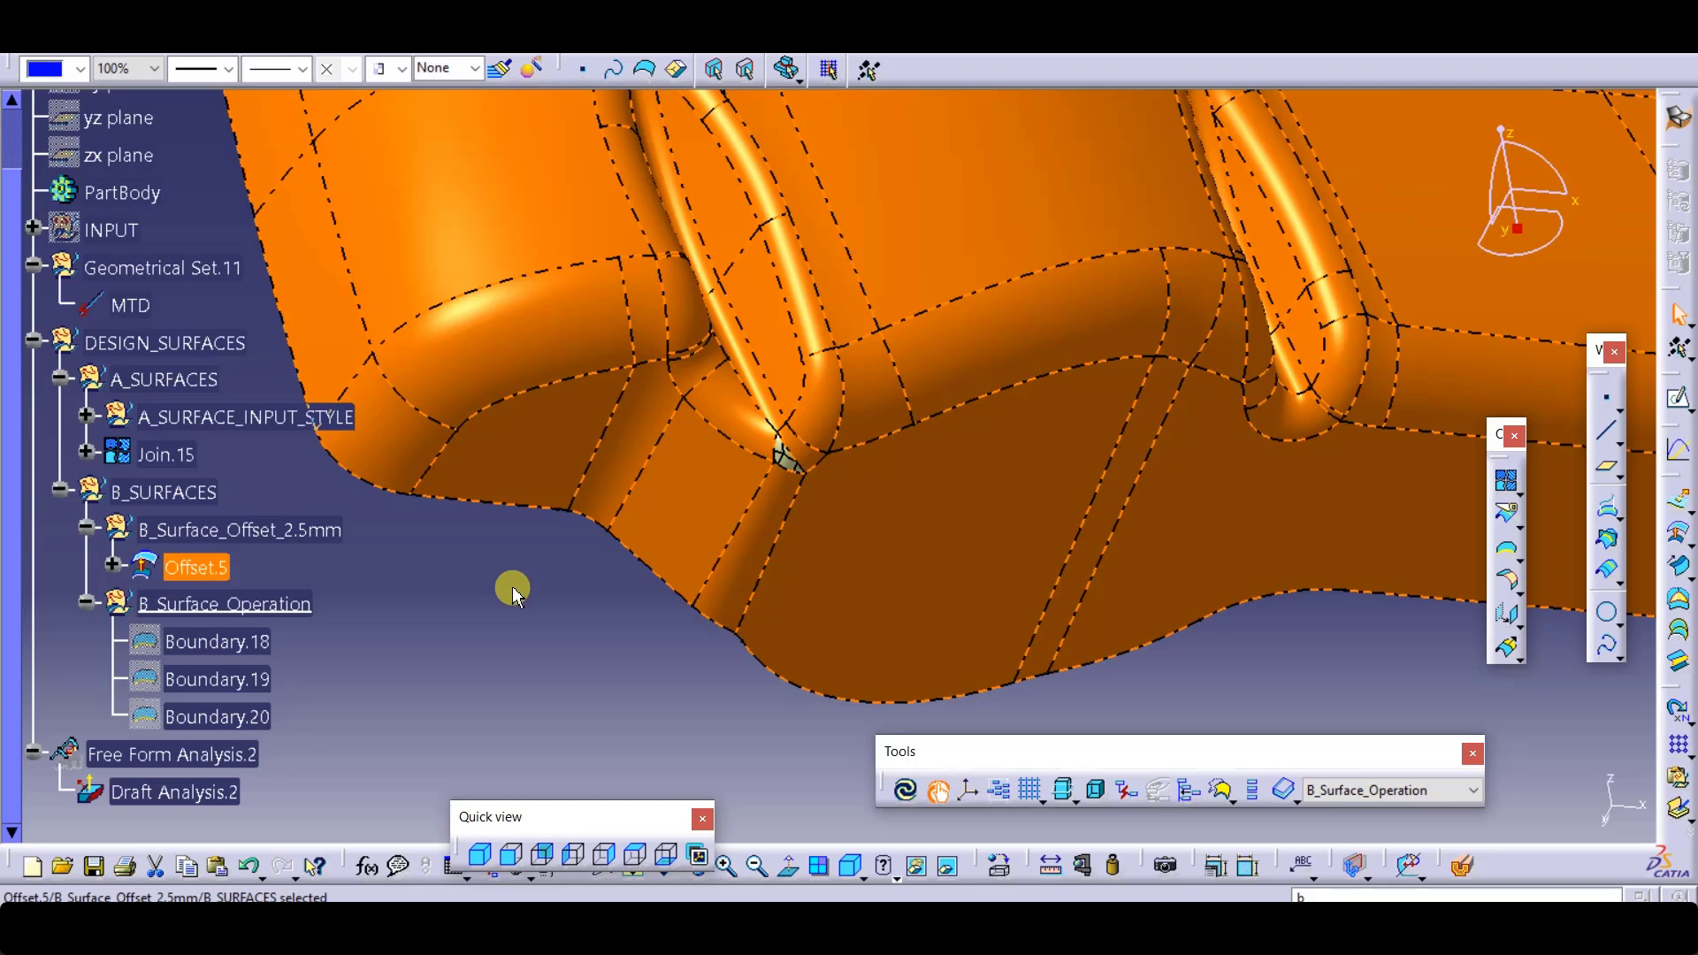
Step: Examine the small gap in the 2.5 mm offset B-surface, comparing Offset.5 with the original joined A-surface, Join.15
click(512, 586)
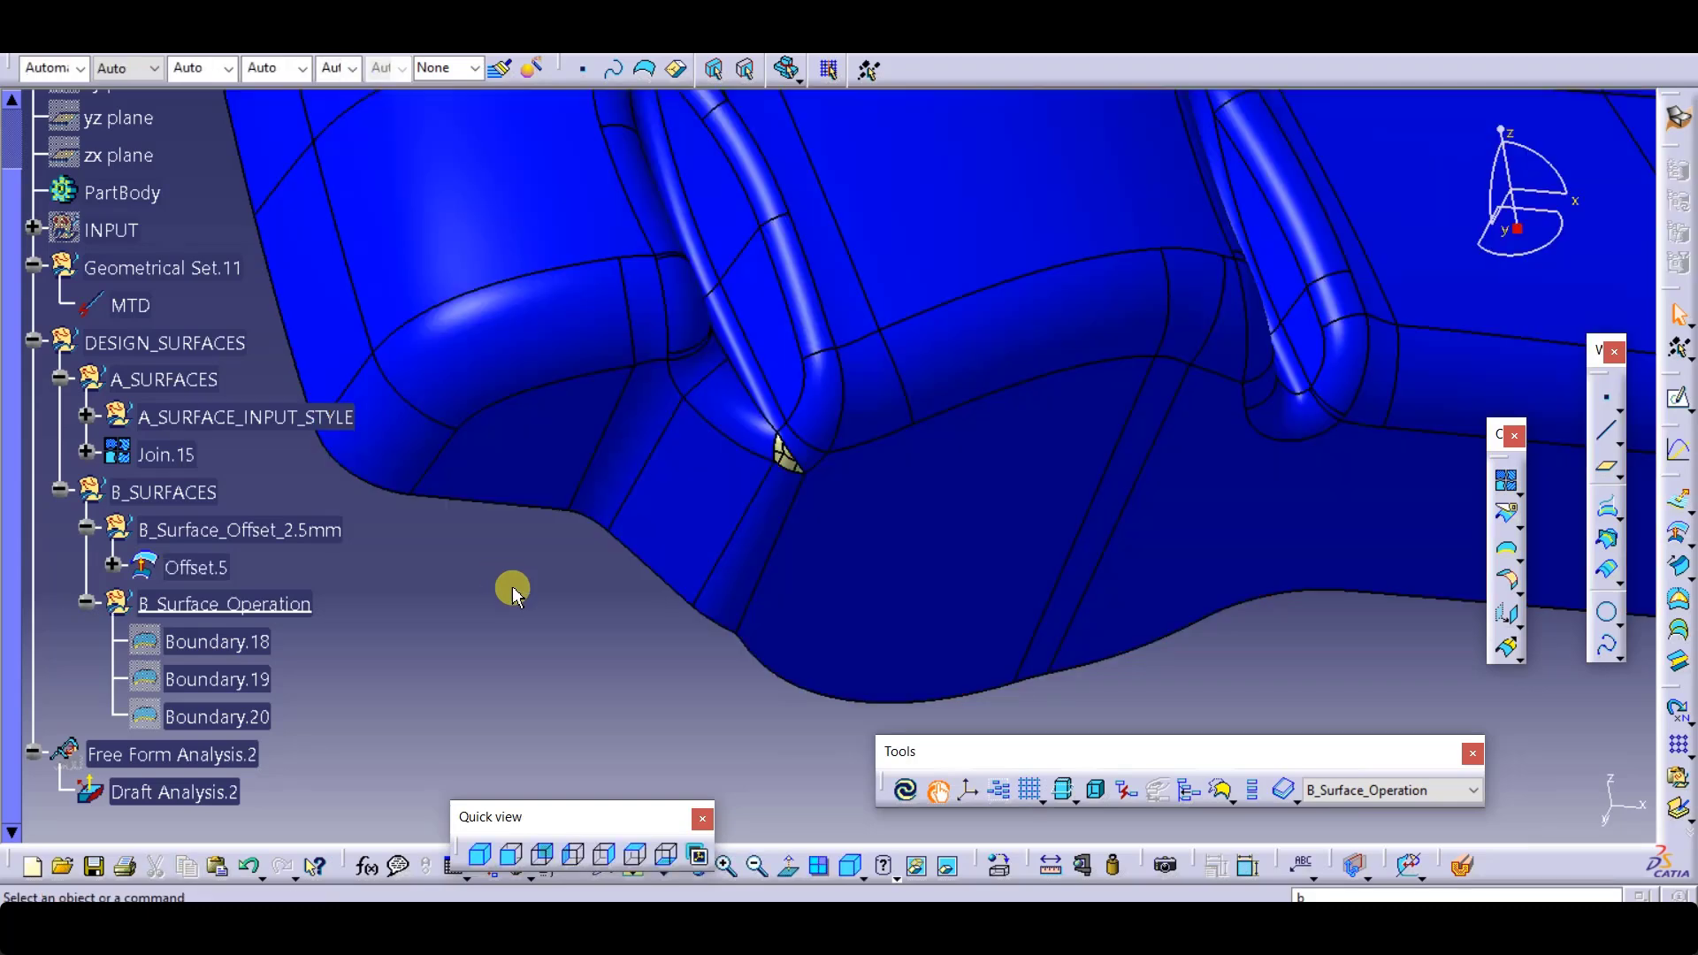
middle_drag(517, 591, 1080, 534)
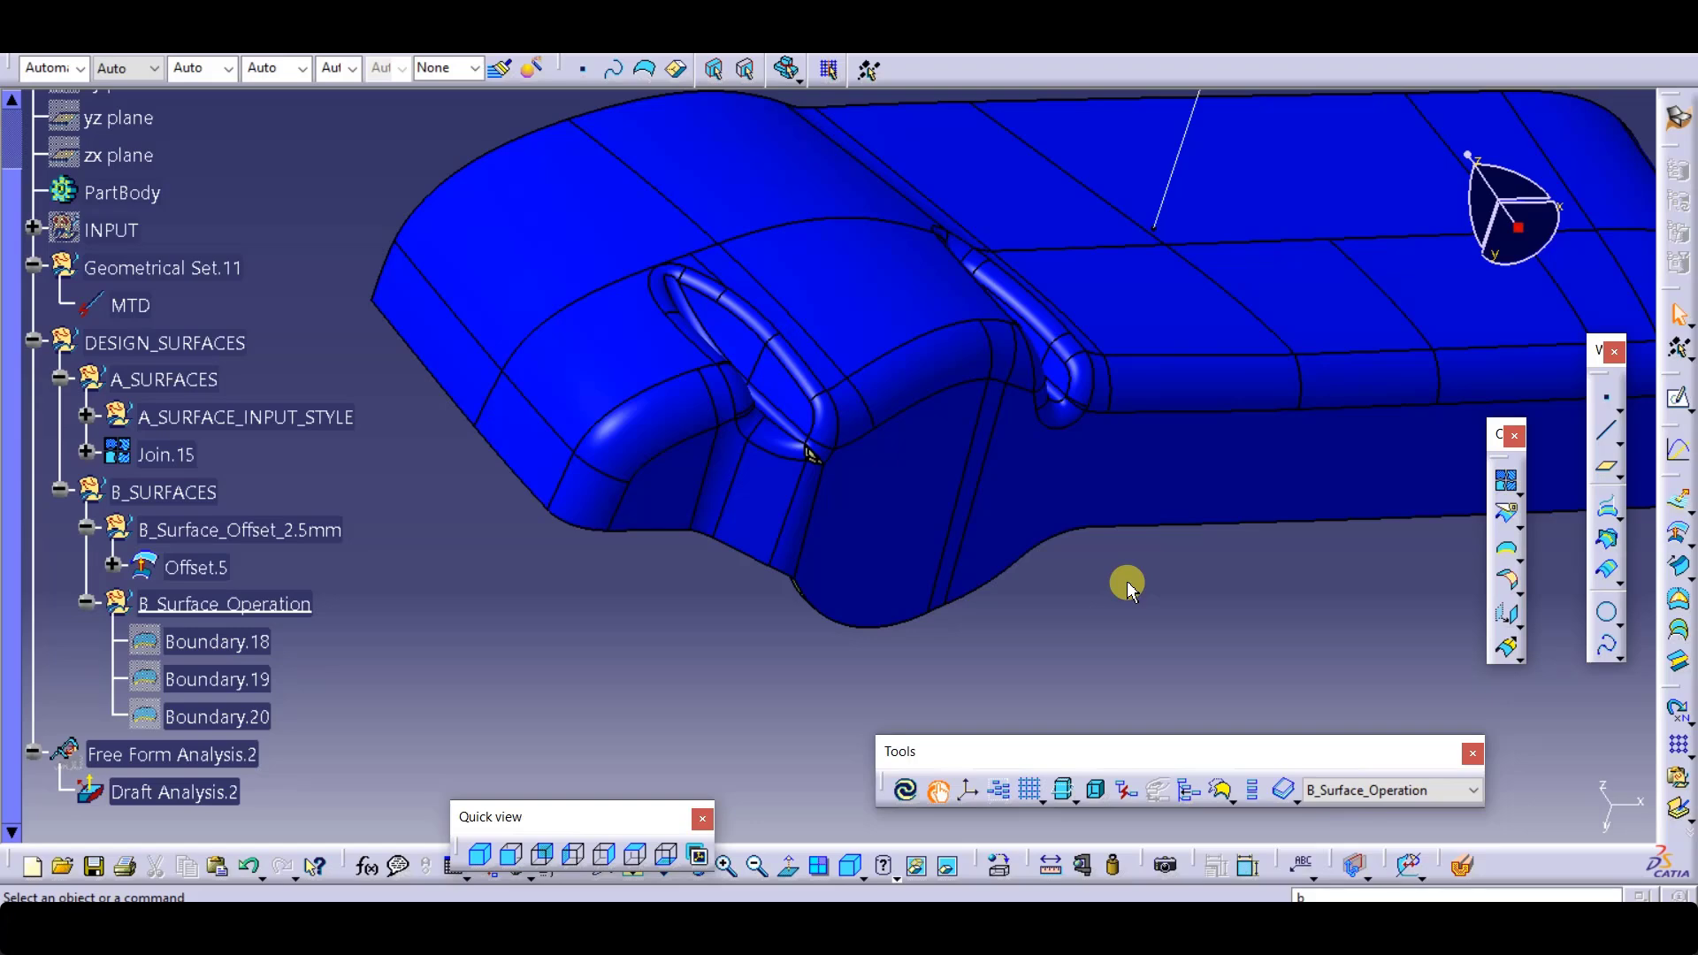
middle_drag(1126, 581, 1118, 542)
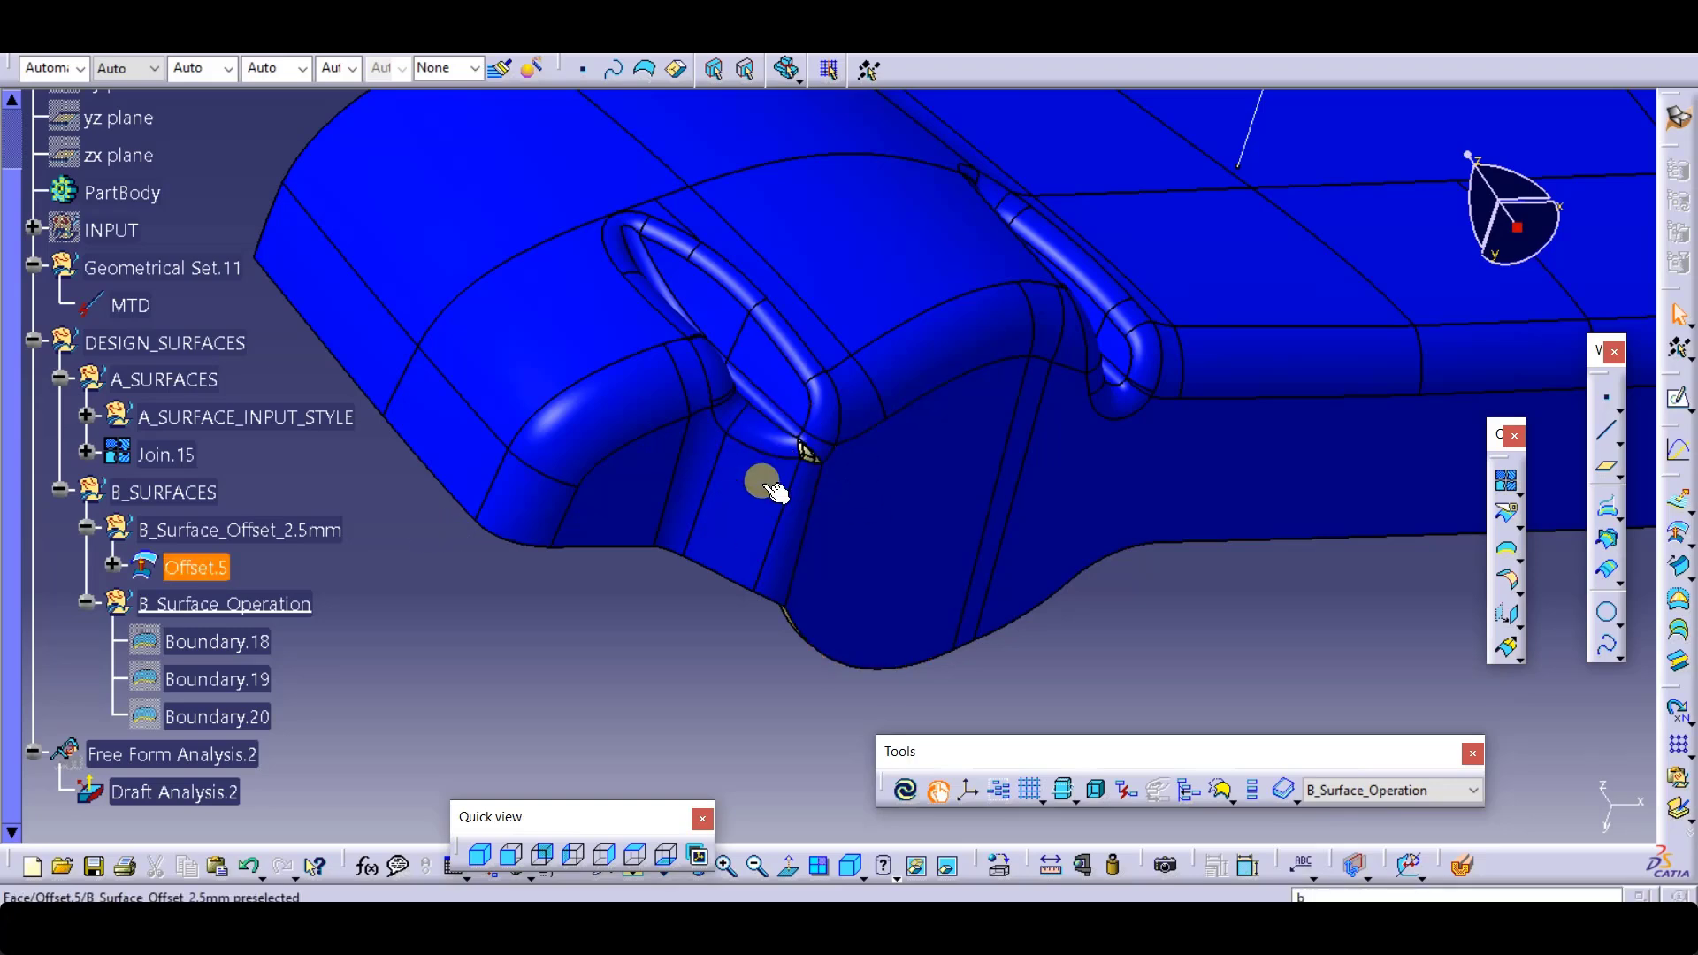
ctrl+middle_drag(708, 537, 708, 471)
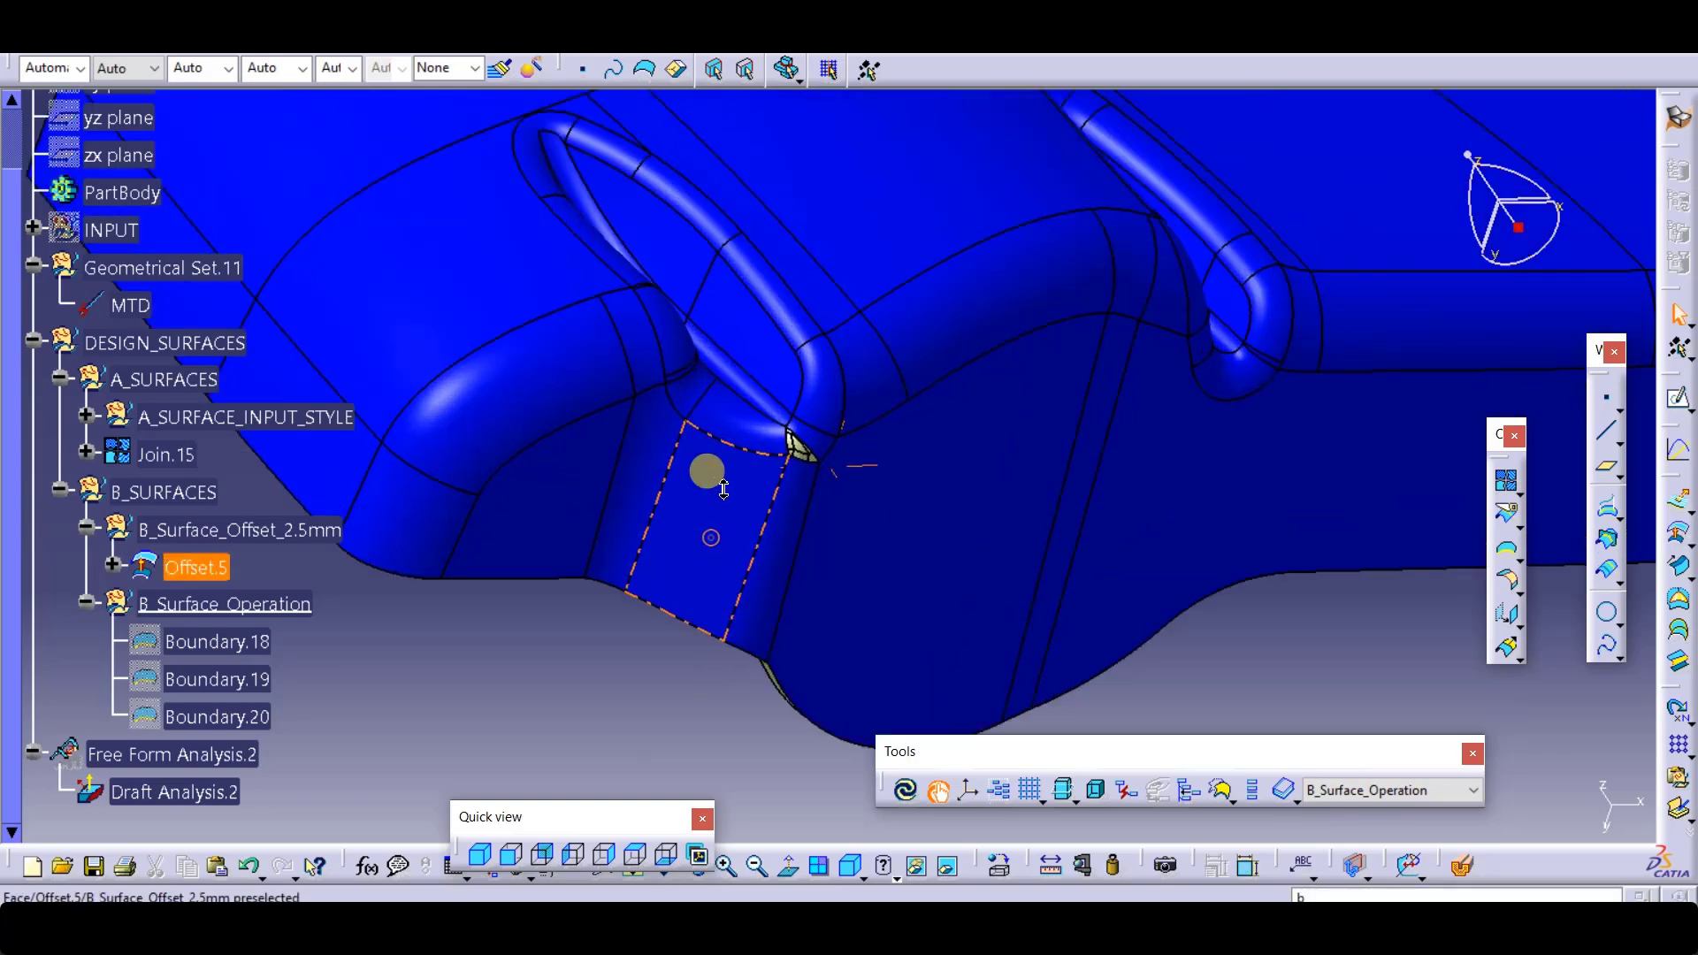
ctrl+click(166, 454)
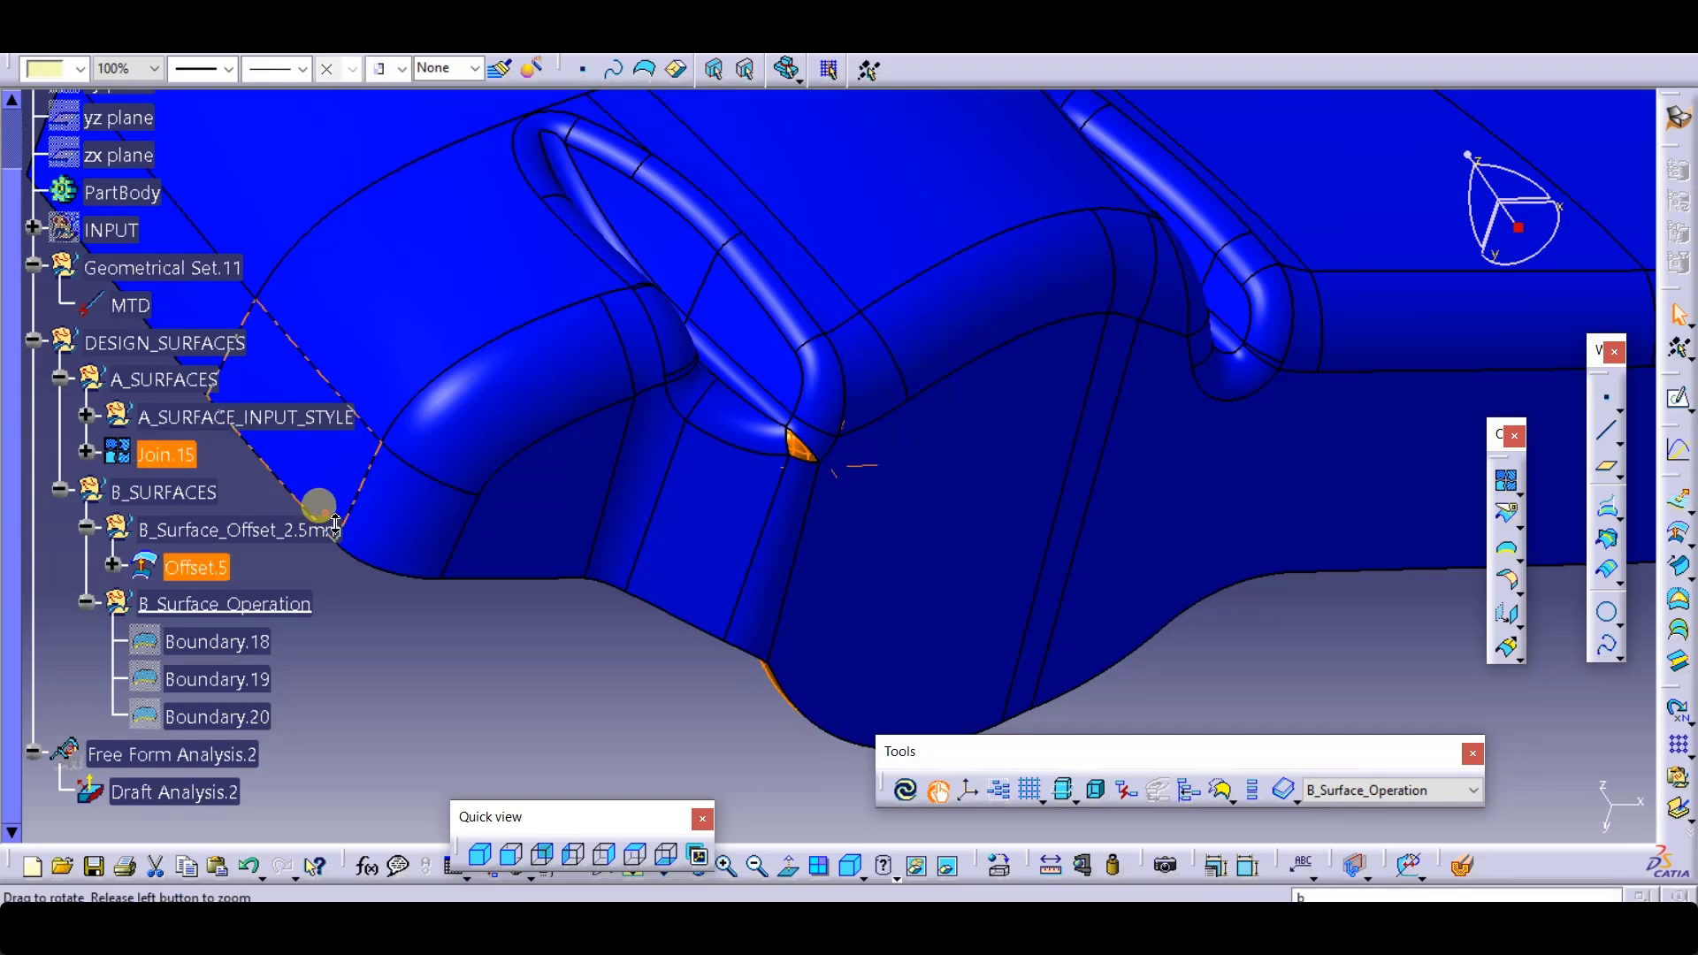
middle_drag(319, 504, 339, 588)
click(182, 566)
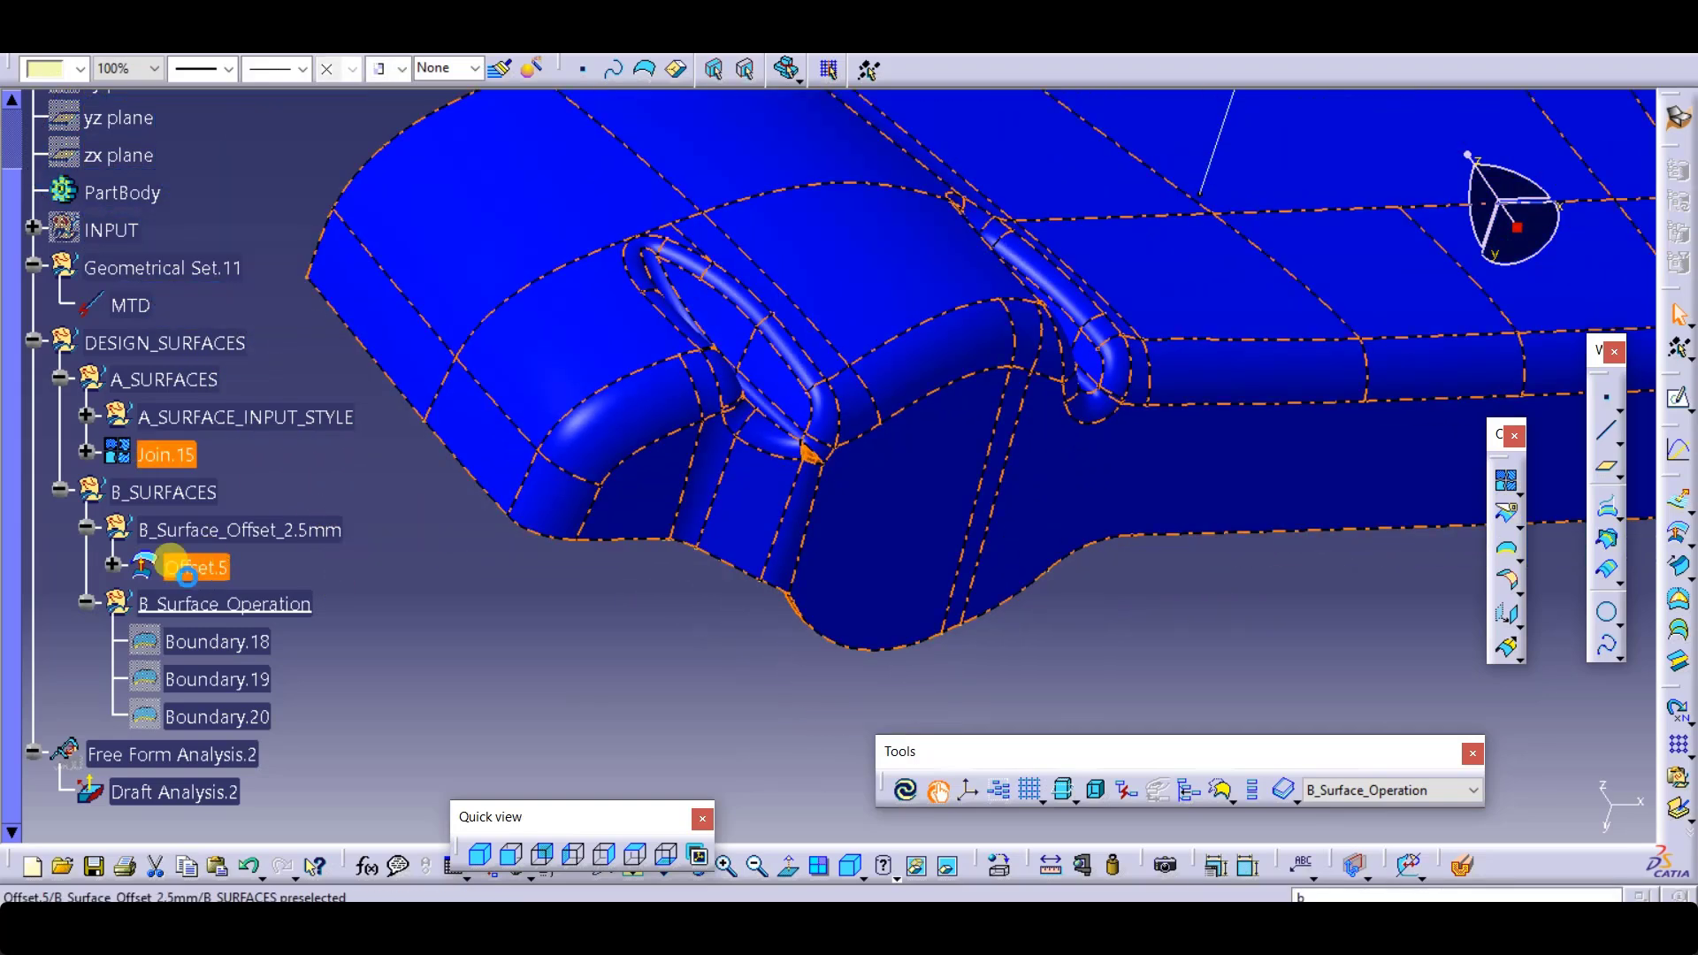
click(470, 651)
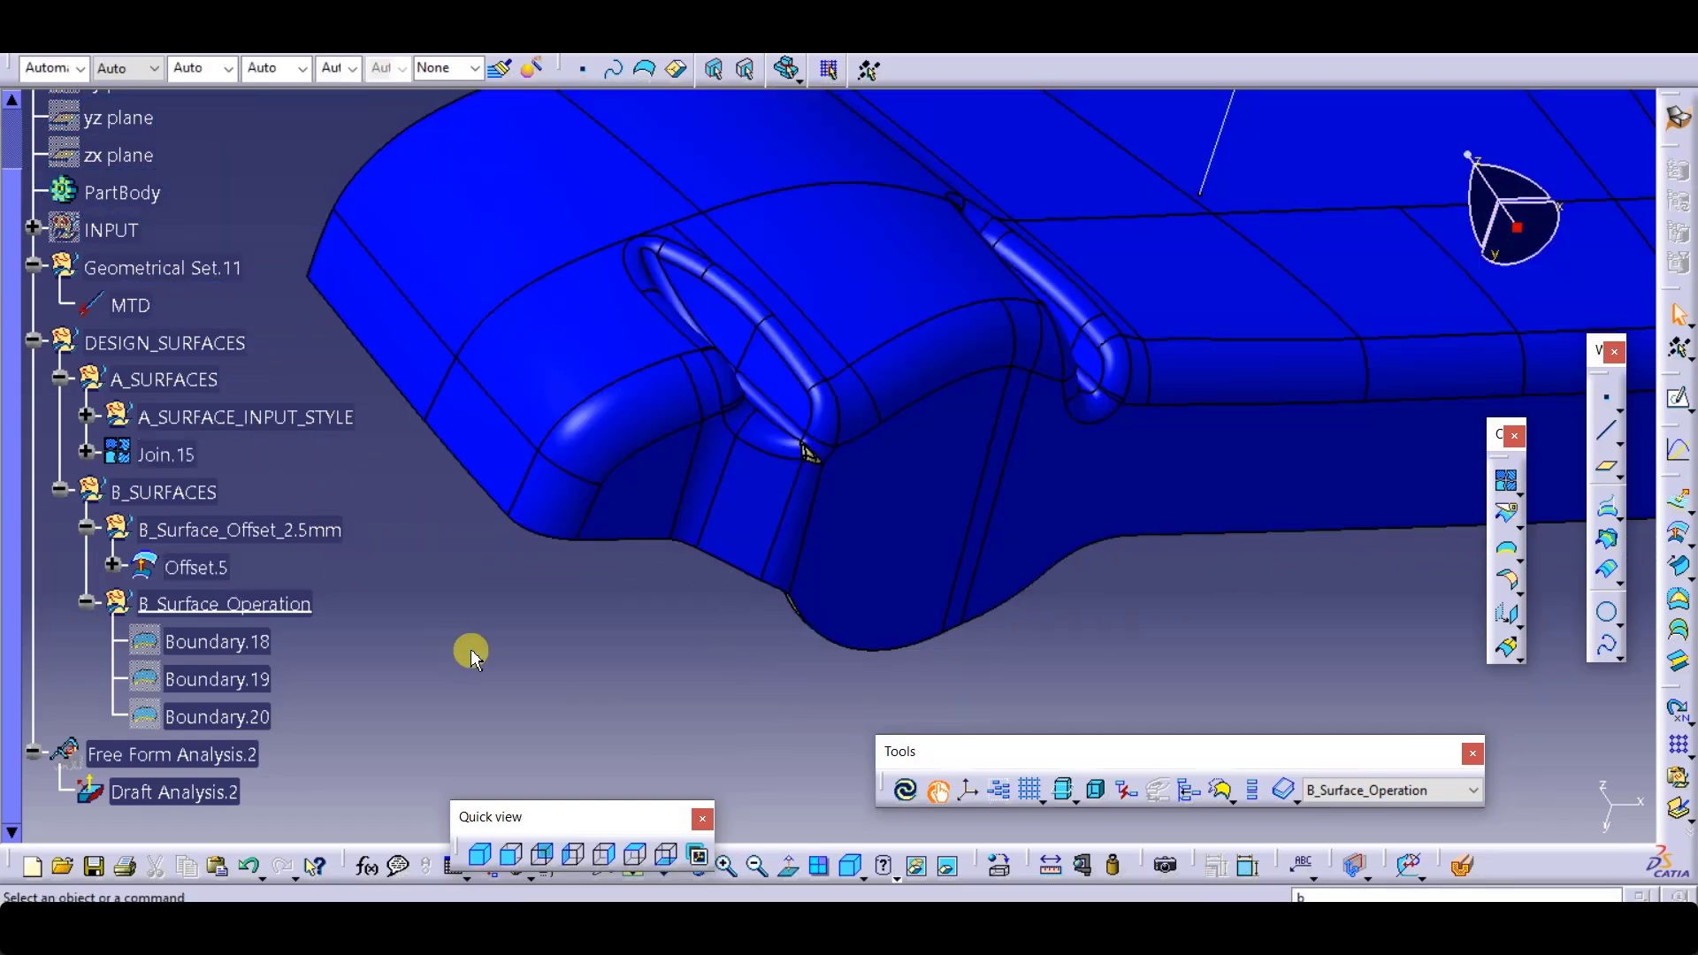
middle_drag(470, 651, 466, 595)
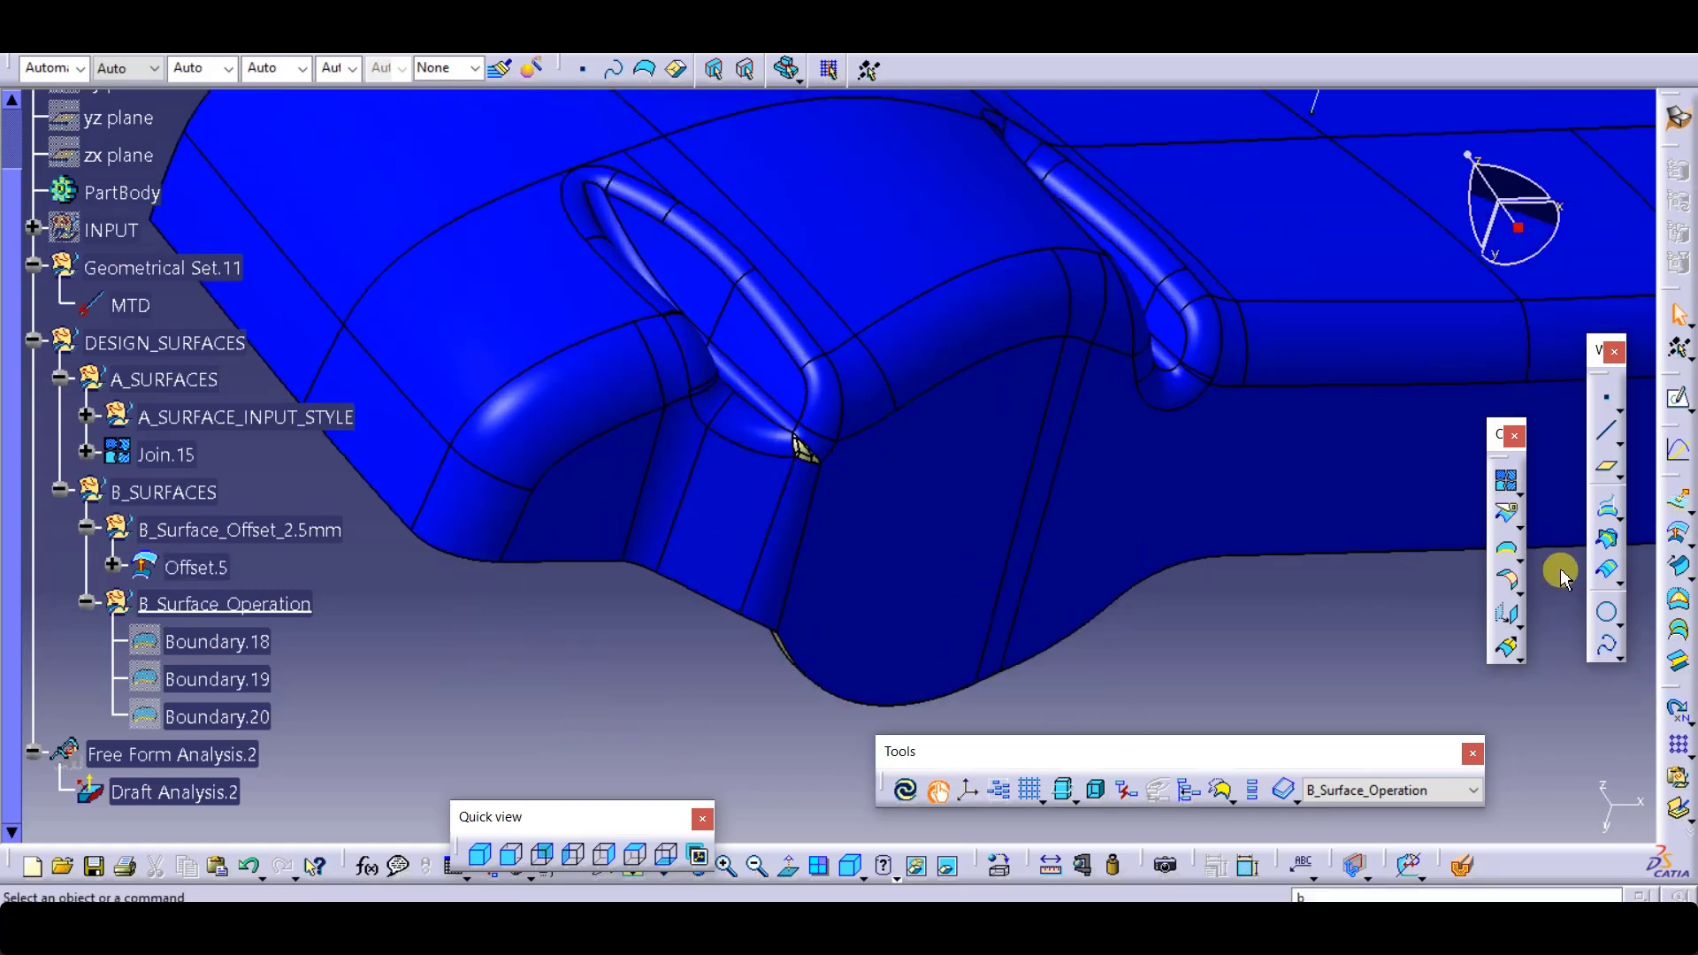
Step: Try to fill the gap with a multi-sections surface, using its lower and long diagonal edges as sections and the remaining edge as guide
click(1680, 635)
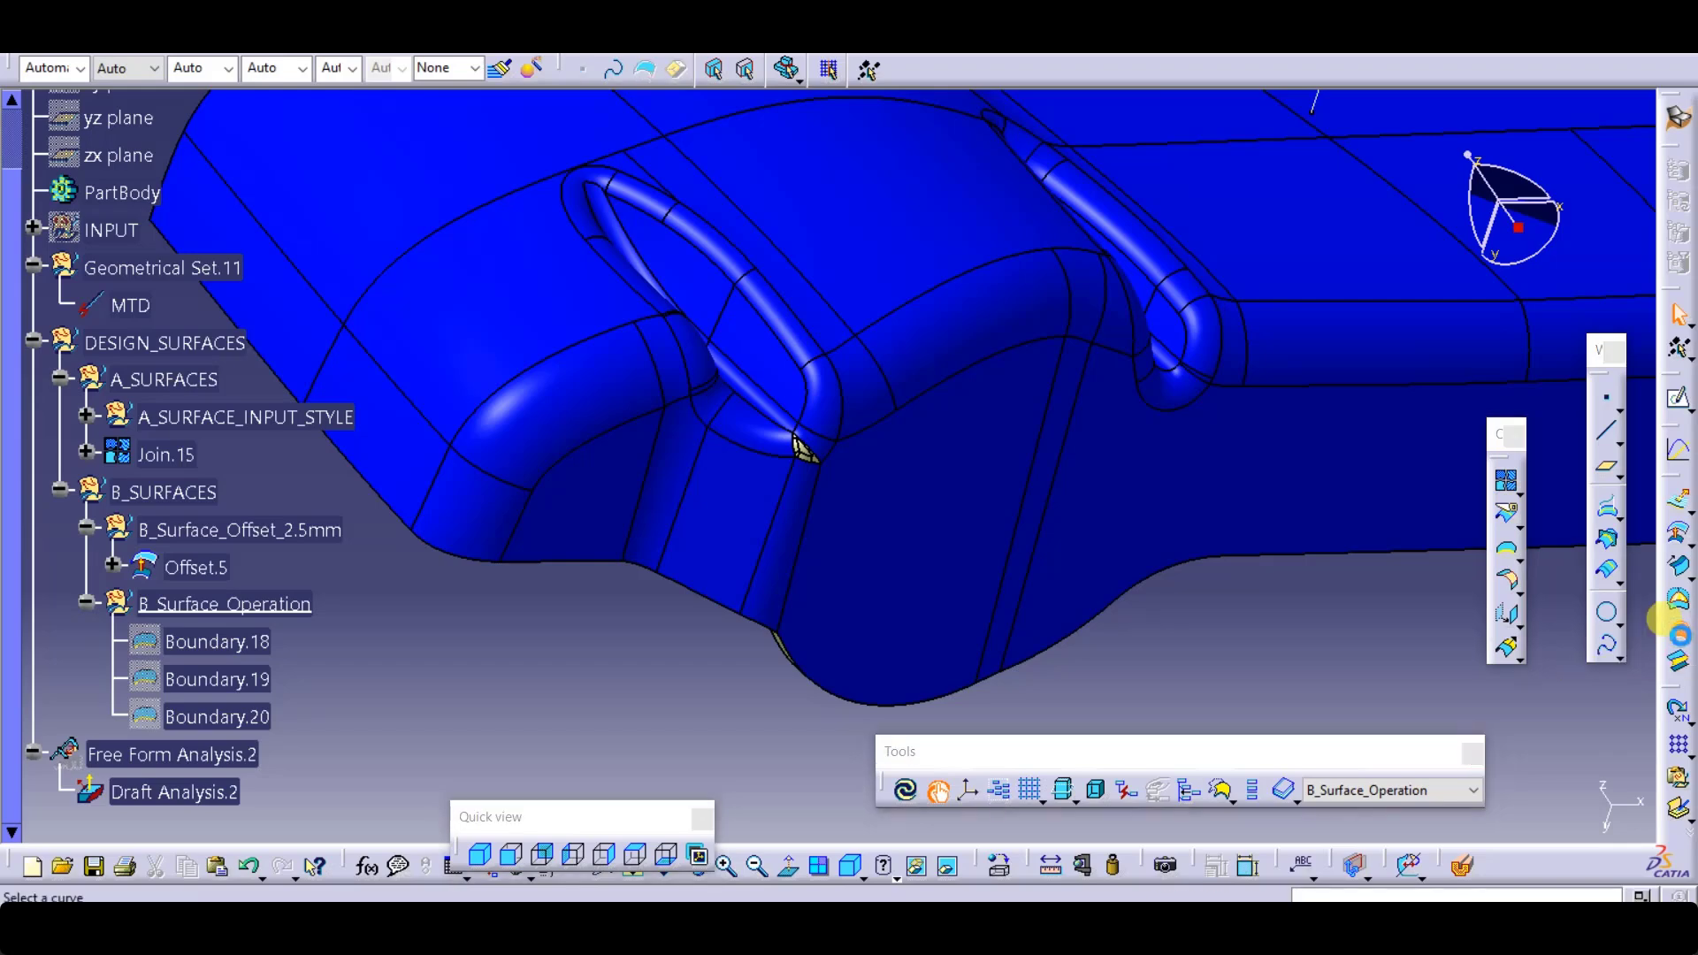
middle_drag(566, 470, 589, 186)
middle_drag(672, 477, 785, 523)
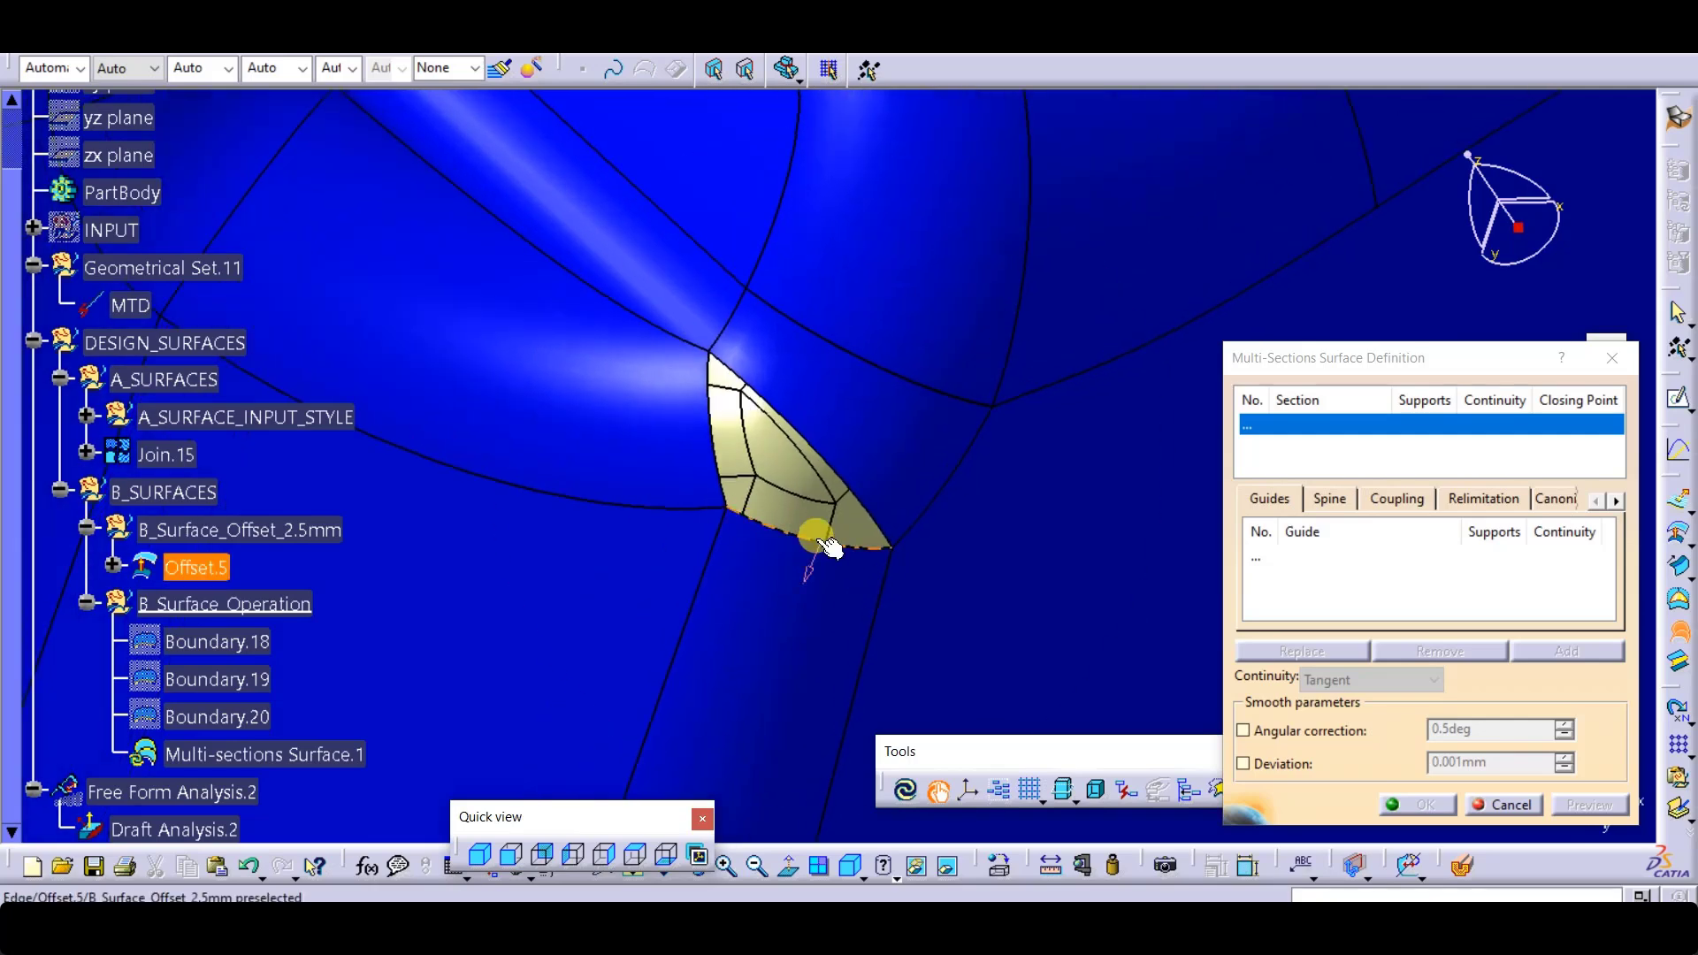
click(823, 546)
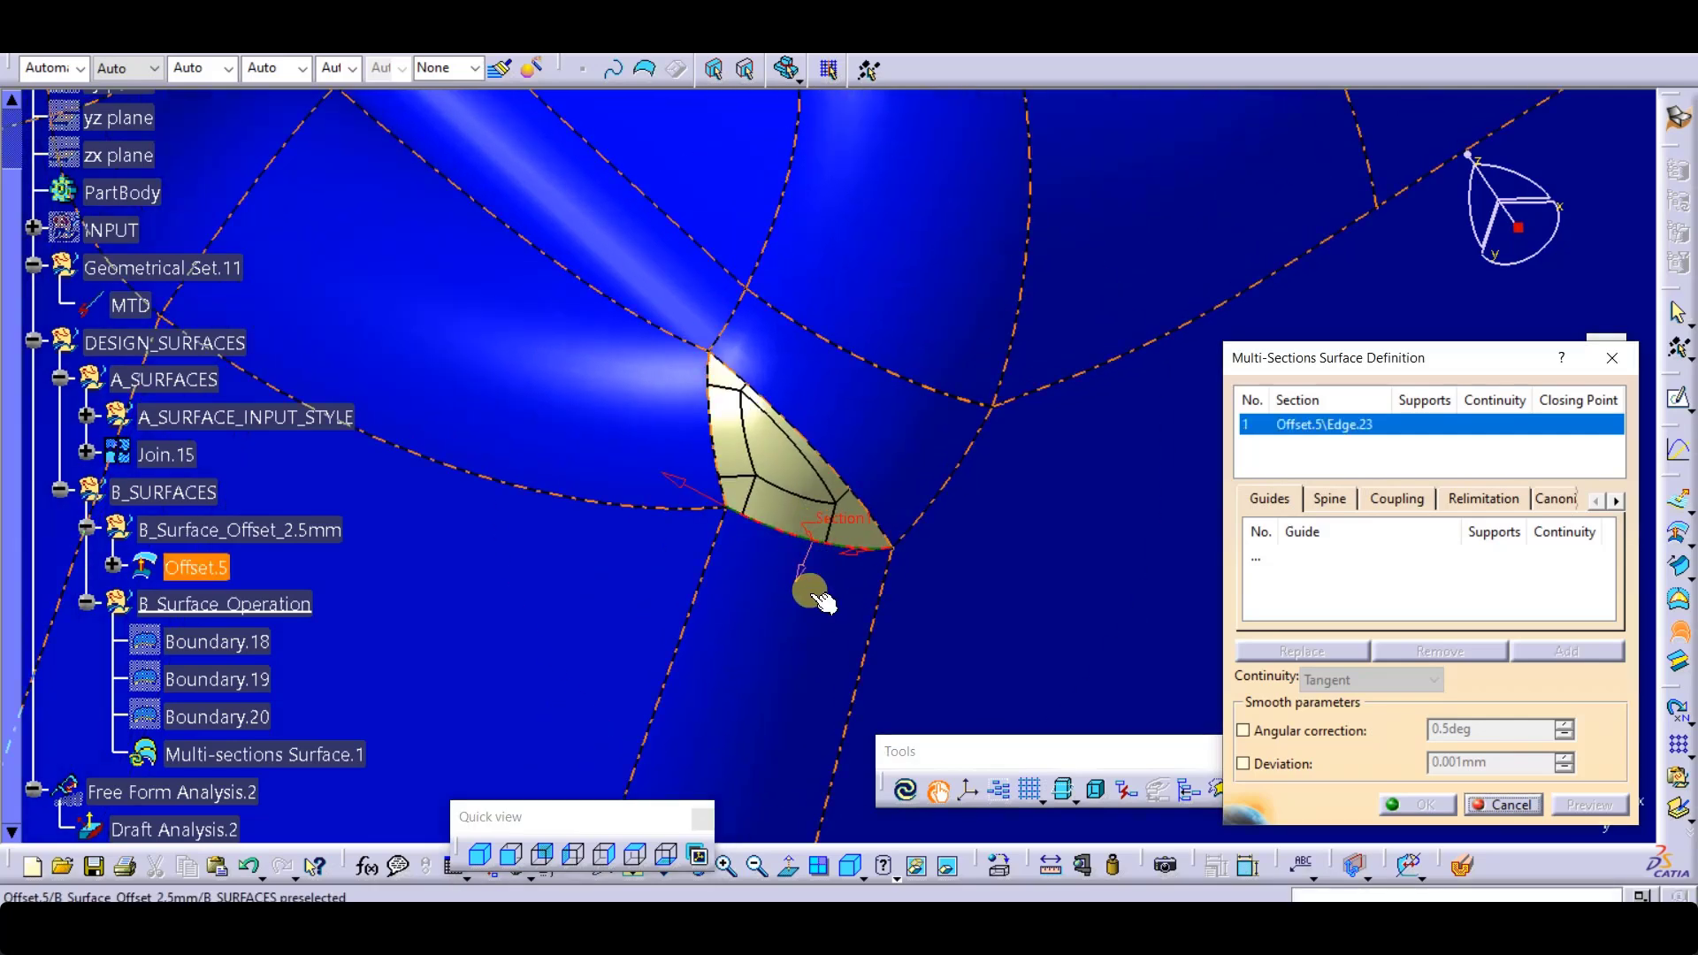
click(855, 501)
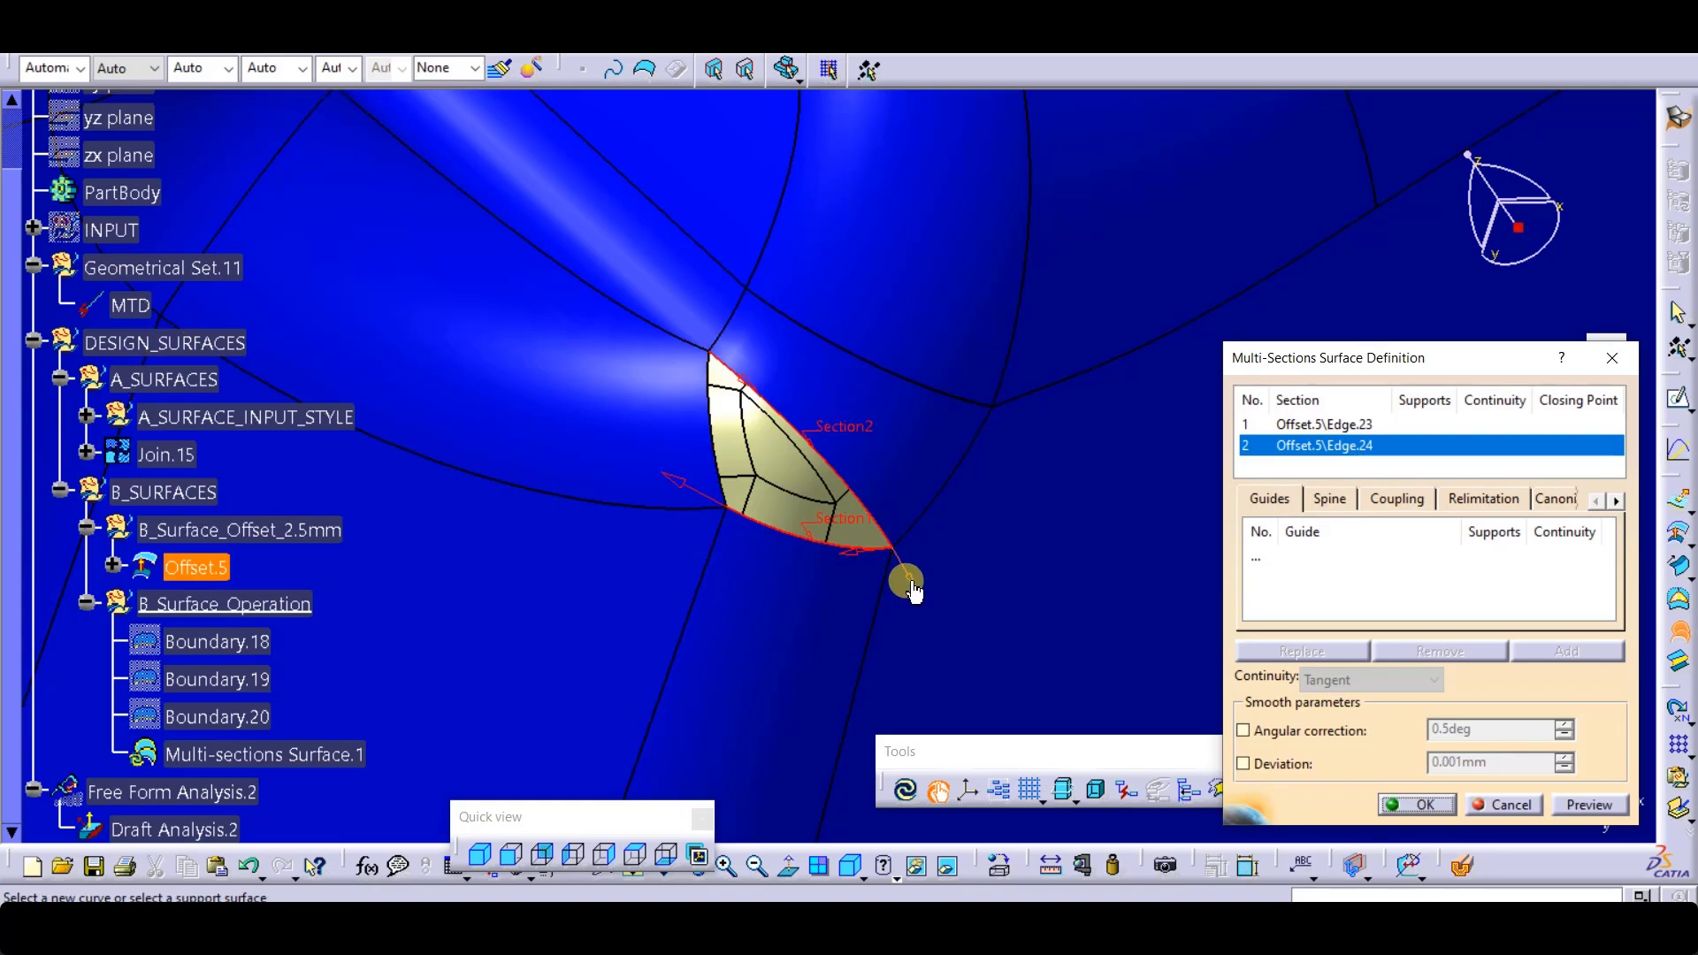
click(1303, 563)
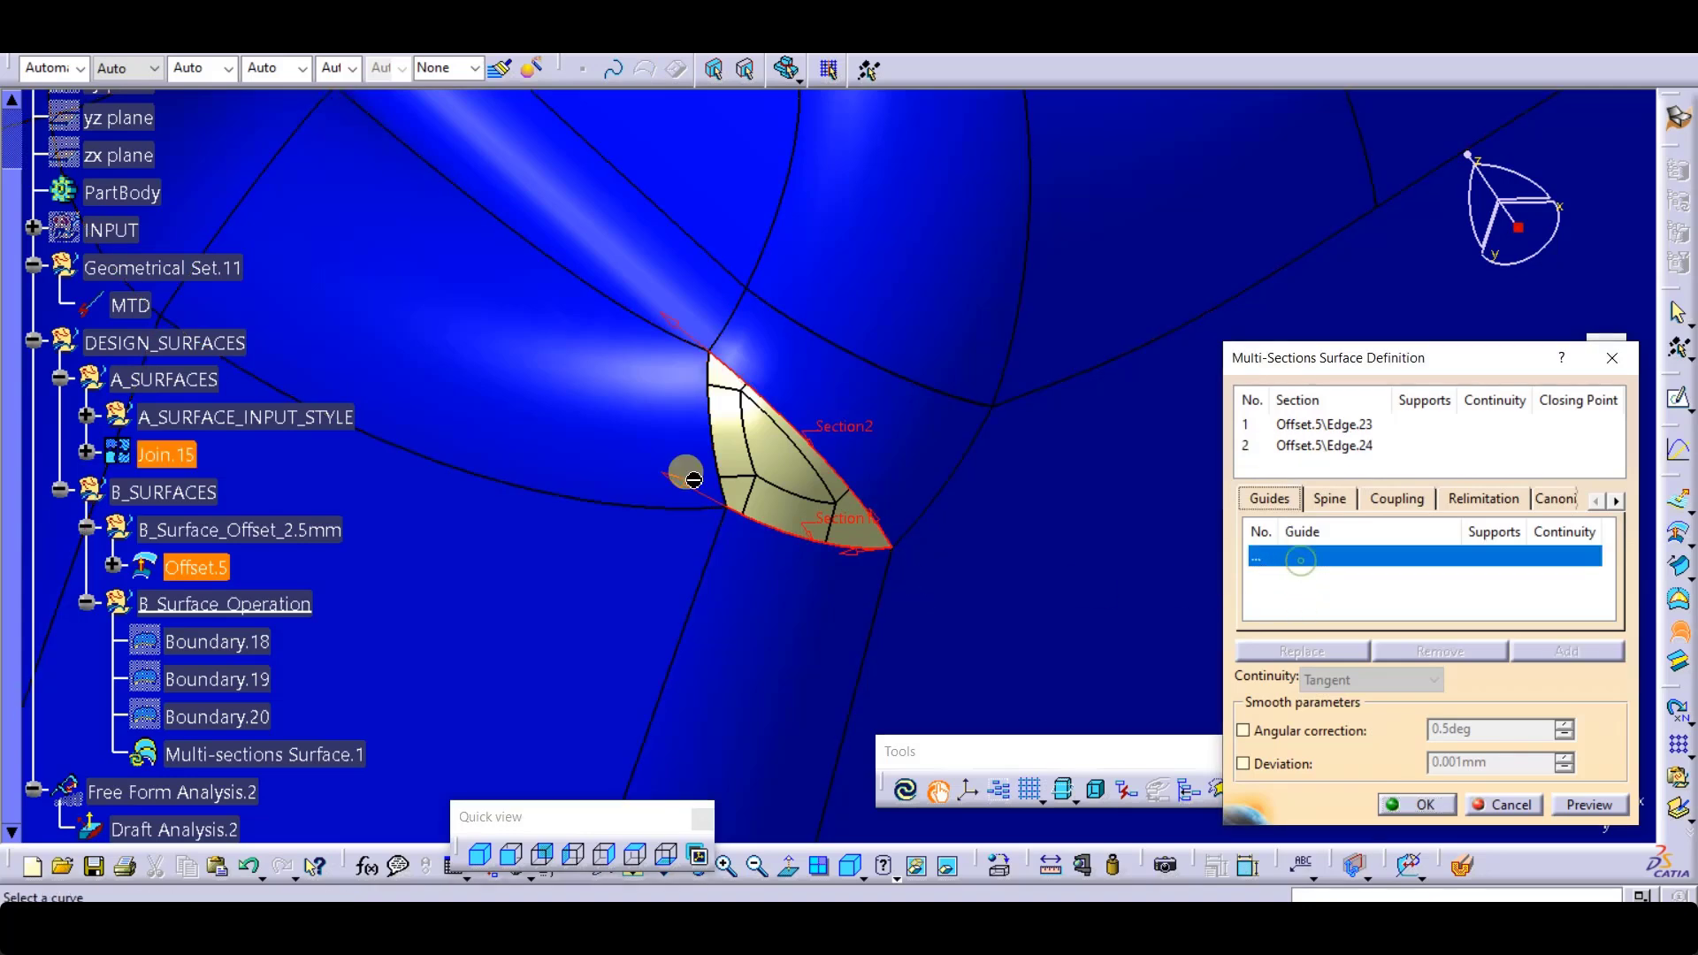
click(724, 426)
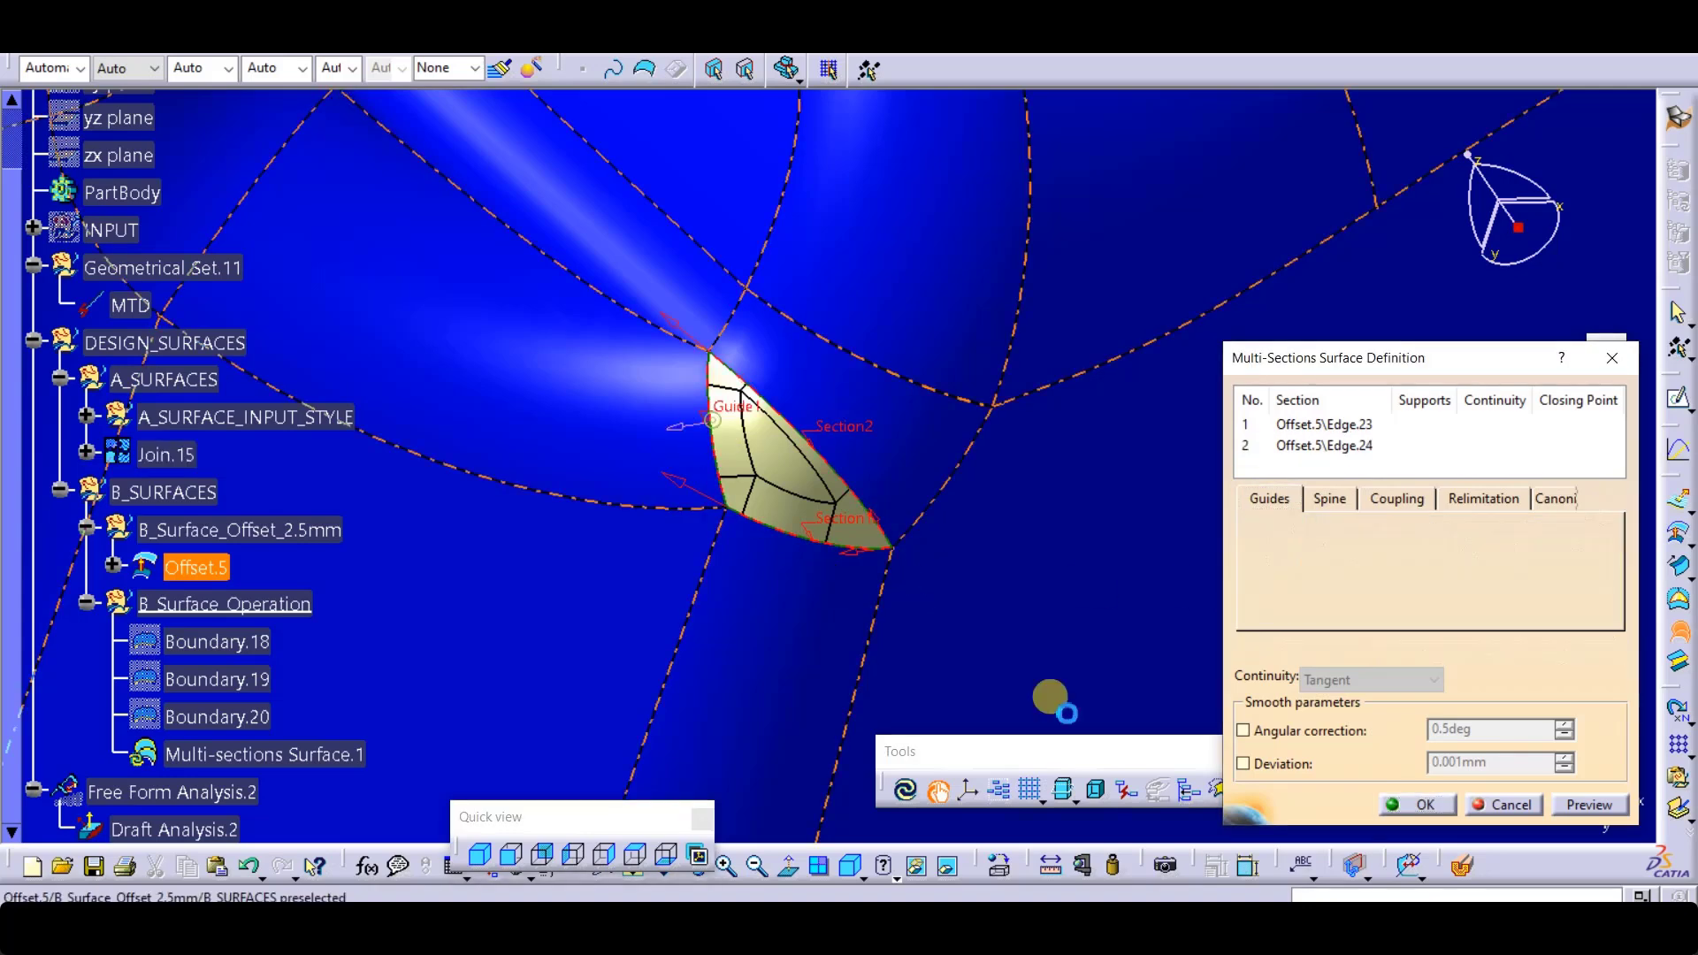
click(1589, 804)
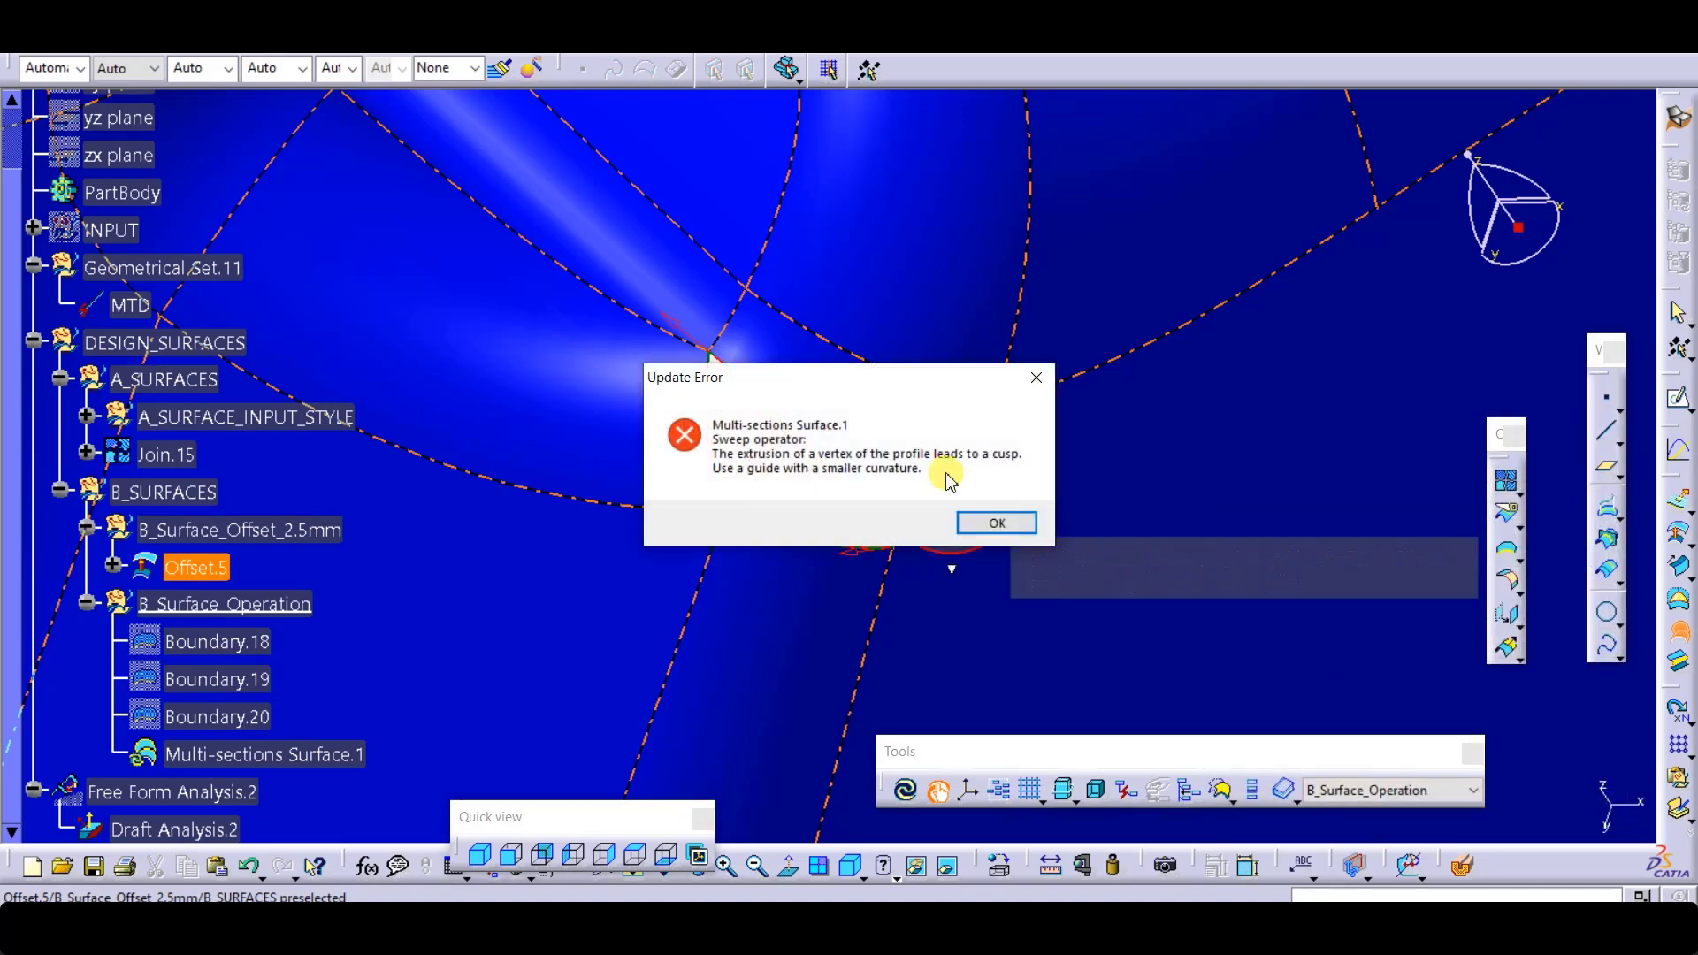
click(1002, 517)
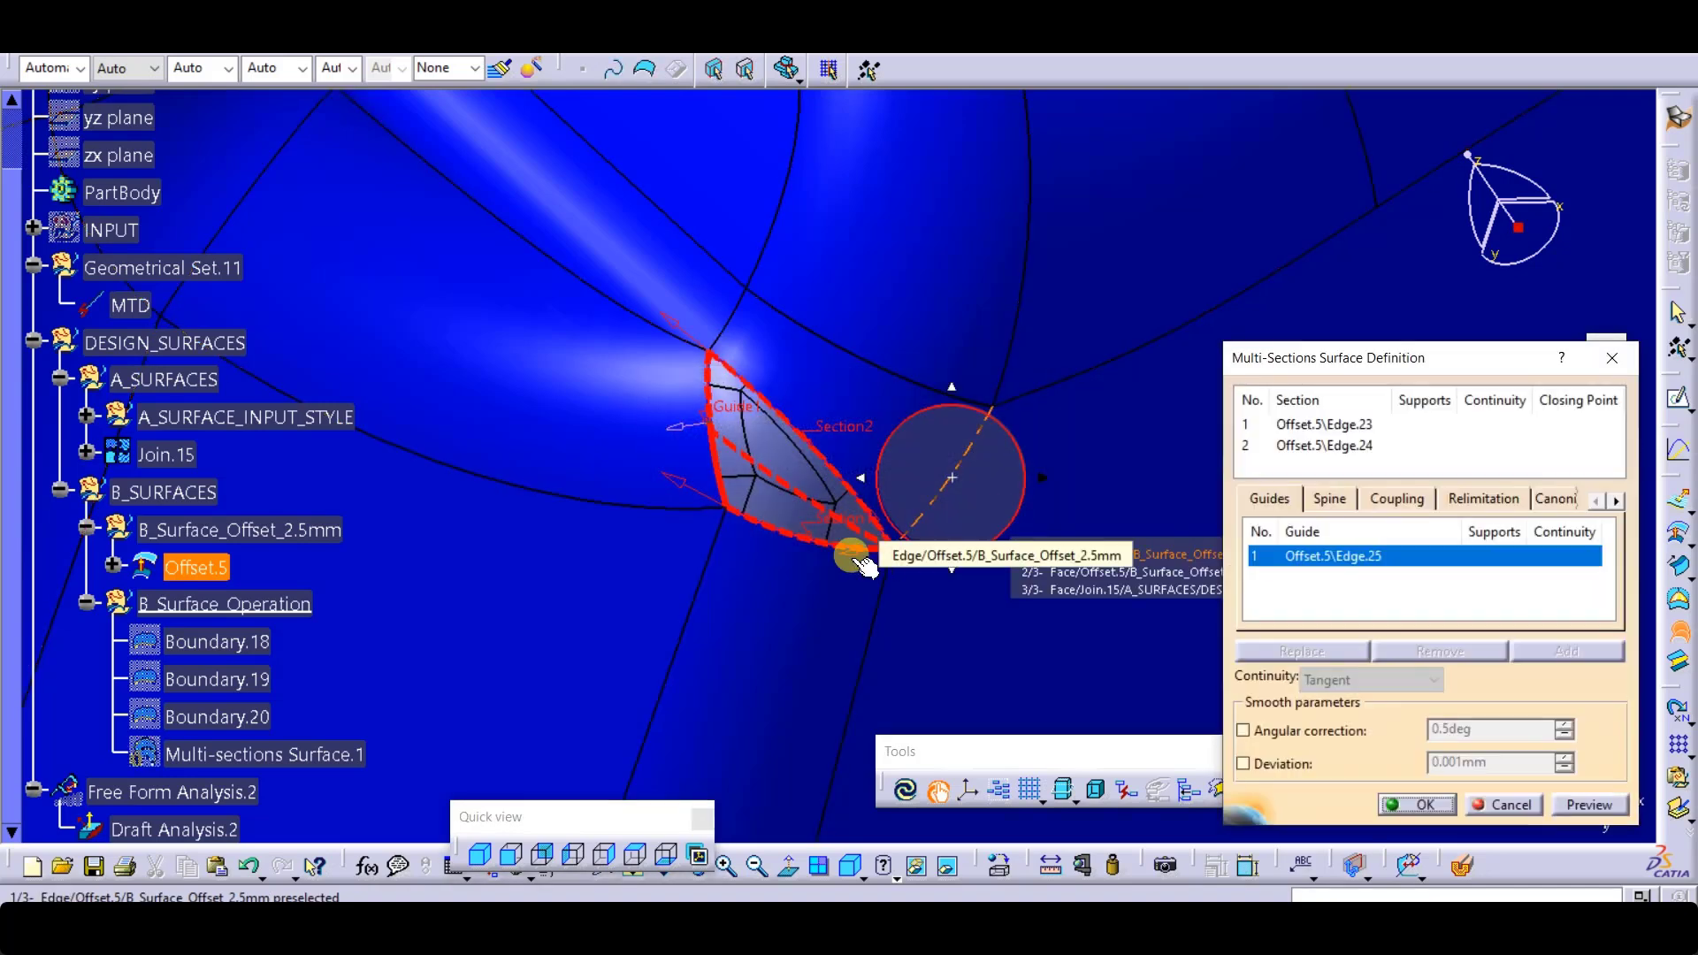
Step: Try previewing the multi-sections surface with the smoothing deviation set to 0.01 mm, and abandon the definition
middle_drag(717, 588, 595, 486)
middle_drag(775, 481, 982, 558)
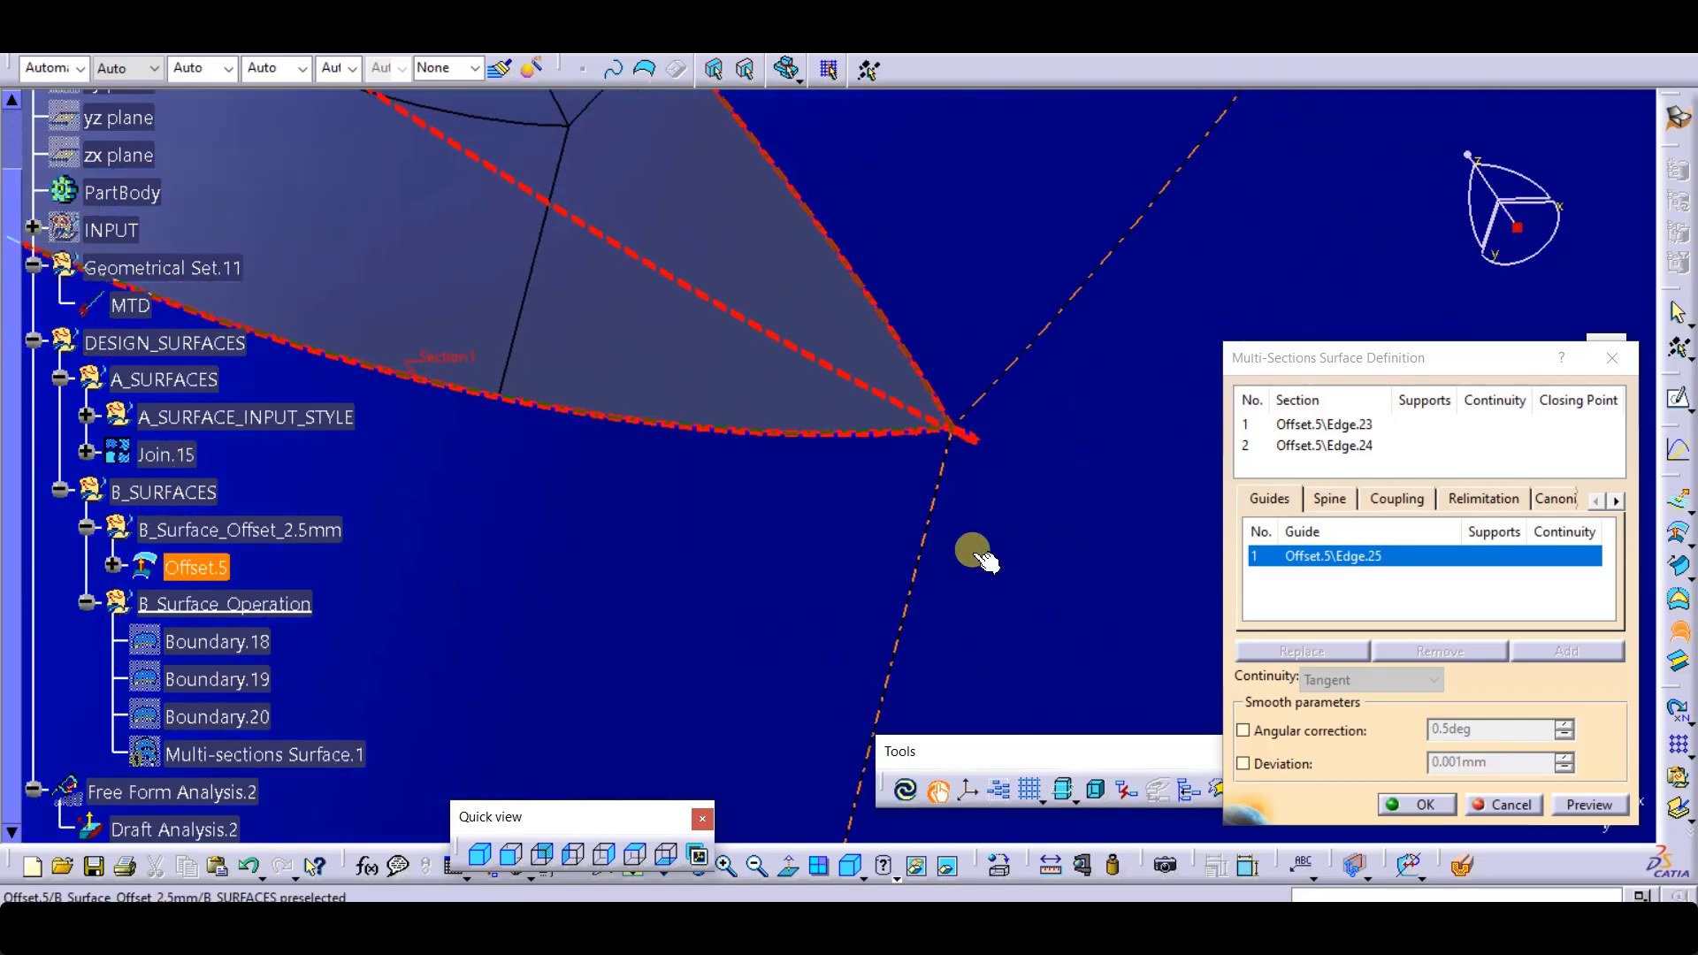
click(1280, 769)
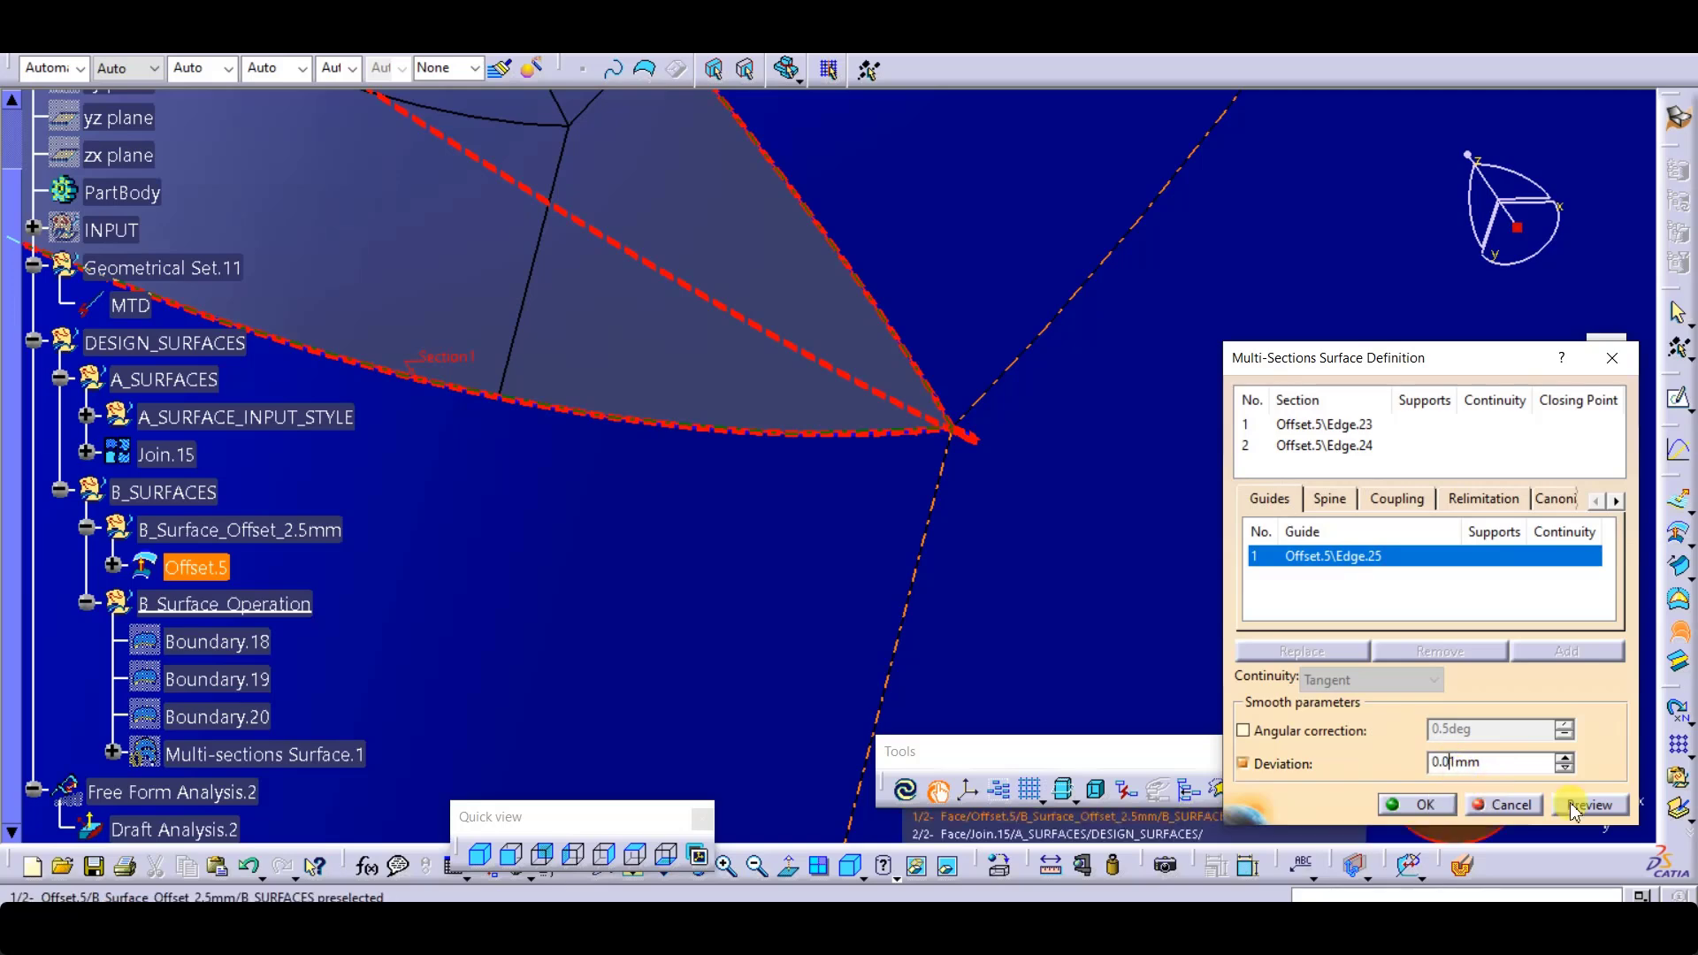
click(1610, 805)
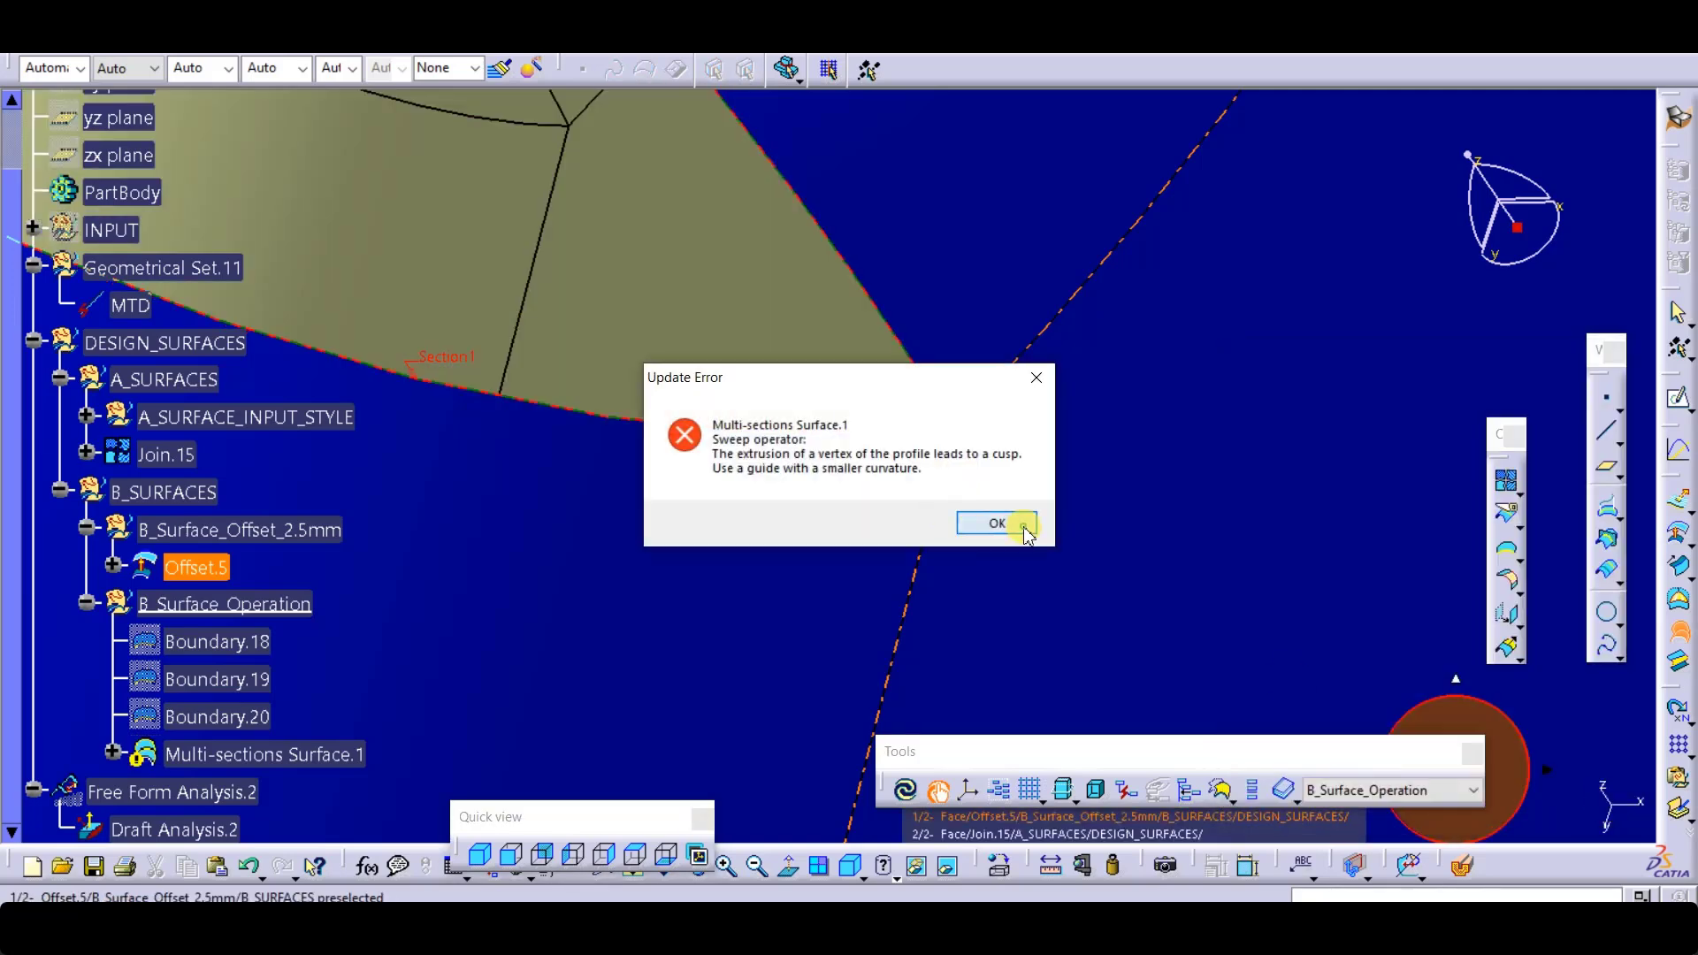
click(997, 524)
click(1510, 806)
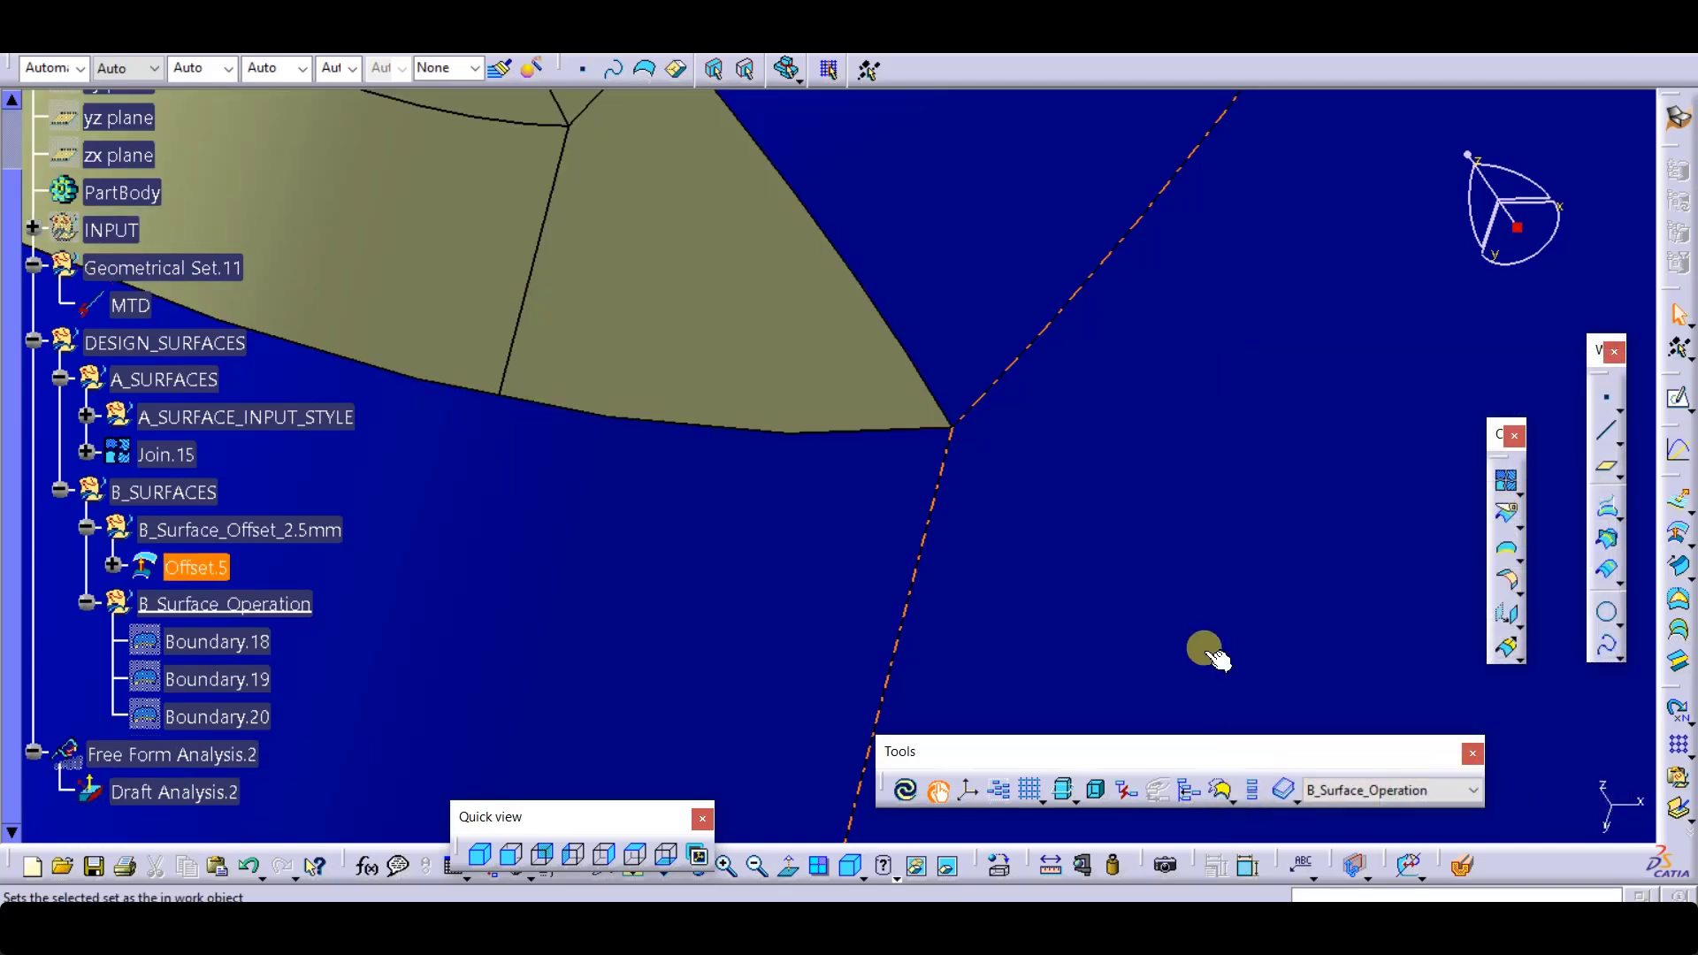
Step: Preview a Join of Offset.5 to check the free boundaries around the gap, without keeping the join
mouse_move(1213, 656)
middle_down()
mouse_move(849, 386)
mouse_move(849, 145)
mouse_move(874, 336)
mouse_move(878, 176)
mouse_move(826, 288)
mouse_move(814, 84)
mouse_move(696, 694)
mouse_move(973, 631)
middle_up()
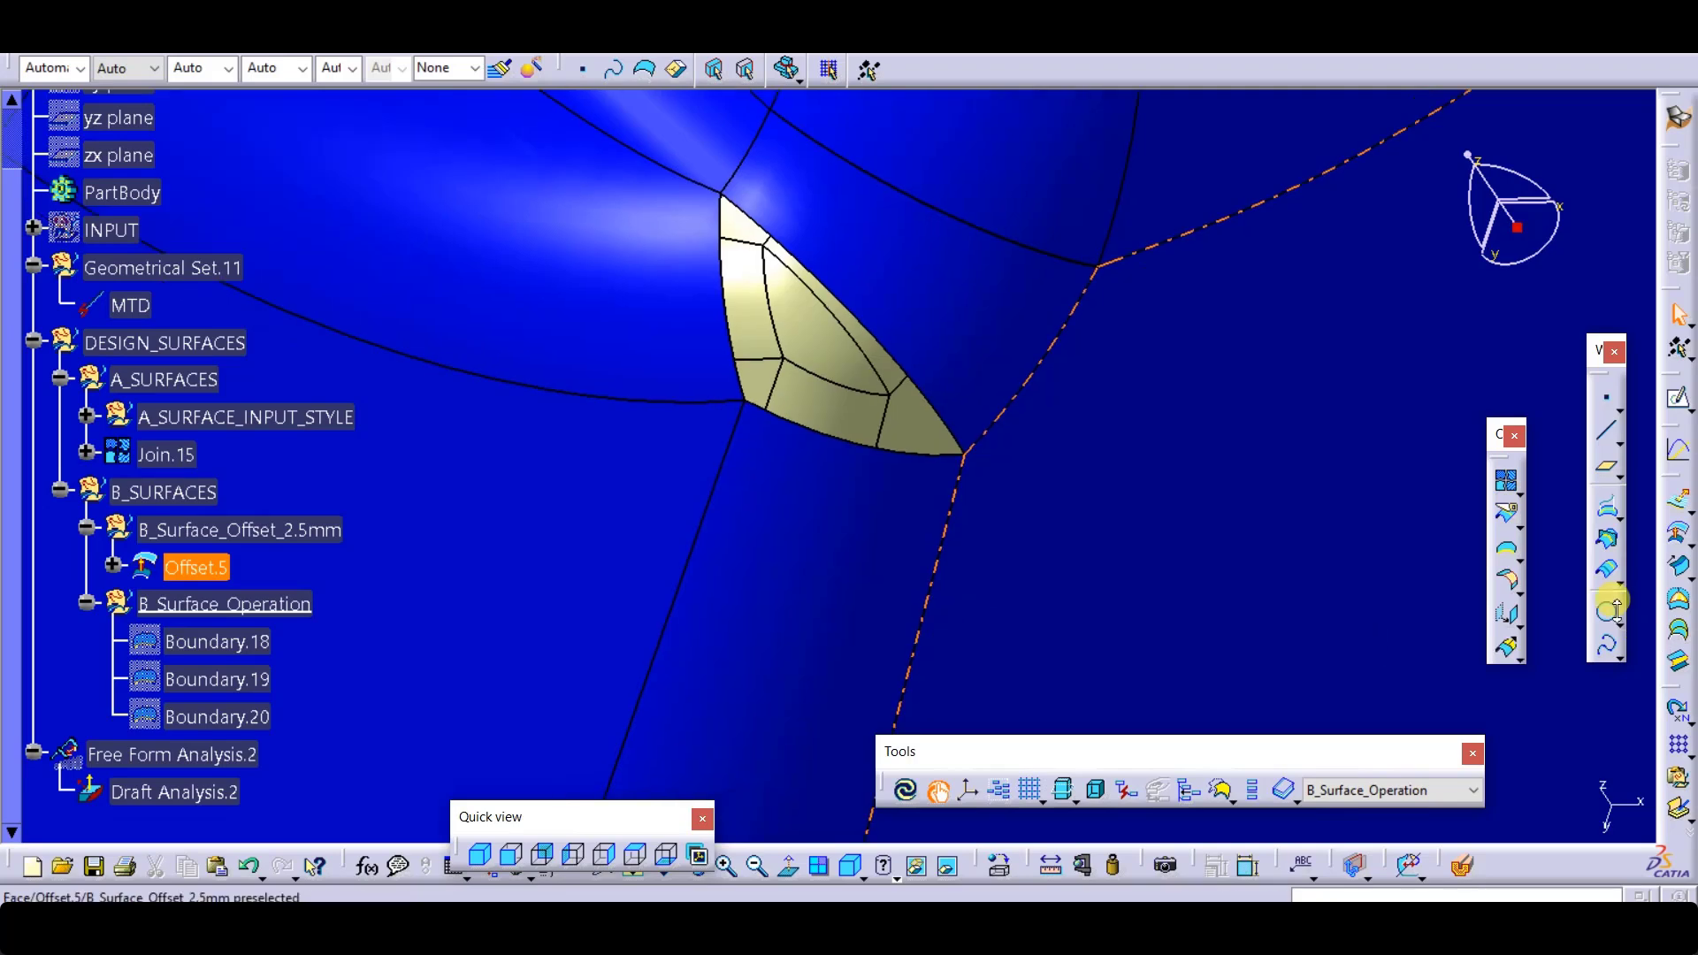
click(1508, 482)
click(984, 513)
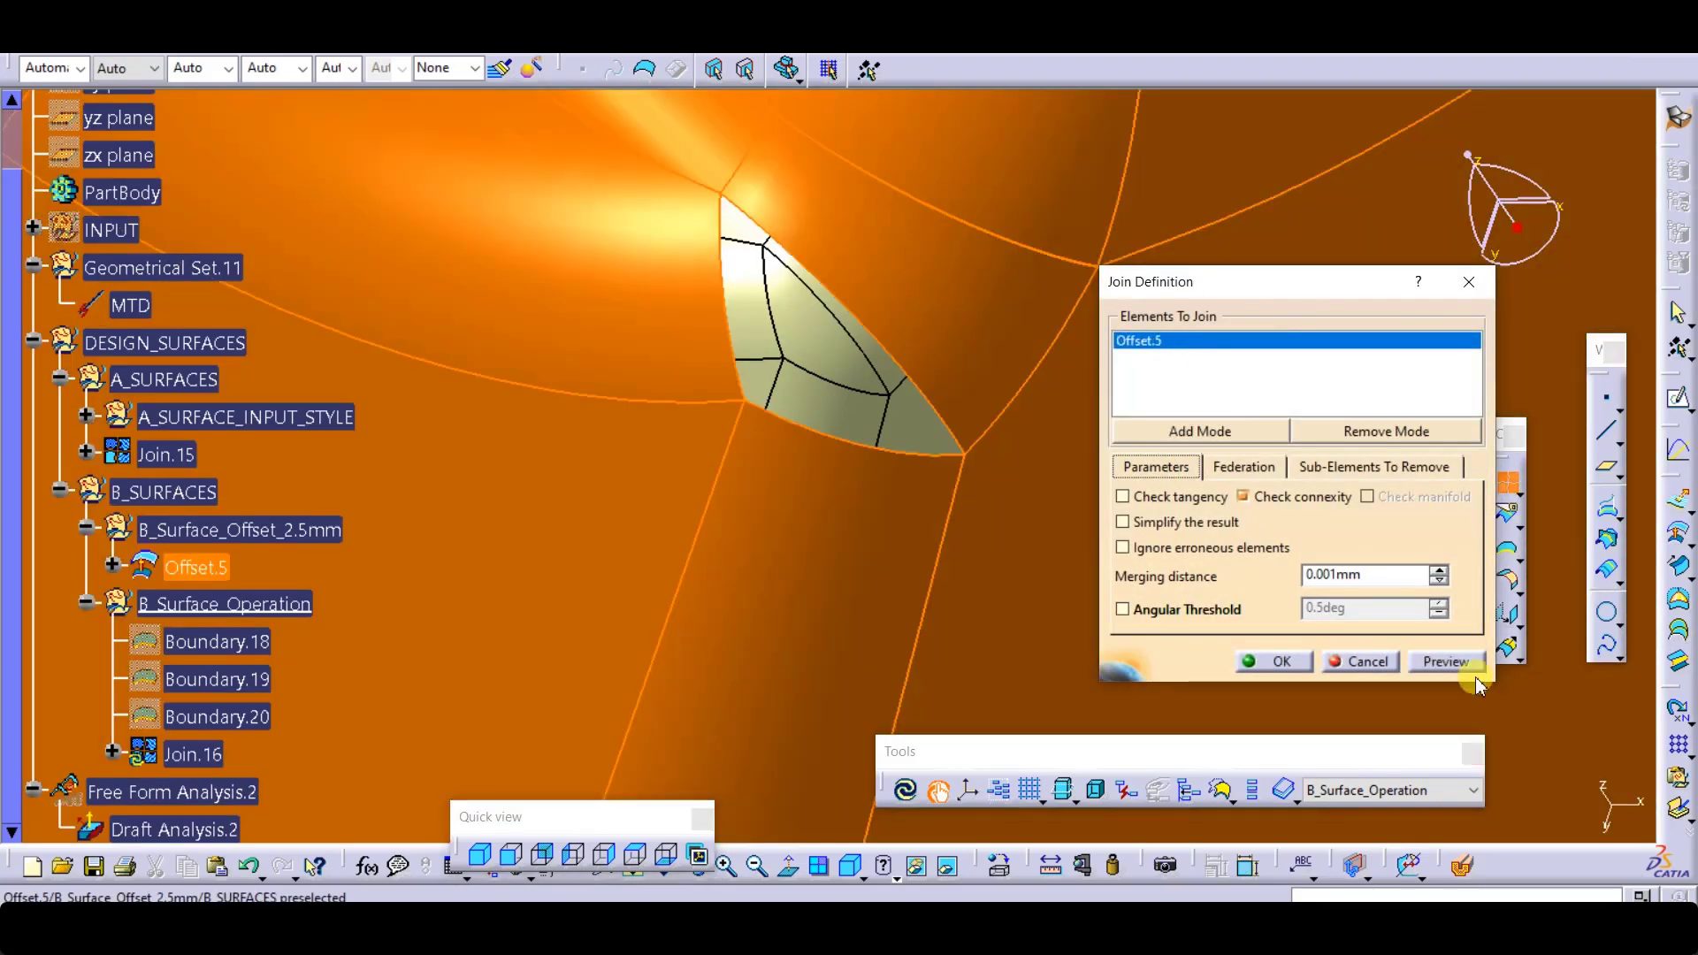
click(1446, 662)
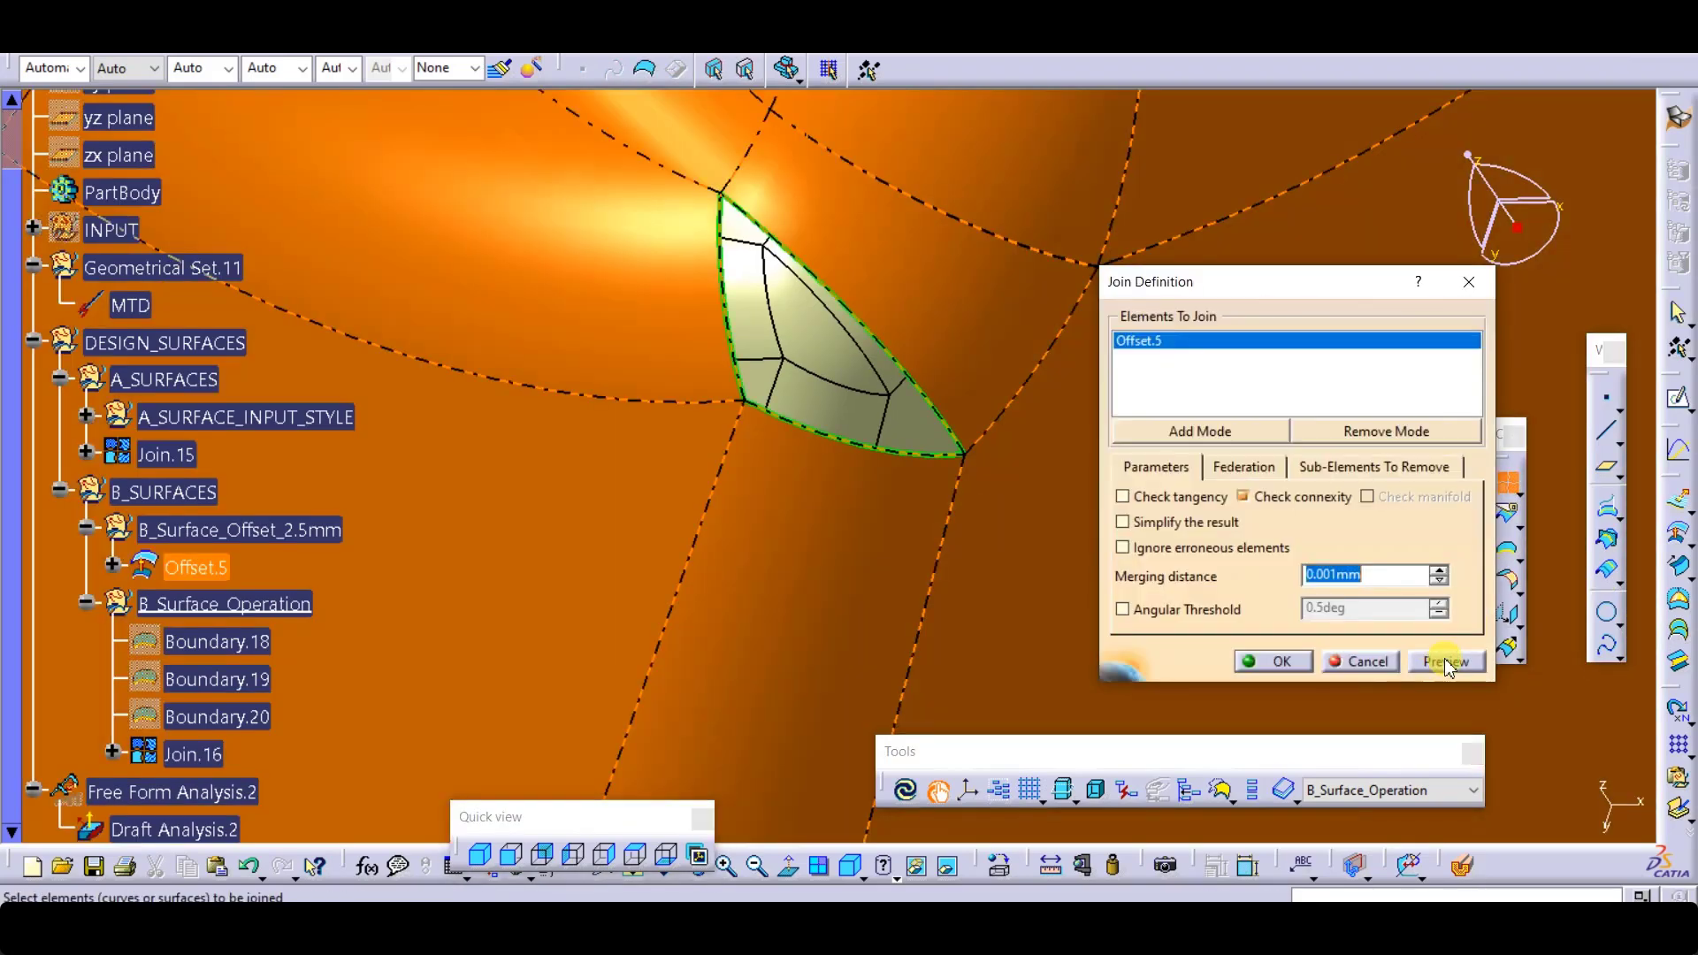
click(1372, 661)
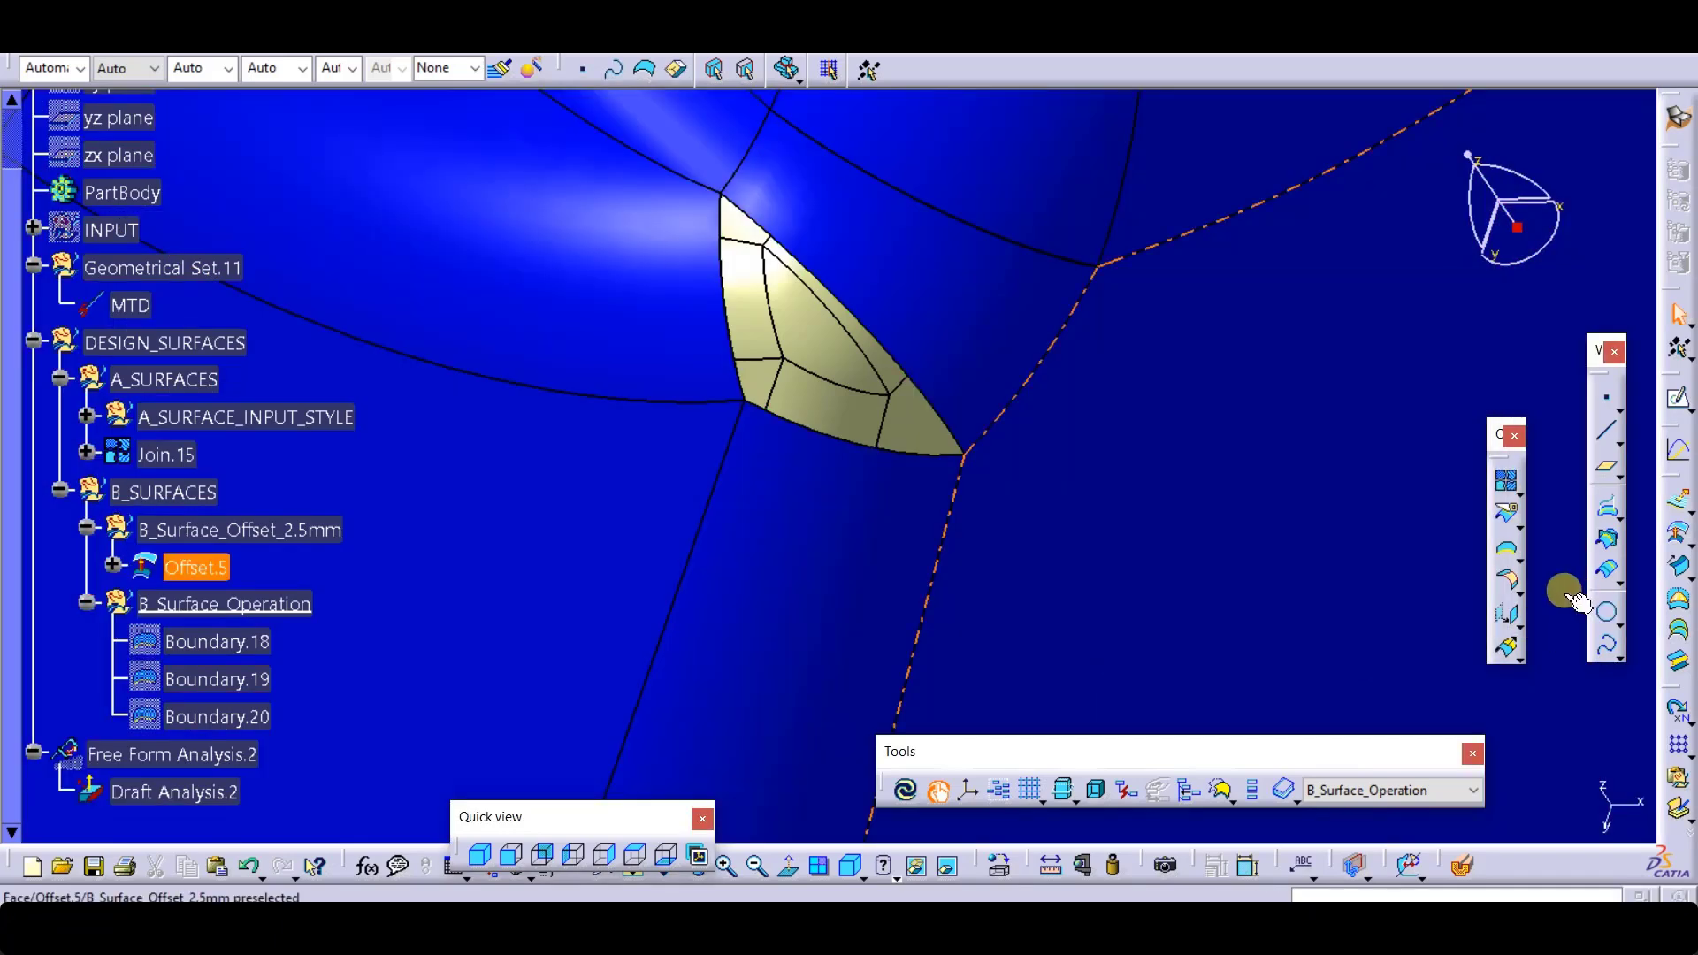
Step: Try a multi-sections surface over the gap with the short side edge and lower edge as sections and the long diagonal edge as guide
click(1680, 633)
middle_drag(862, 445, 903, 540)
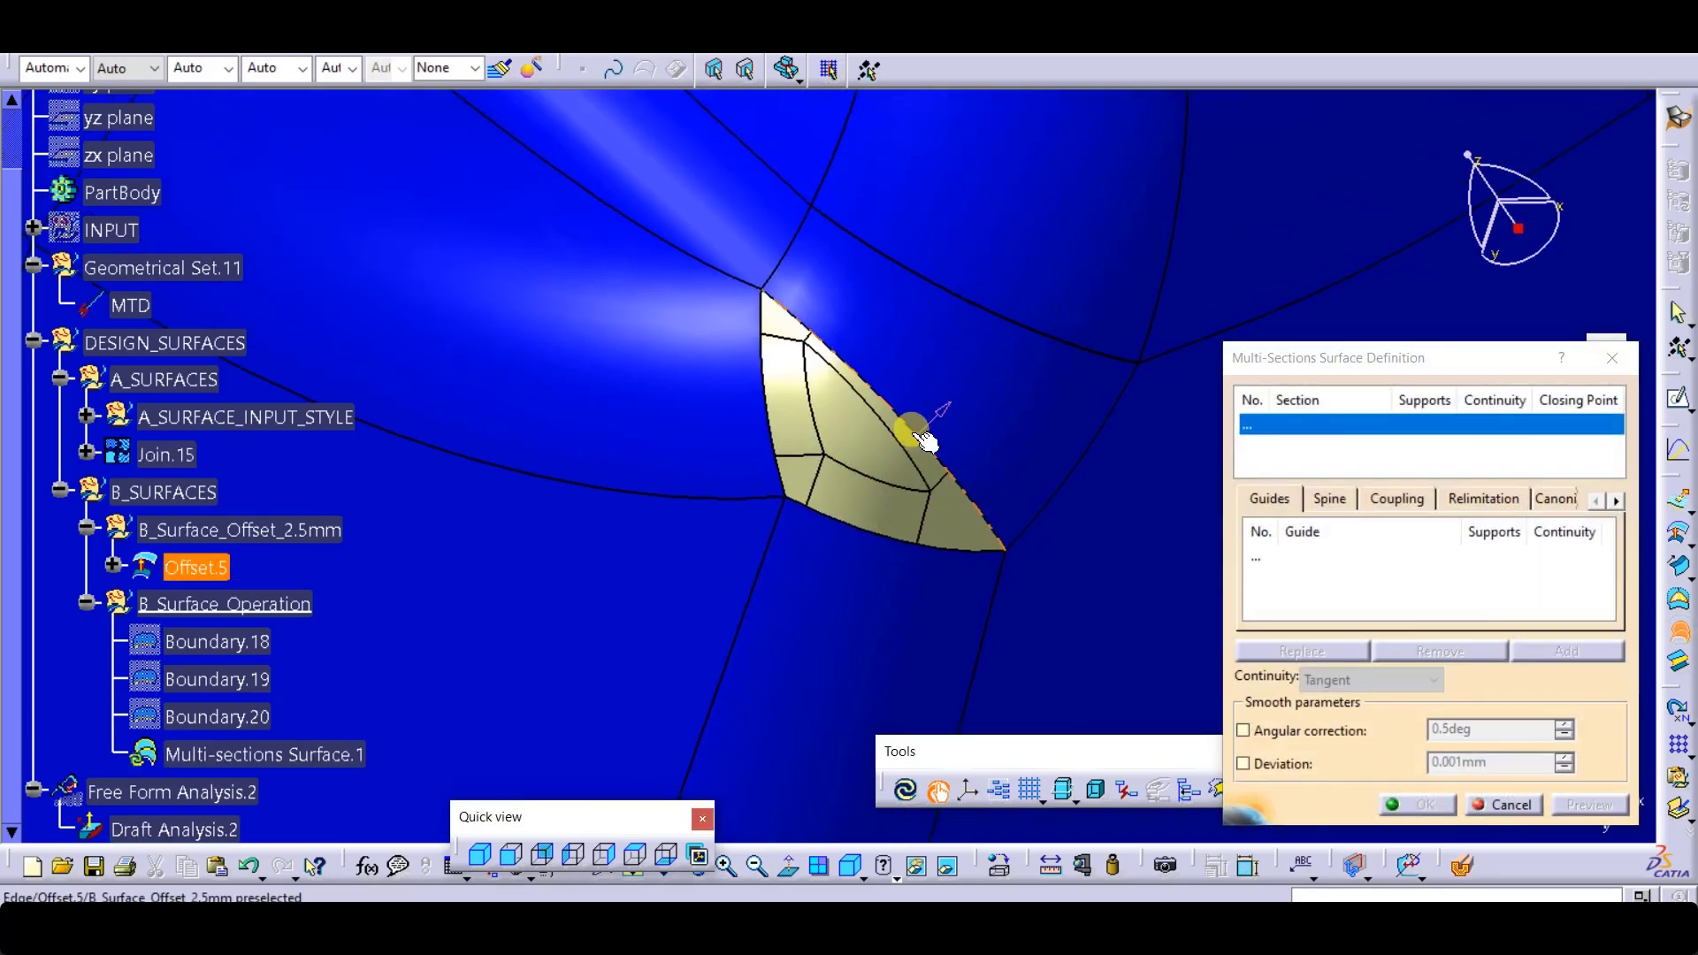
click(770, 458)
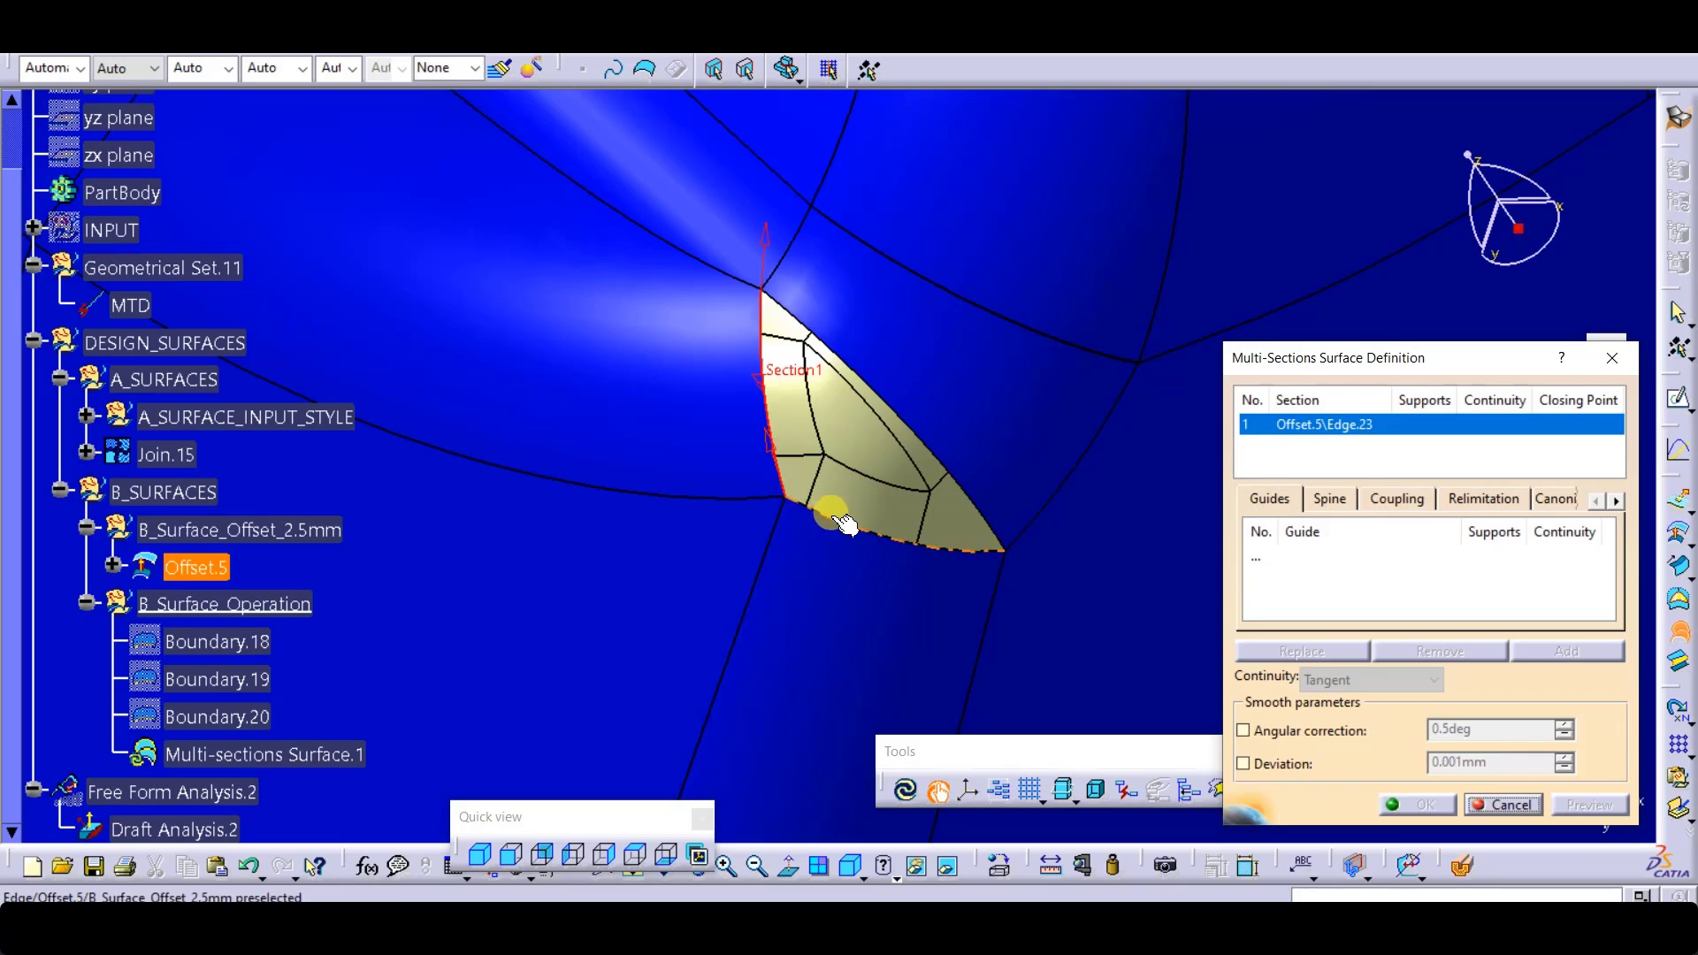
click(884, 532)
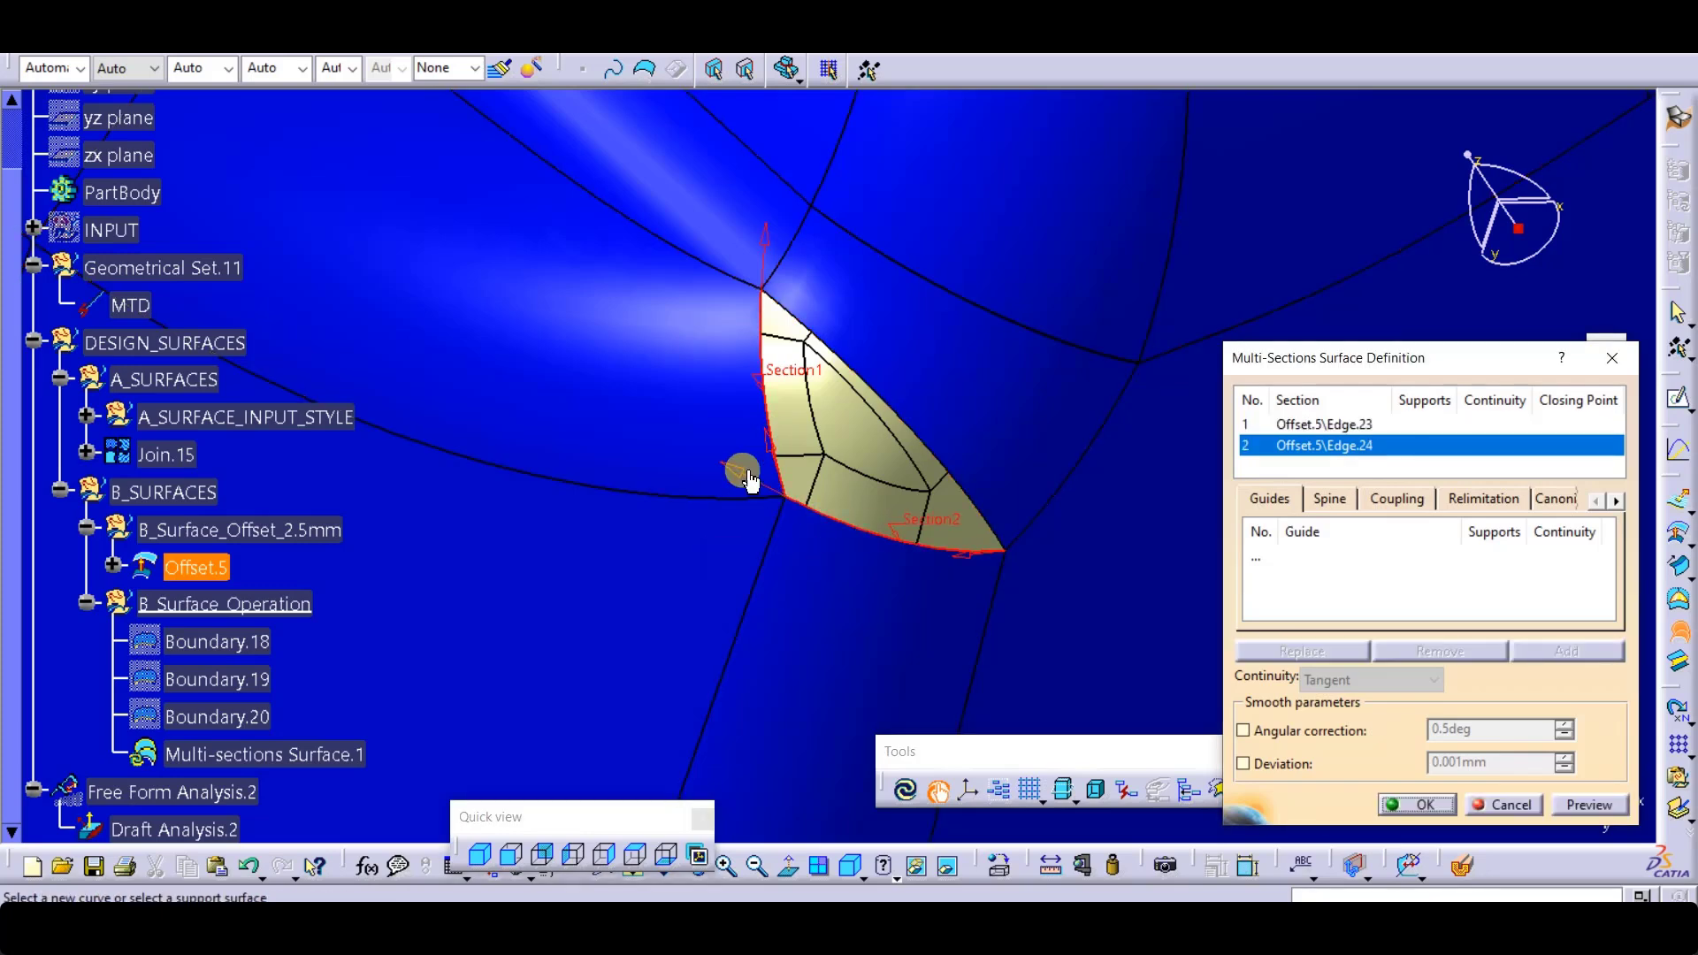
click(1349, 557)
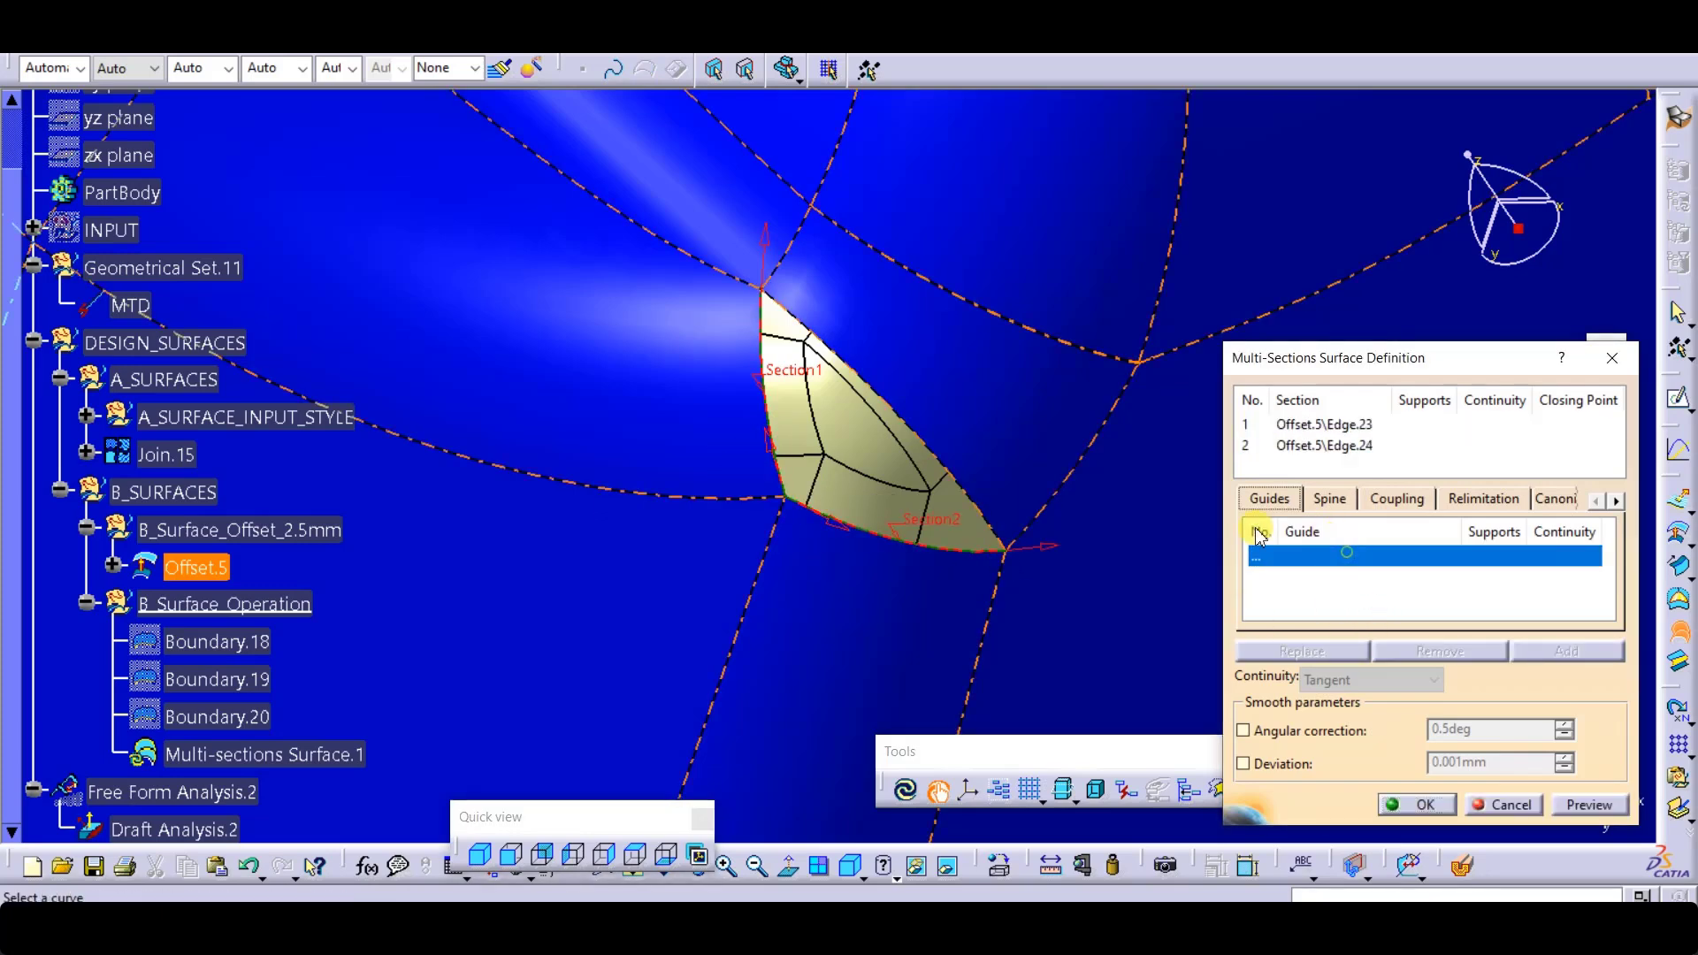
click(897, 414)
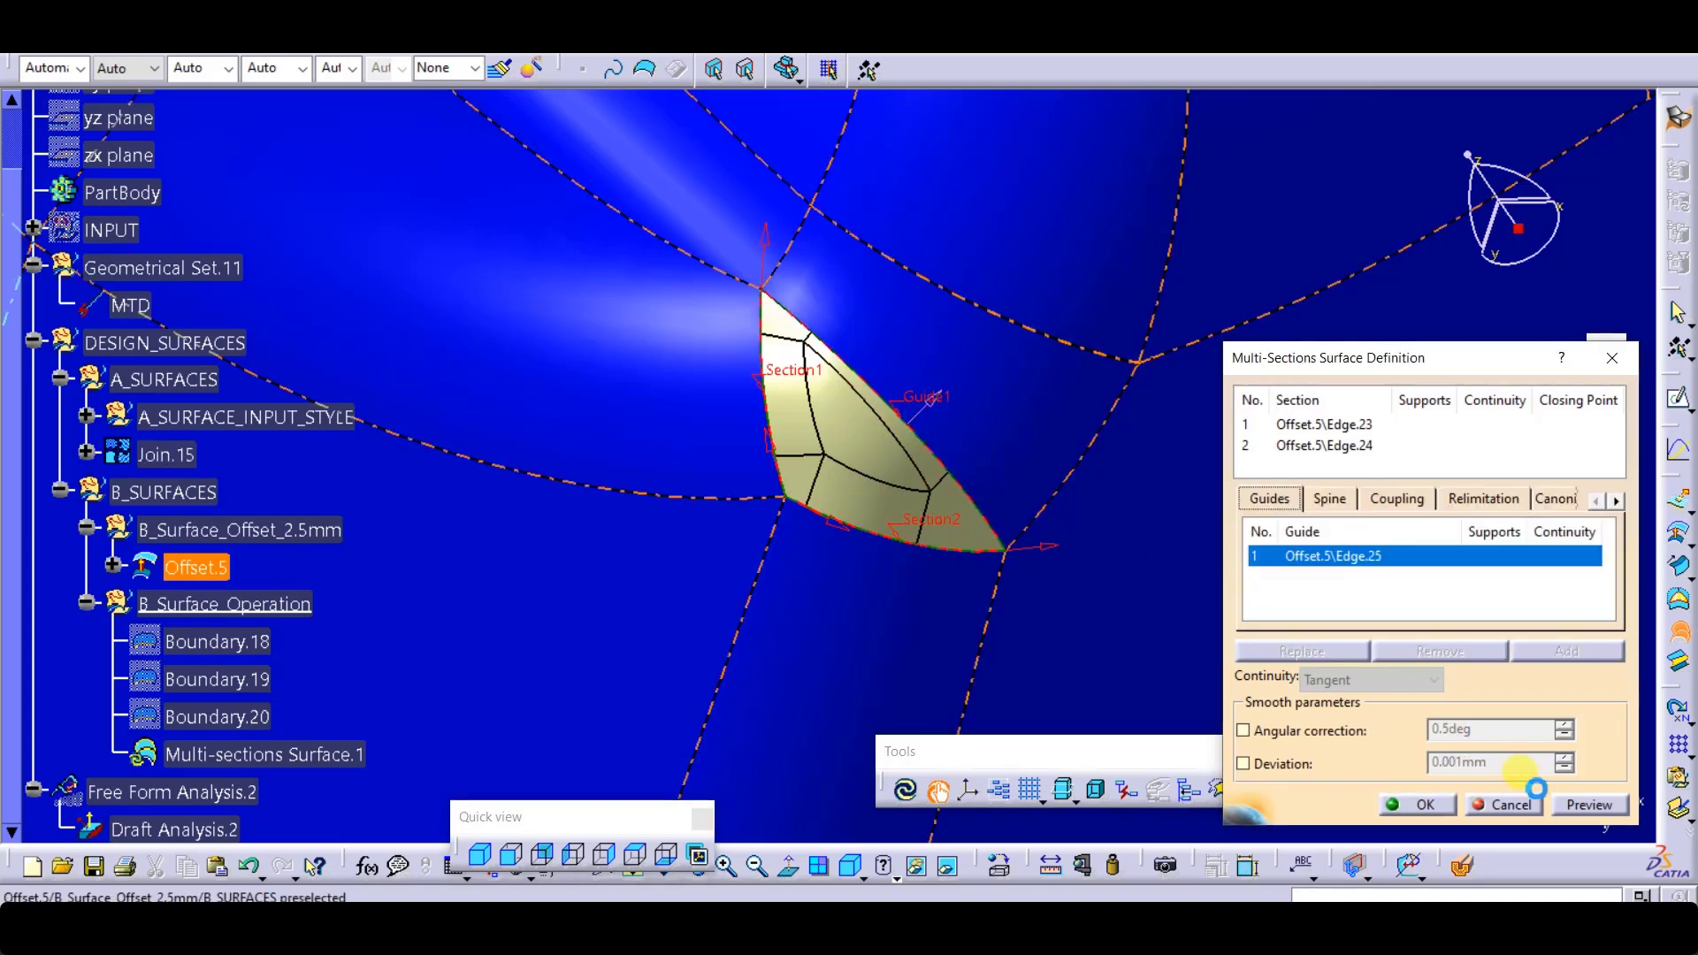
click(1590, 815)
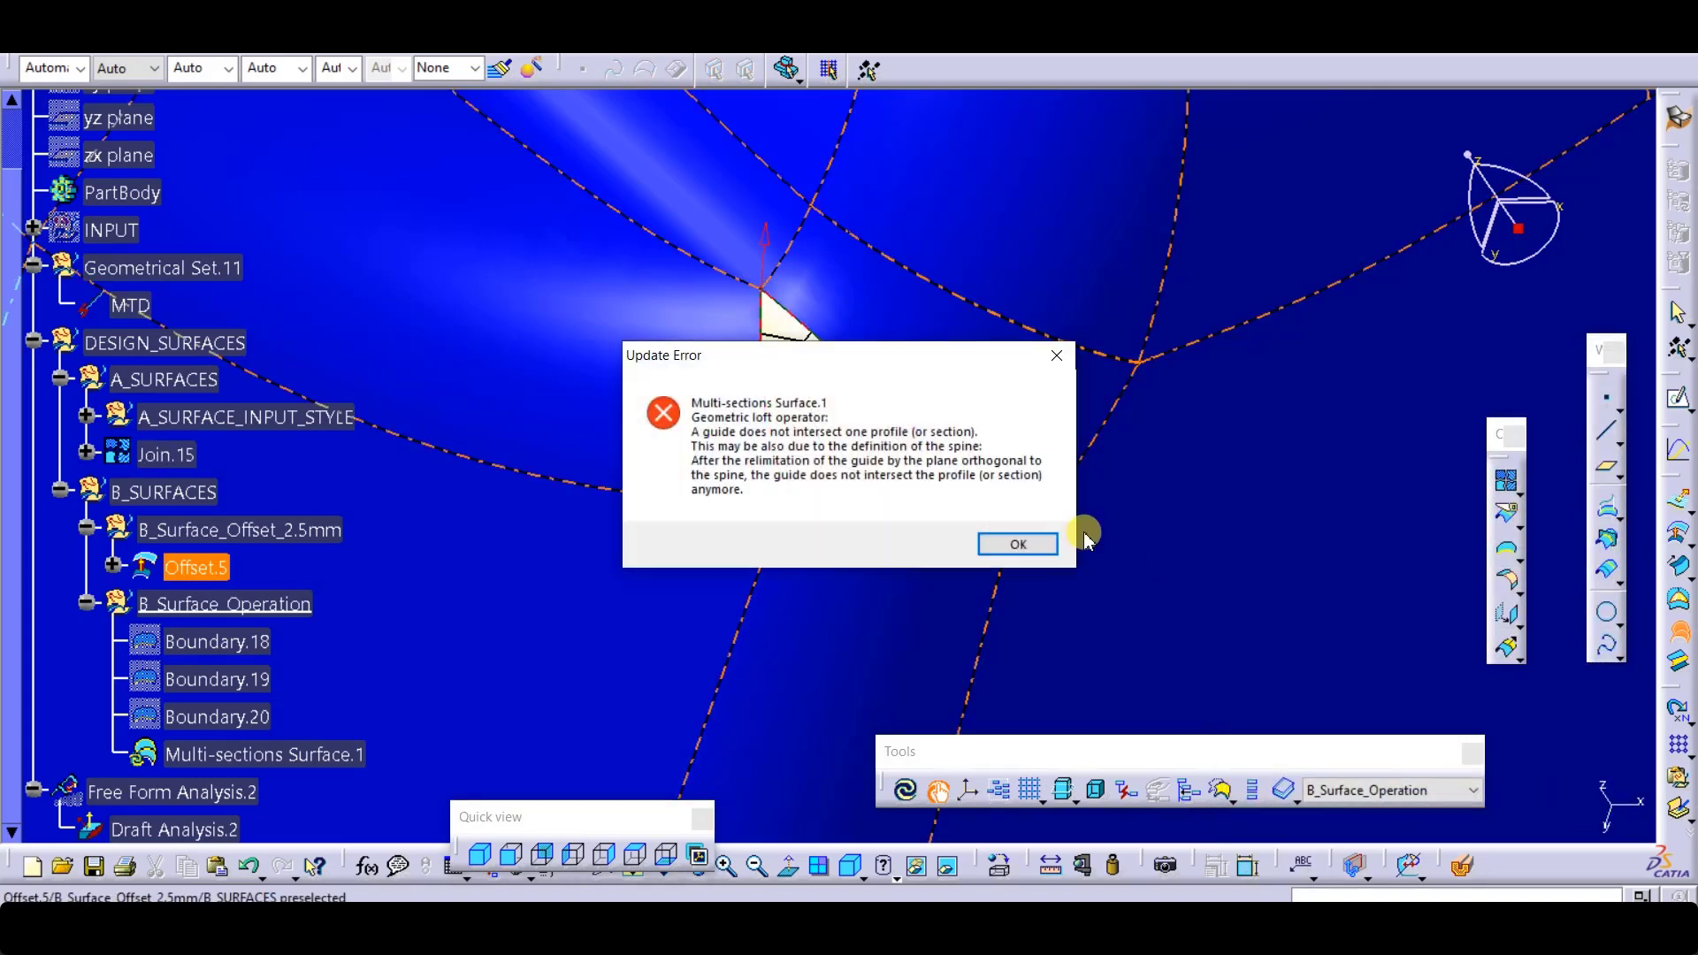
click(1022, 542)
middle_drag(682, 464, 735, 546)
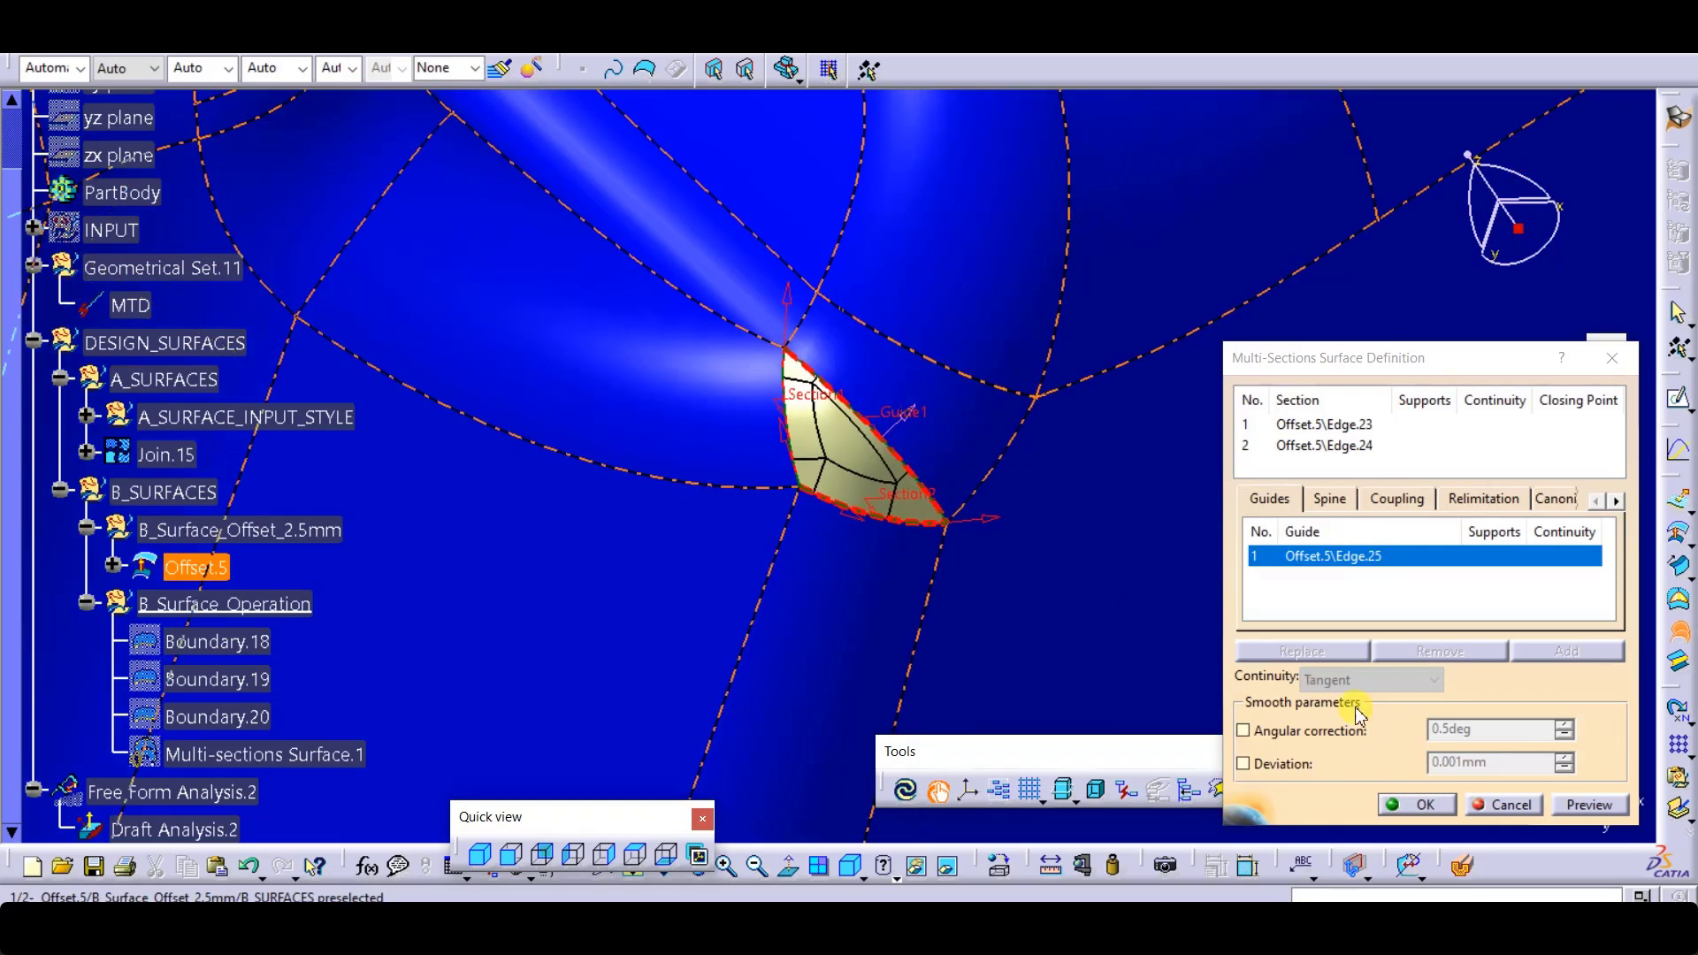
click(1521, 808)
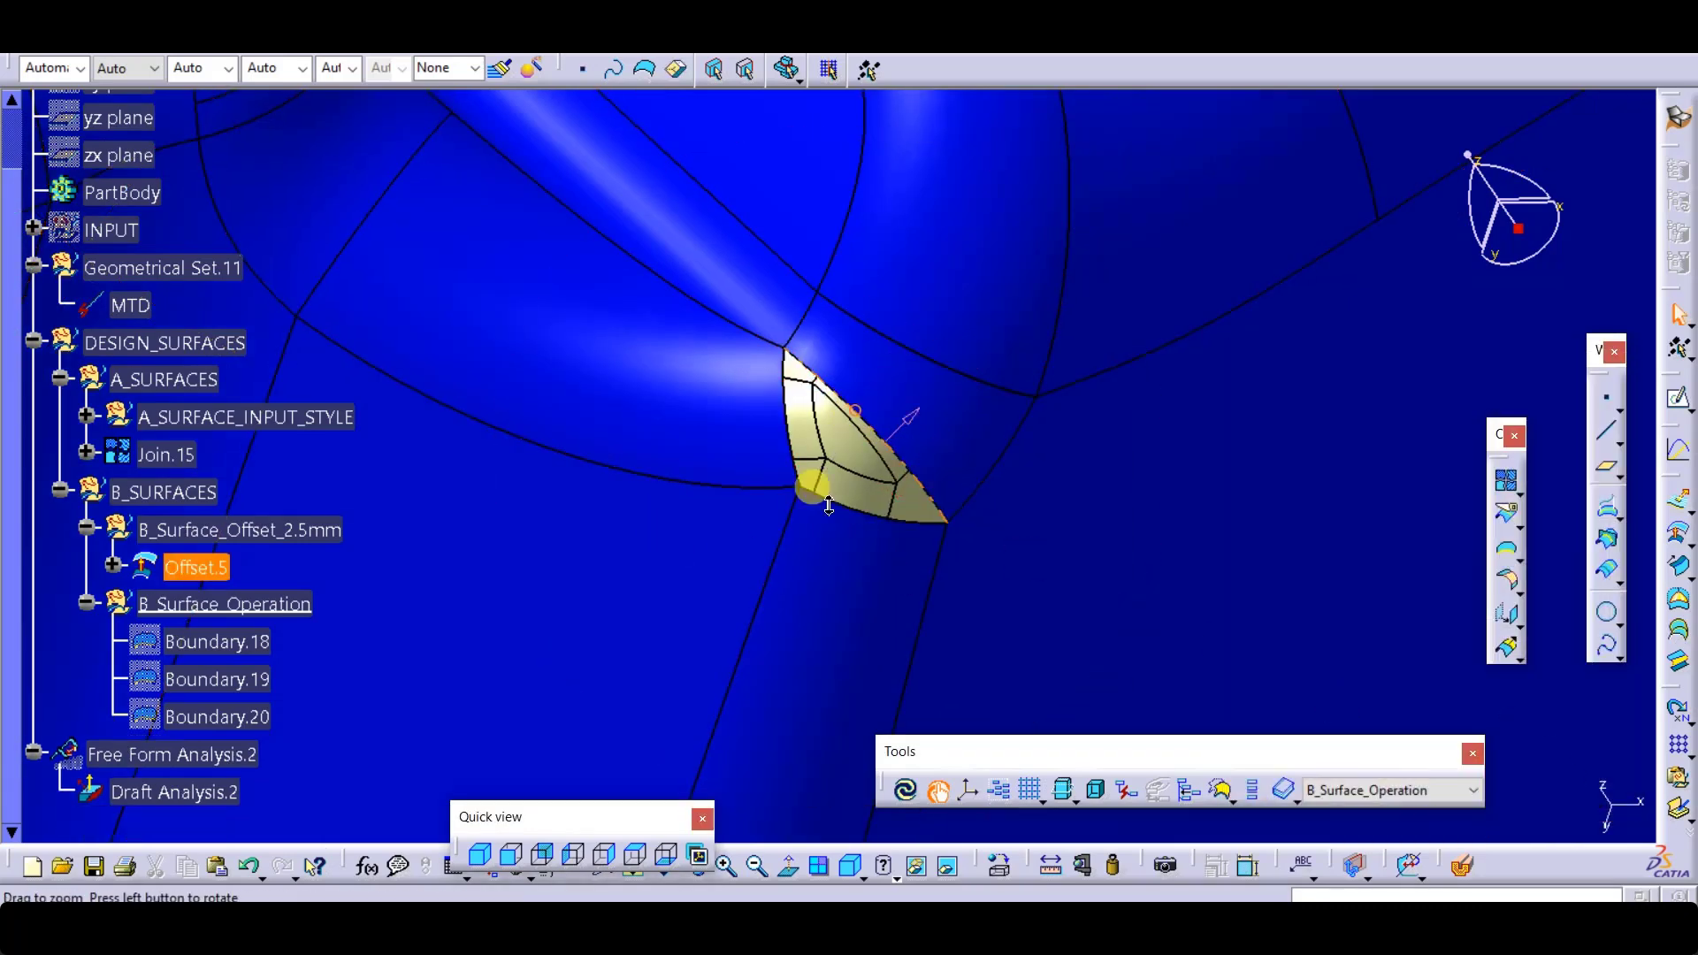
Step: Examine the faces around the gap and select the narrow blend face directly below it on Offset.5
middle_drag(829, 505, 727, 421)
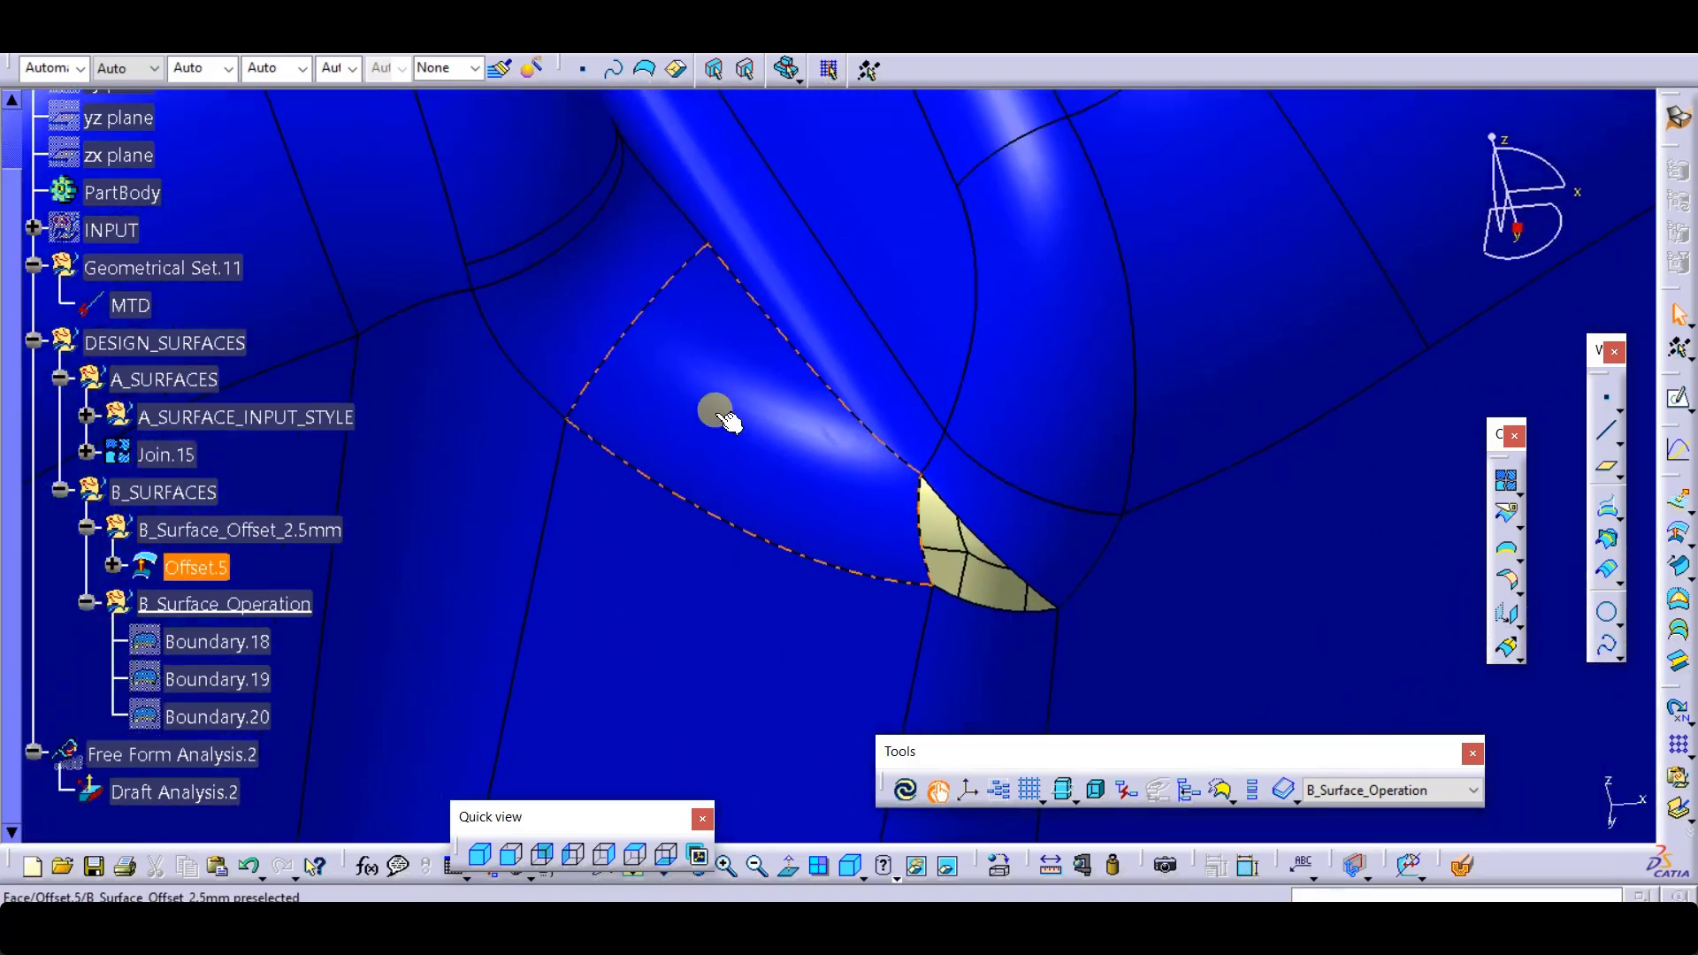
click(723, 416)
click(1070, 542)
middle_drag(1064, 377, 881, 519)
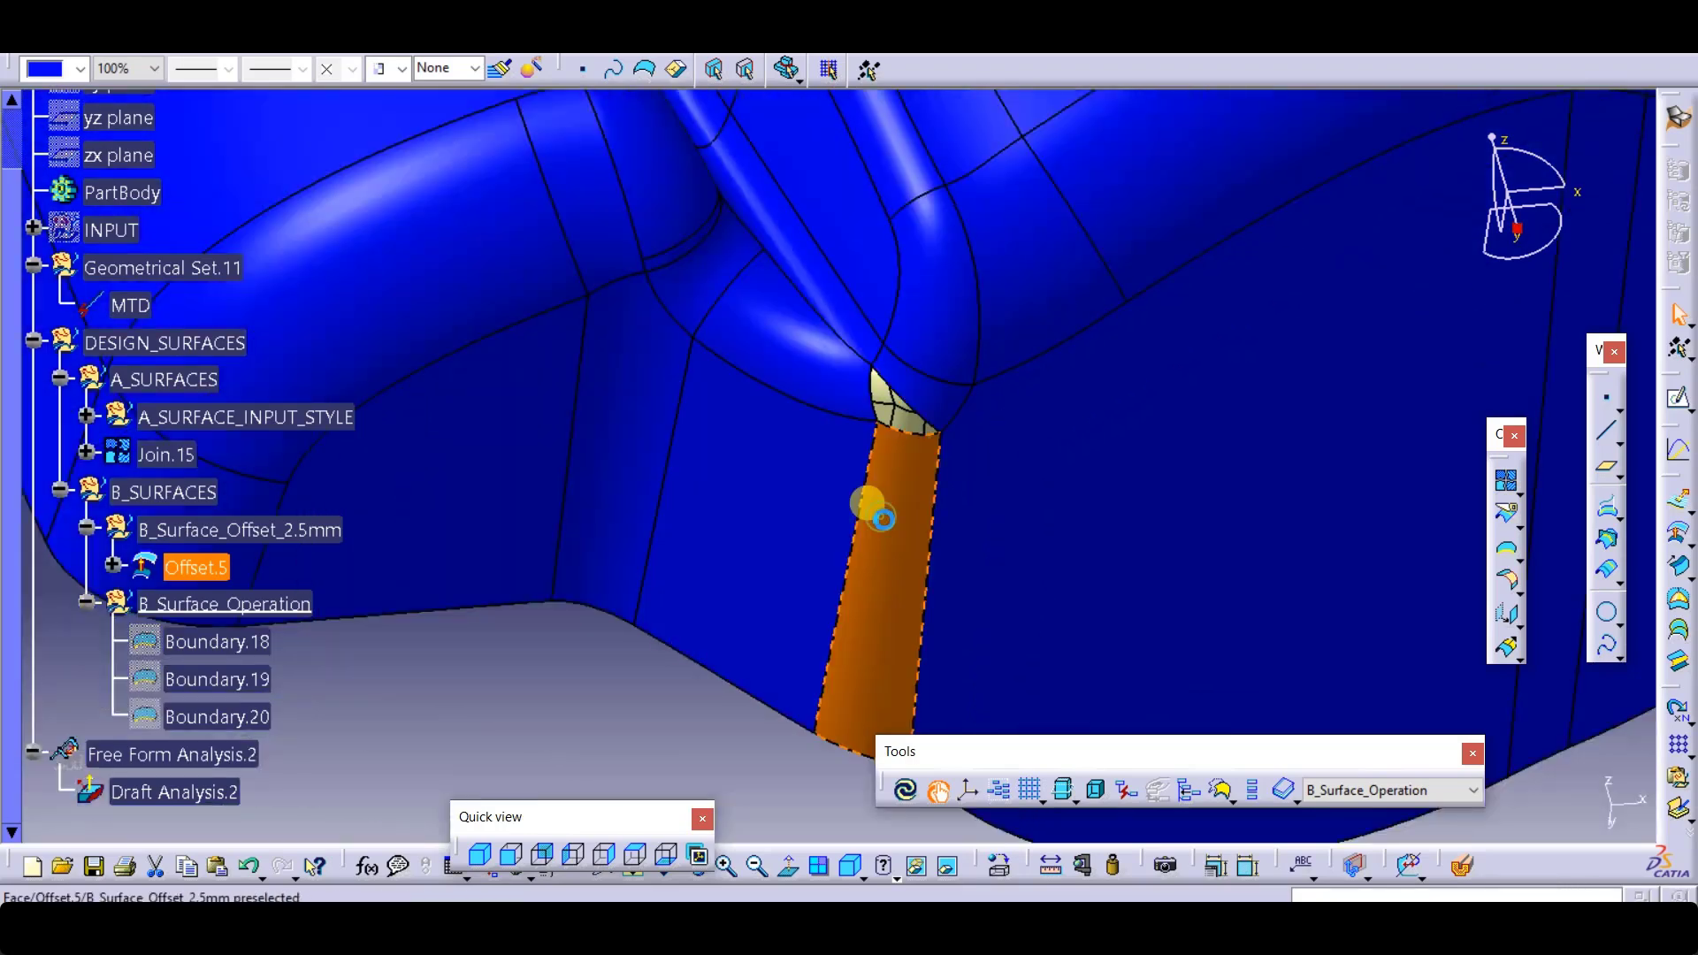
click(881, 518)
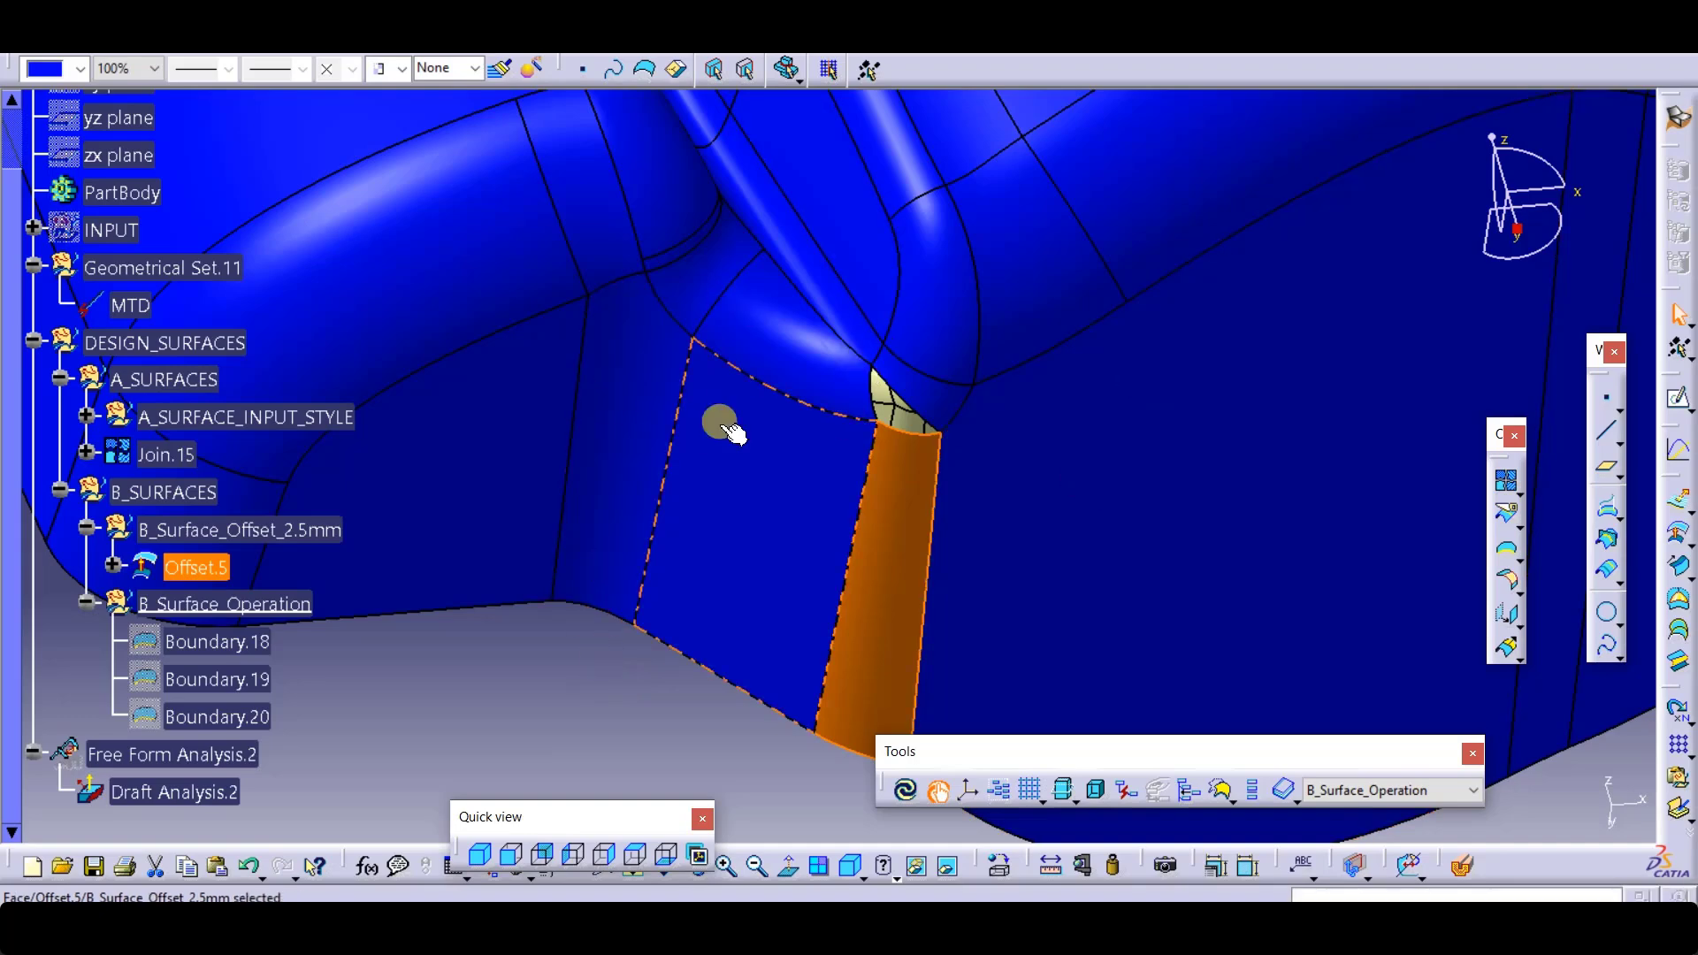
Step: Try closing the gap with a Fill surface bounded by its three surrounding edges on Offset.5
mouse_move(807, 408)
middle_down()
mouse_move(785, 486)
mouse_move(816, 394)
middle_up()
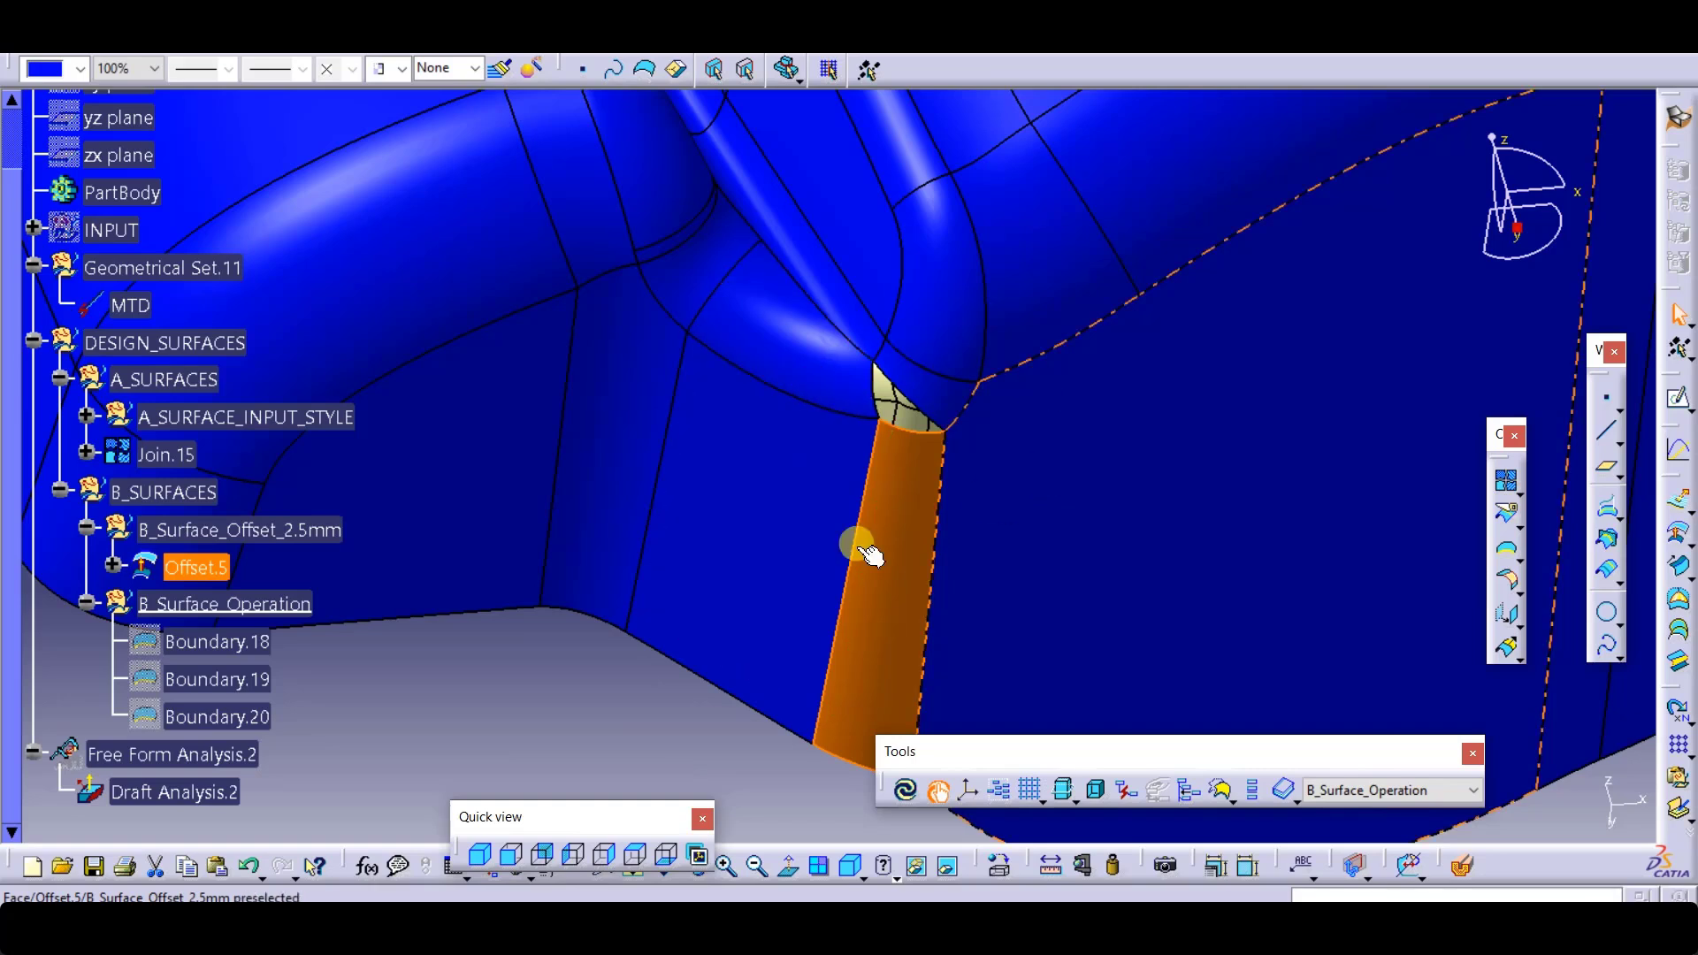
click(486, 718)
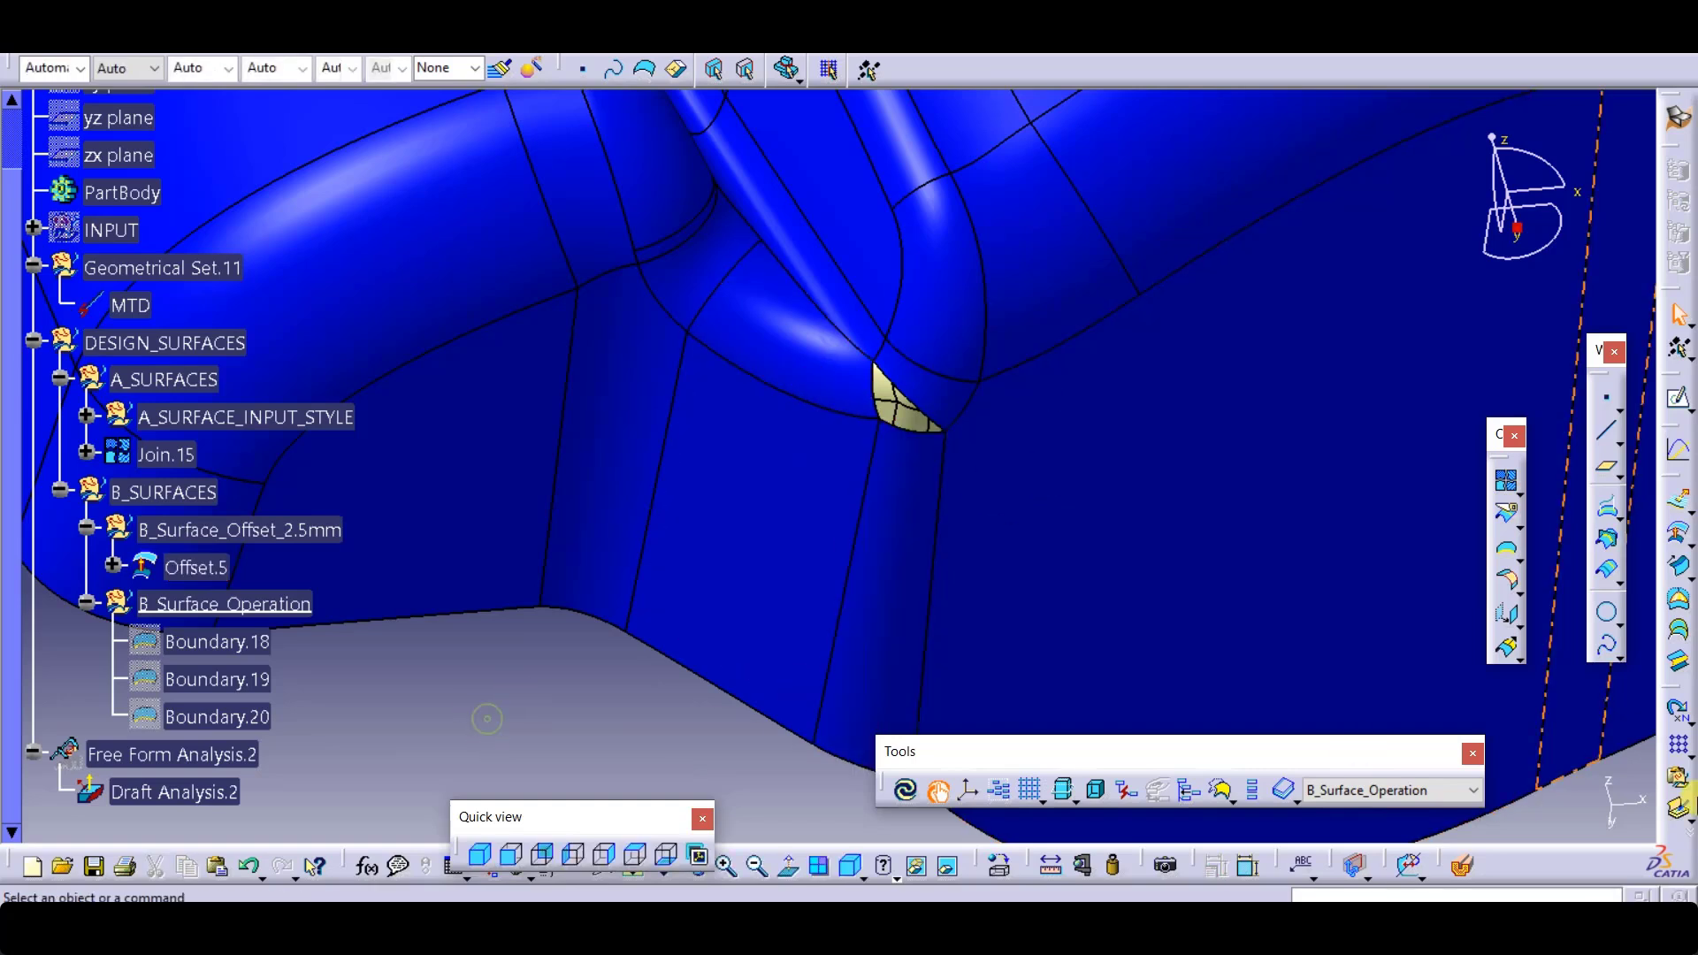
click(1666, 597)
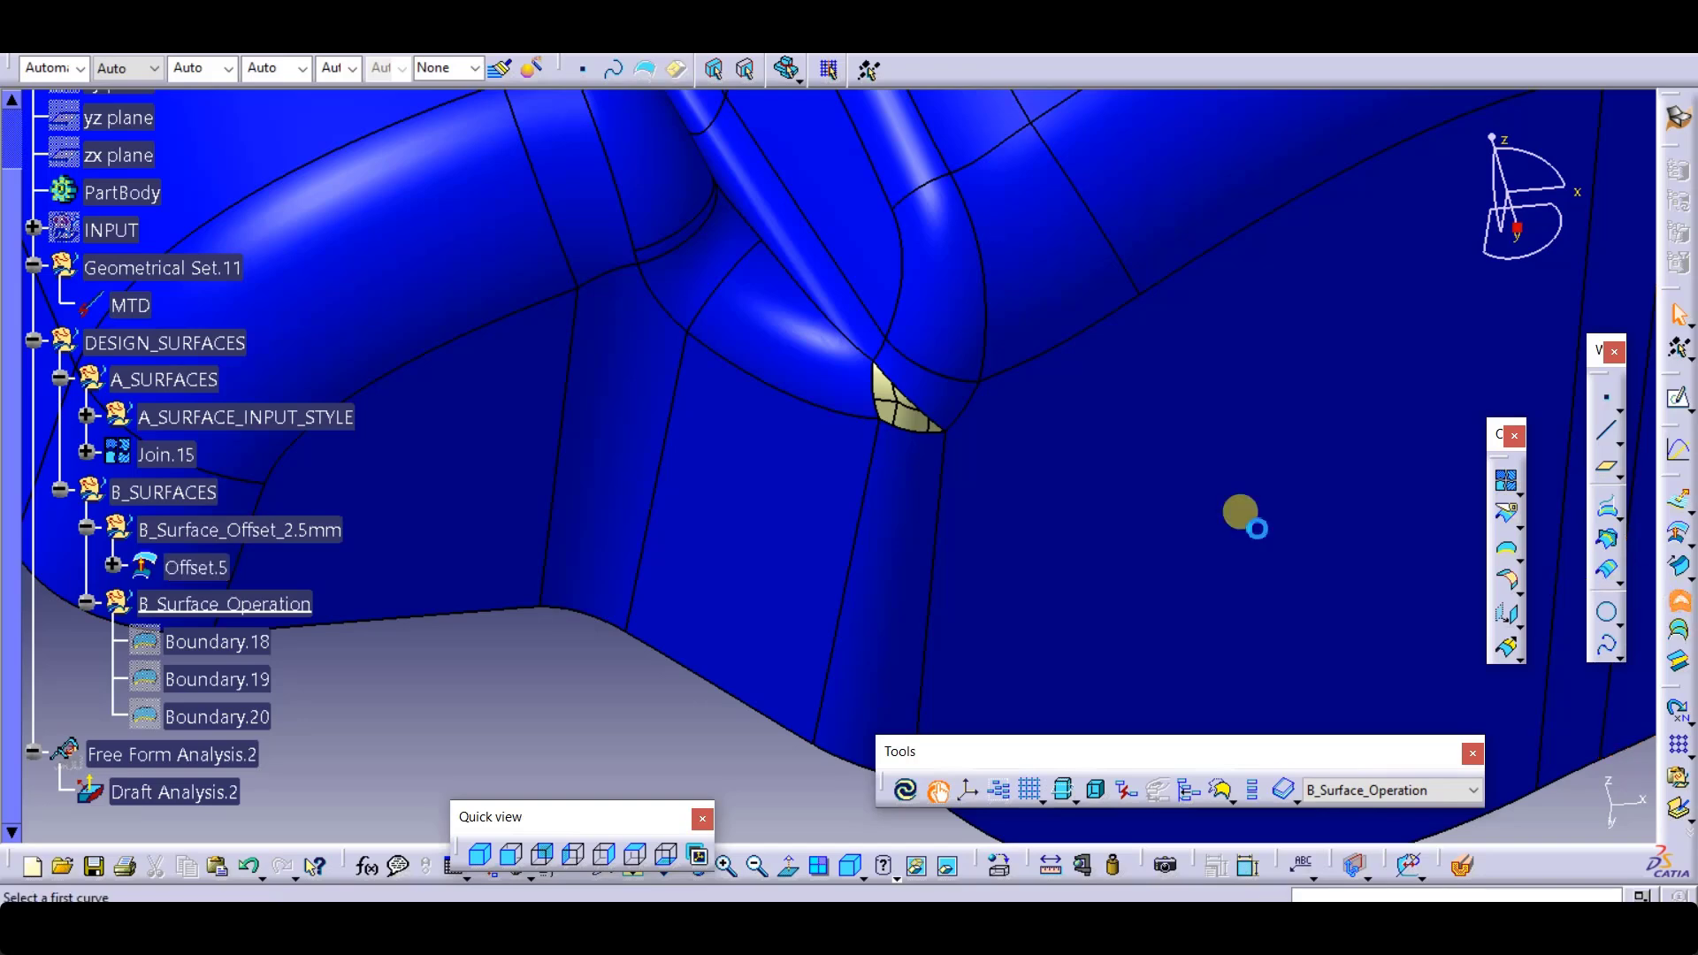
middle_drag(792, 372, 826, 497)
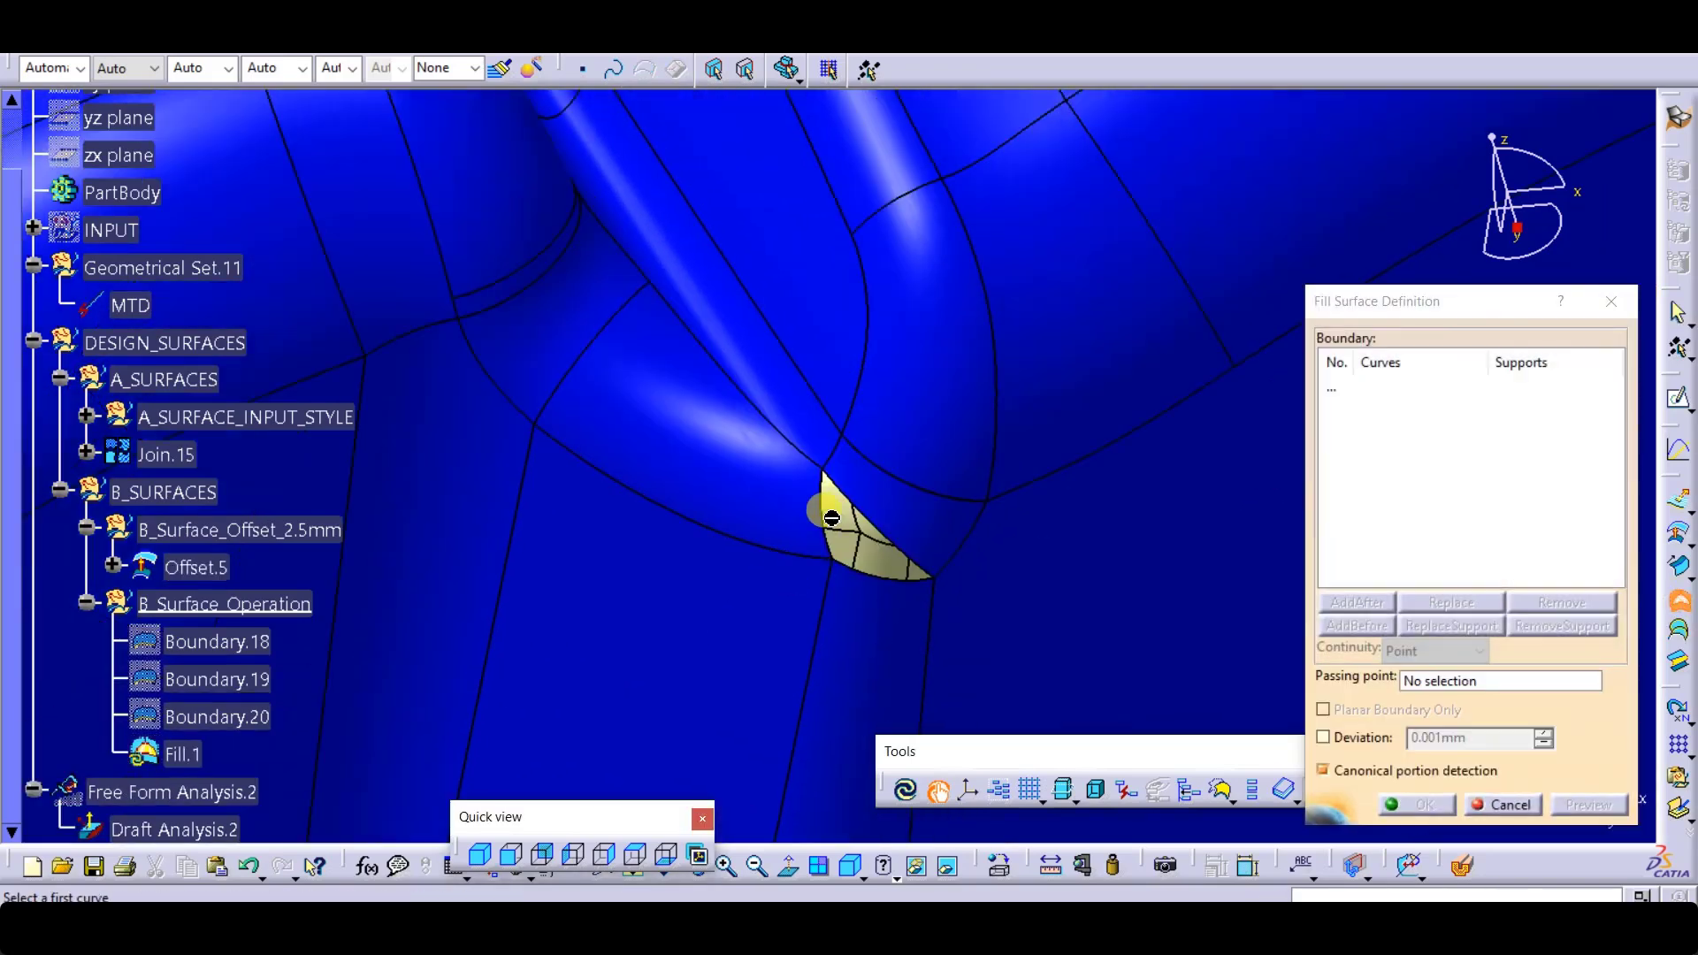
click(834, 508)
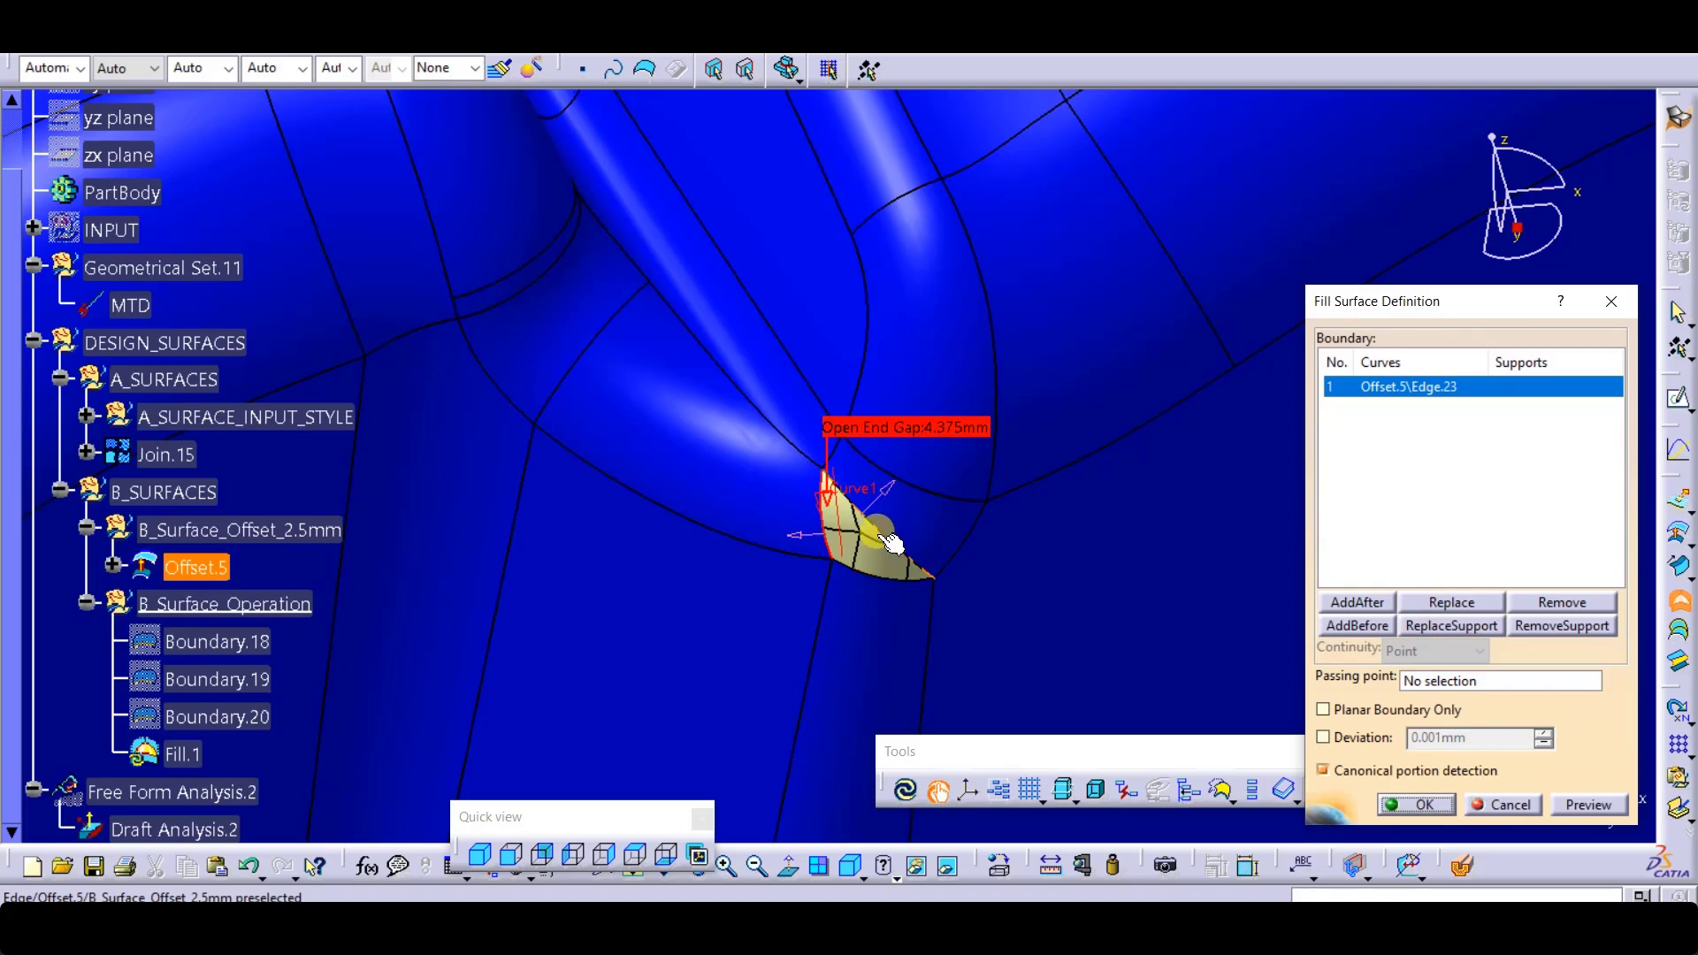
click(894, 570)
click(899, 588)
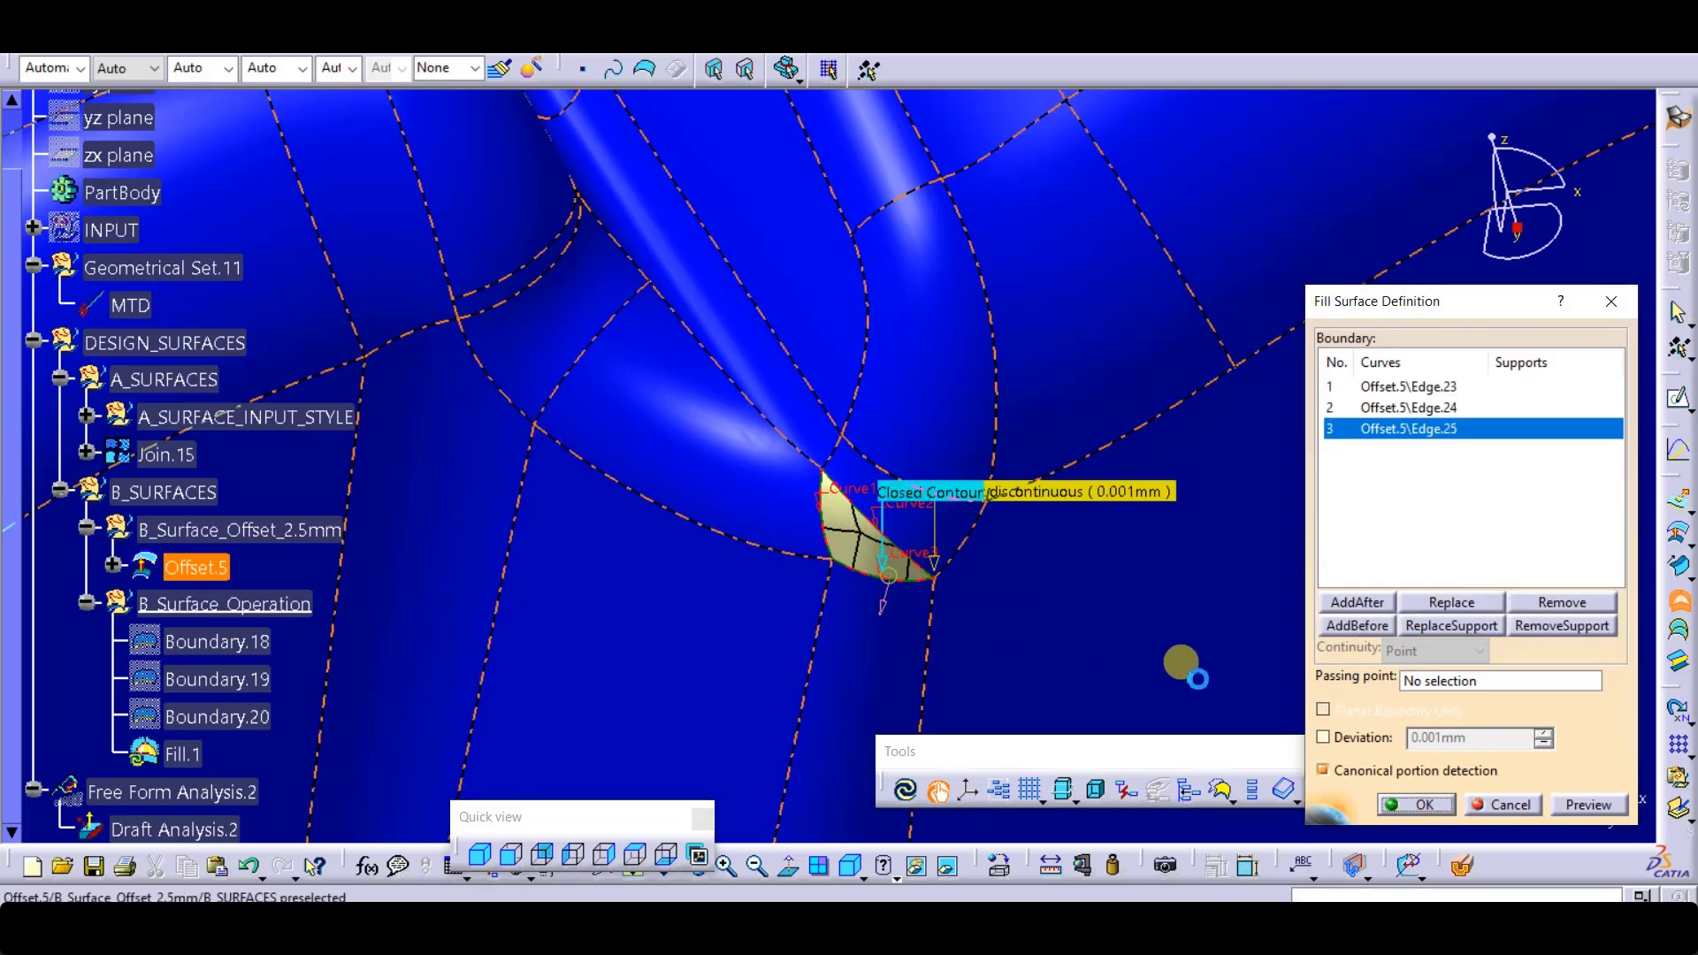
click(1608, 807)
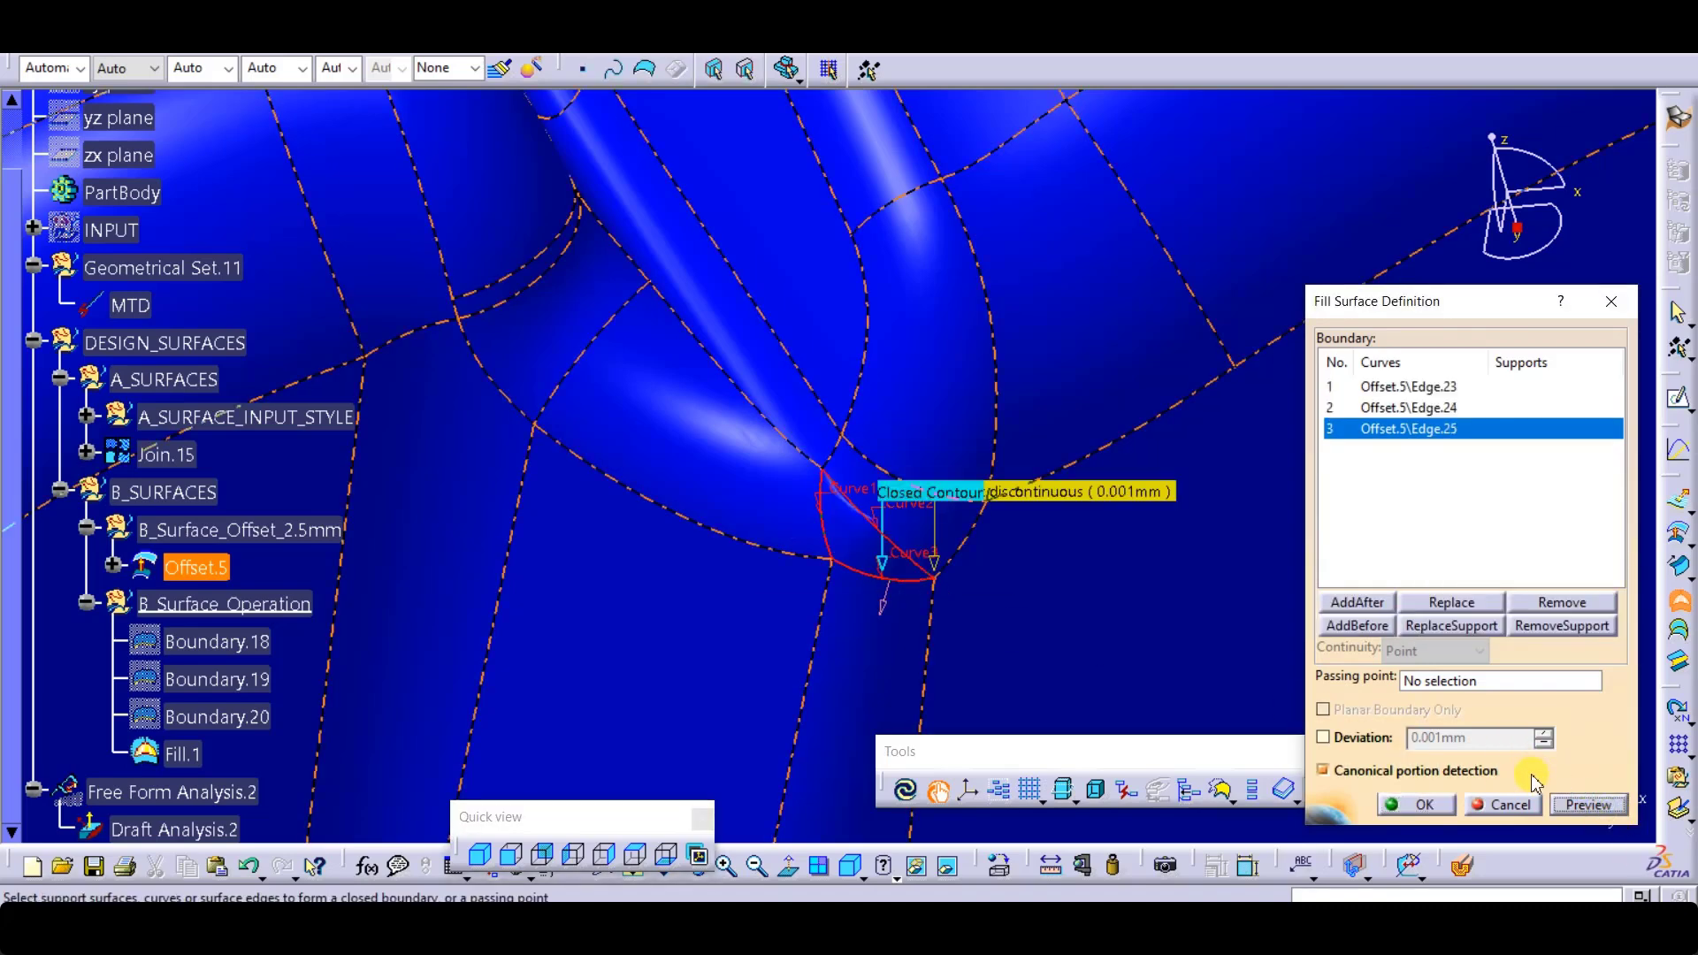
click(1439, 802)
Step: Inspect the fill surface over the gap up close and delete it
middle_drag(784, 511, 876, 359)
click(919, 364)
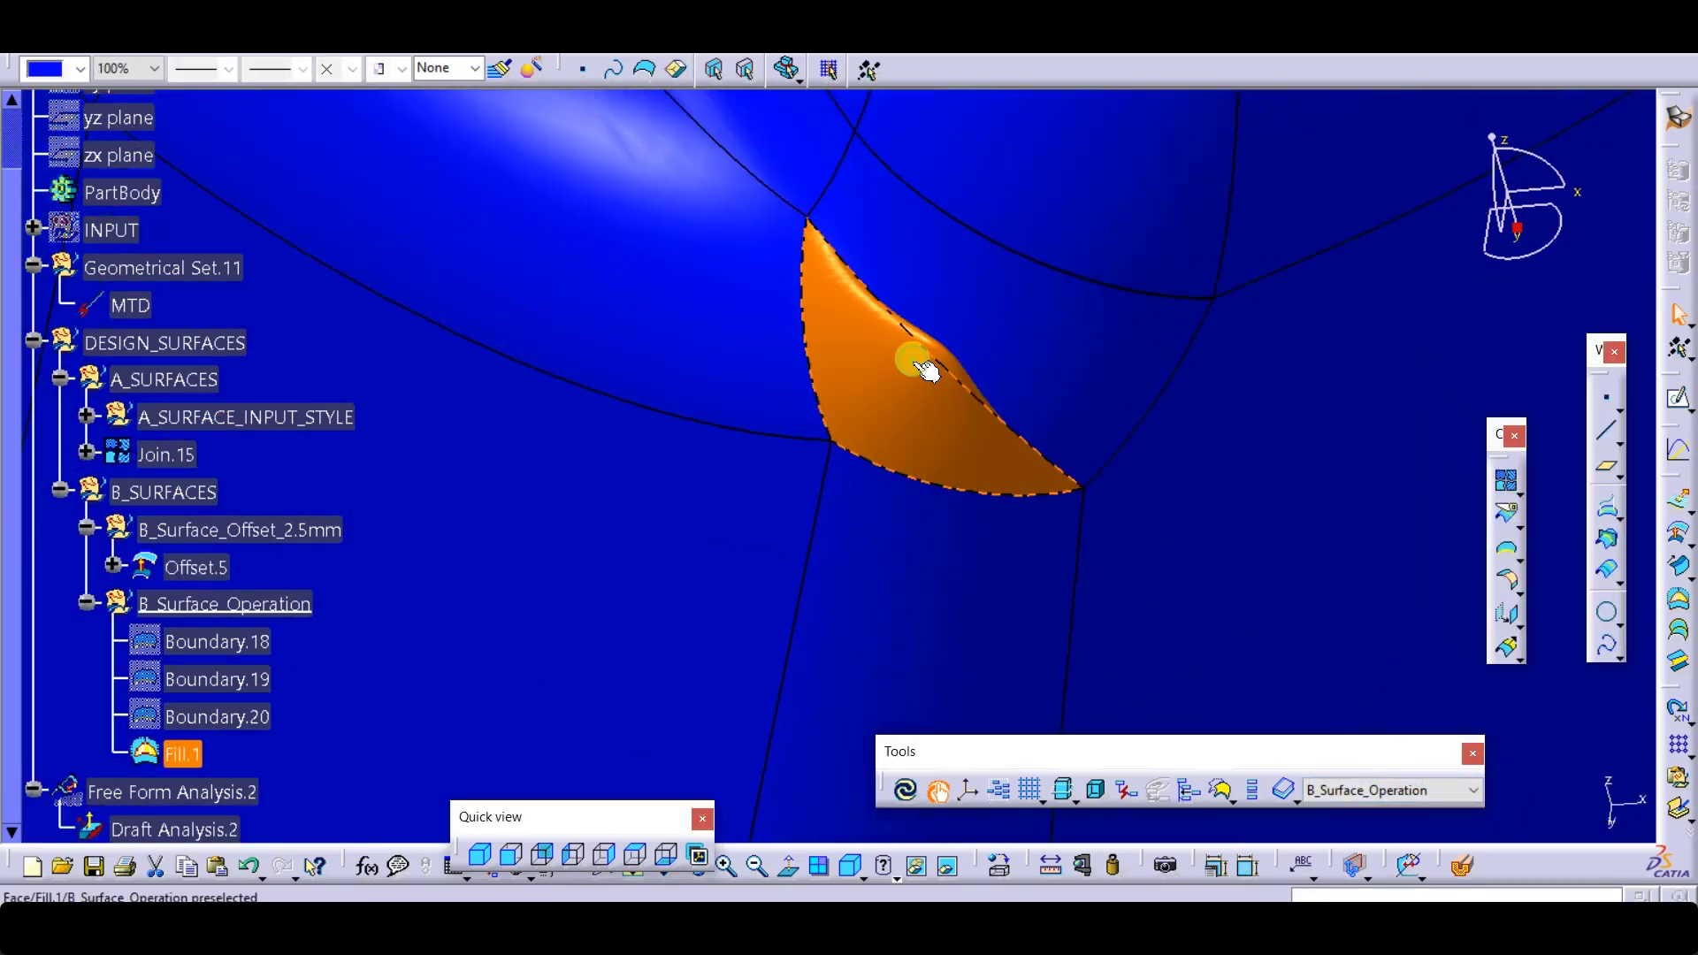
key(Delete)
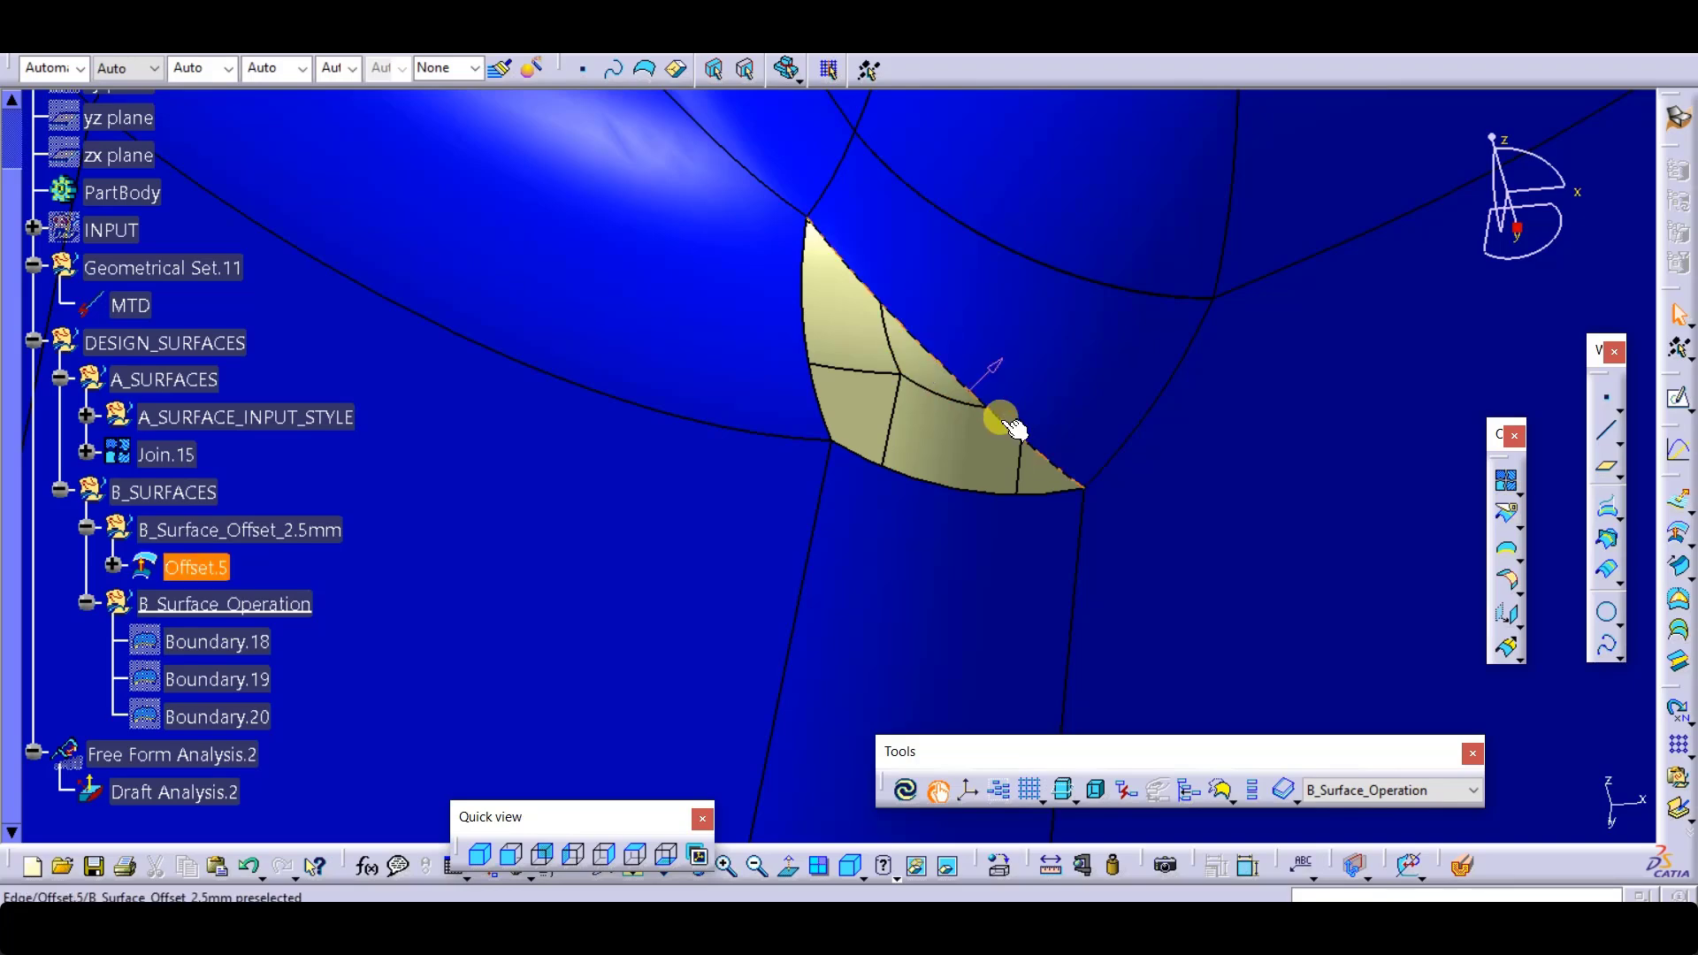
middle_drag(988, 416, 834, 523)
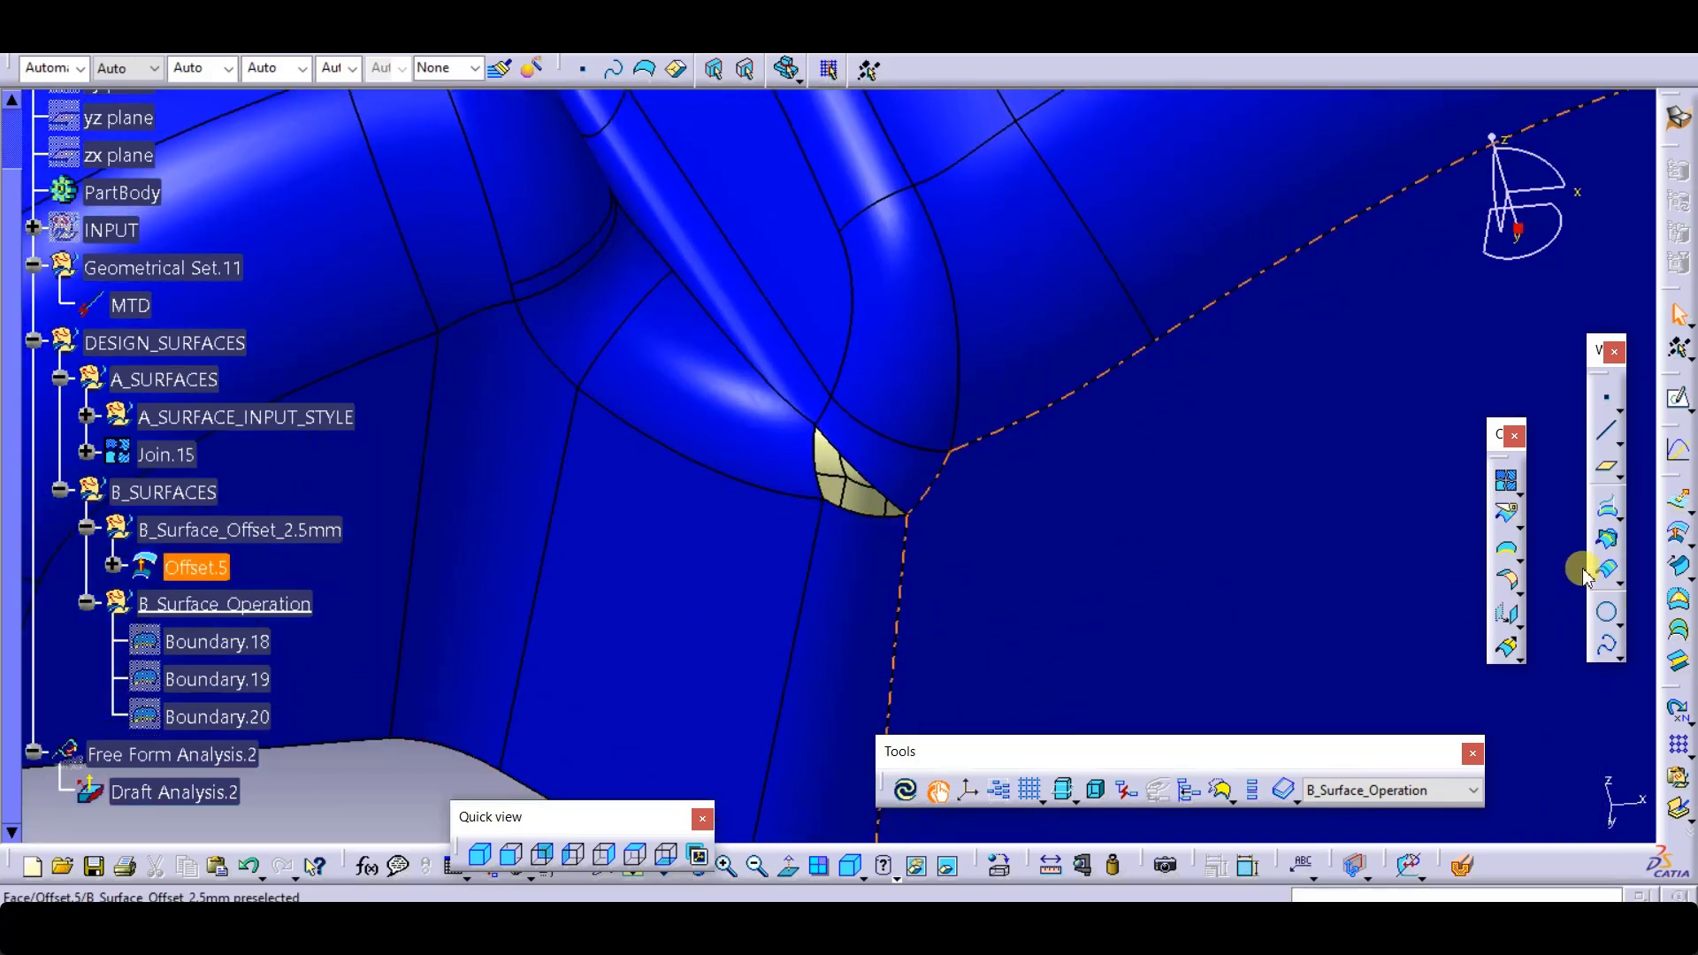
click(1509, 500)
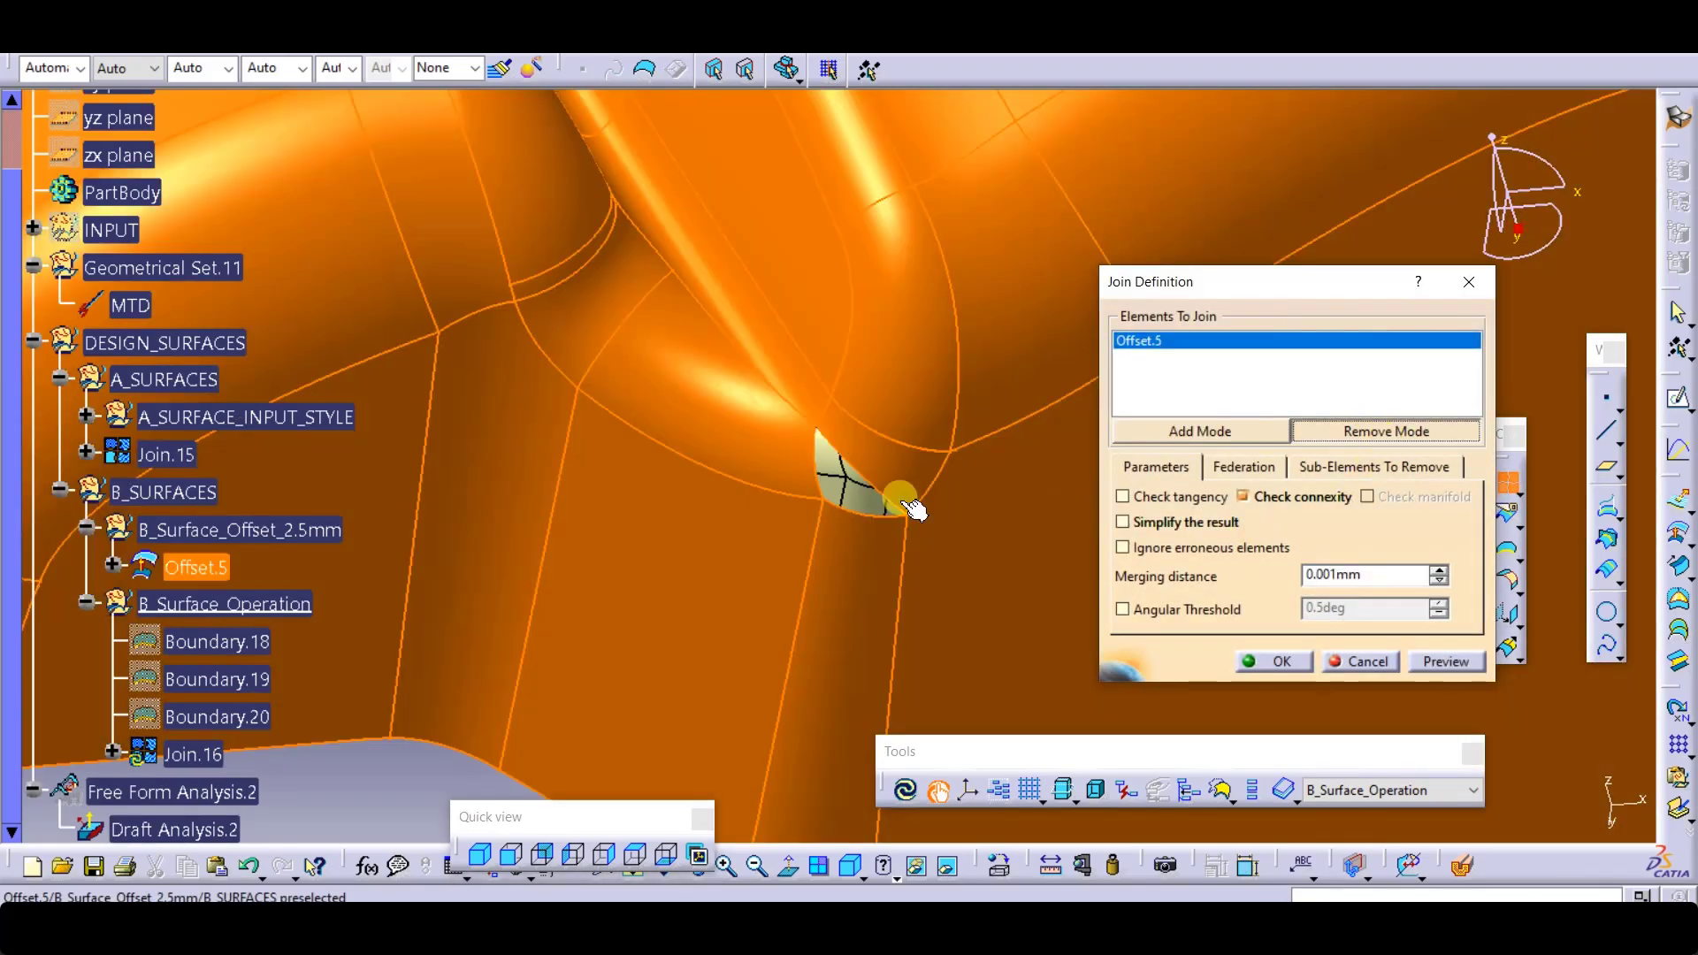
middle_drag(915, 510, 891, 421)
click(914, 429)
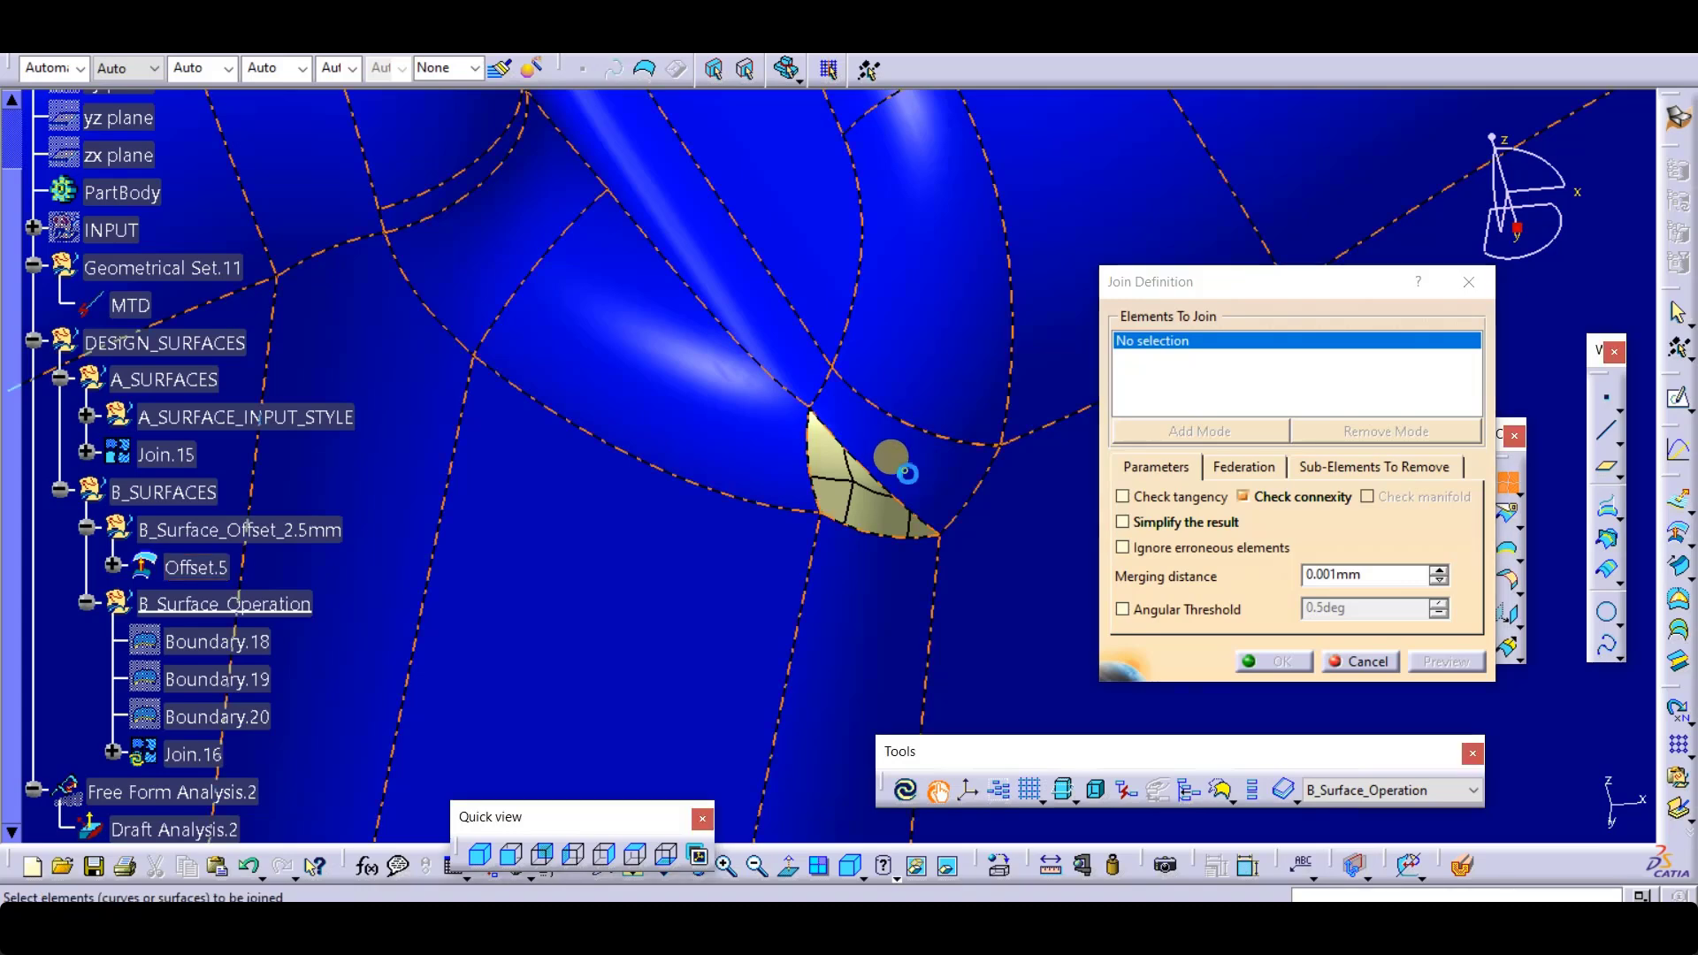
click(907, 473)
click(1360, 659)
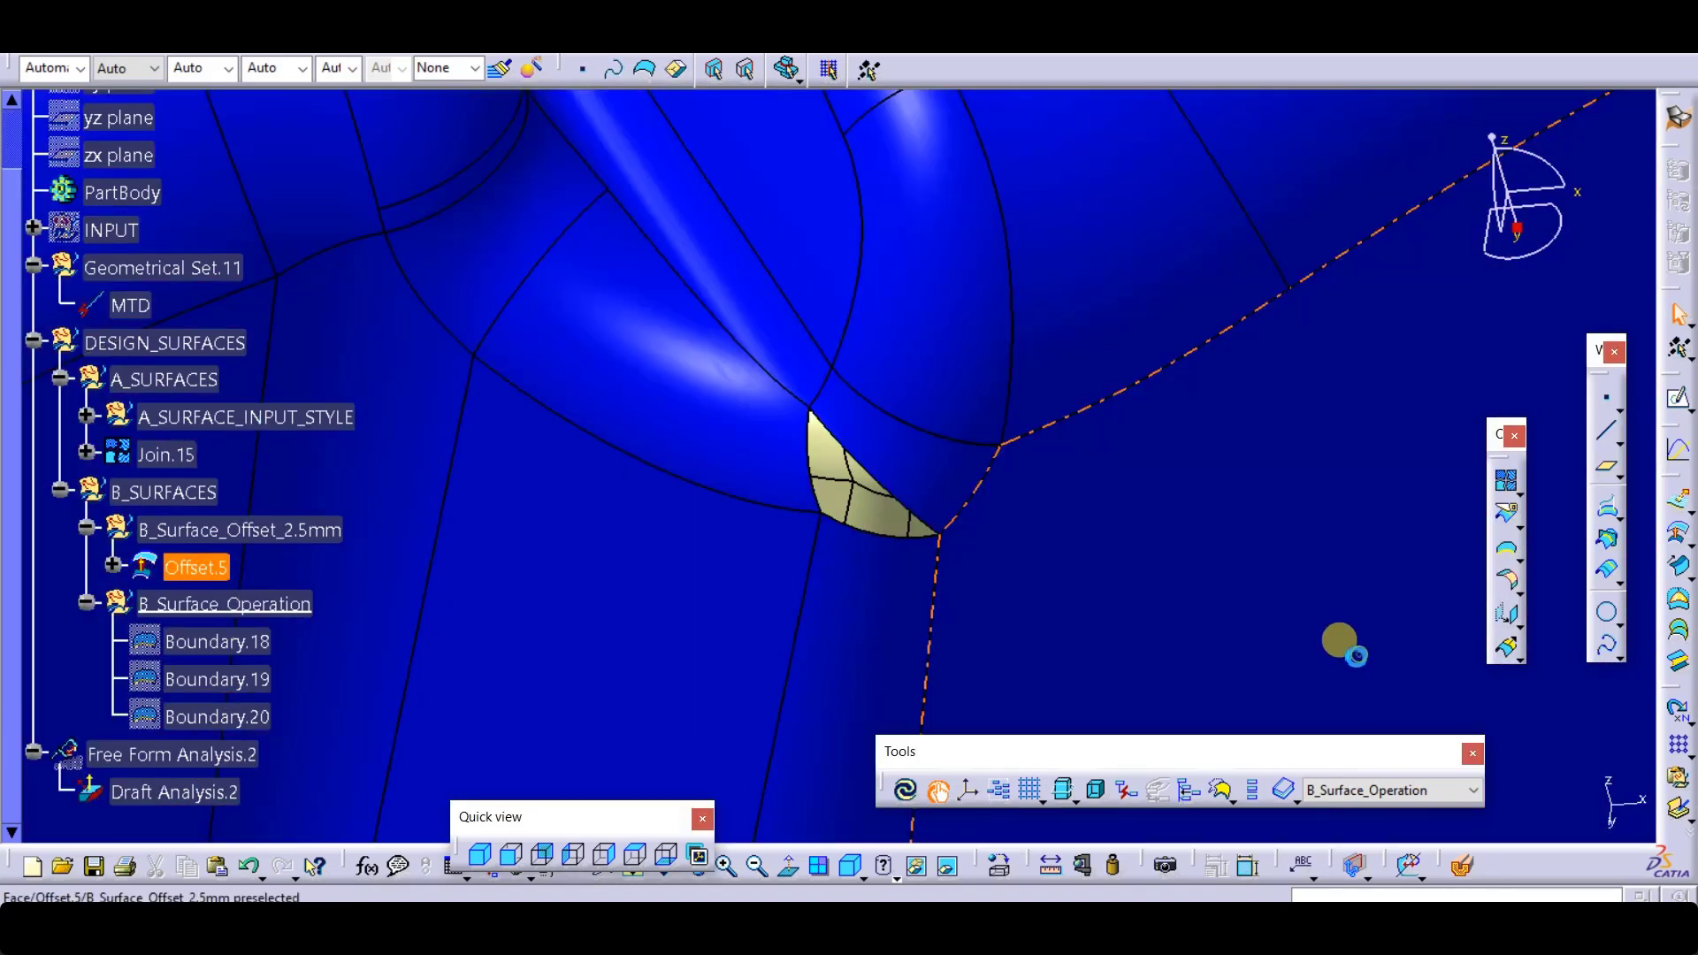
Step: Delete Offset.5 together with its dependent boundary curves
middle_drag(920, 481, 783, 689)
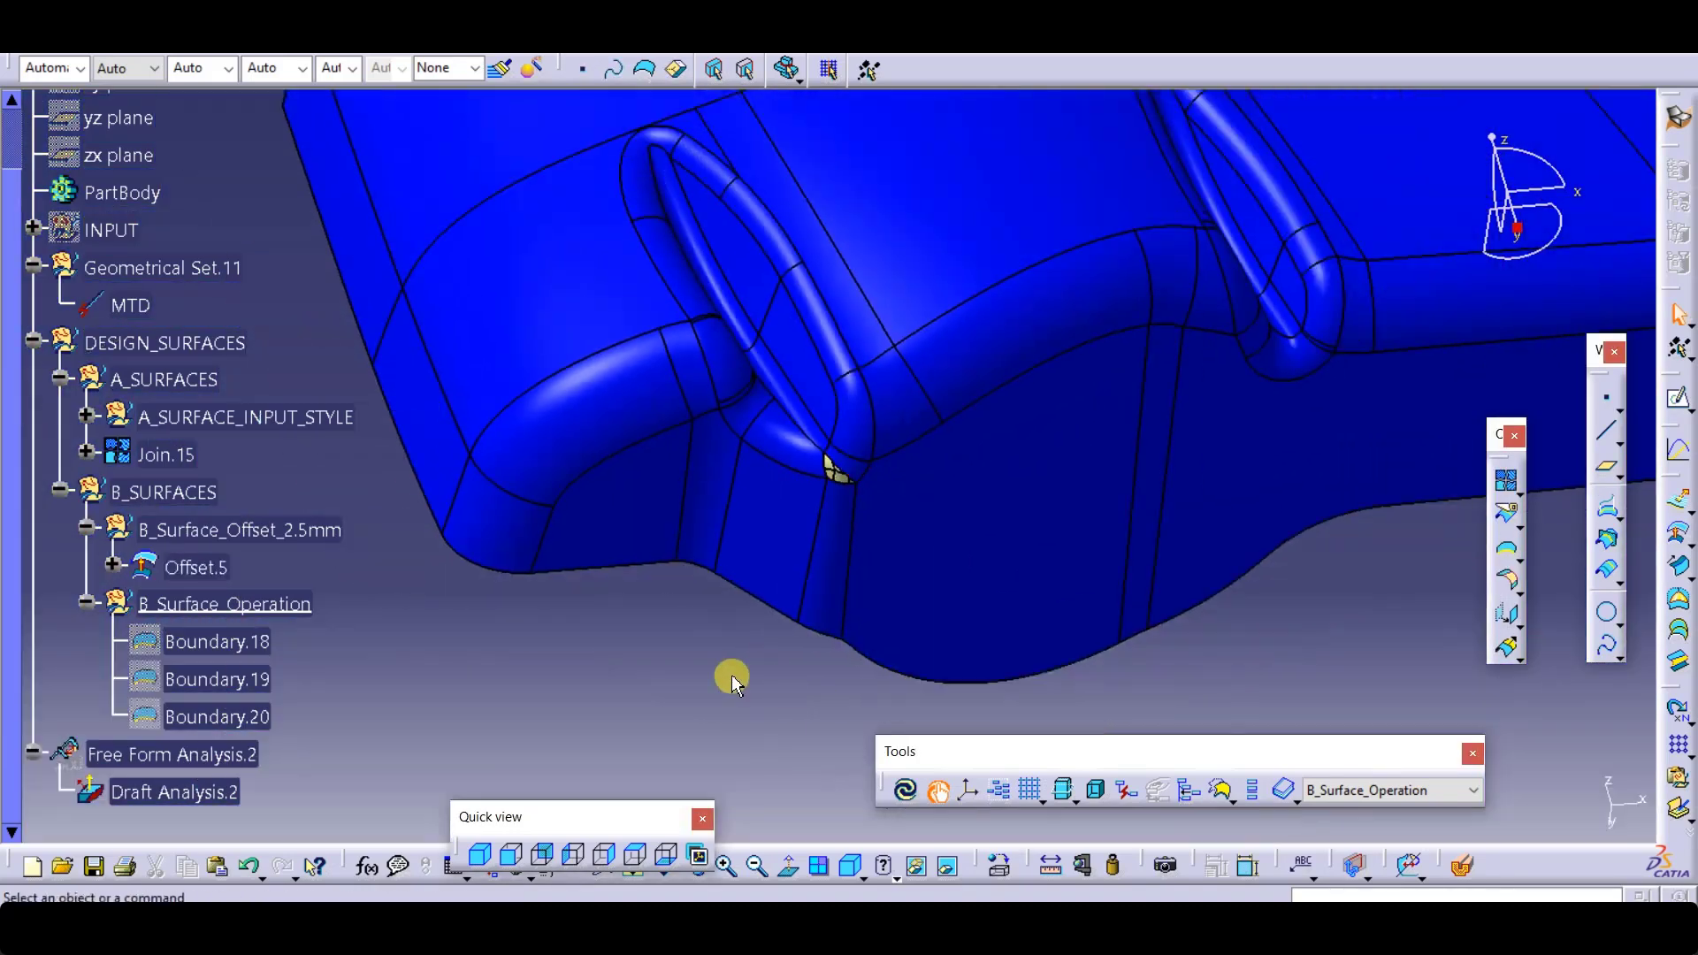
click(199, 566)
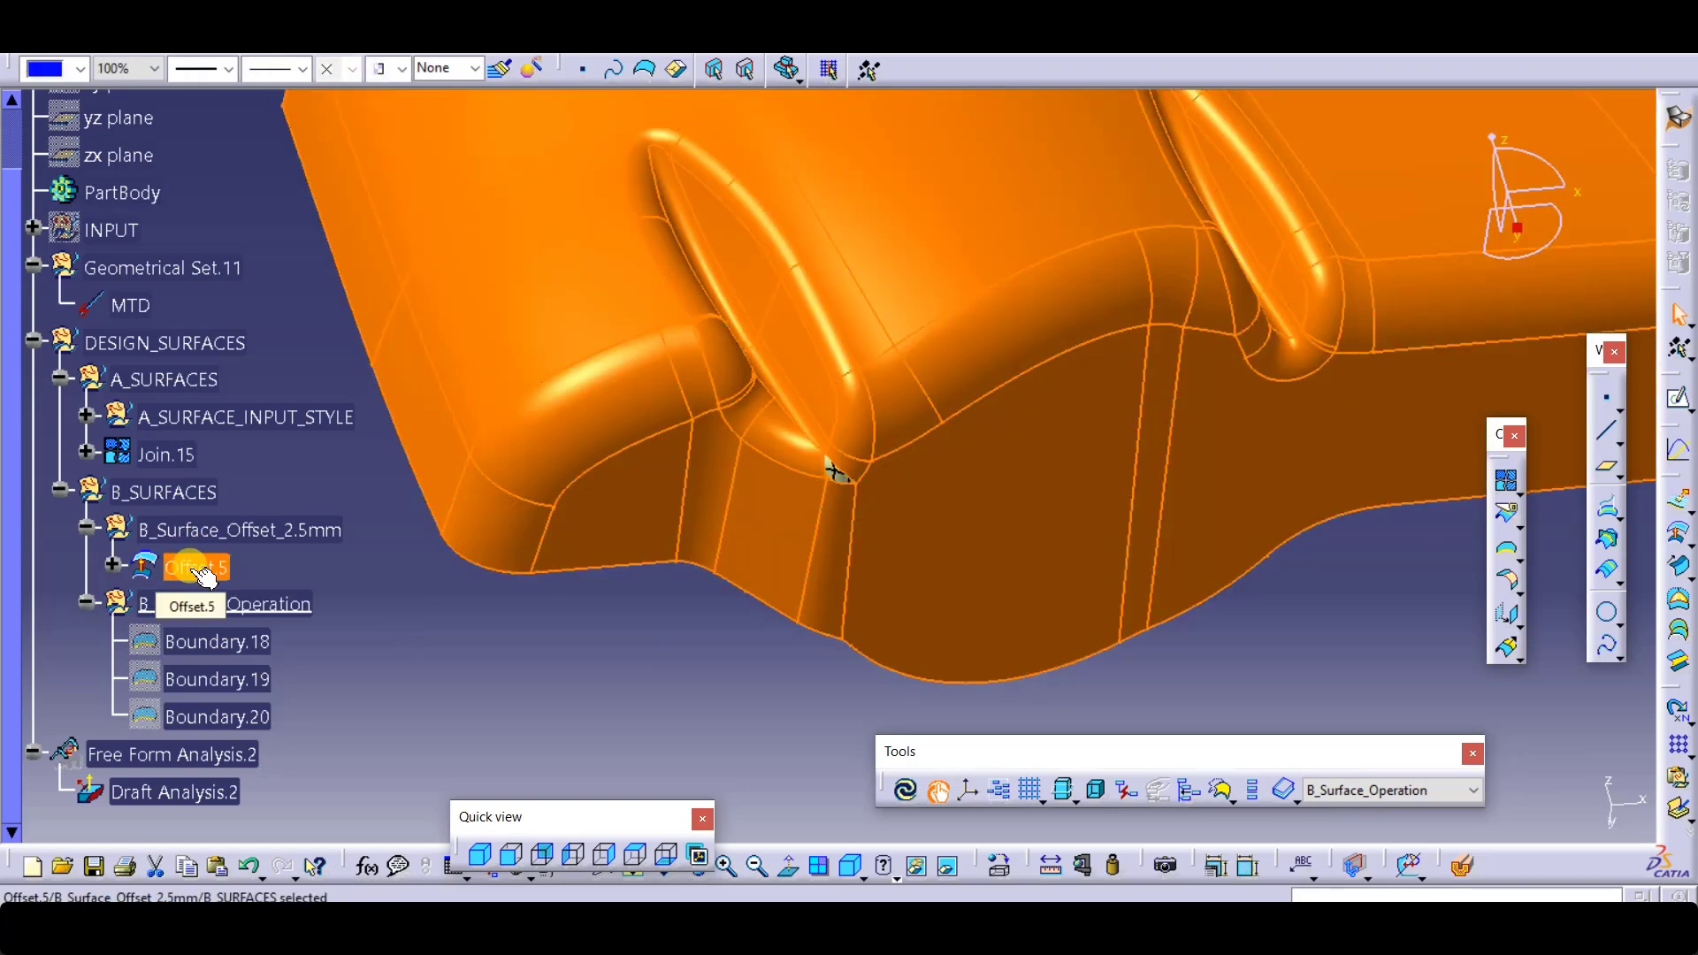
mouse_move(193, 573)
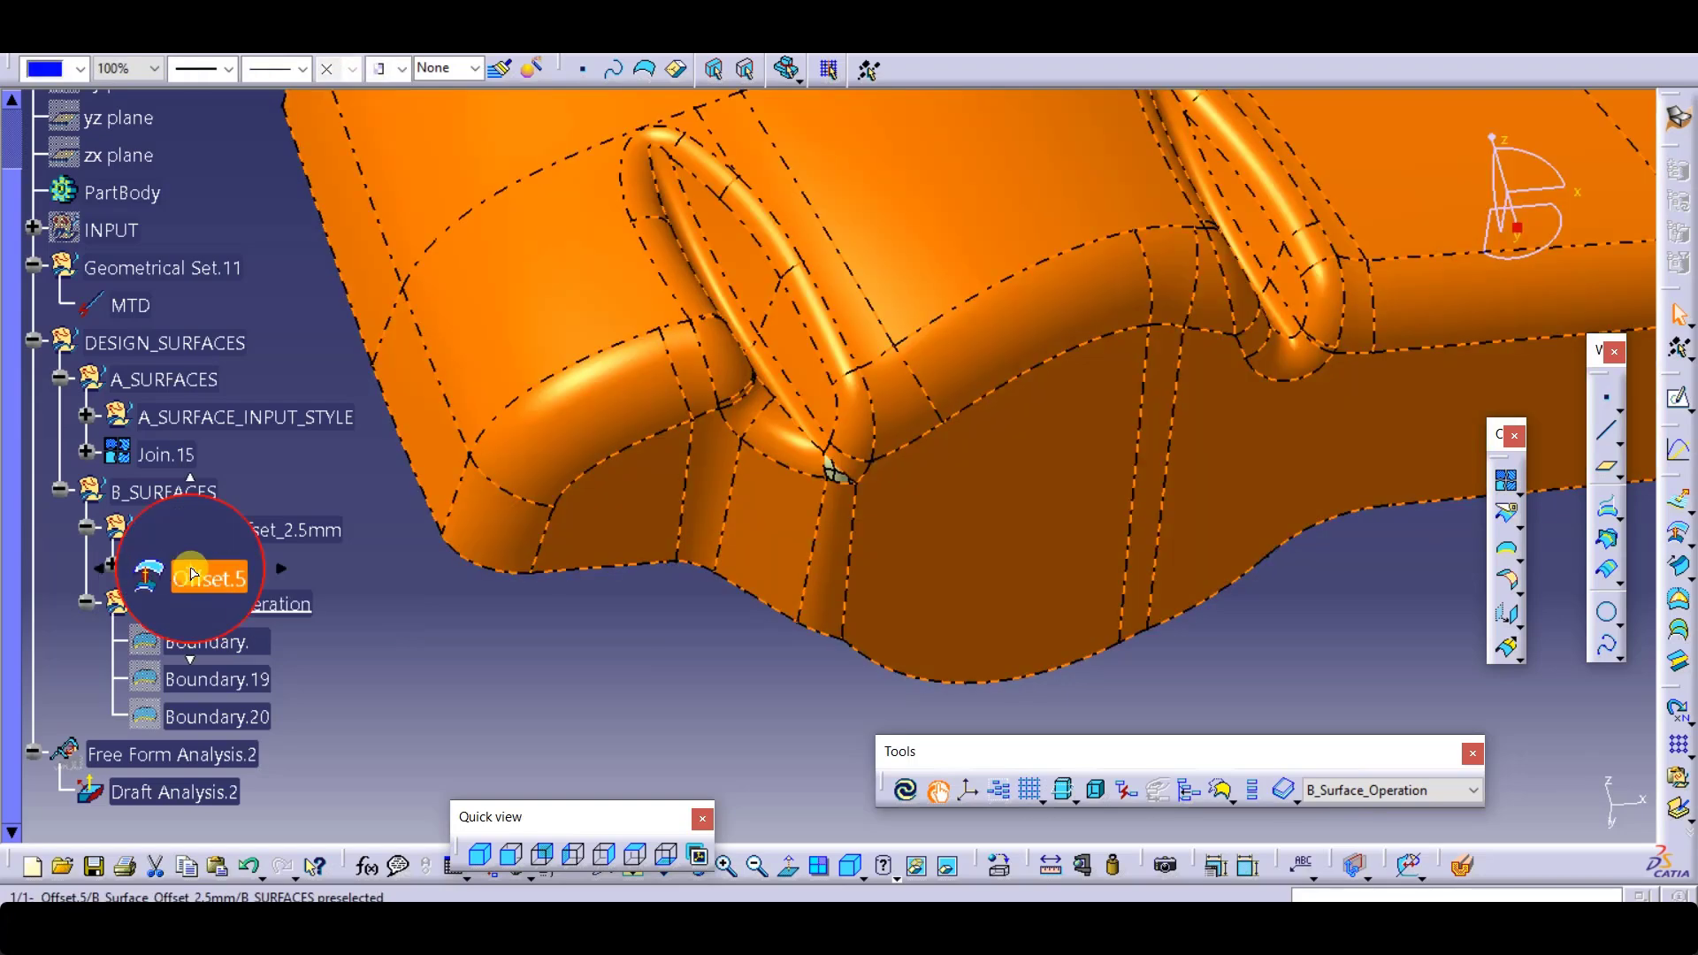
click(514, 687)
click(209, 560)
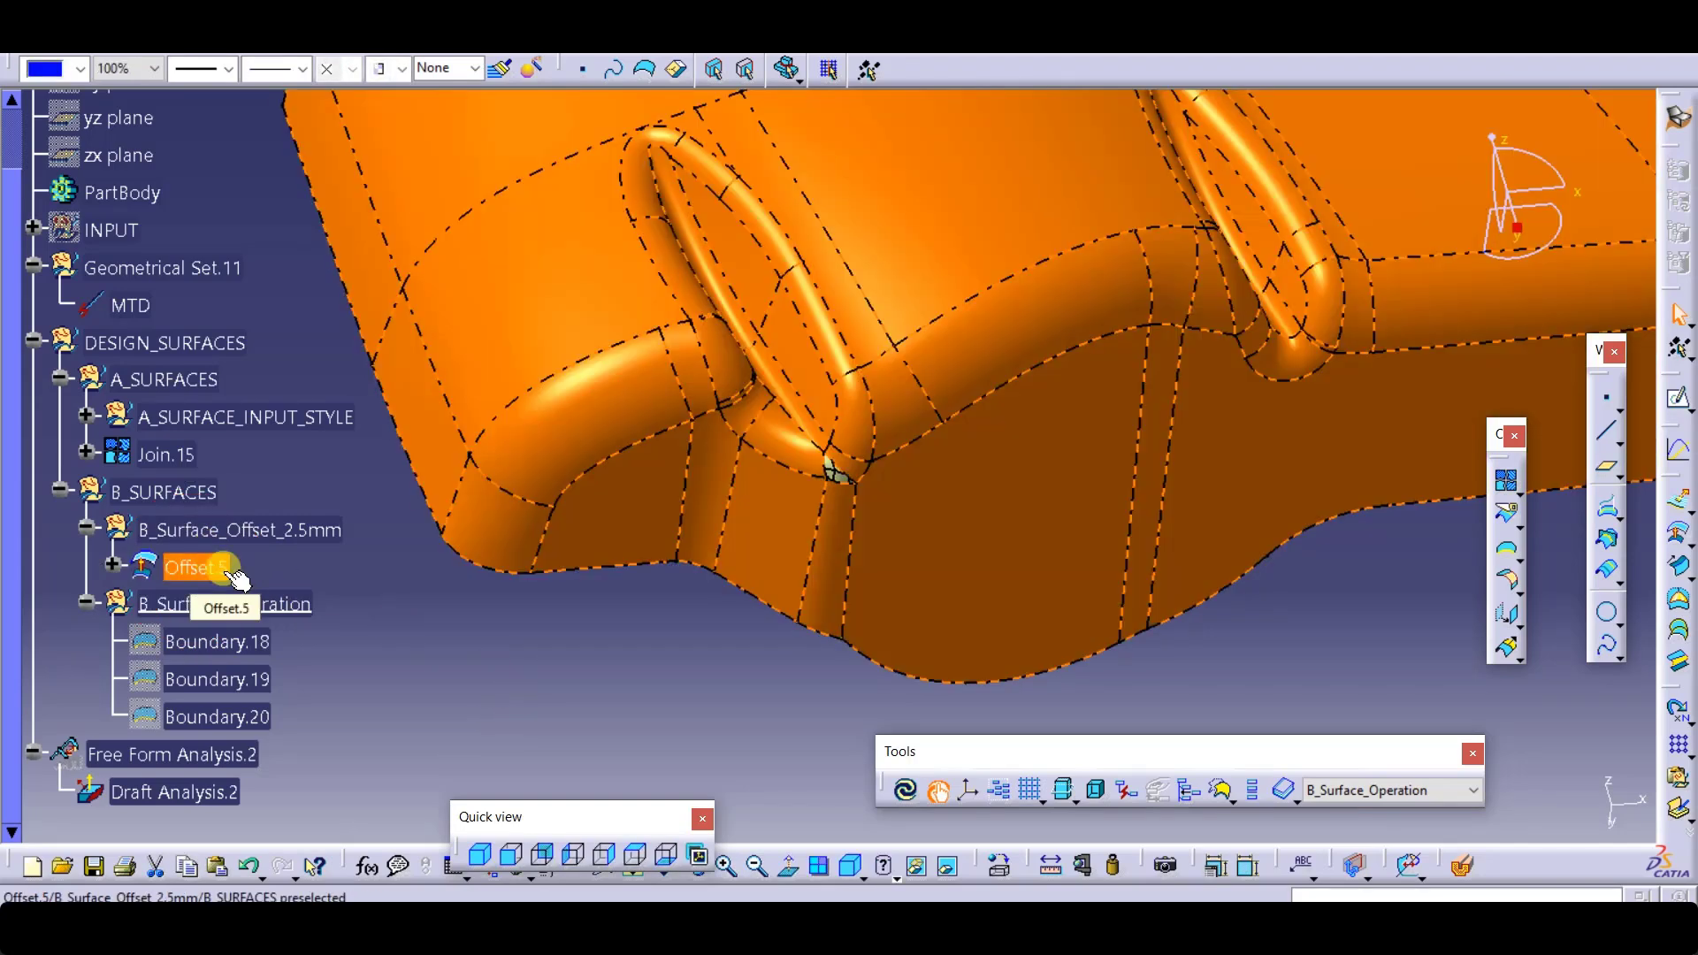
key(Delete)
key(Return)
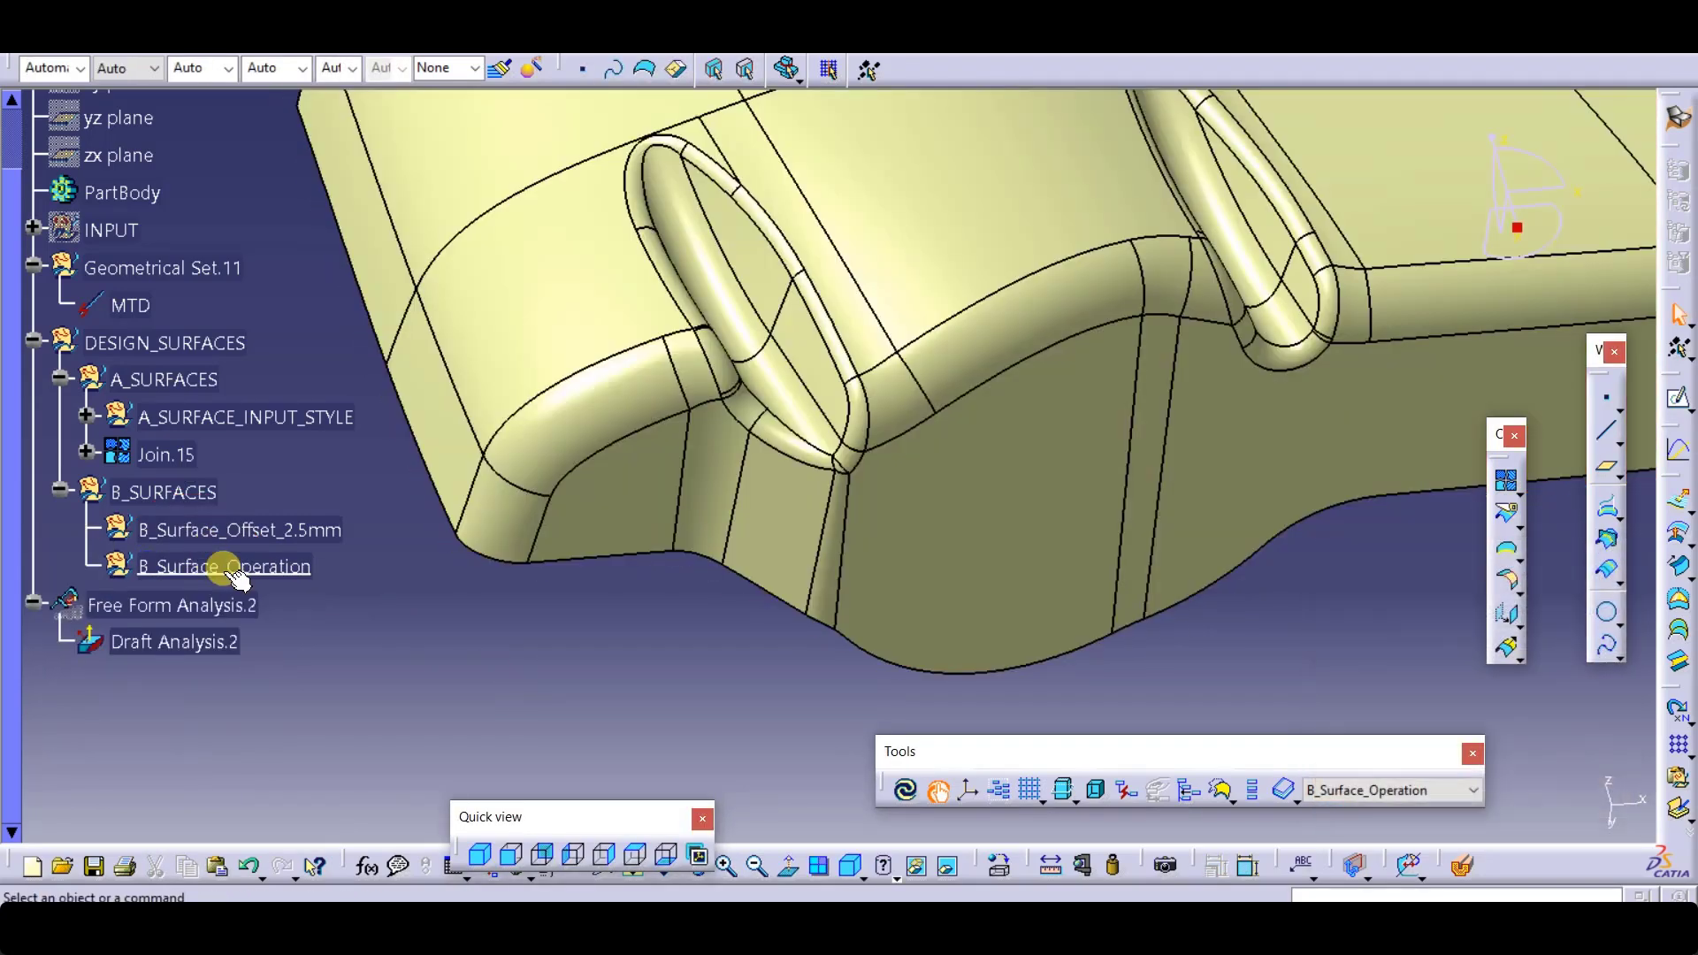
Step: Define the B_Surface_Offset_2.5mm geometrical set as the in-work object
click(265, 528)
right_click(274, 529)
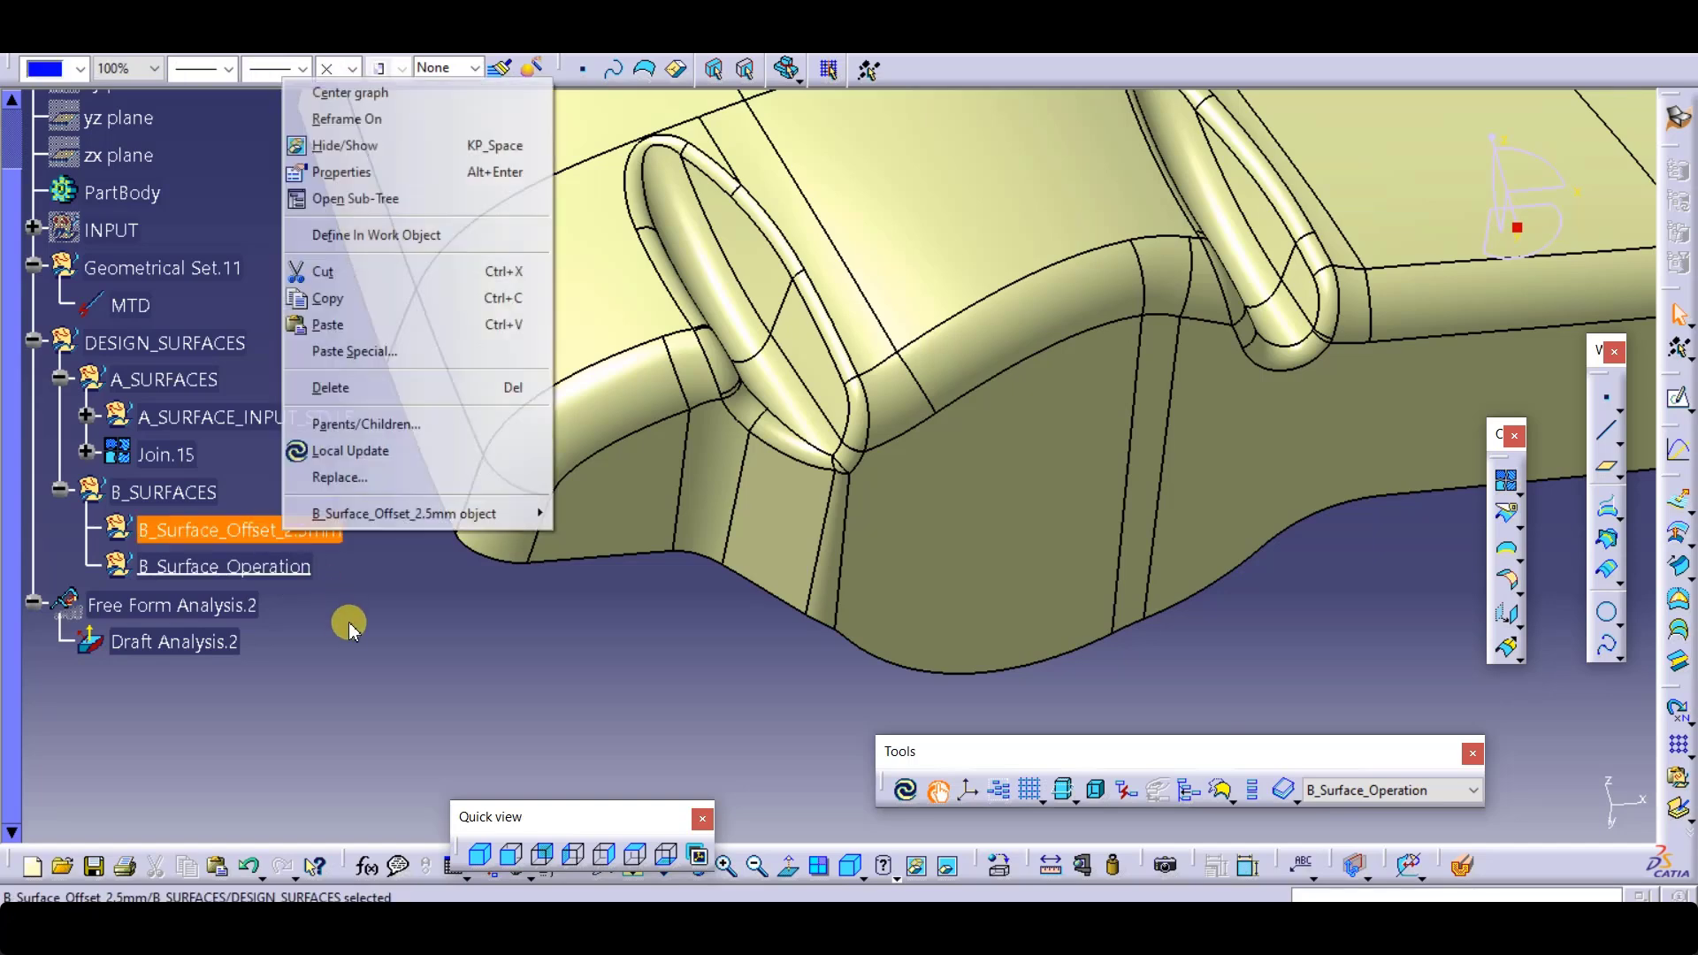
click(469, 232)
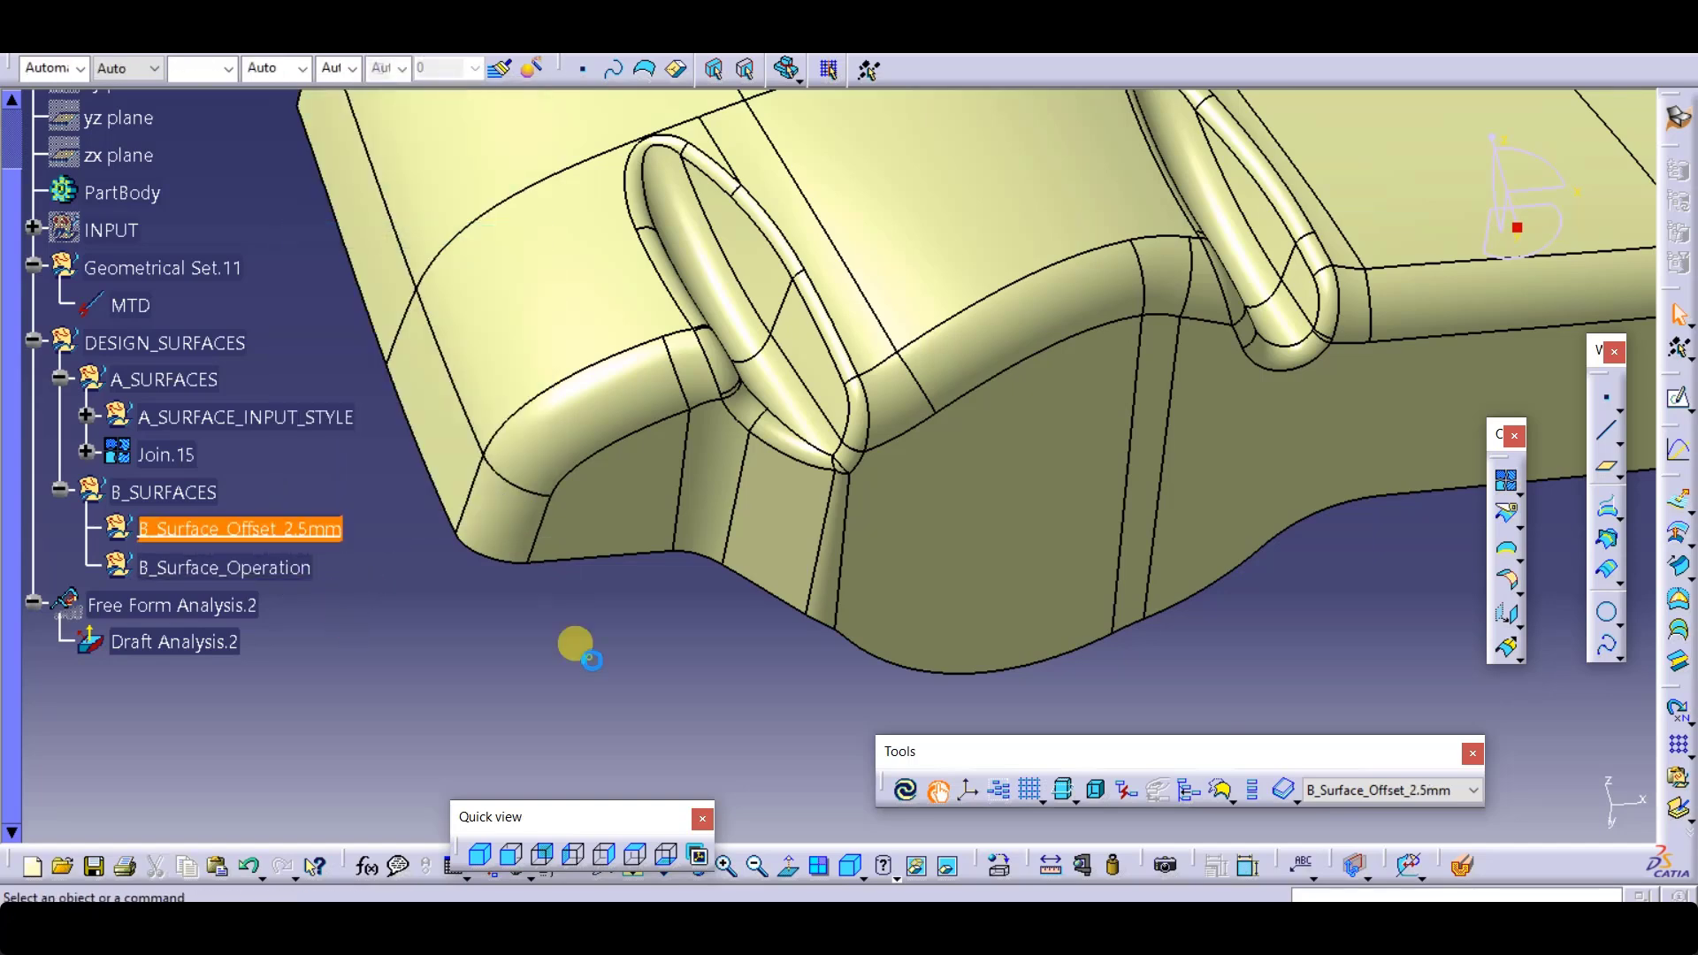
click(576, 645)
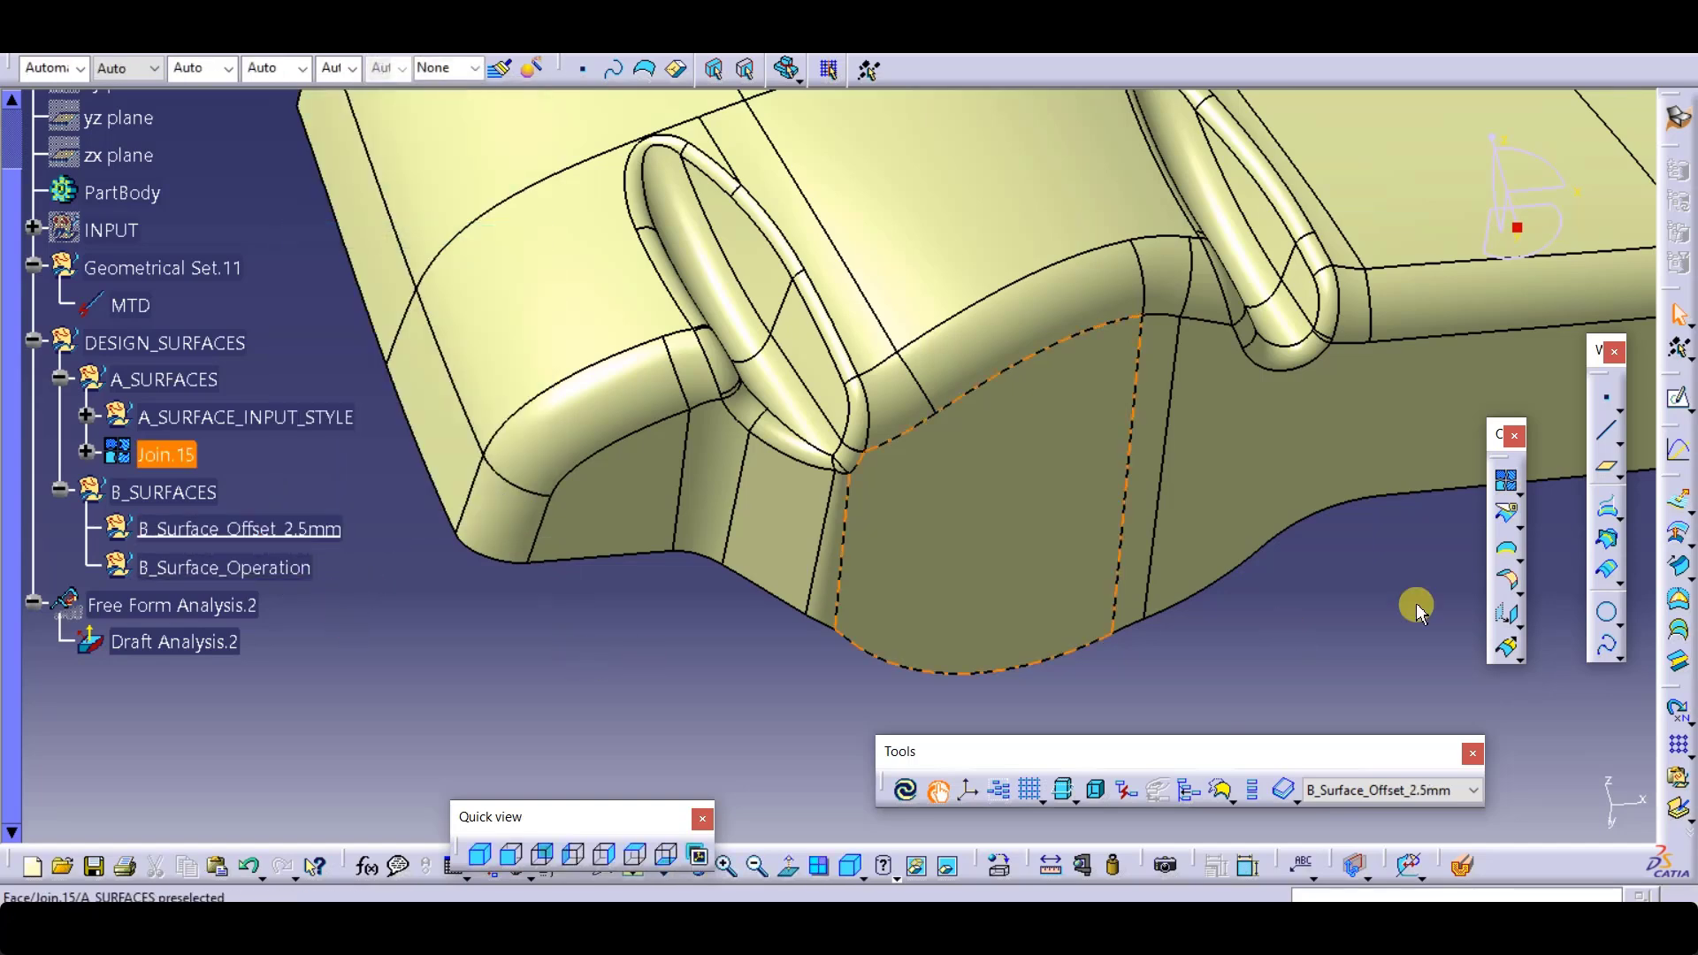
click(1674, 523)
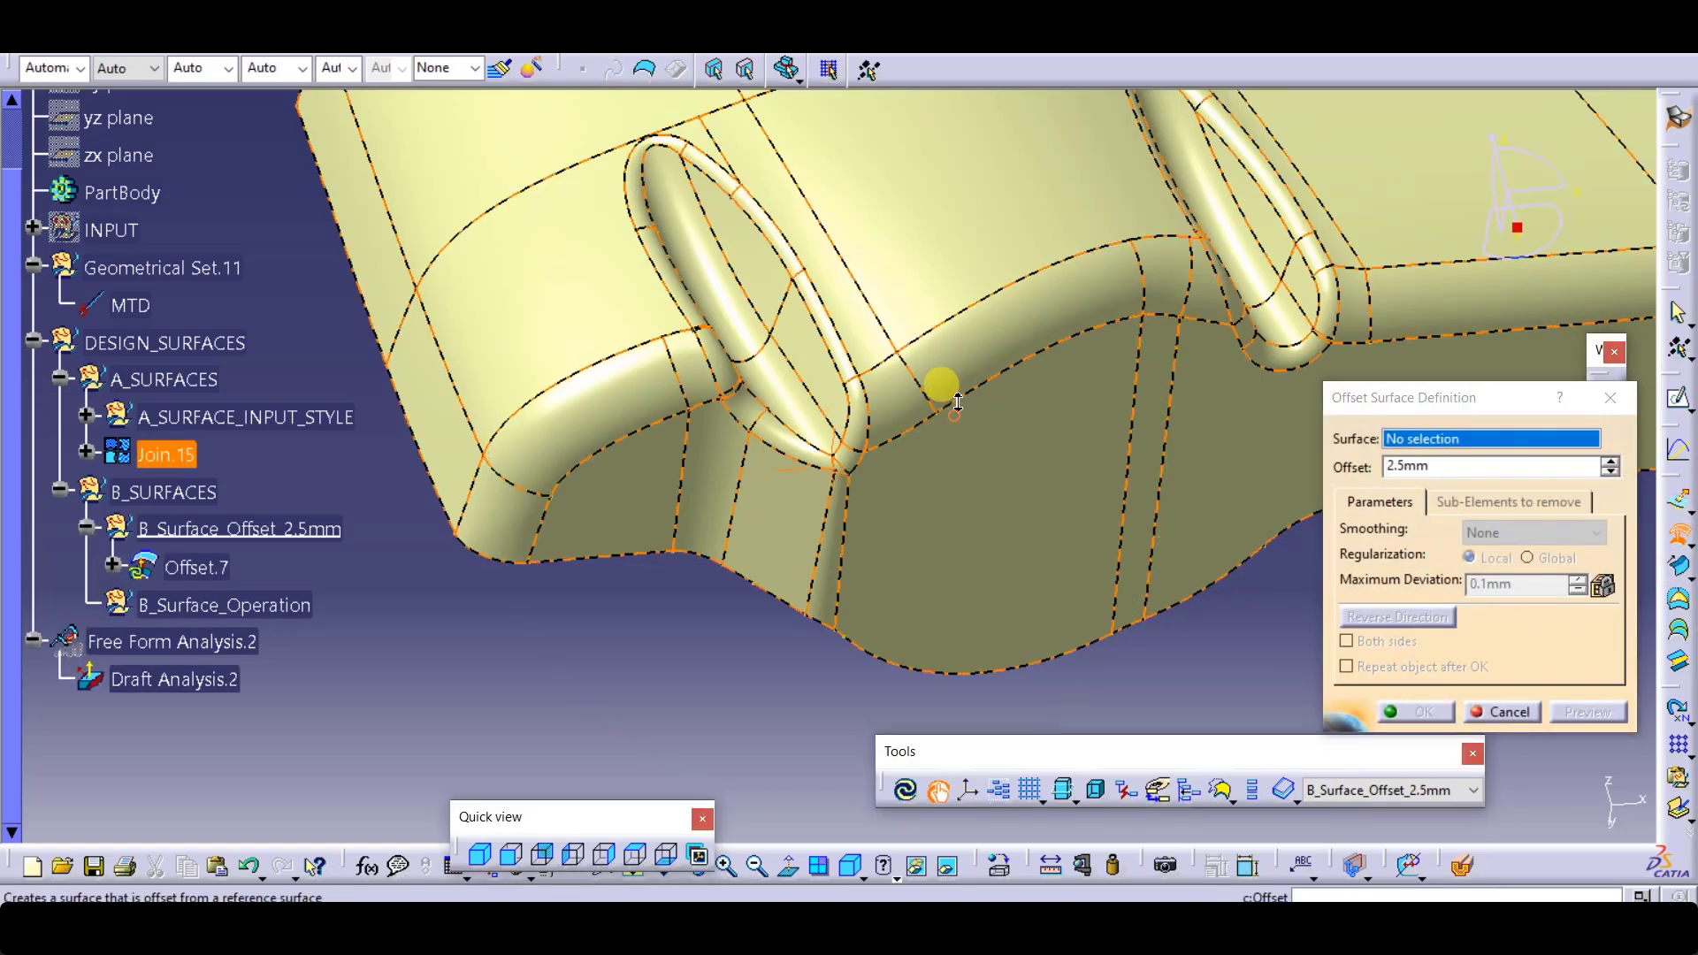
ctrl+middle_drag(940, 383, 911, 494)
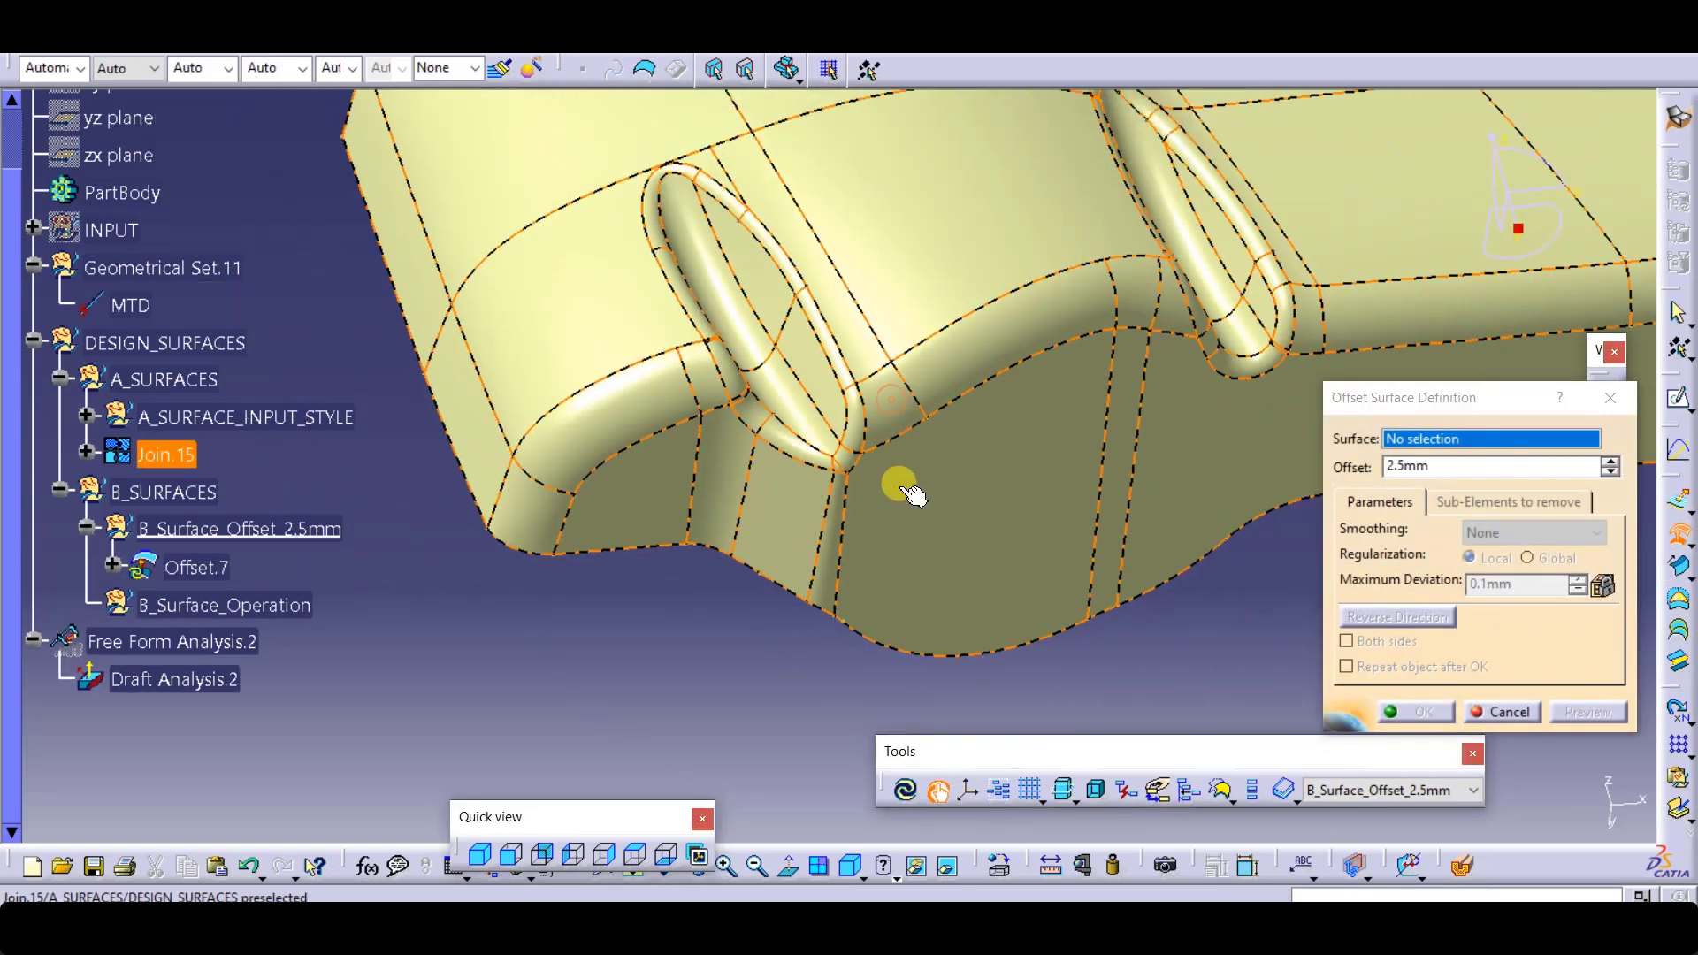
click(1507, 711)
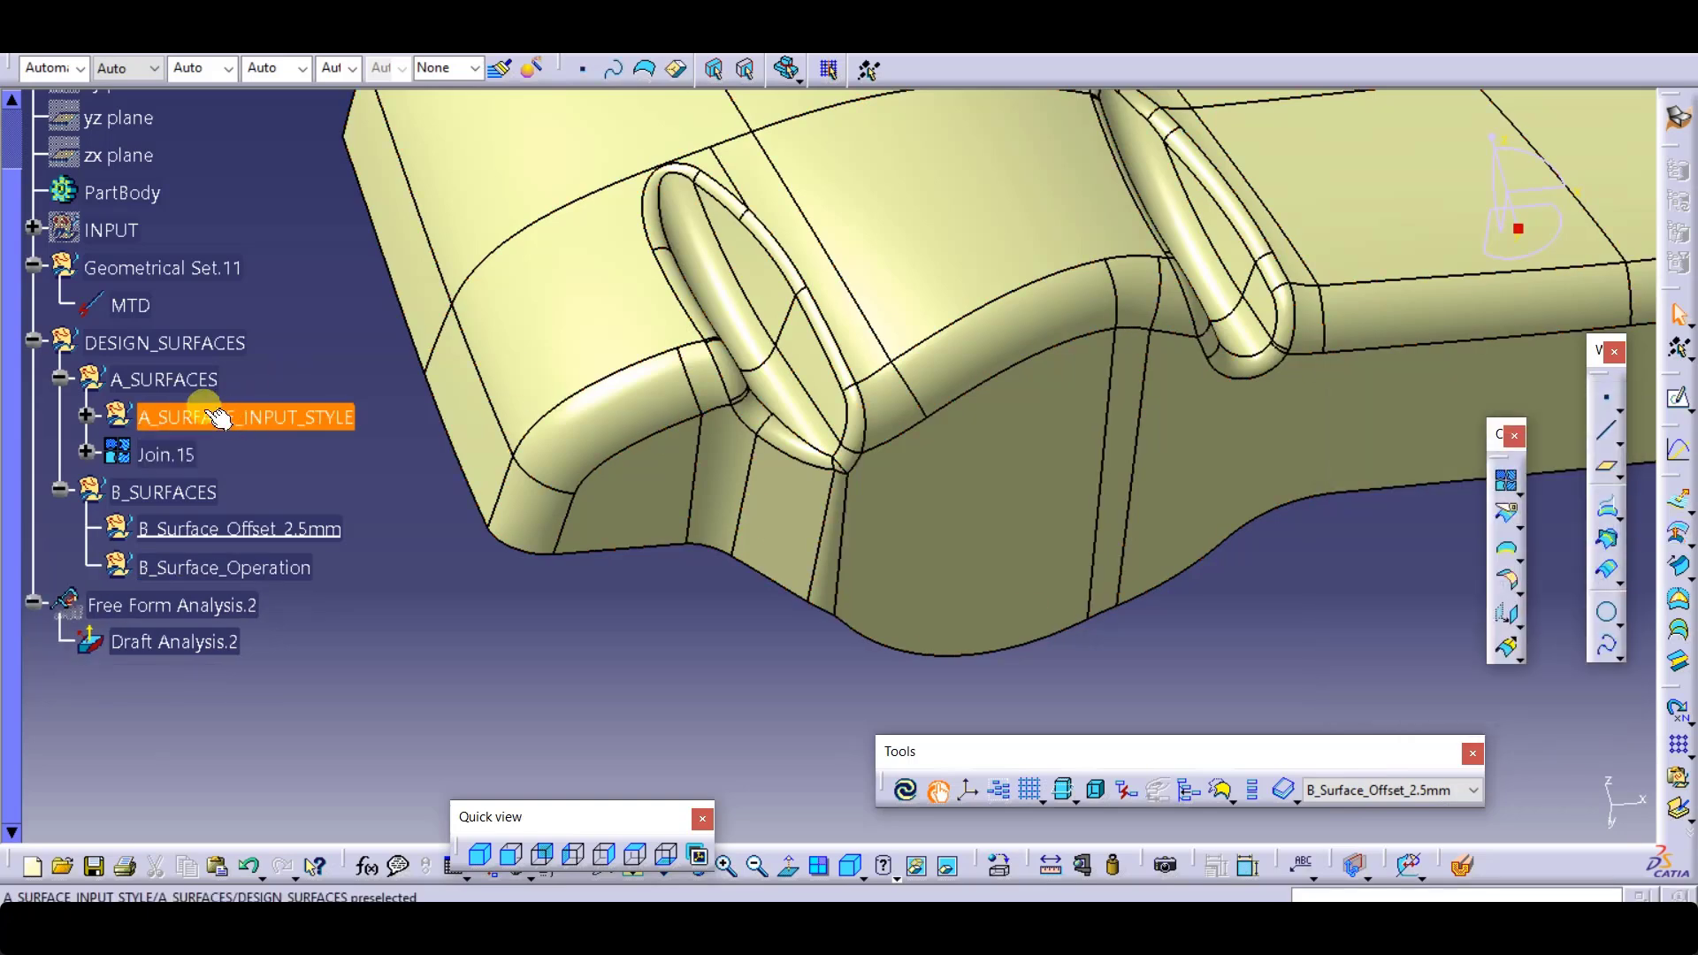
Step: Hide Join.15 and show the INPUT geometrical set with the individual source surfaces
right_click(168, 453)
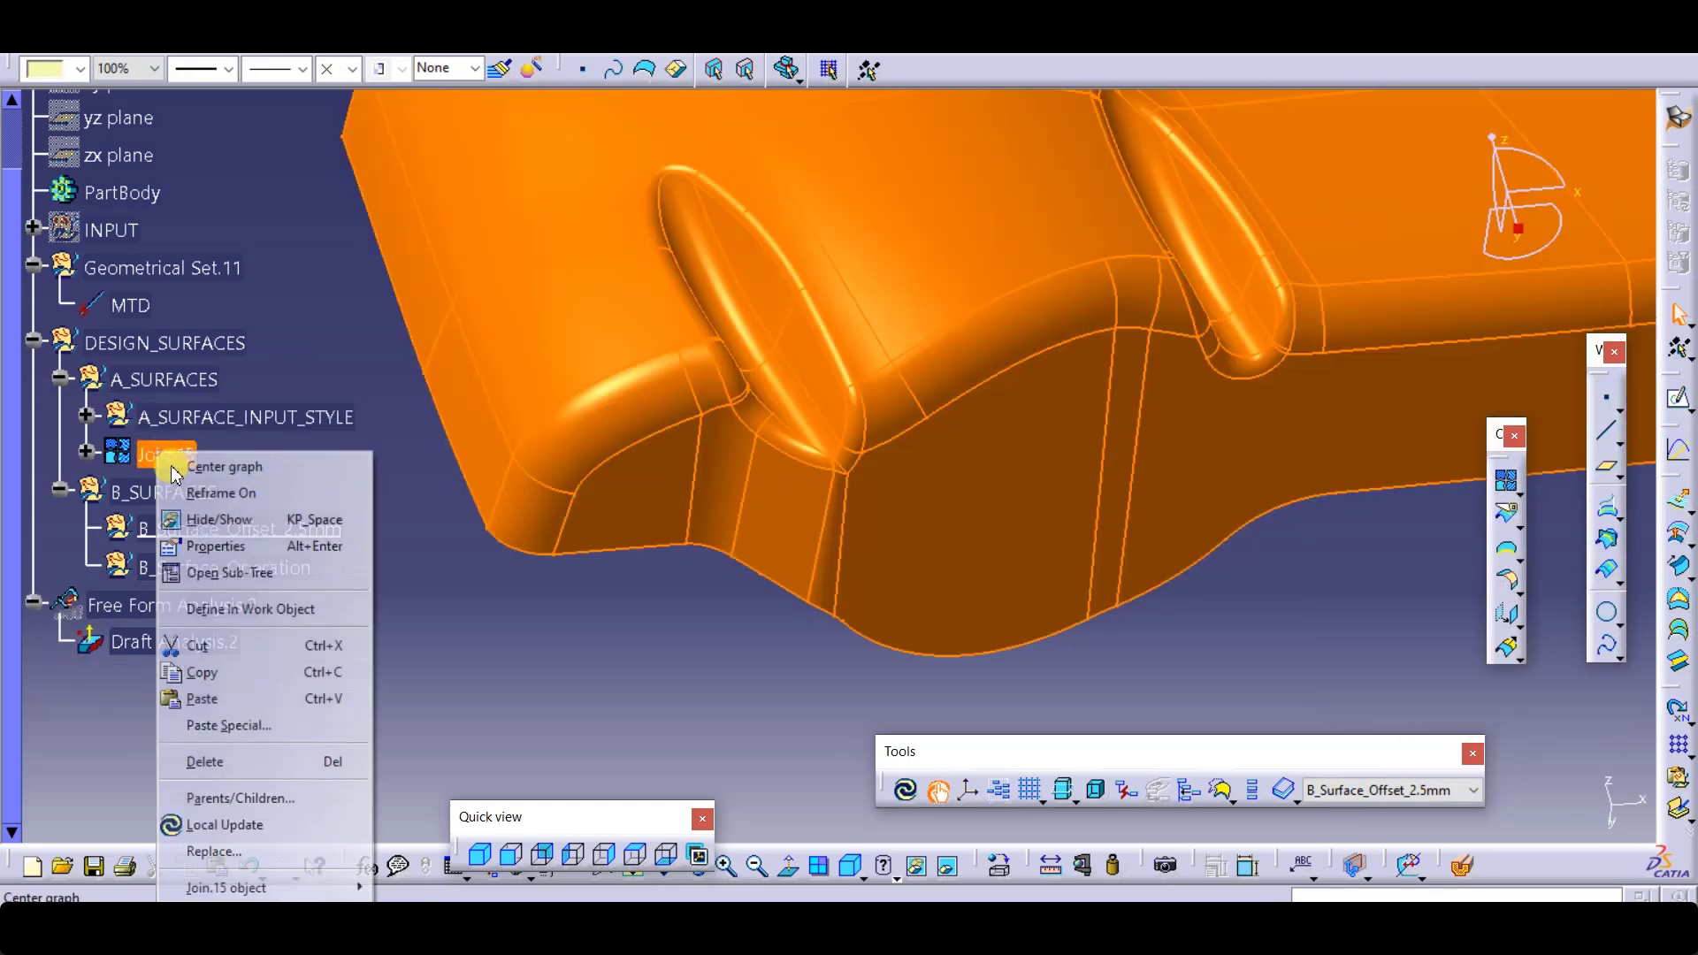
click(191, 520)
right_click(110, 230)
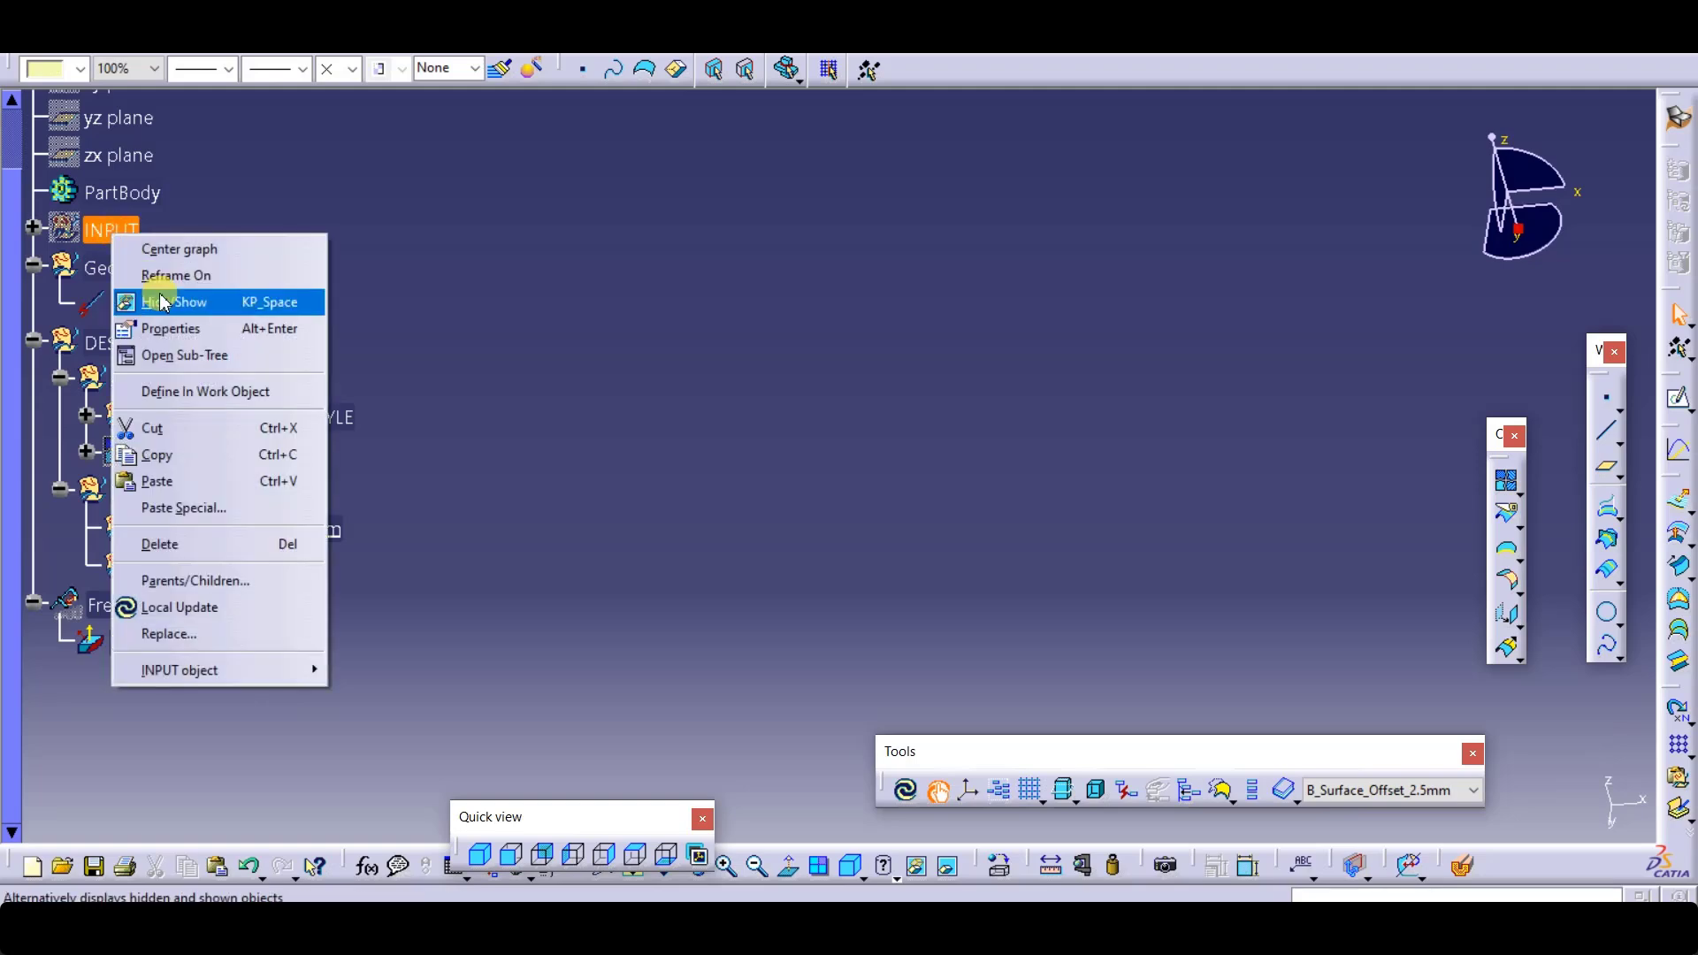
click(162, 300)
click(779, 507)
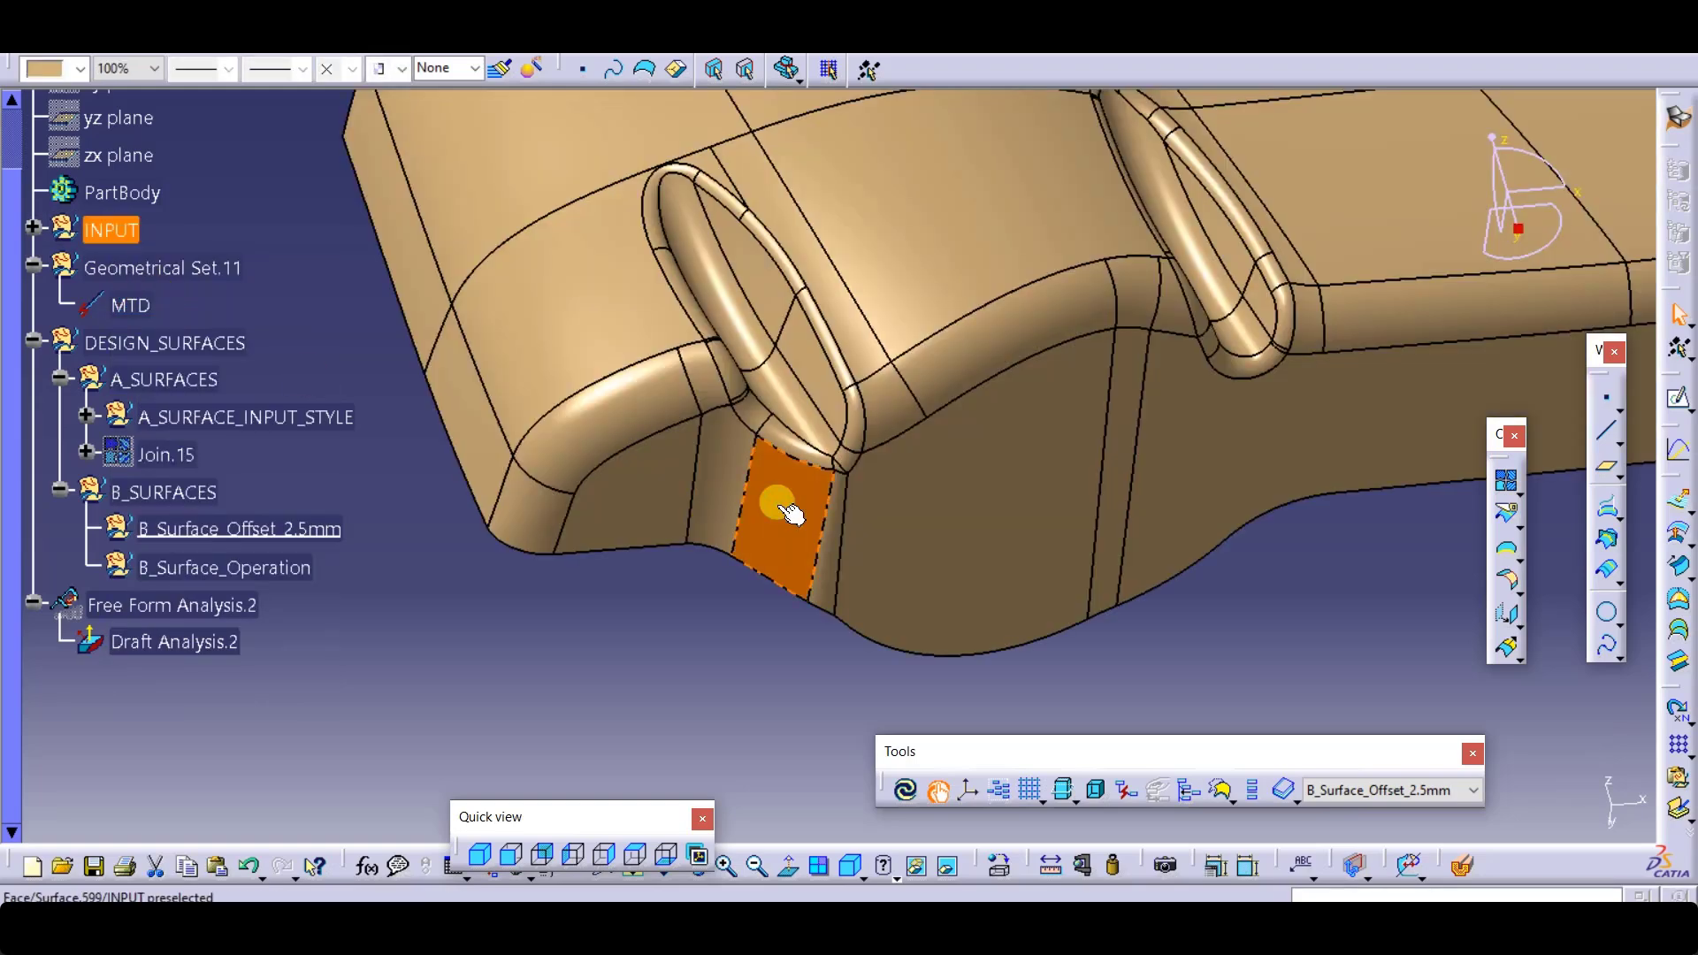
key(Delete)
key(ctrl+z)
click(726, 612)
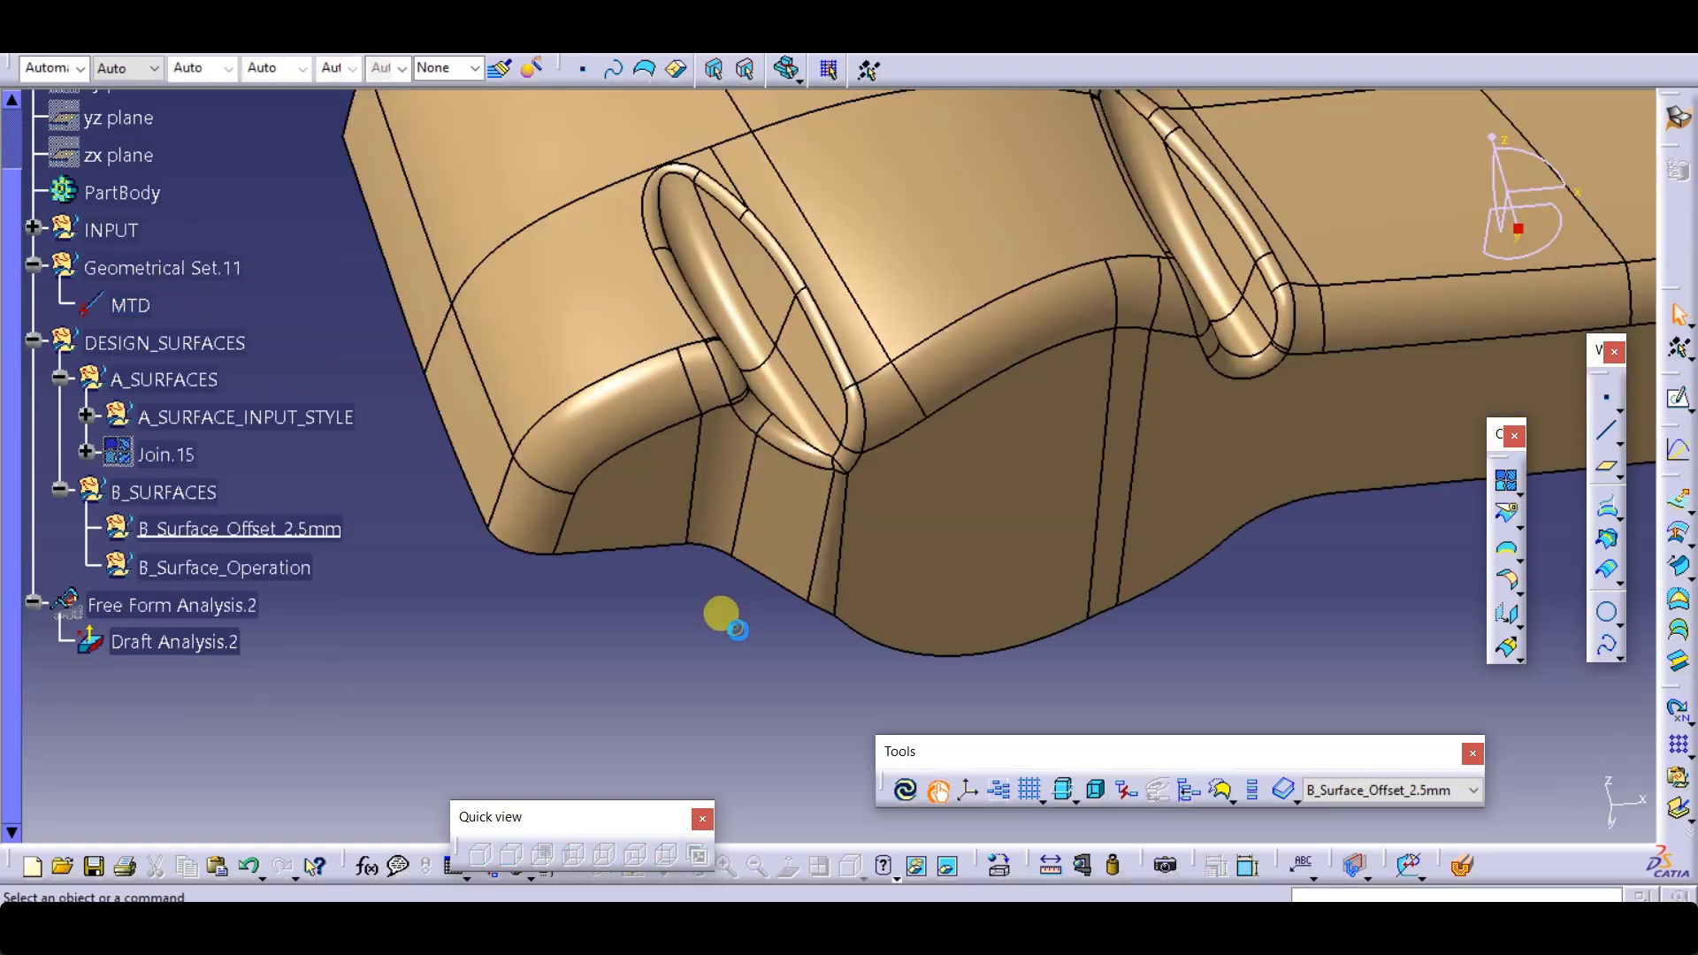
Step: Offset Surface.592, the long fillet face ending at the problem corner, by 2.5 mm with the direction reversed
click(1677, 538)
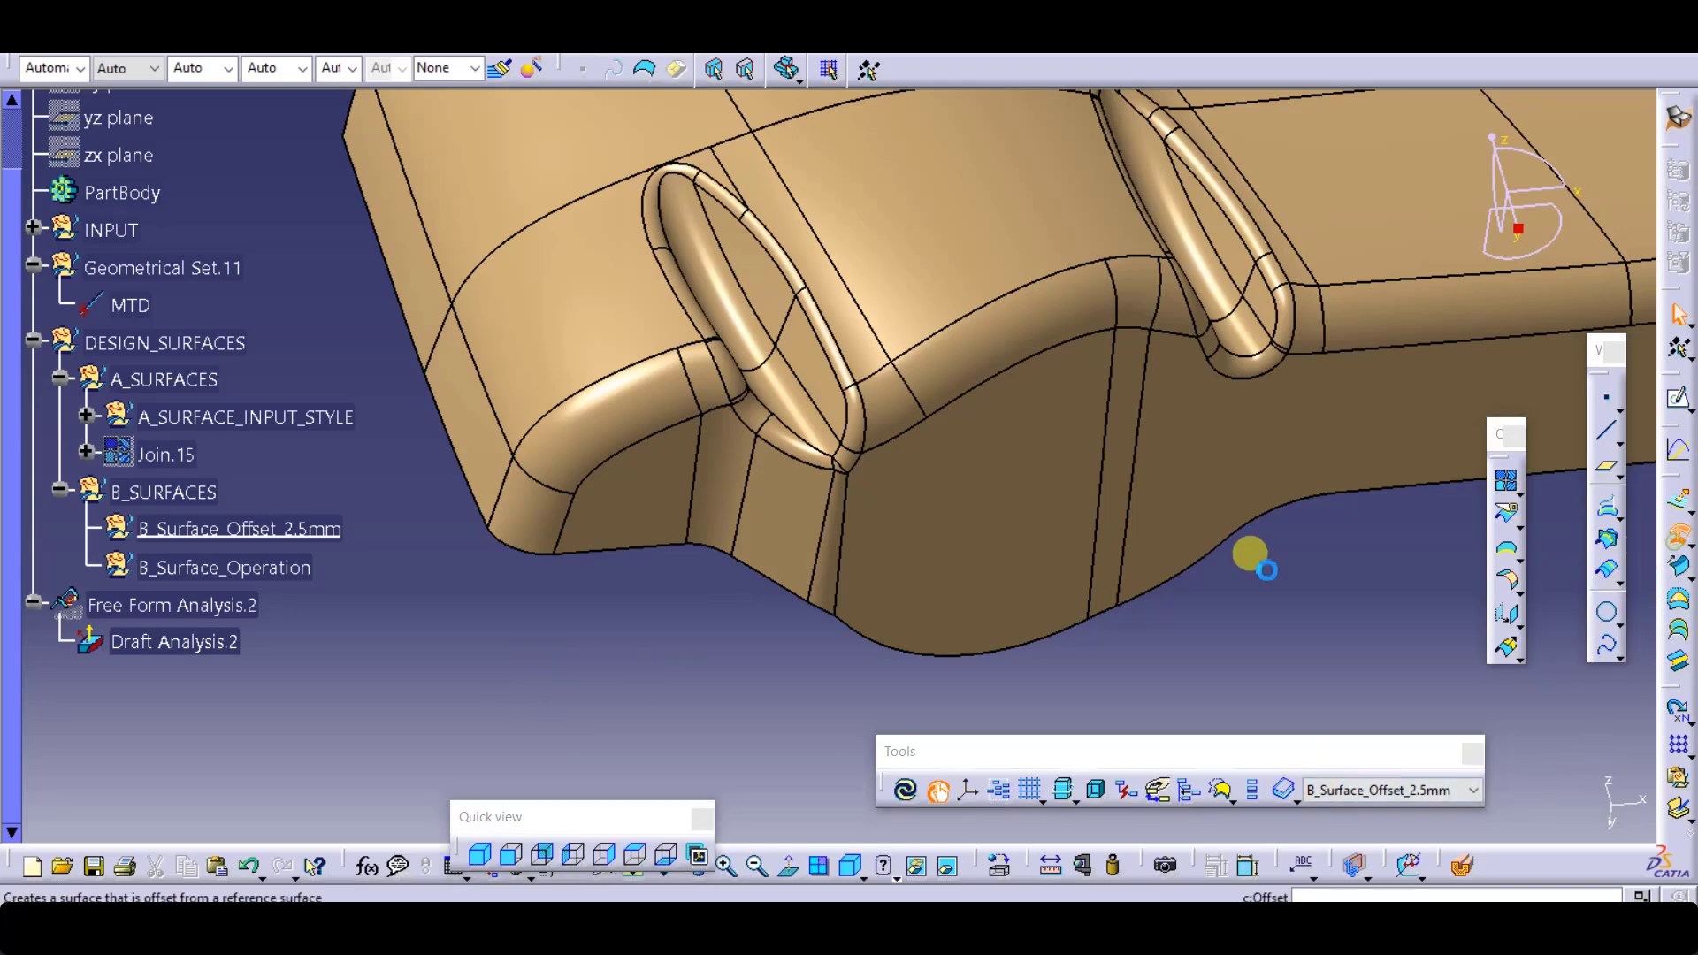
middle_drag(751, 493, 762, 300)
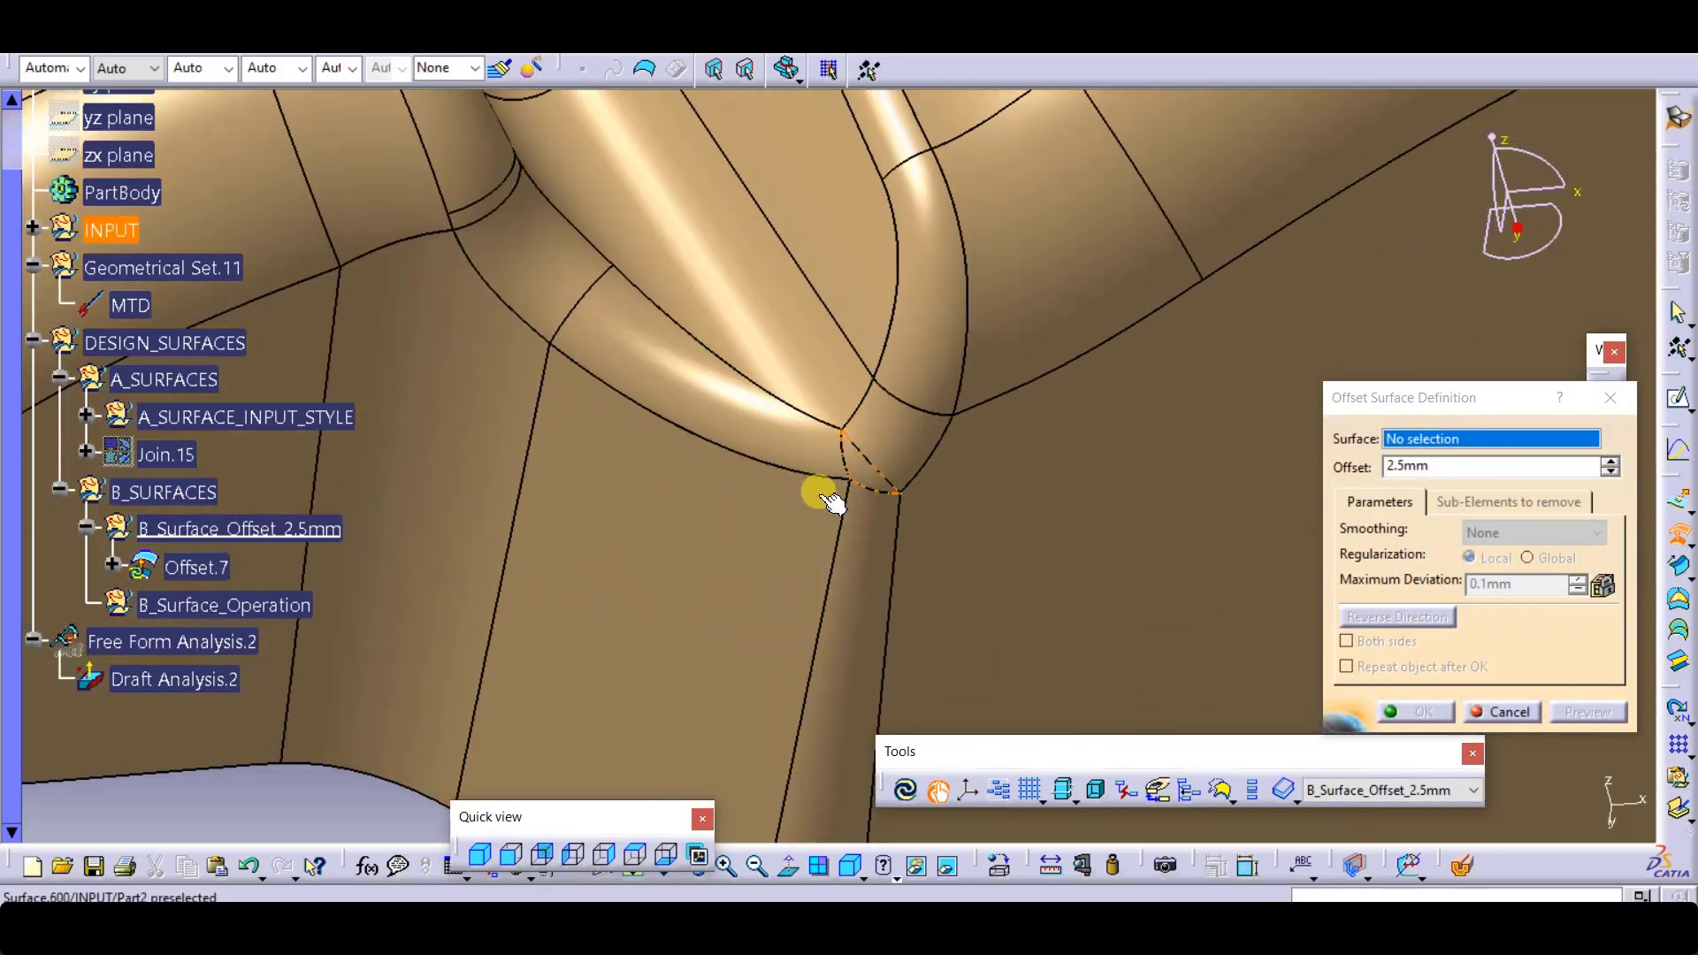
middle_drag(957, 468, 927, 574)
click(836, 412)
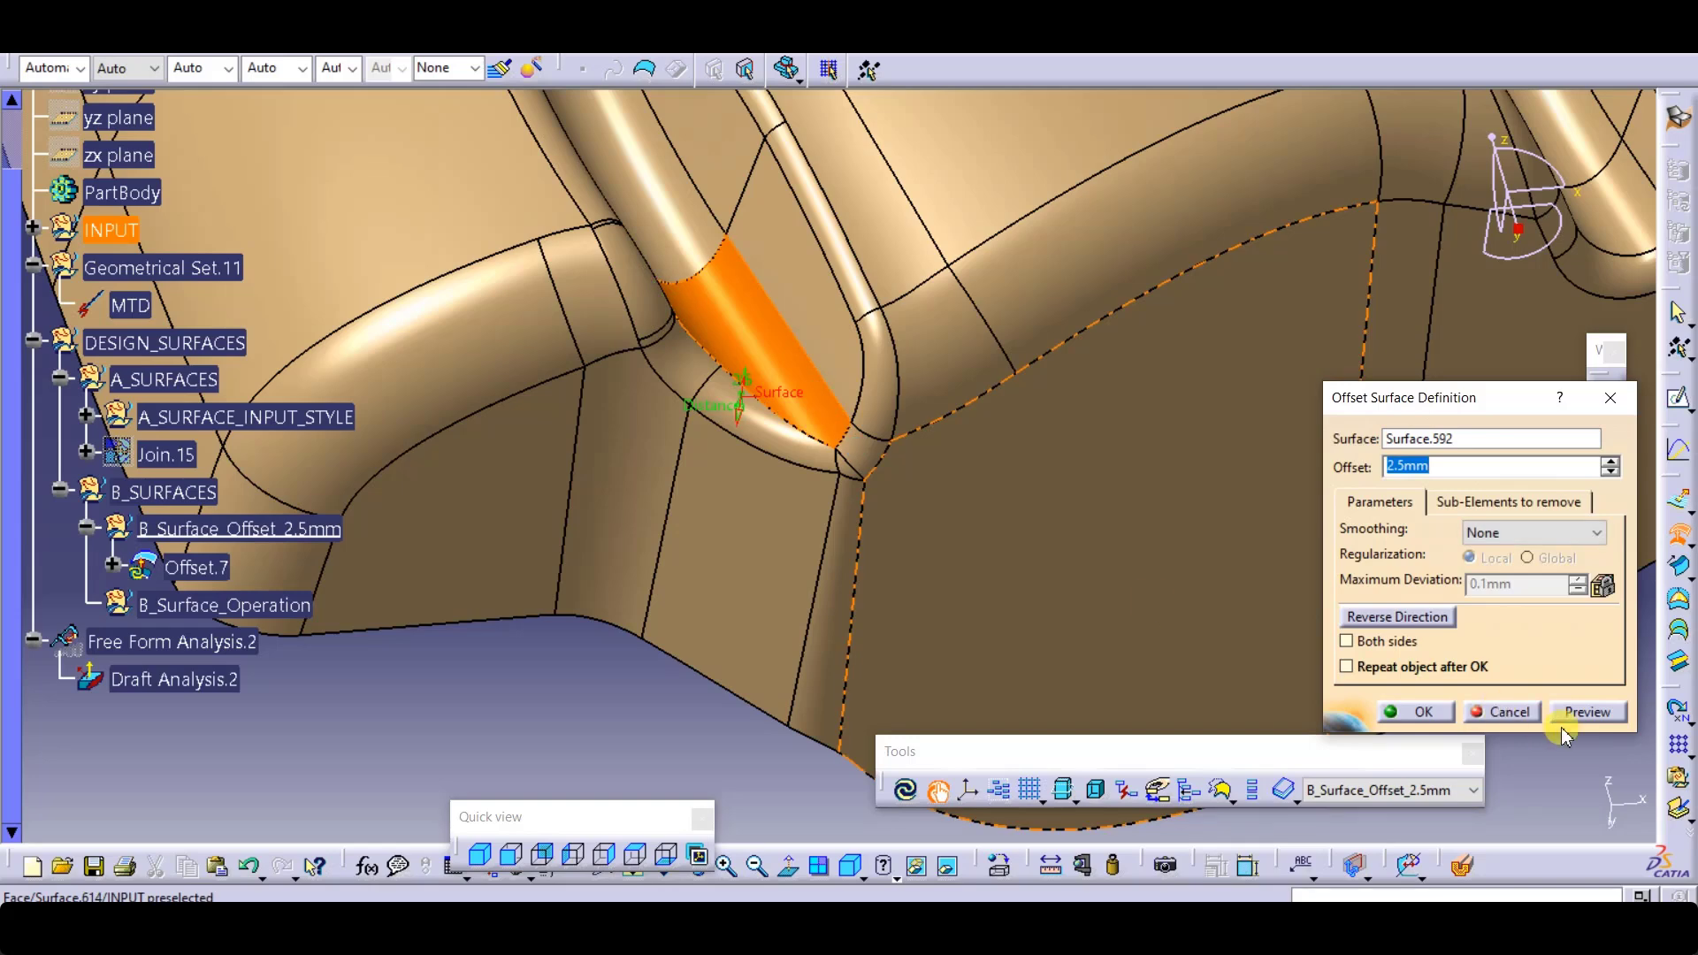
click(1410, 619)
click(1617, 719)
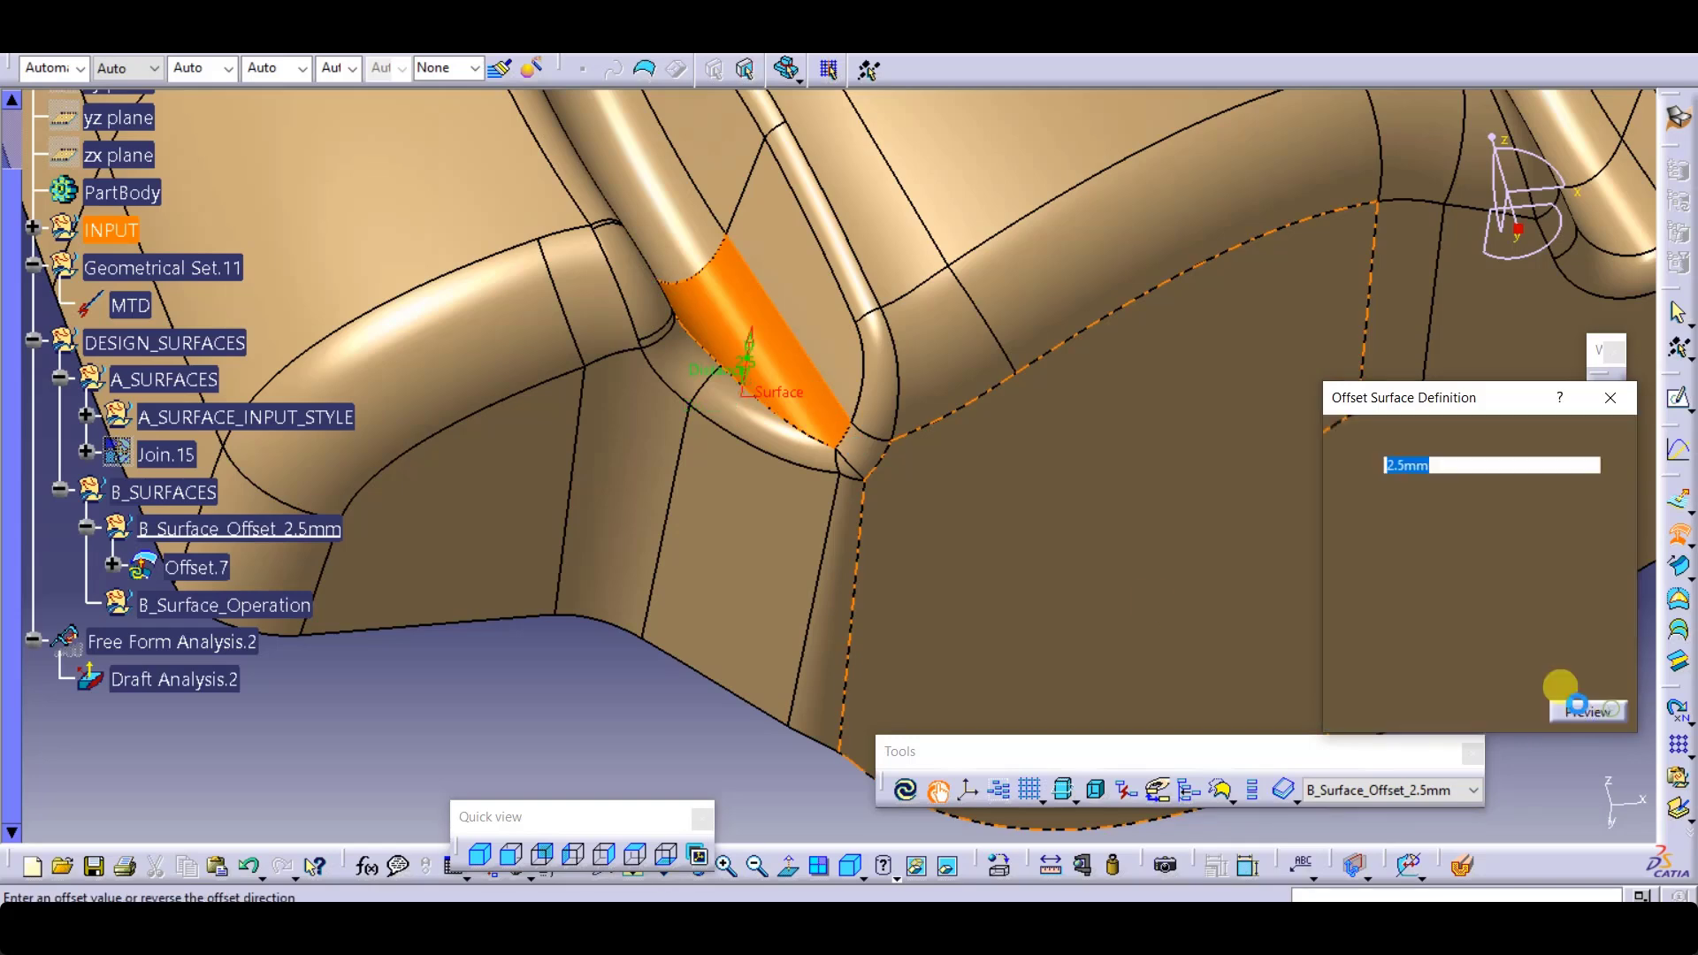
click(1412, 712)
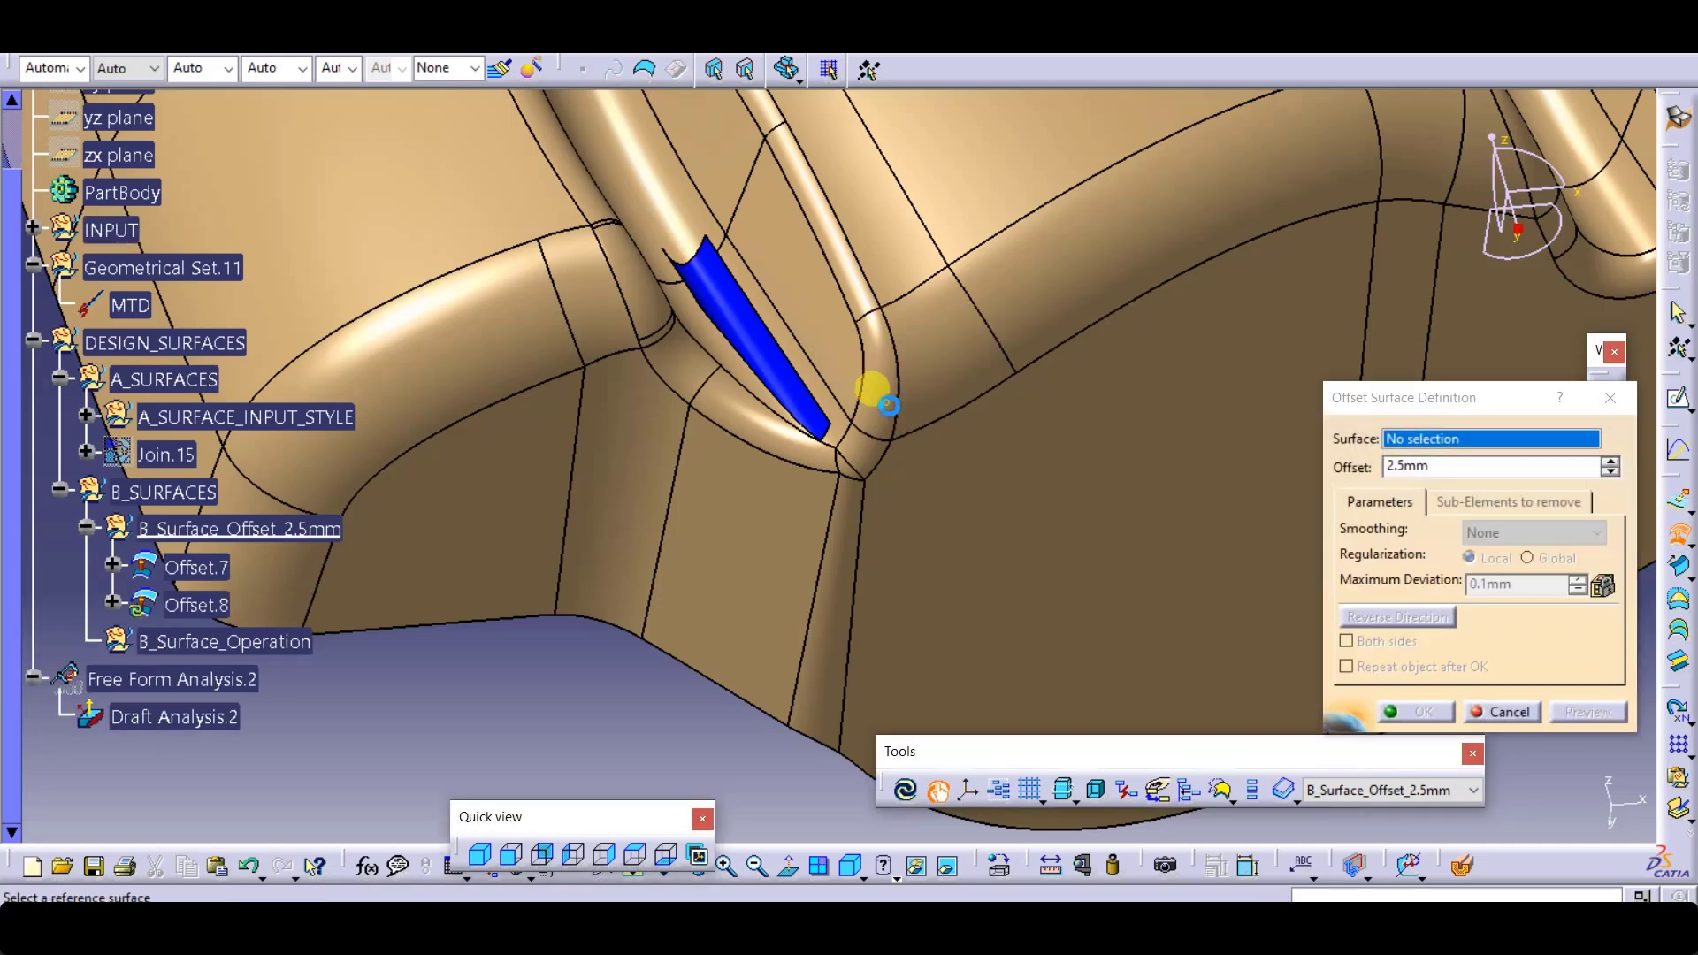
Step: Offset Surface.612, the curved fillet face around the pocket's lower end, by 2.5 mm
click(888, 405)
click(1587, 711)
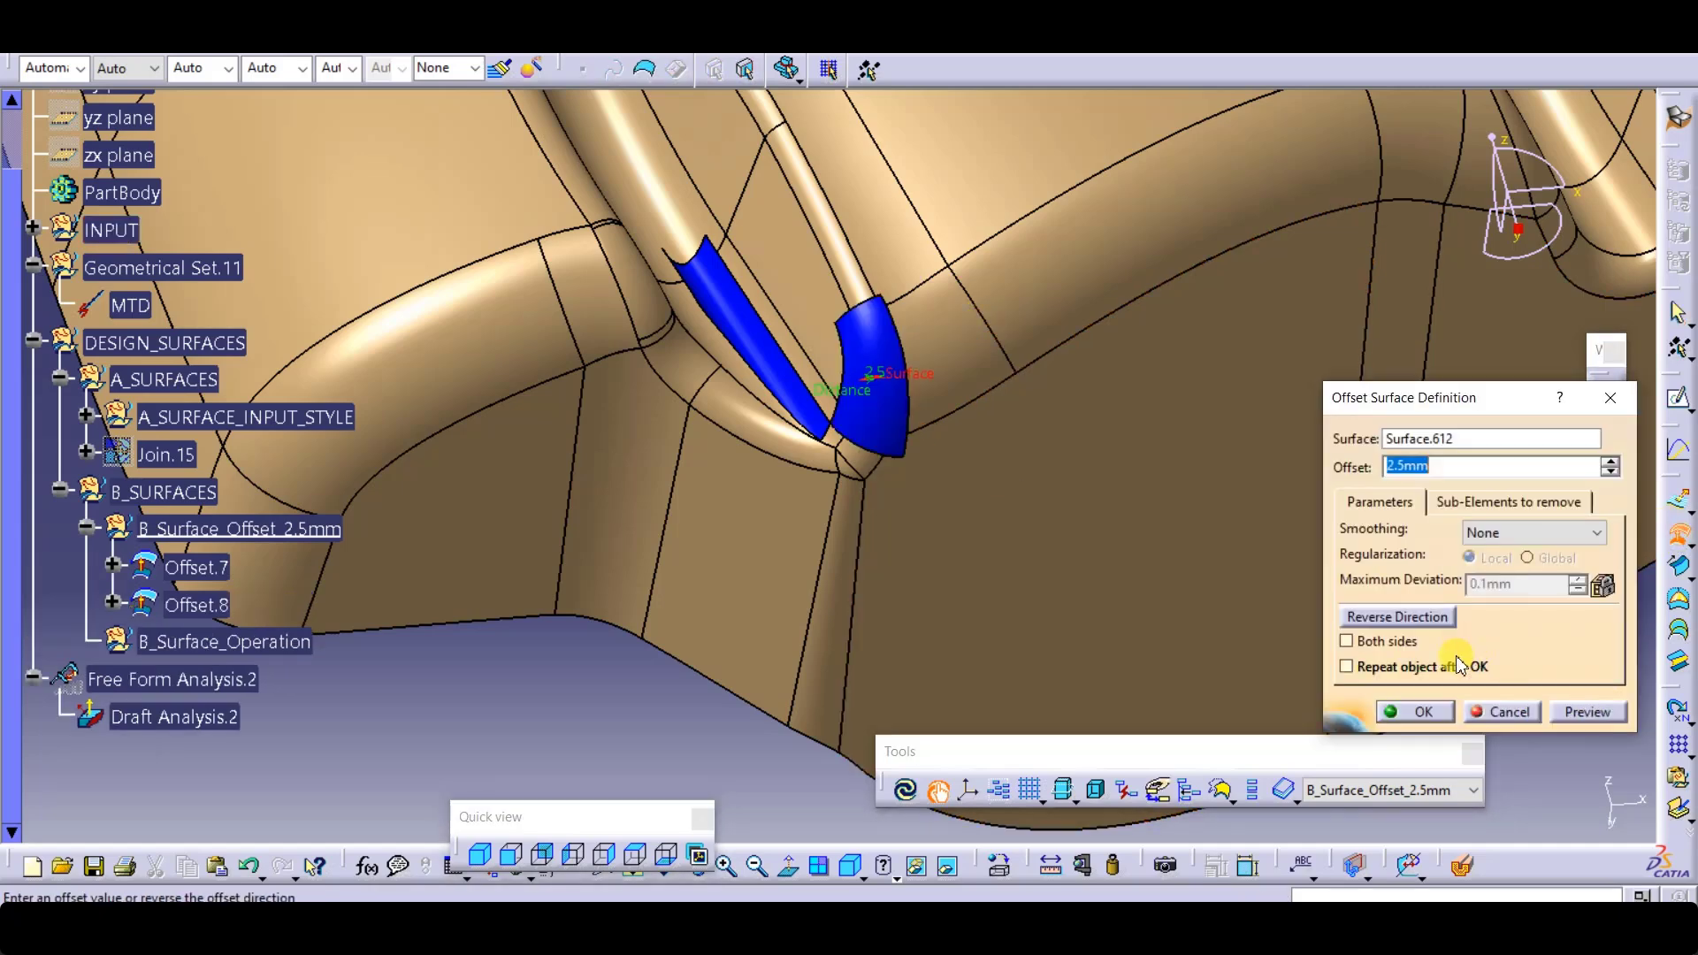
click(1426, 710)
Step: Offset Surface.586, the narrow face between the two fillets, and the adjoining Surface.616 by 2.5 mm each
click(814, 305)
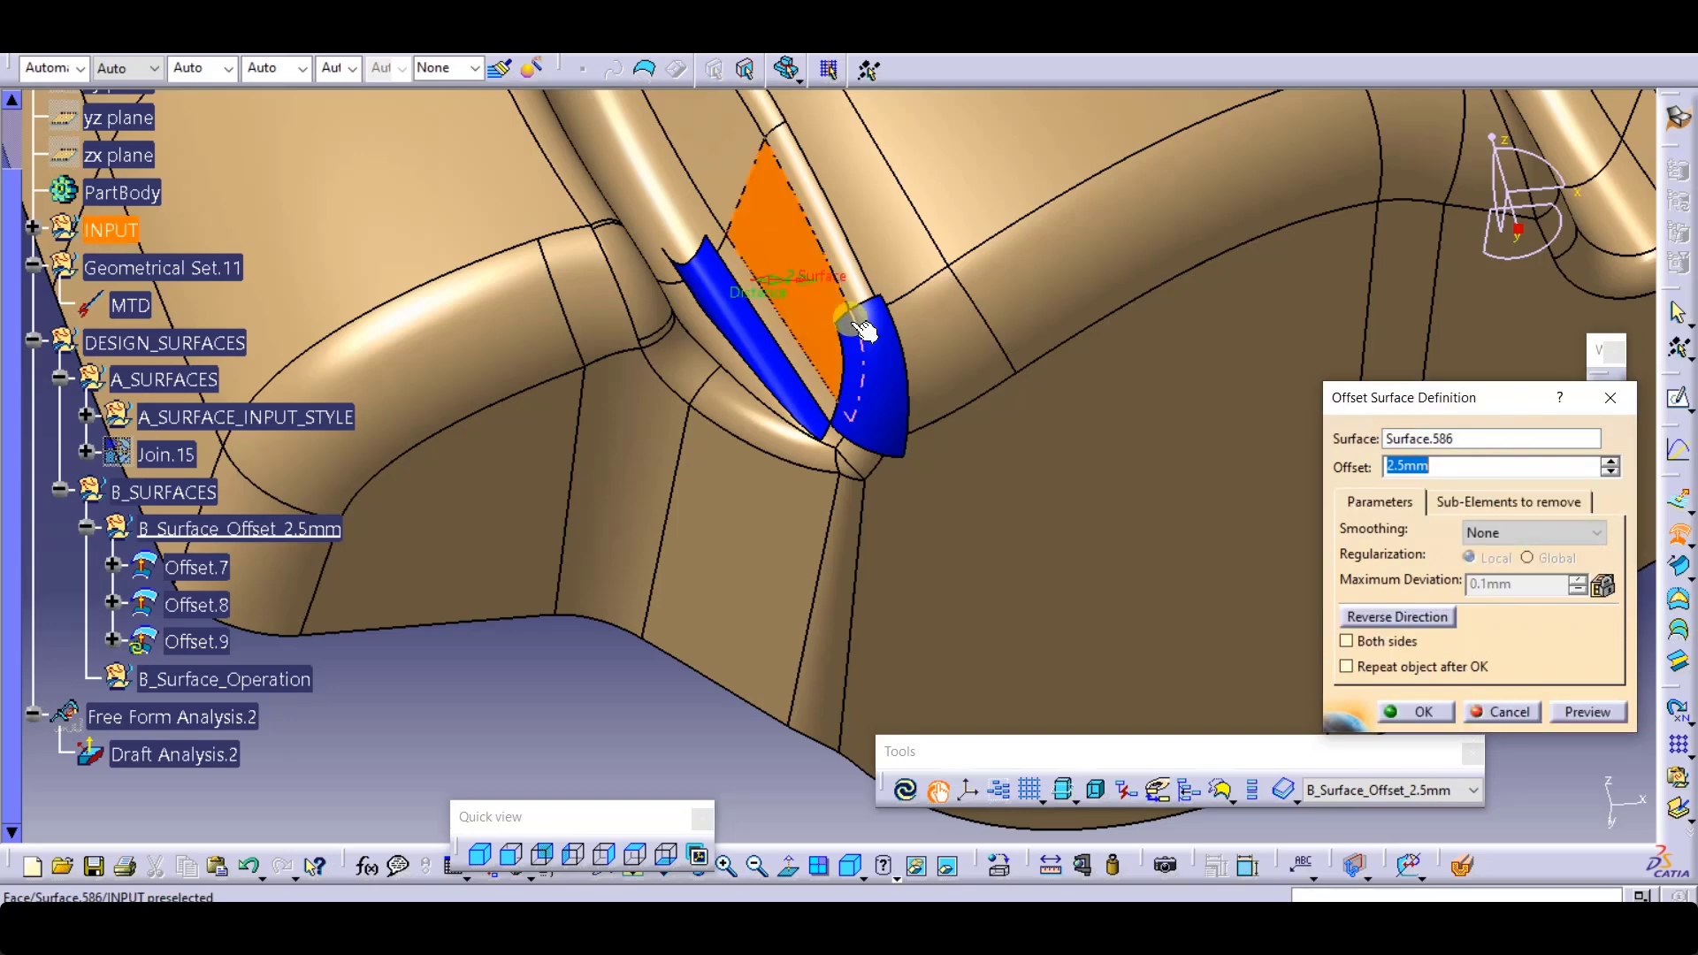
click(1417, 711)
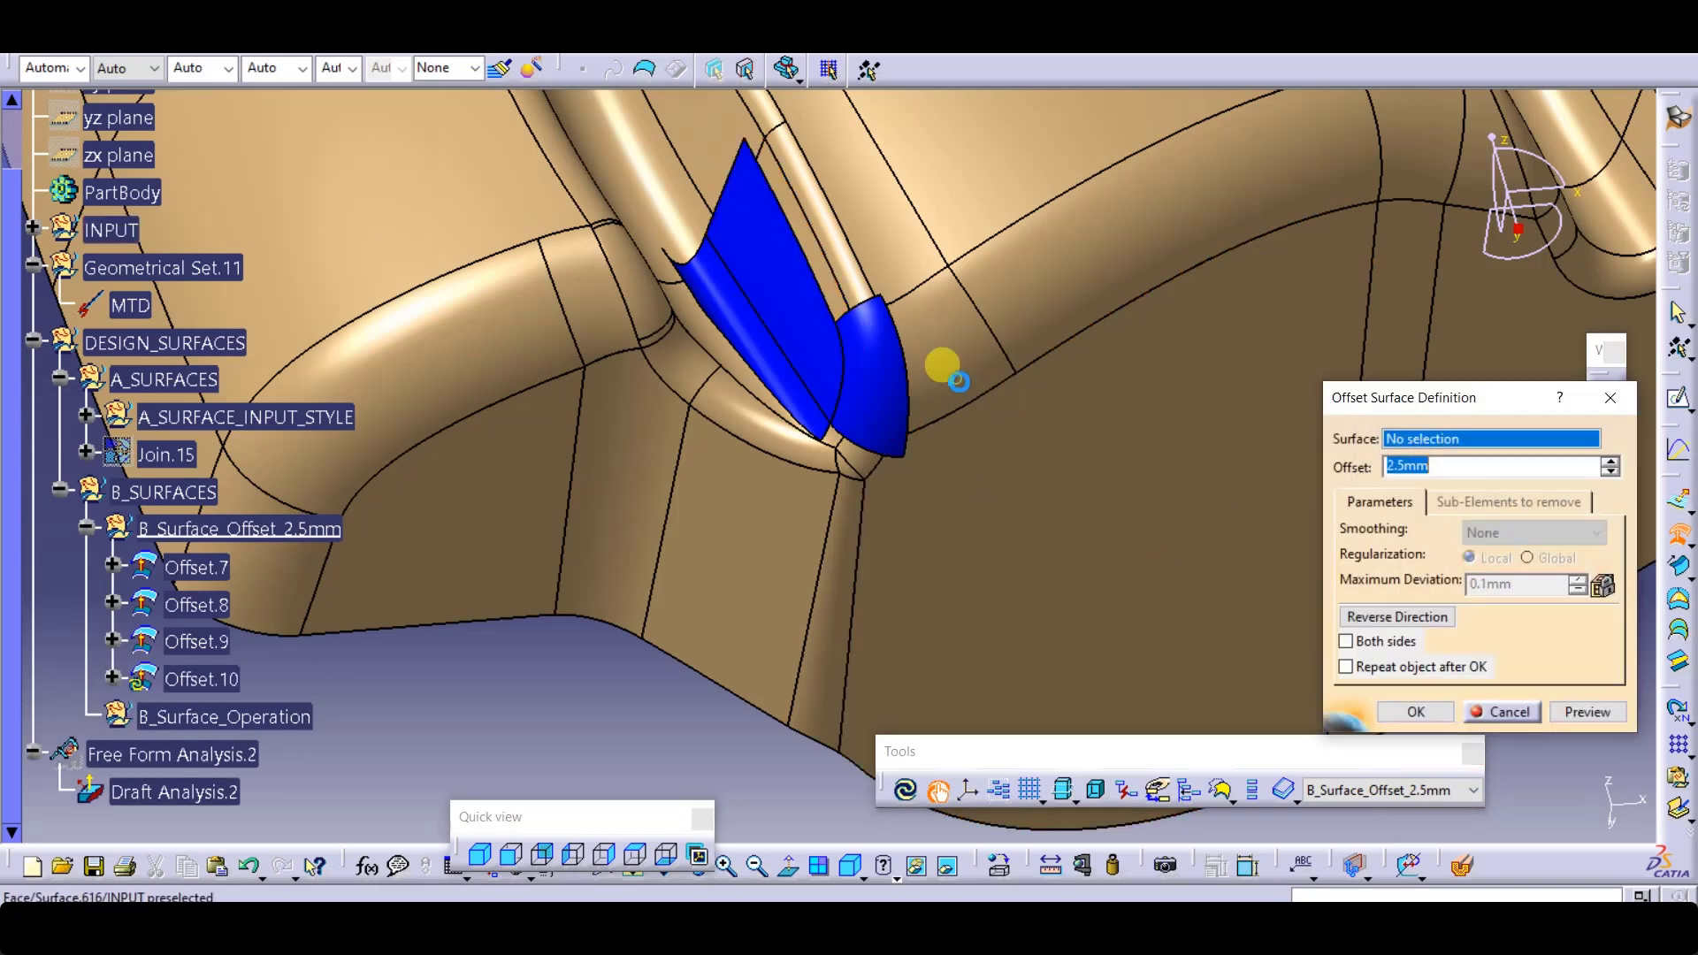
click(941, 370)
click(1417, 712)
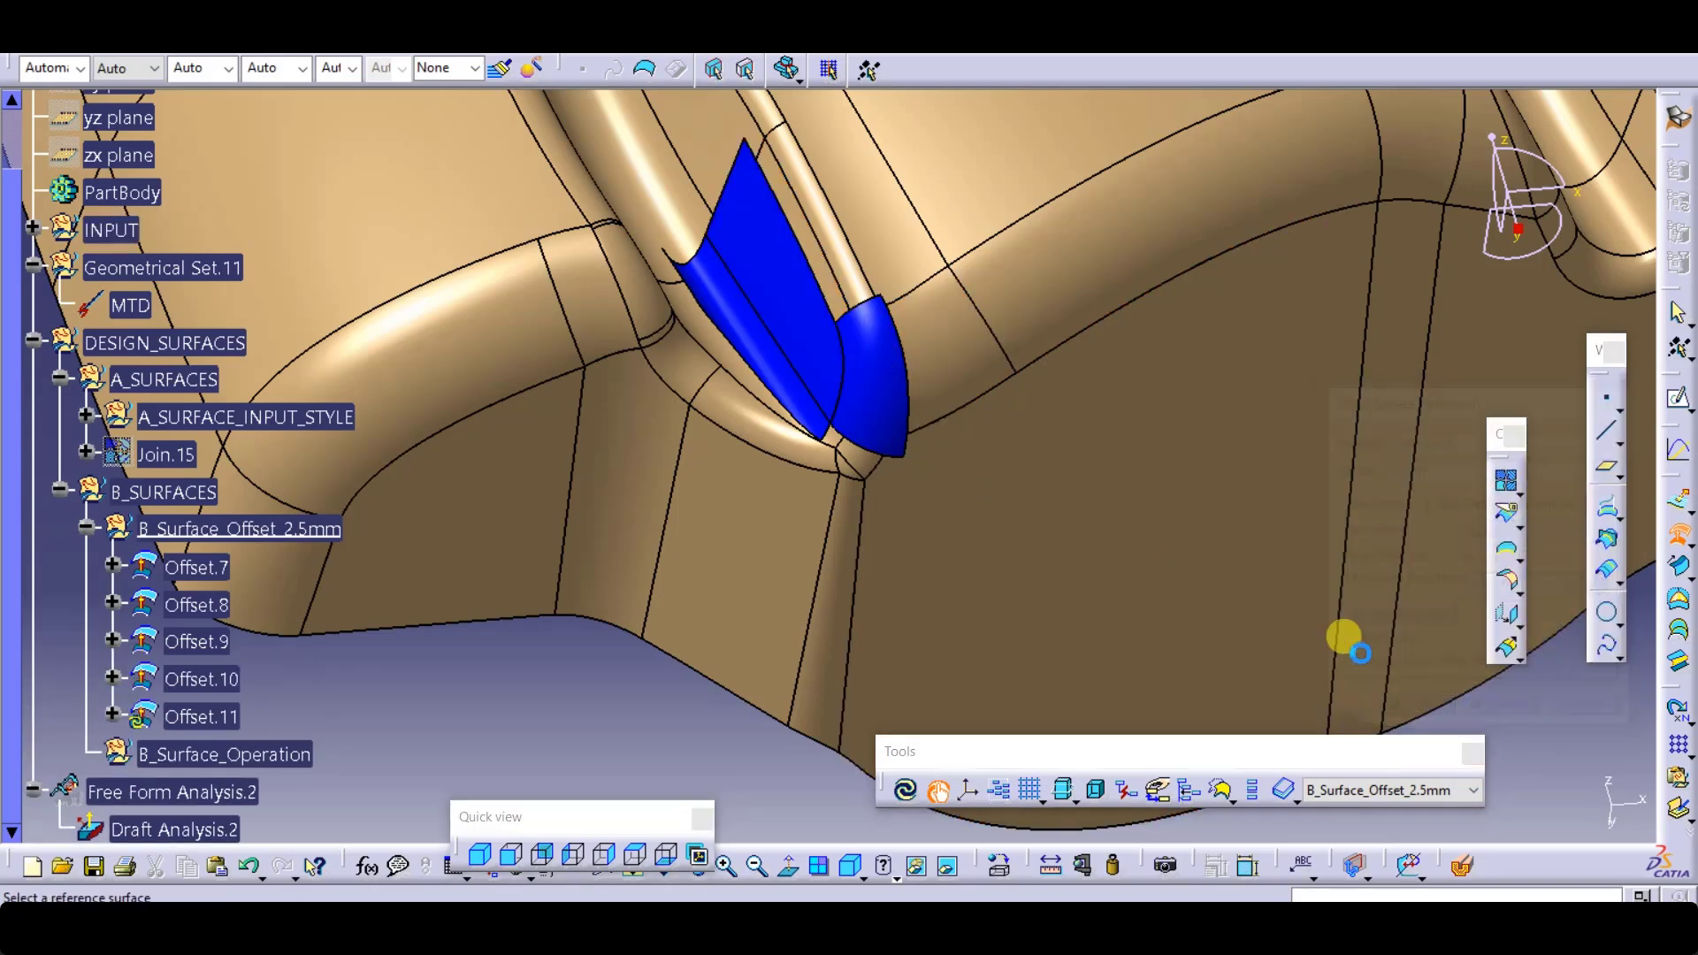
Step: Offset Surface.614, the large side wall below the problem corner, by 2.5 mm
click(1086, 496)
click(1587, 712)
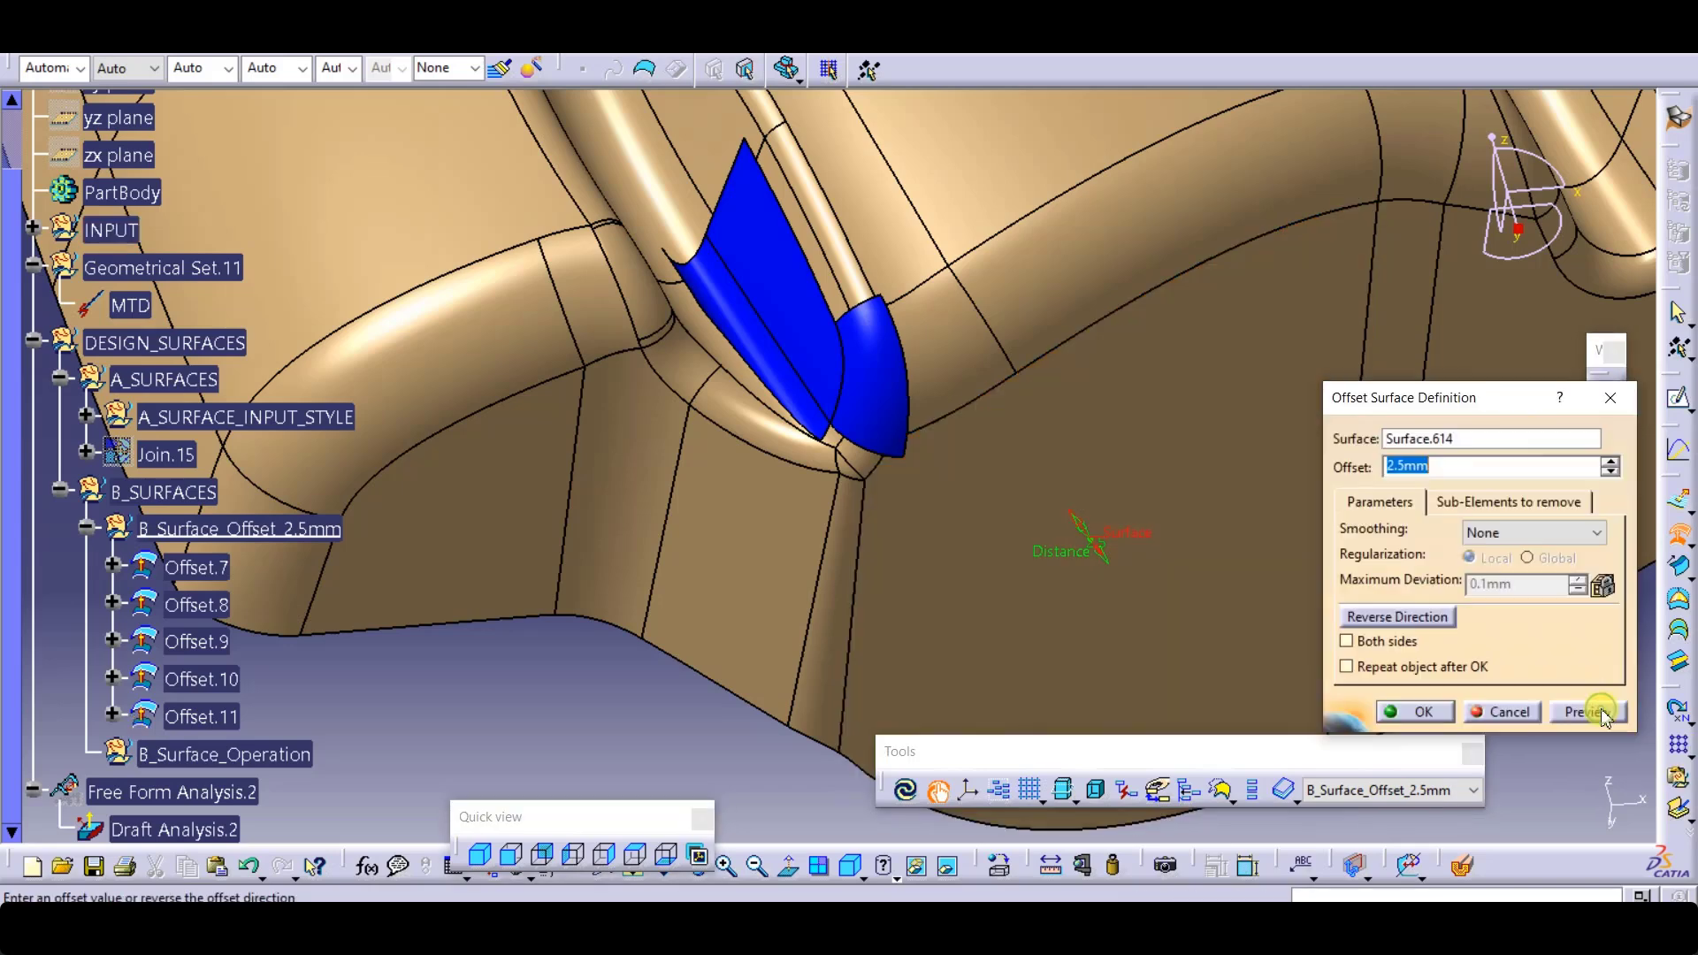
click(1416, 712)
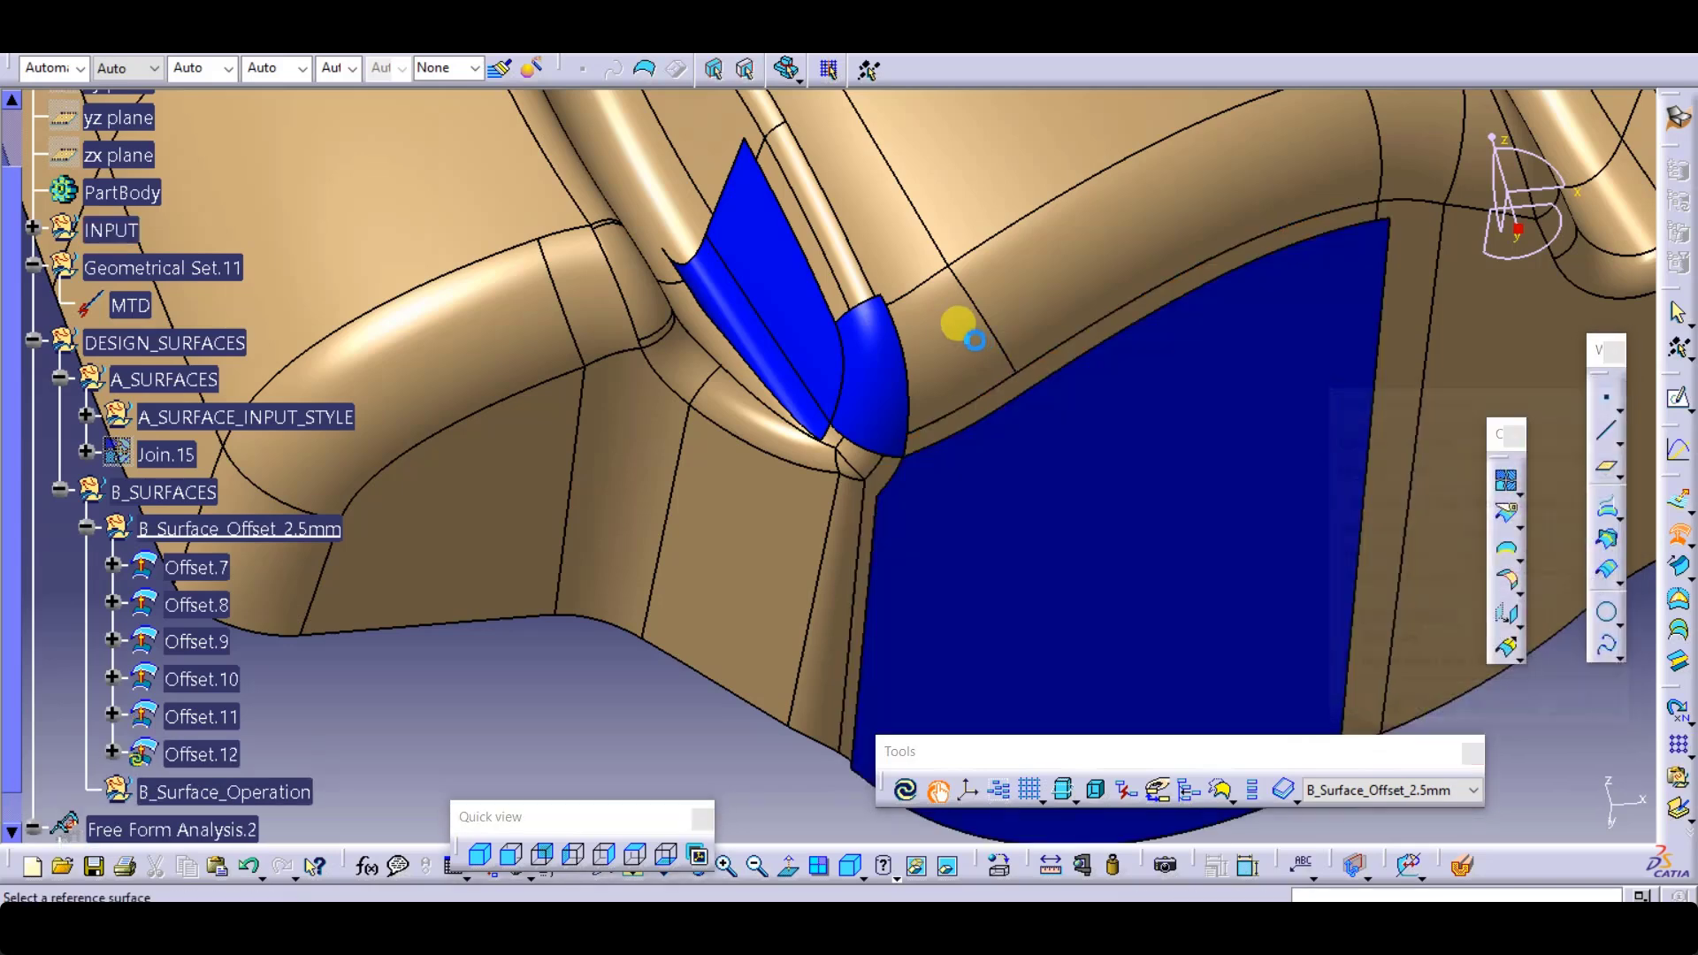
Step: Offset Surface.616, the short fillet face beside the pocket's lower end, by 2.5 mm with the direction reversed
click(955, 353)
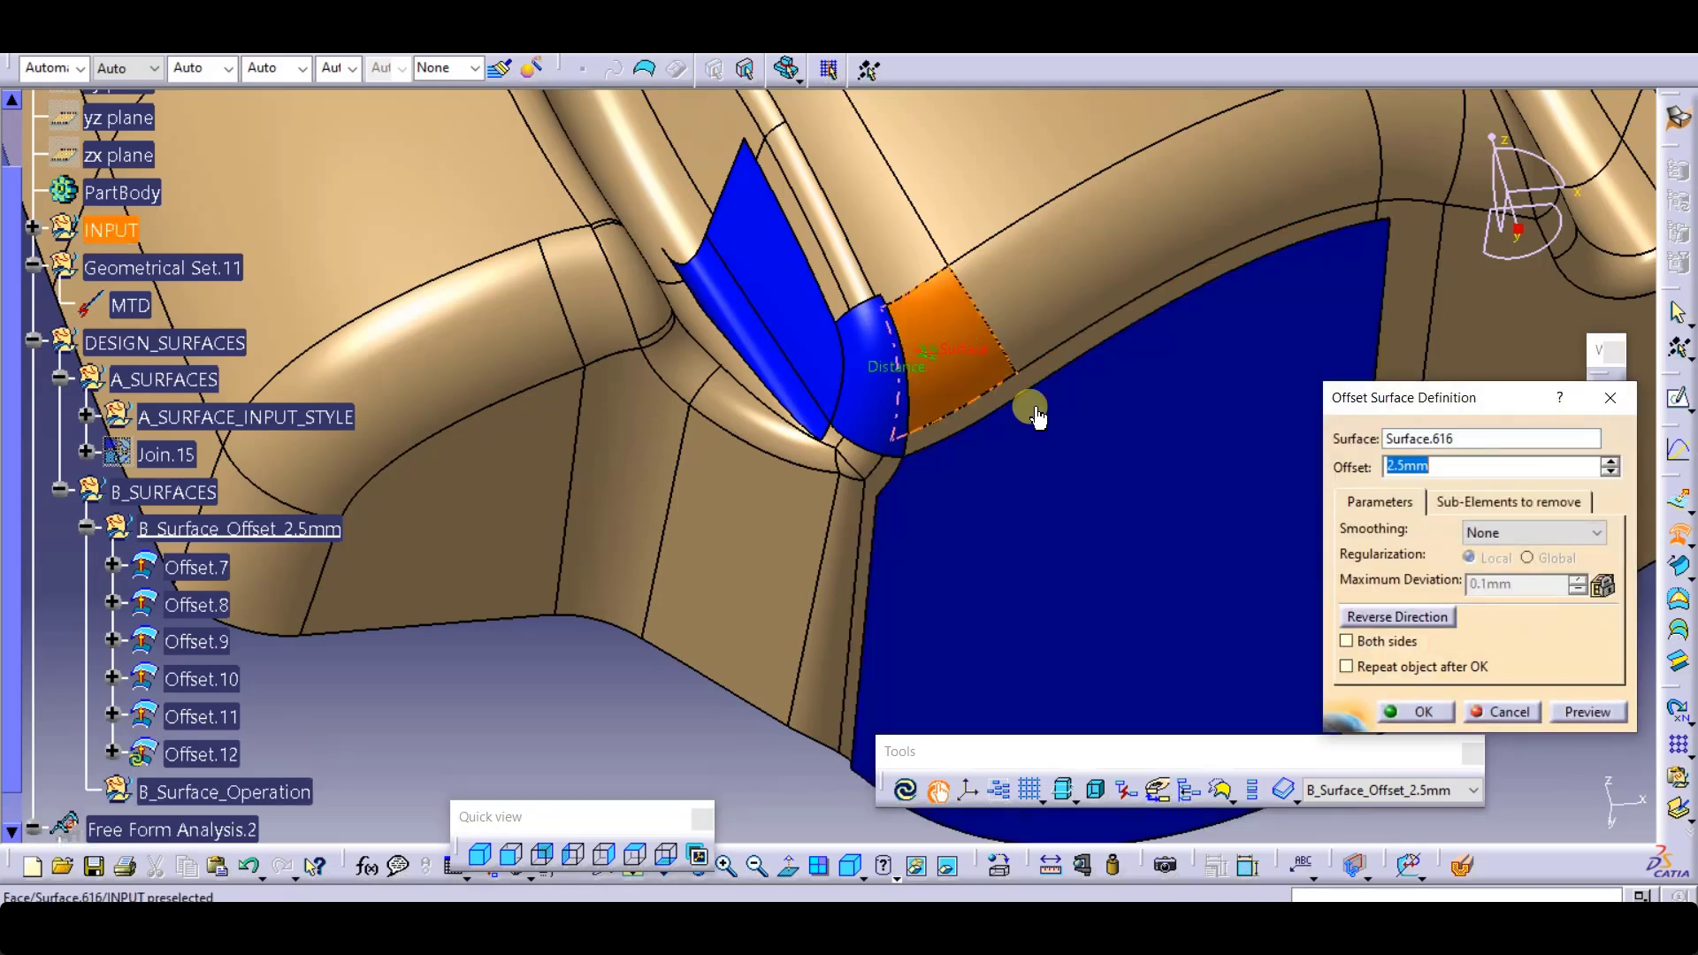
click(1435, 619)
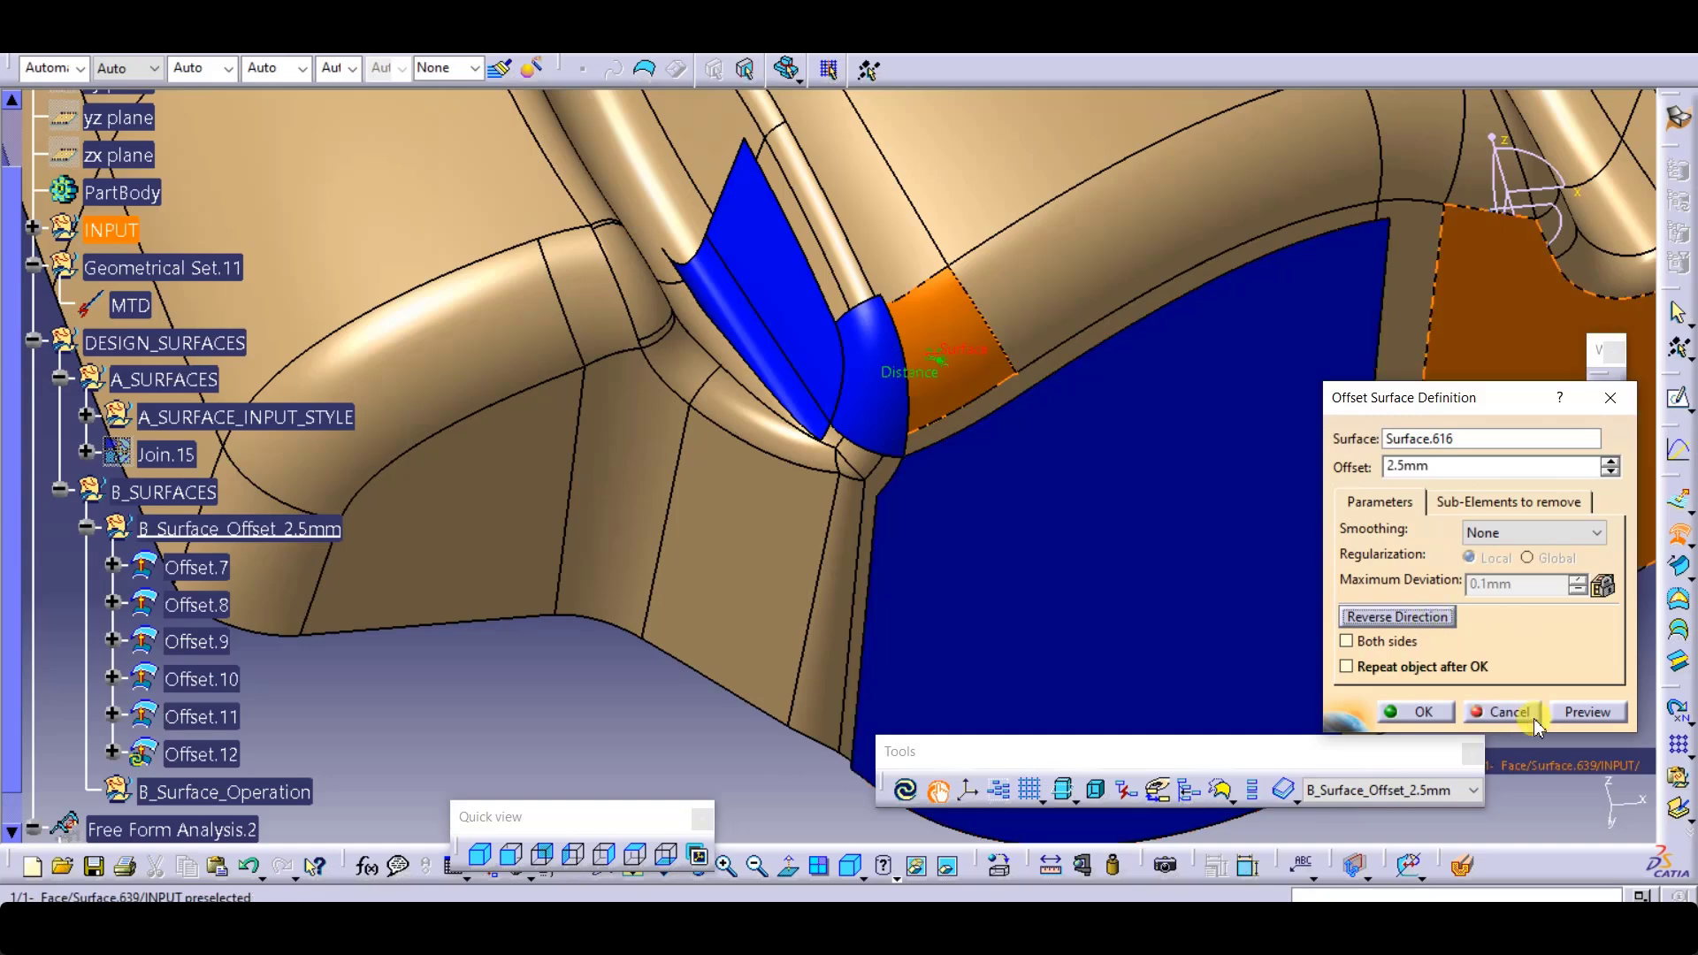
click(1589, 713)
middle_drag(882, 372, 927, 509)
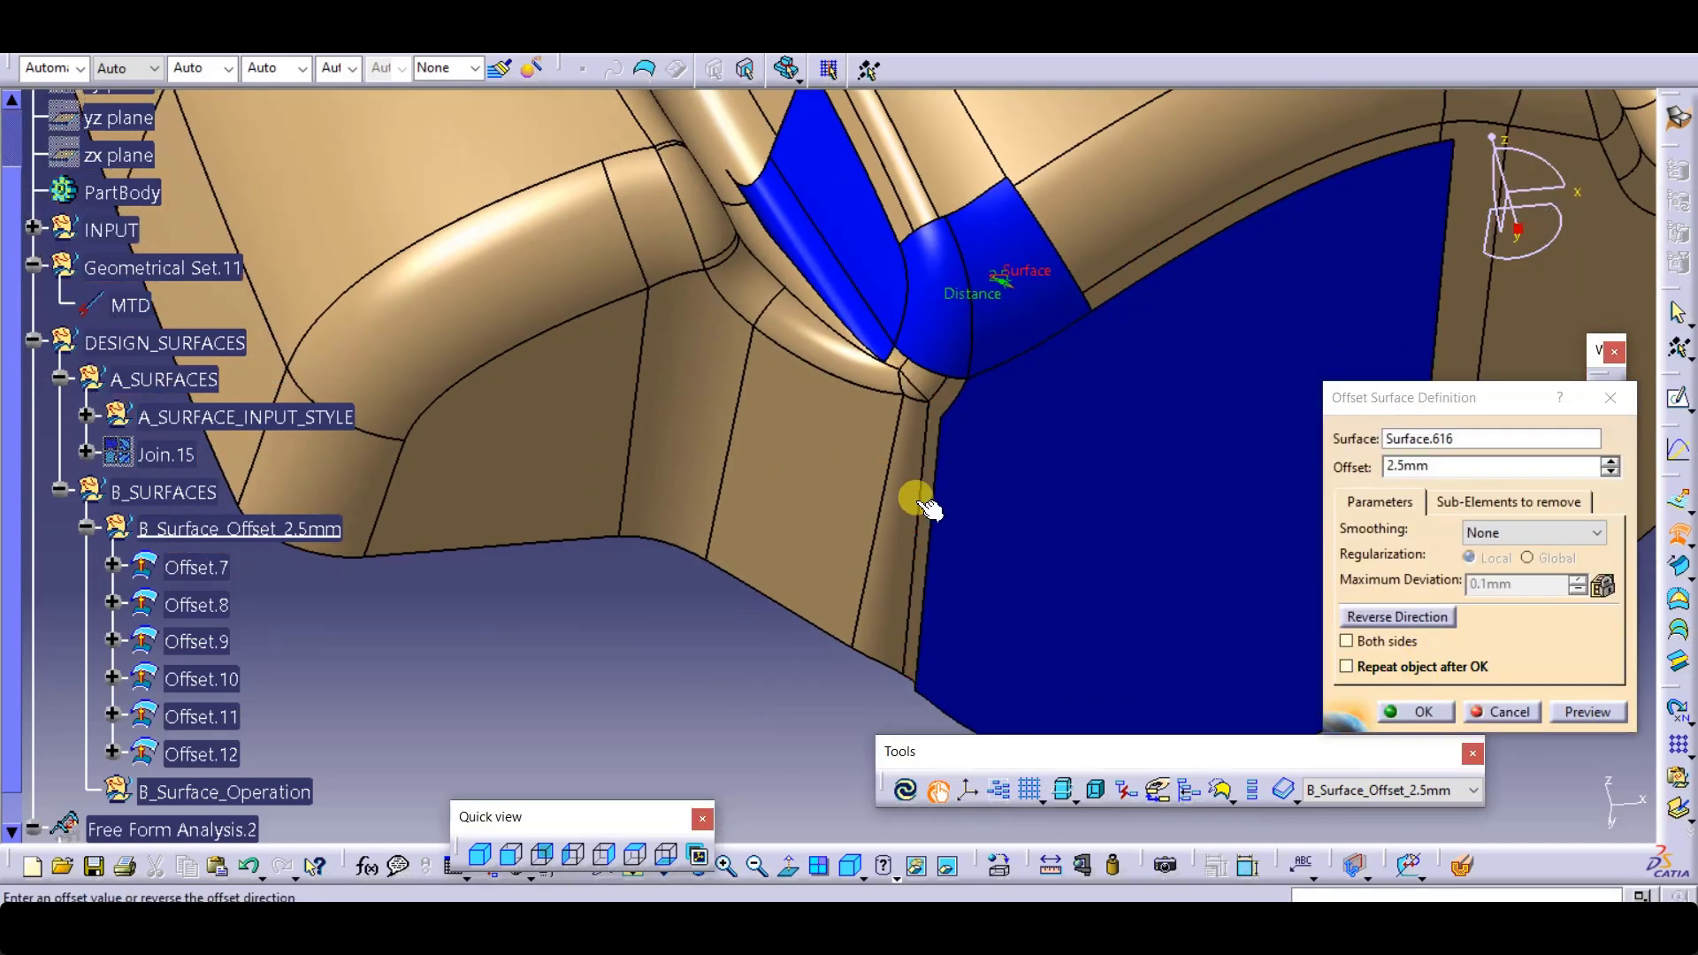
click(910, 504)
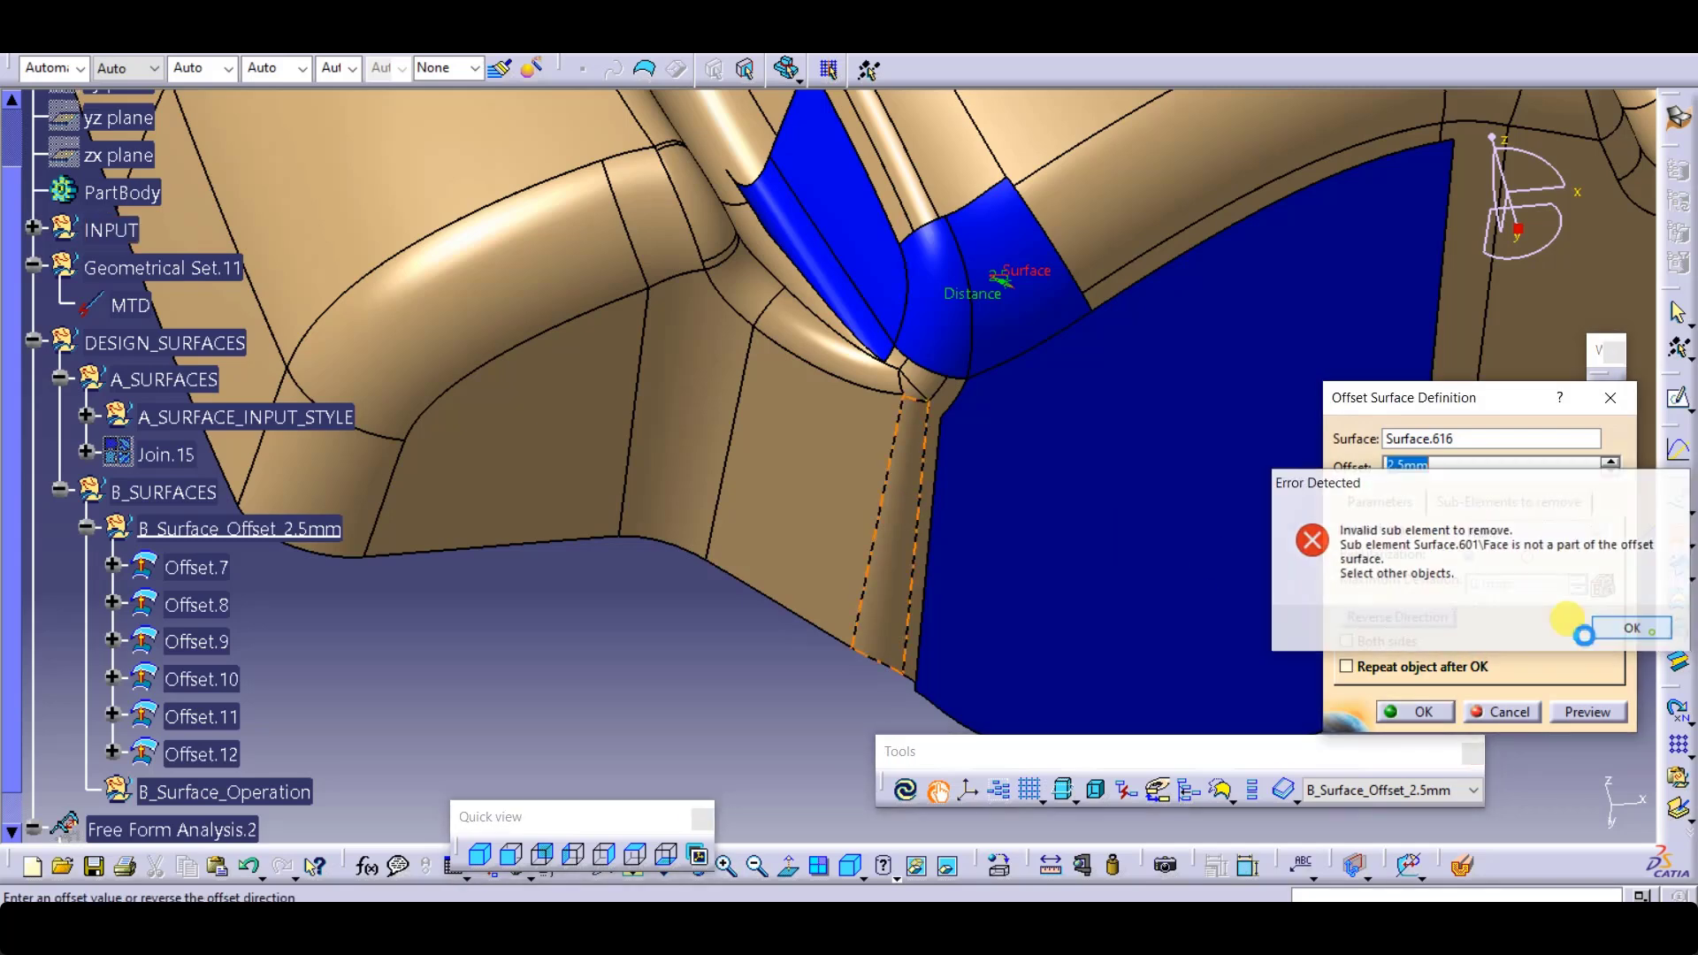
click(1583, 633)
click(1433, 712)
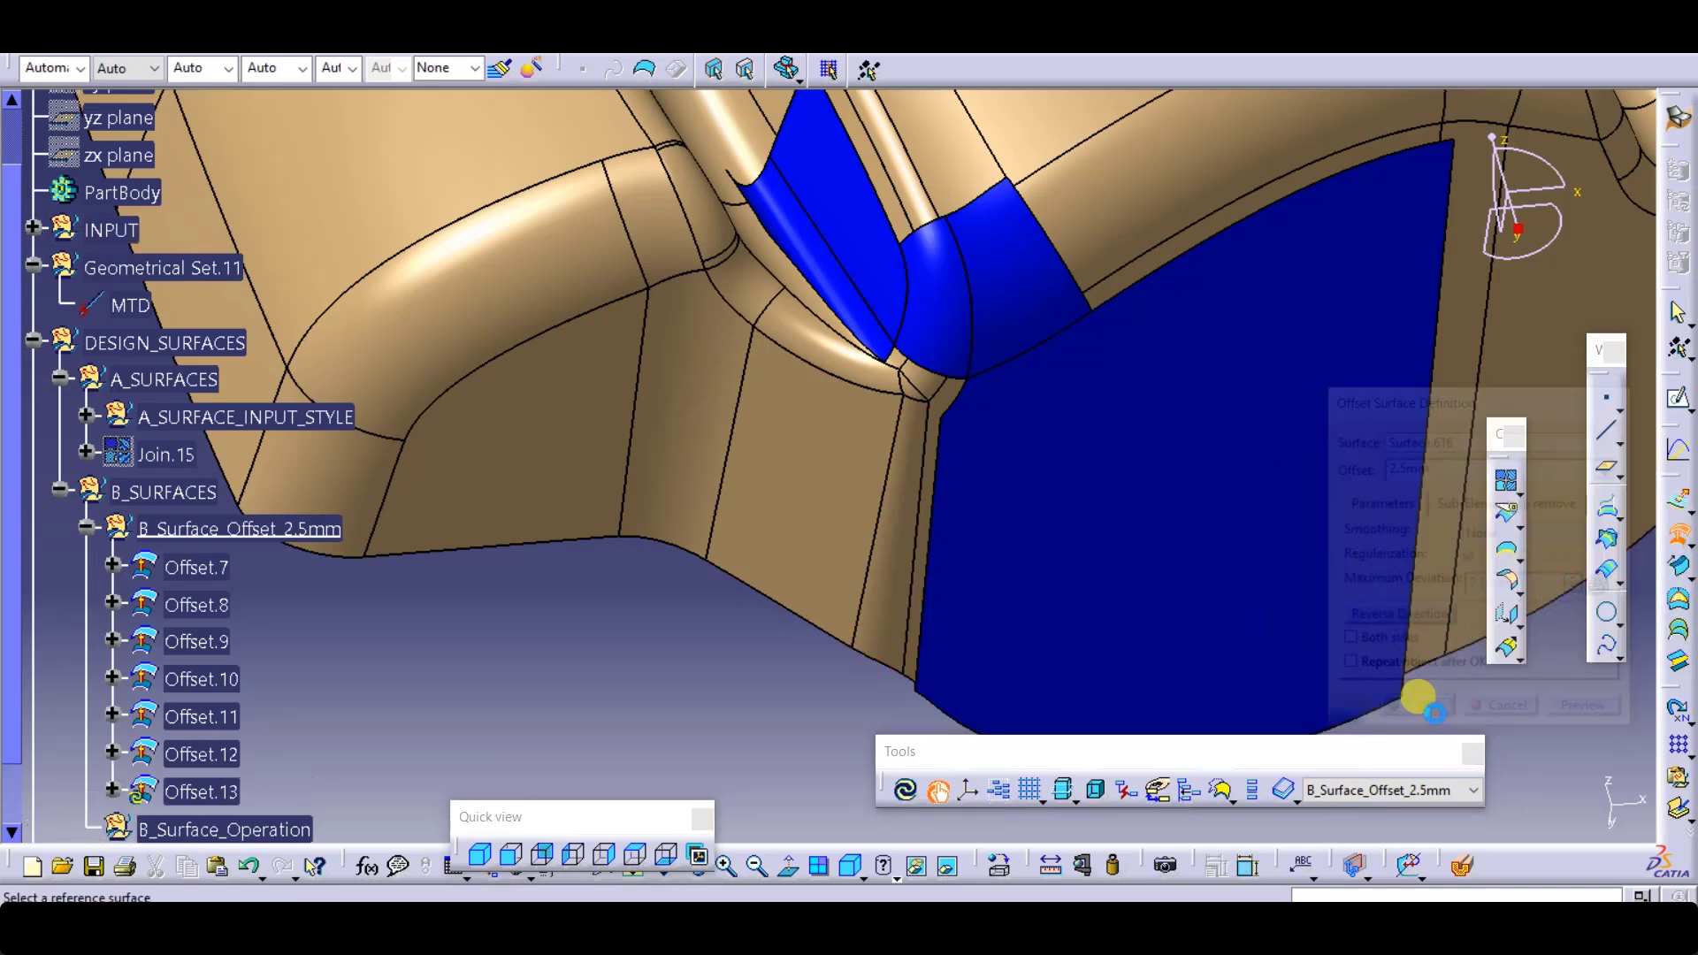
Step: Offset Surface.601, the narrow vertical fillet face below the corner, by 2.5 mm with the direction reversed
click(880, 491)
click(1590, 713)
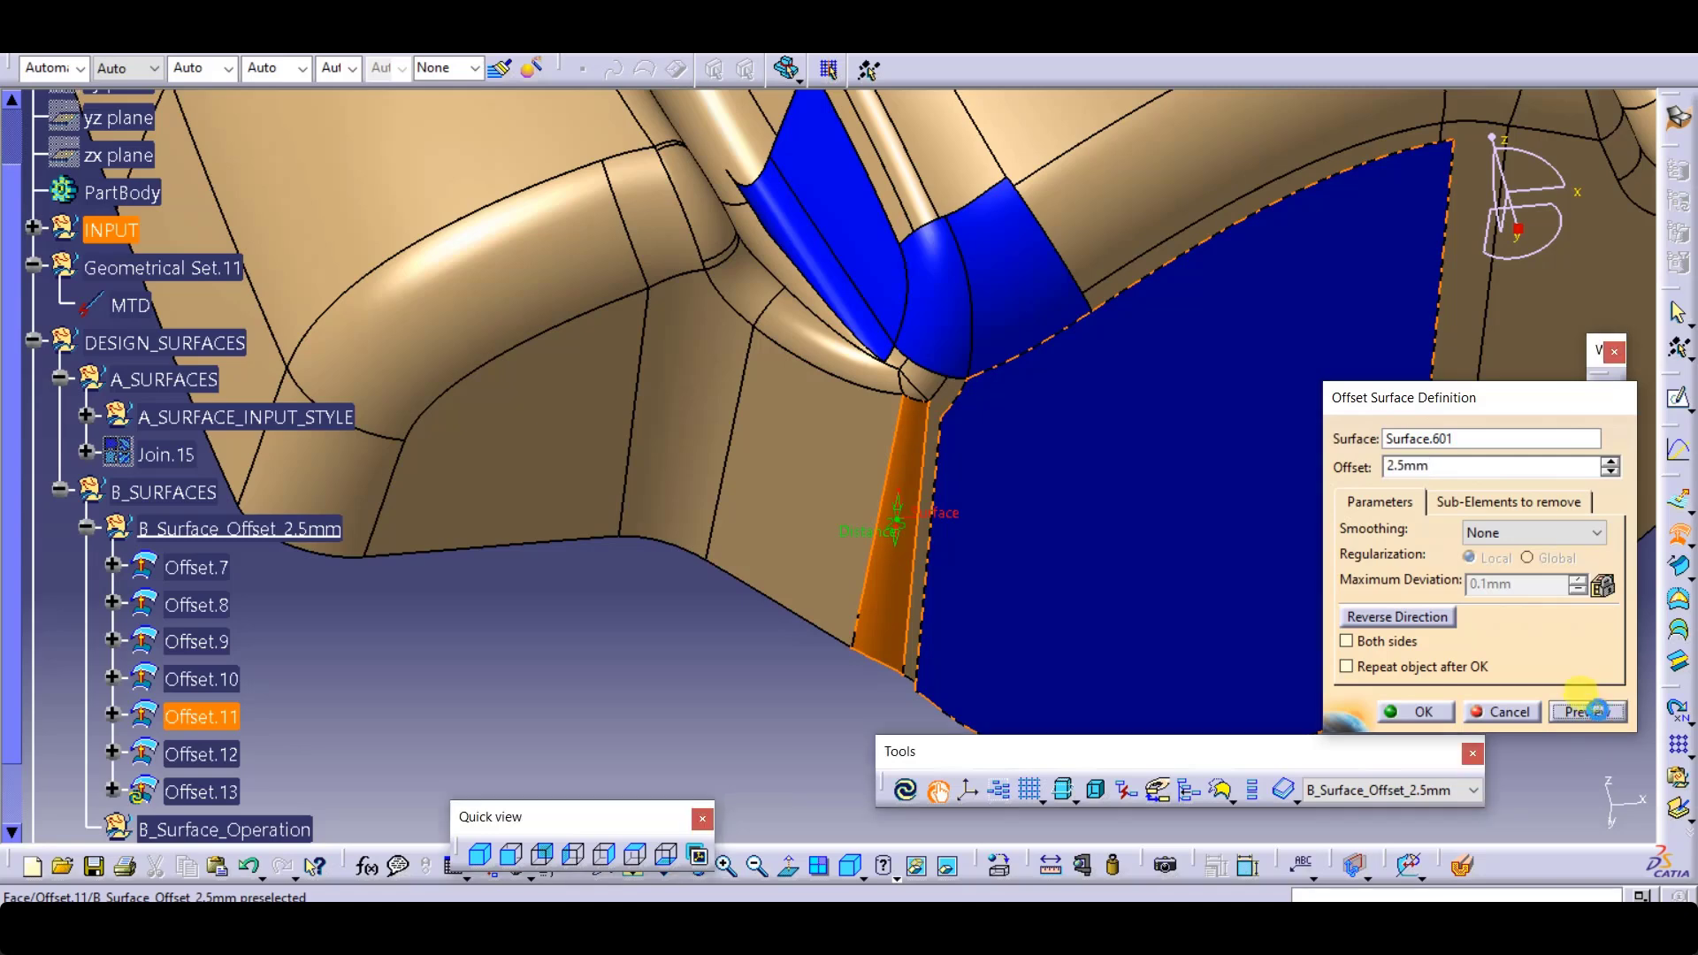
click(1017, 516)
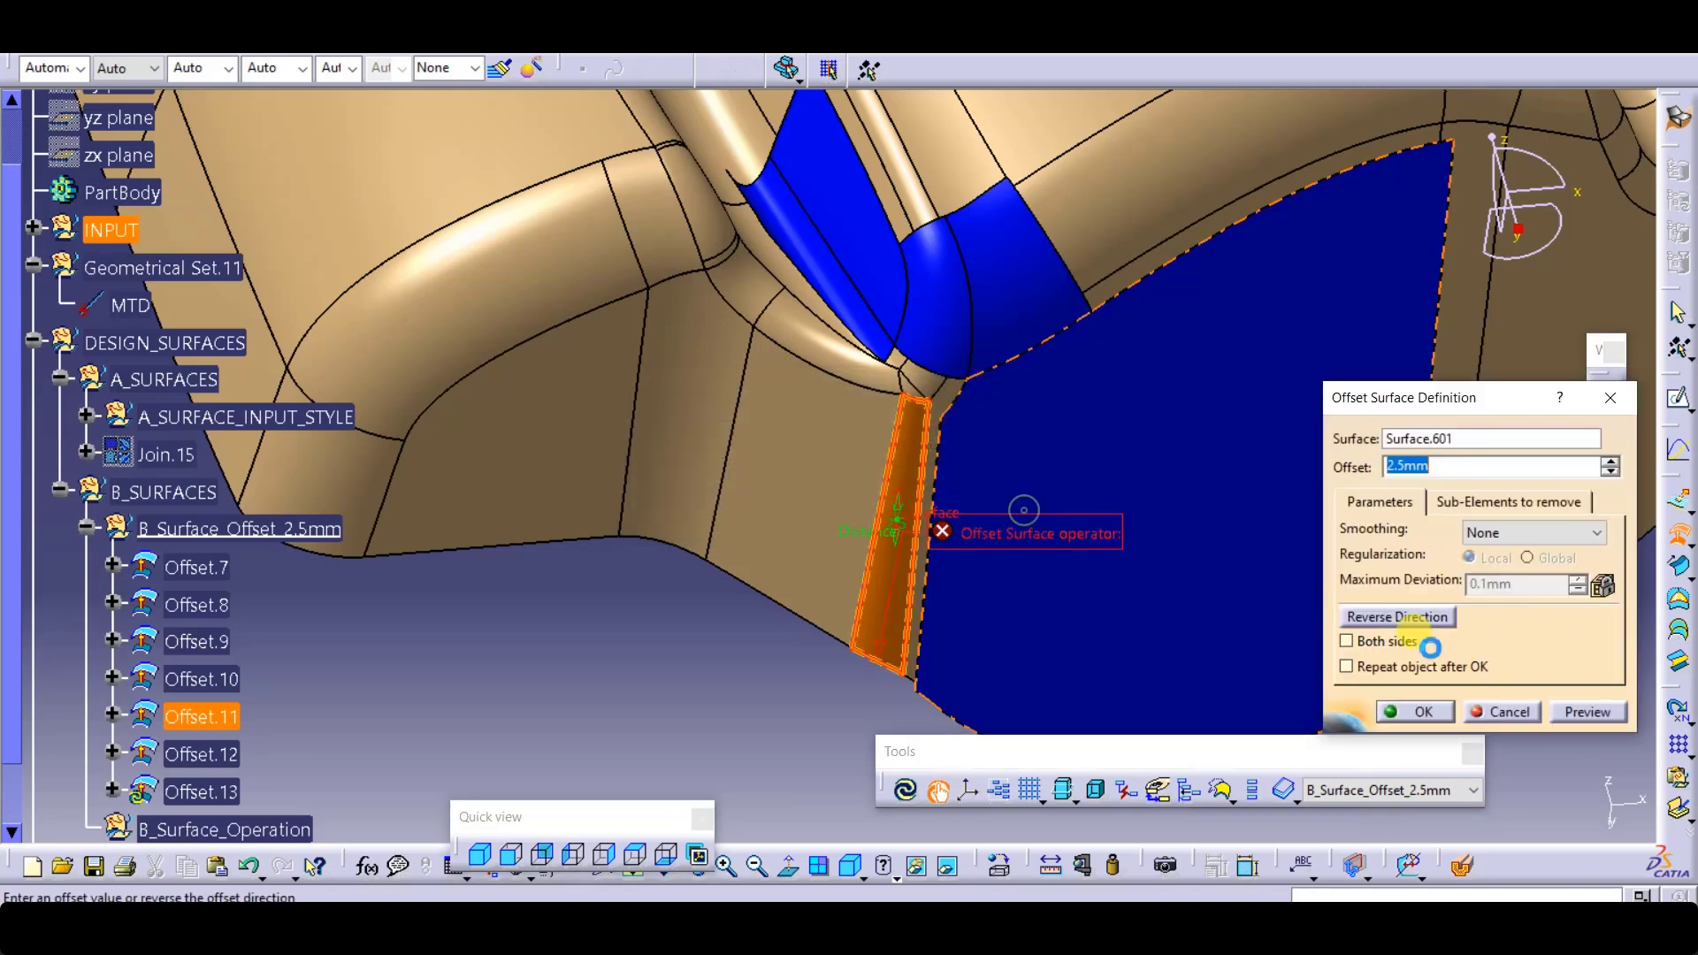
click(1397, 617)
click(1587, 713)
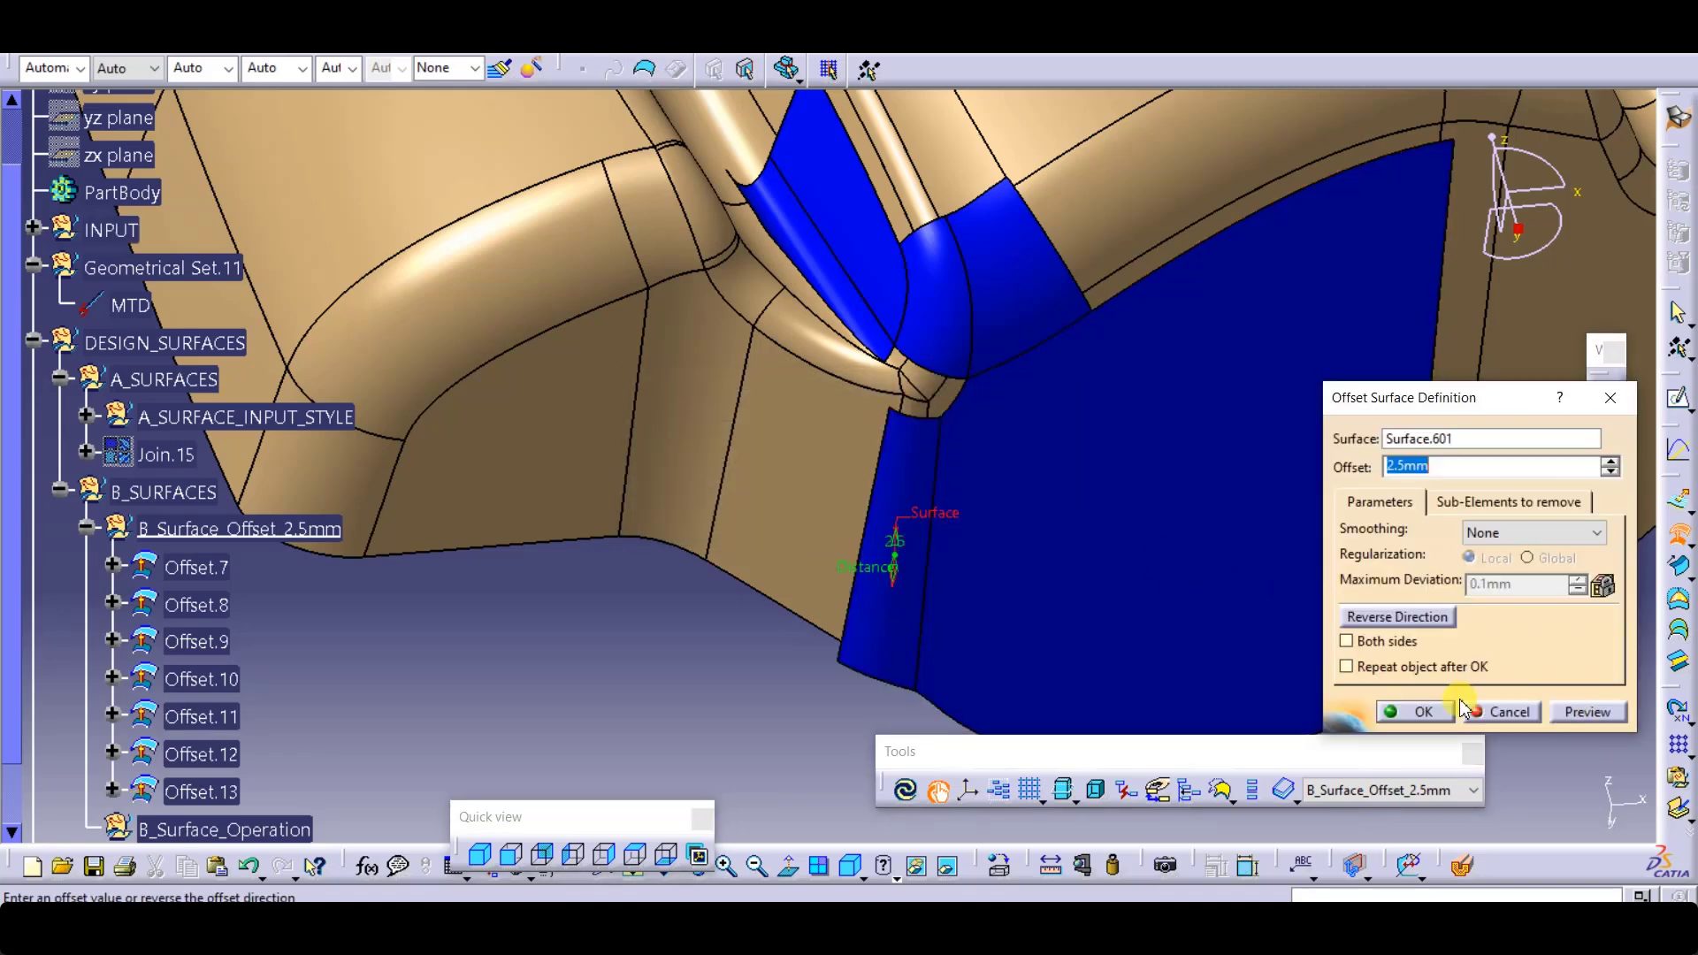
click(1419, 712)
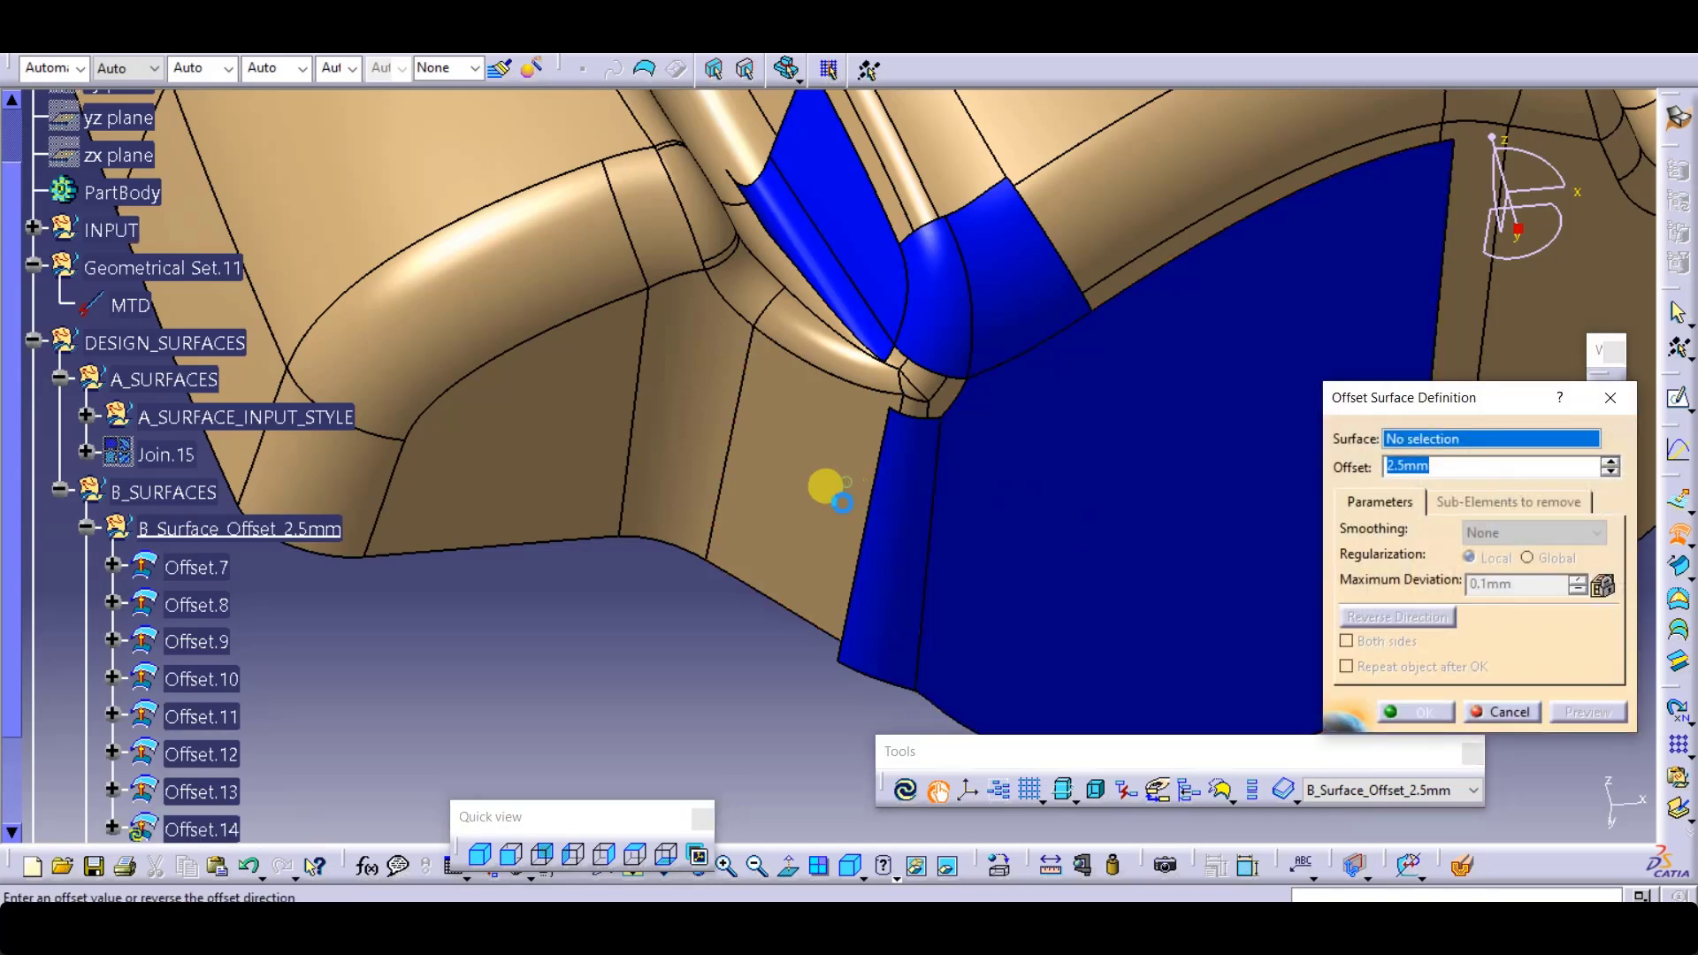
Step: Offset Surface.599, the wall face next to the narrow vertical fillet, by 2.5 mm
click(822, 486)
click(1588, 712)
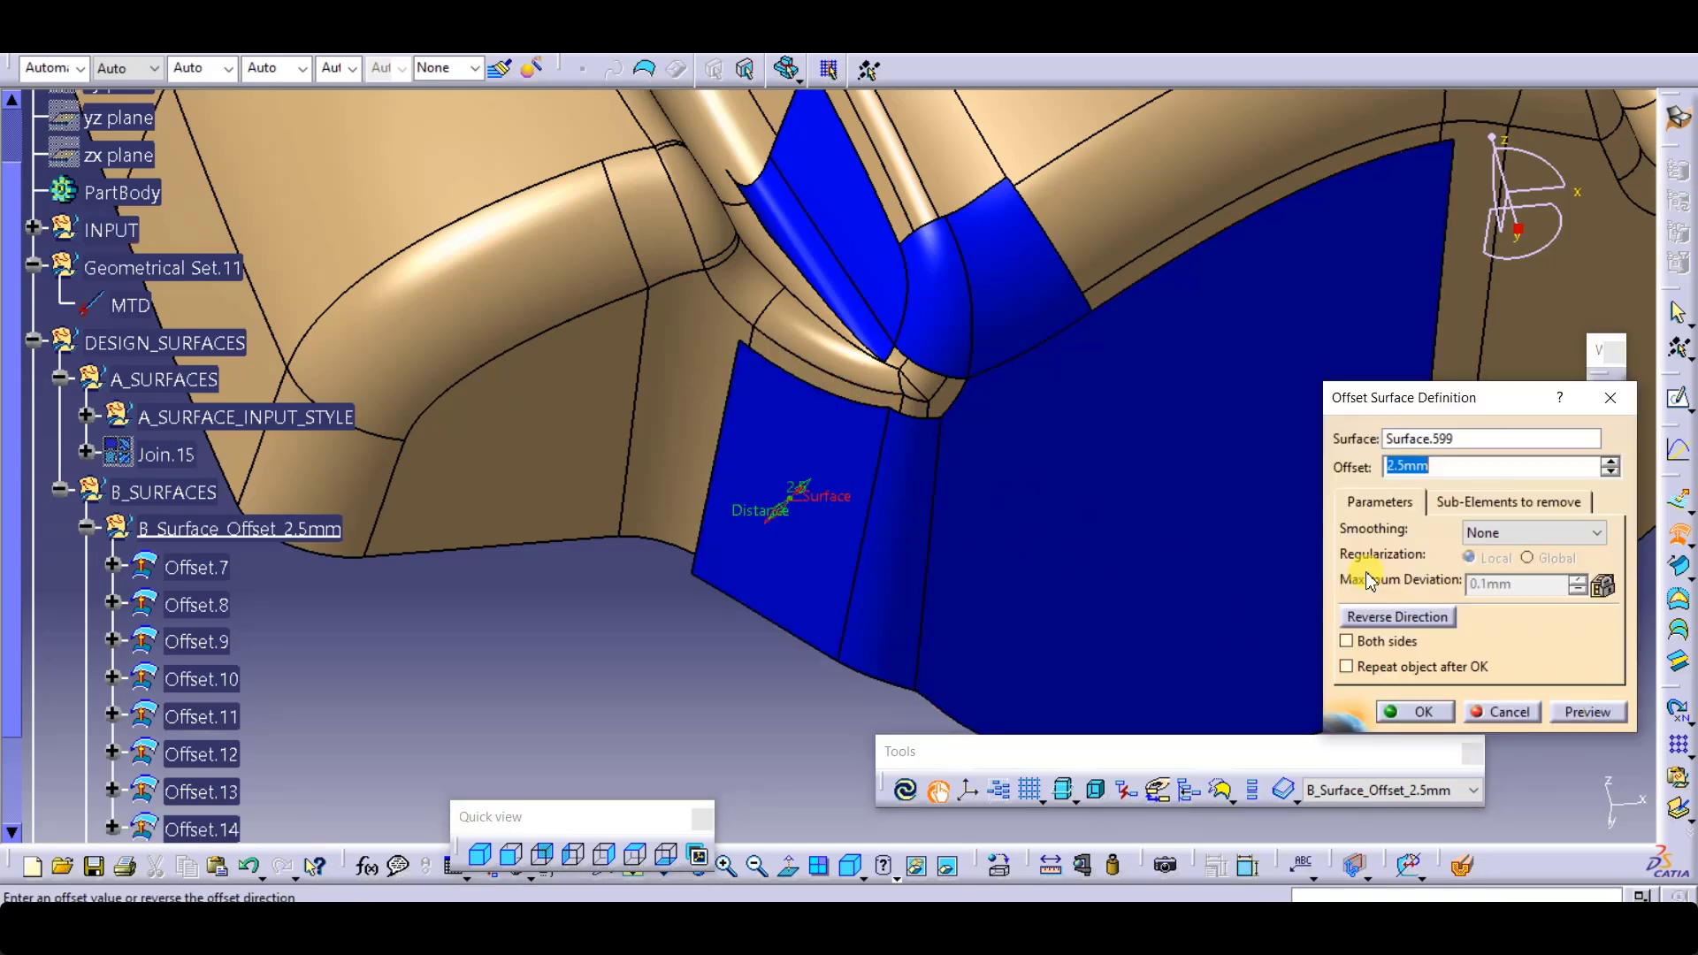
click(1409, 716)
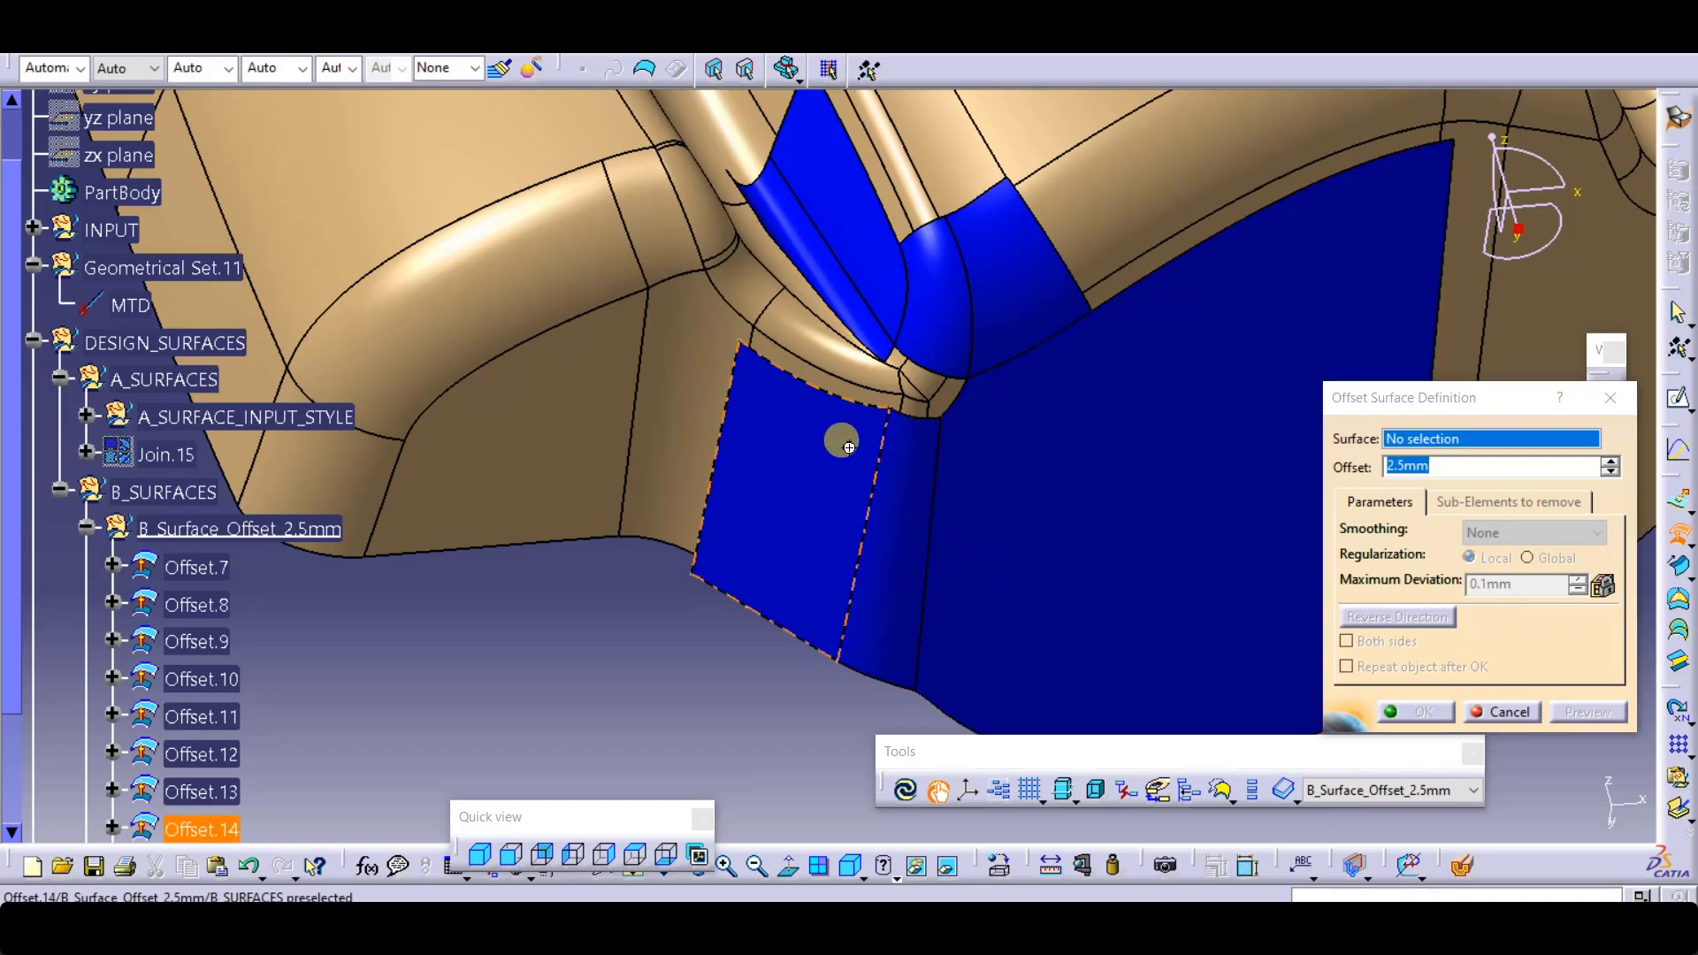
Step: Offset Surface.607, the curved fillet face above the offset wall, by 2.5 mm
middle_drag(841, 440, 858, 380)
click(868, 313)
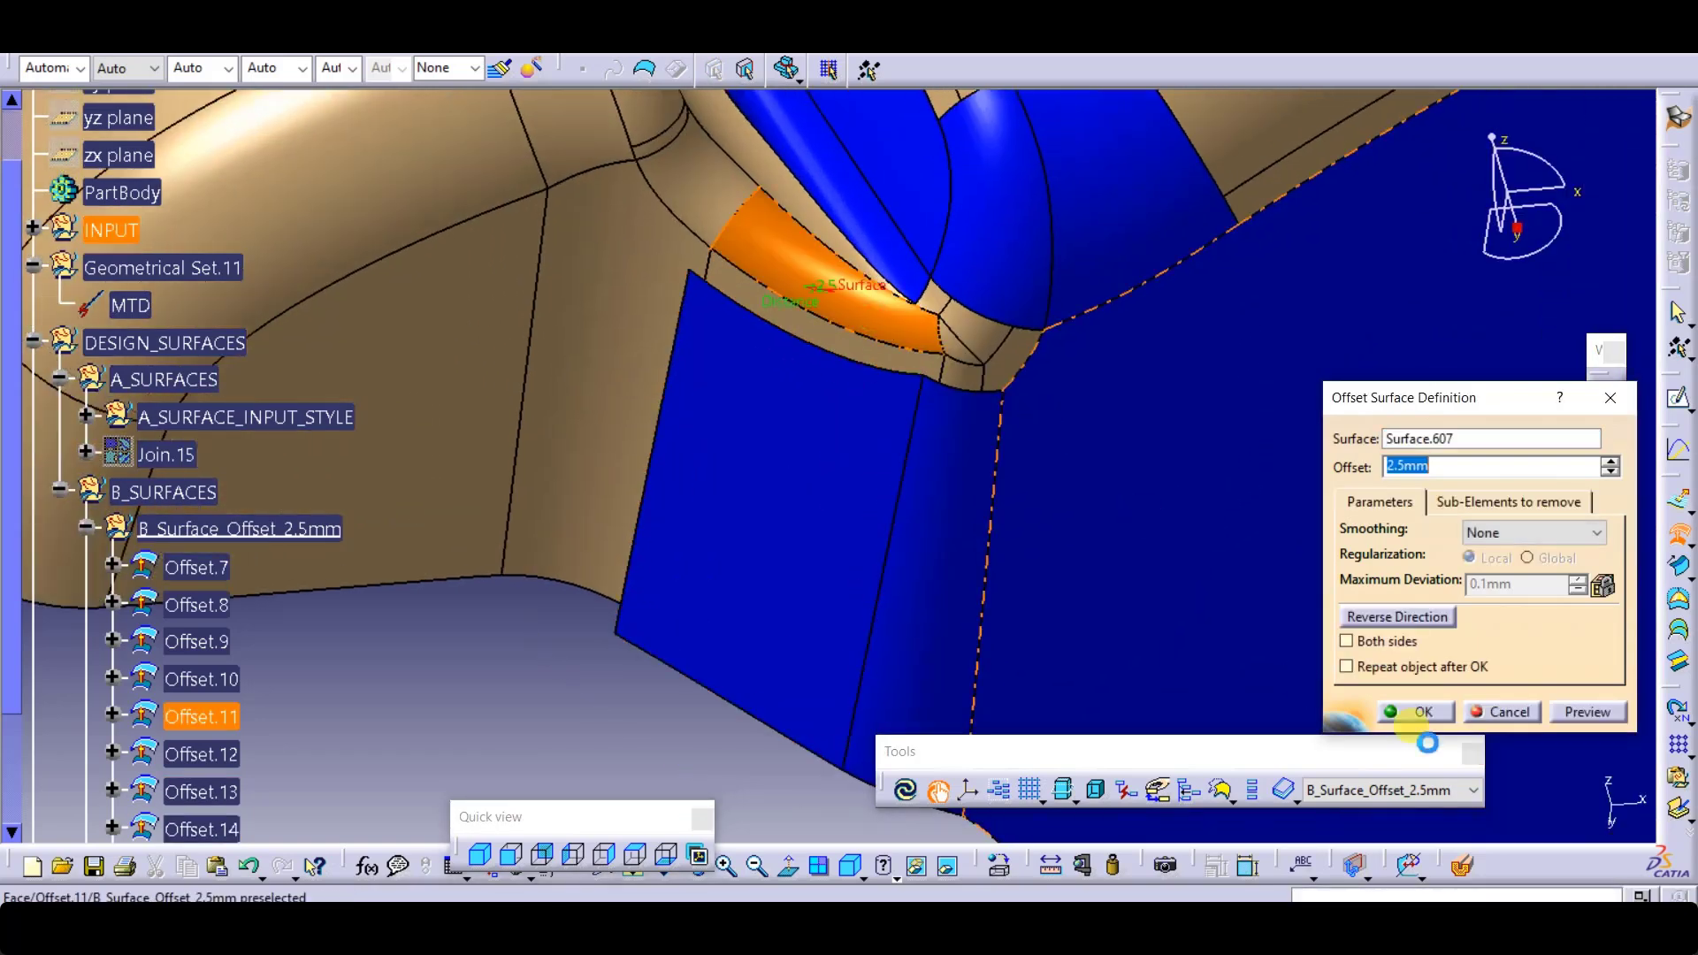
click(1565, 710)
middle_drag(1024, 398, 1076, 439)
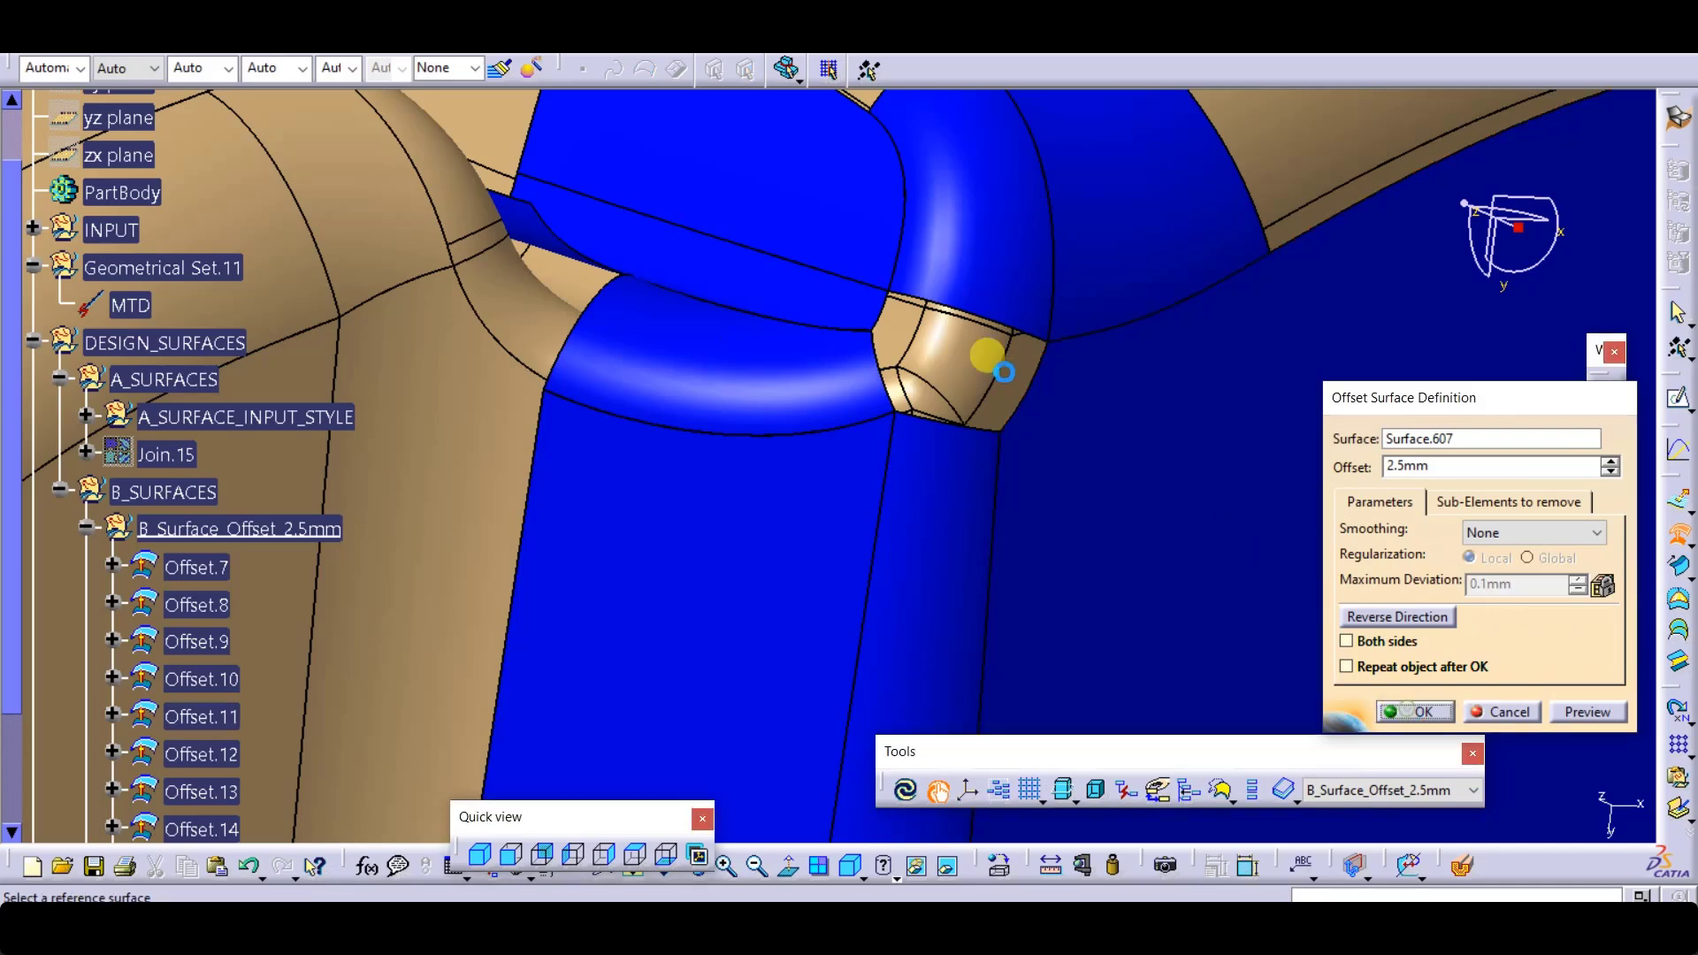
Step: Offset Surface.608, the small rounded face at the problem corner, by 2.5 mm
click(973, 356)
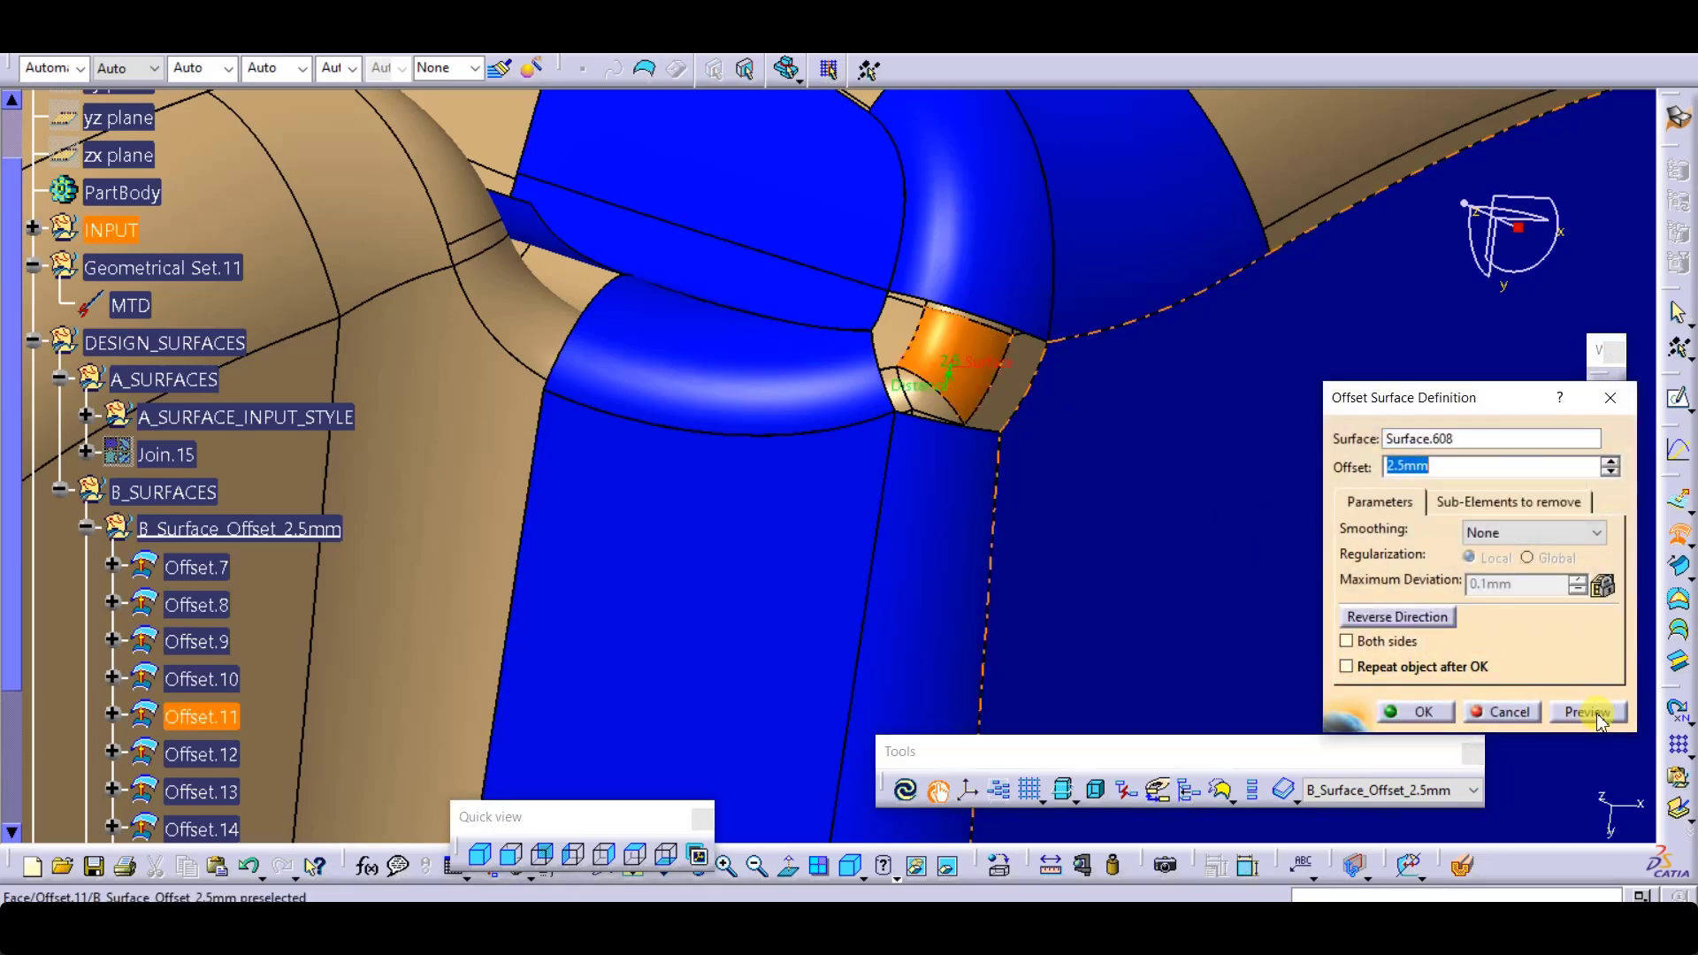
click(1592, 713)
click(1415, 711)
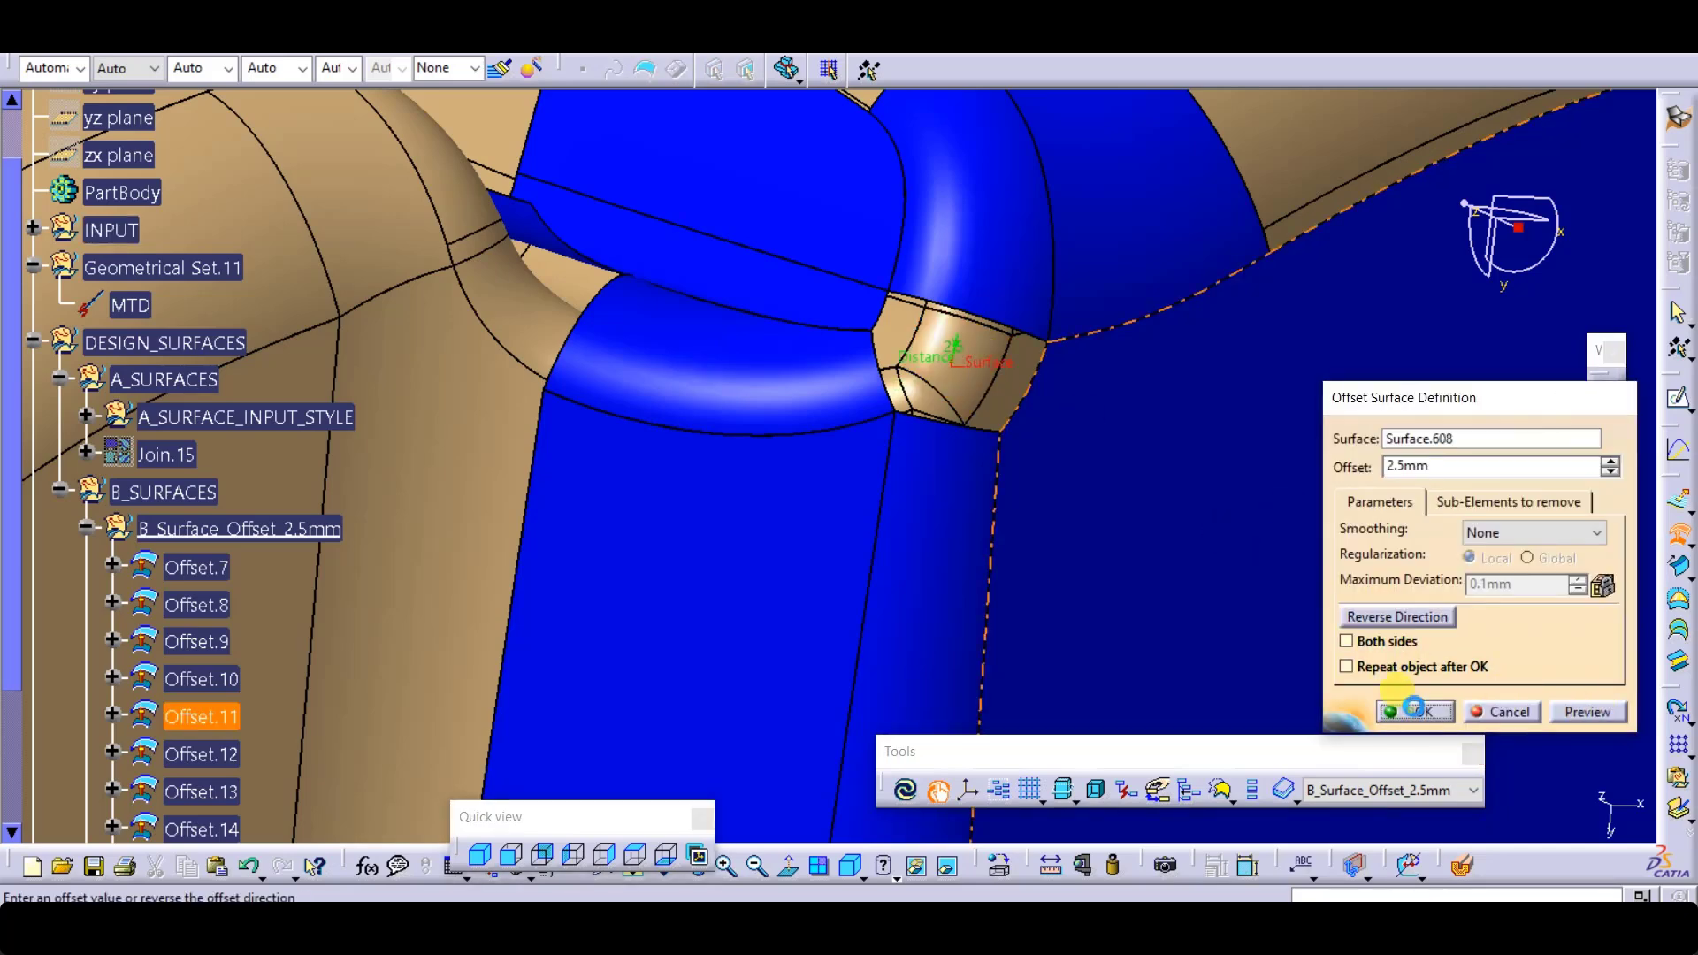
Step: Try to offset Surface.600, the small triangular face in the corner gap, by 2.5 mm in either direction
middle_drag(917, 342, 1035, 416)
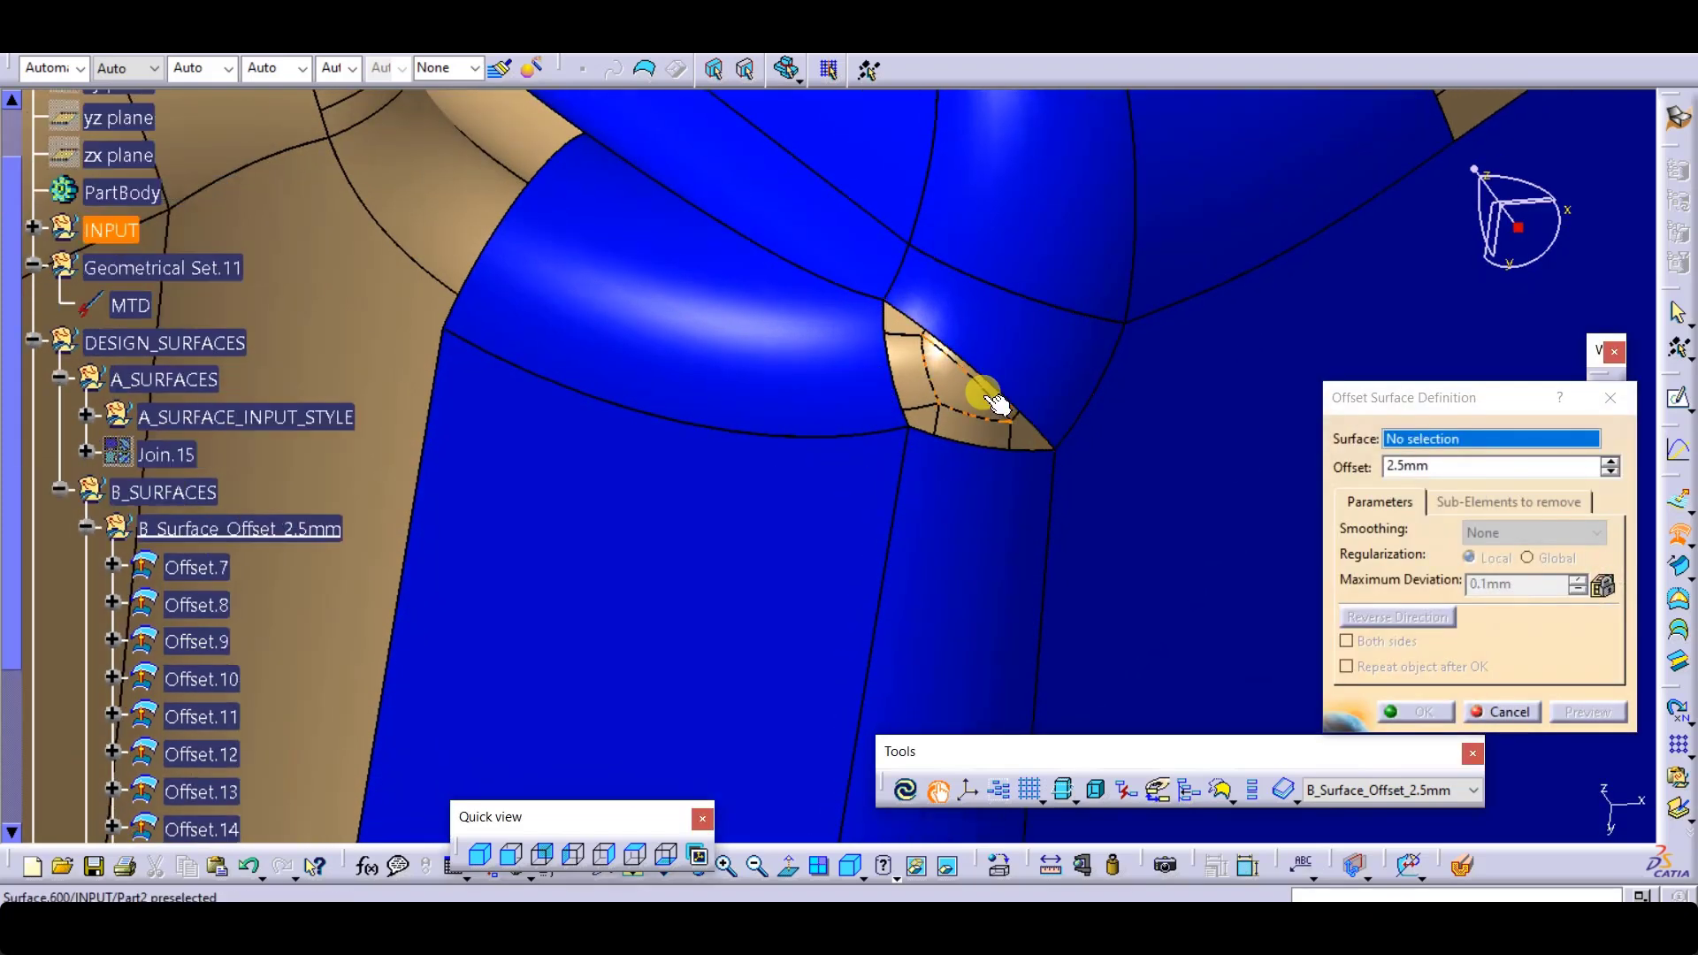
click(998, 404)
click(1588, 713)
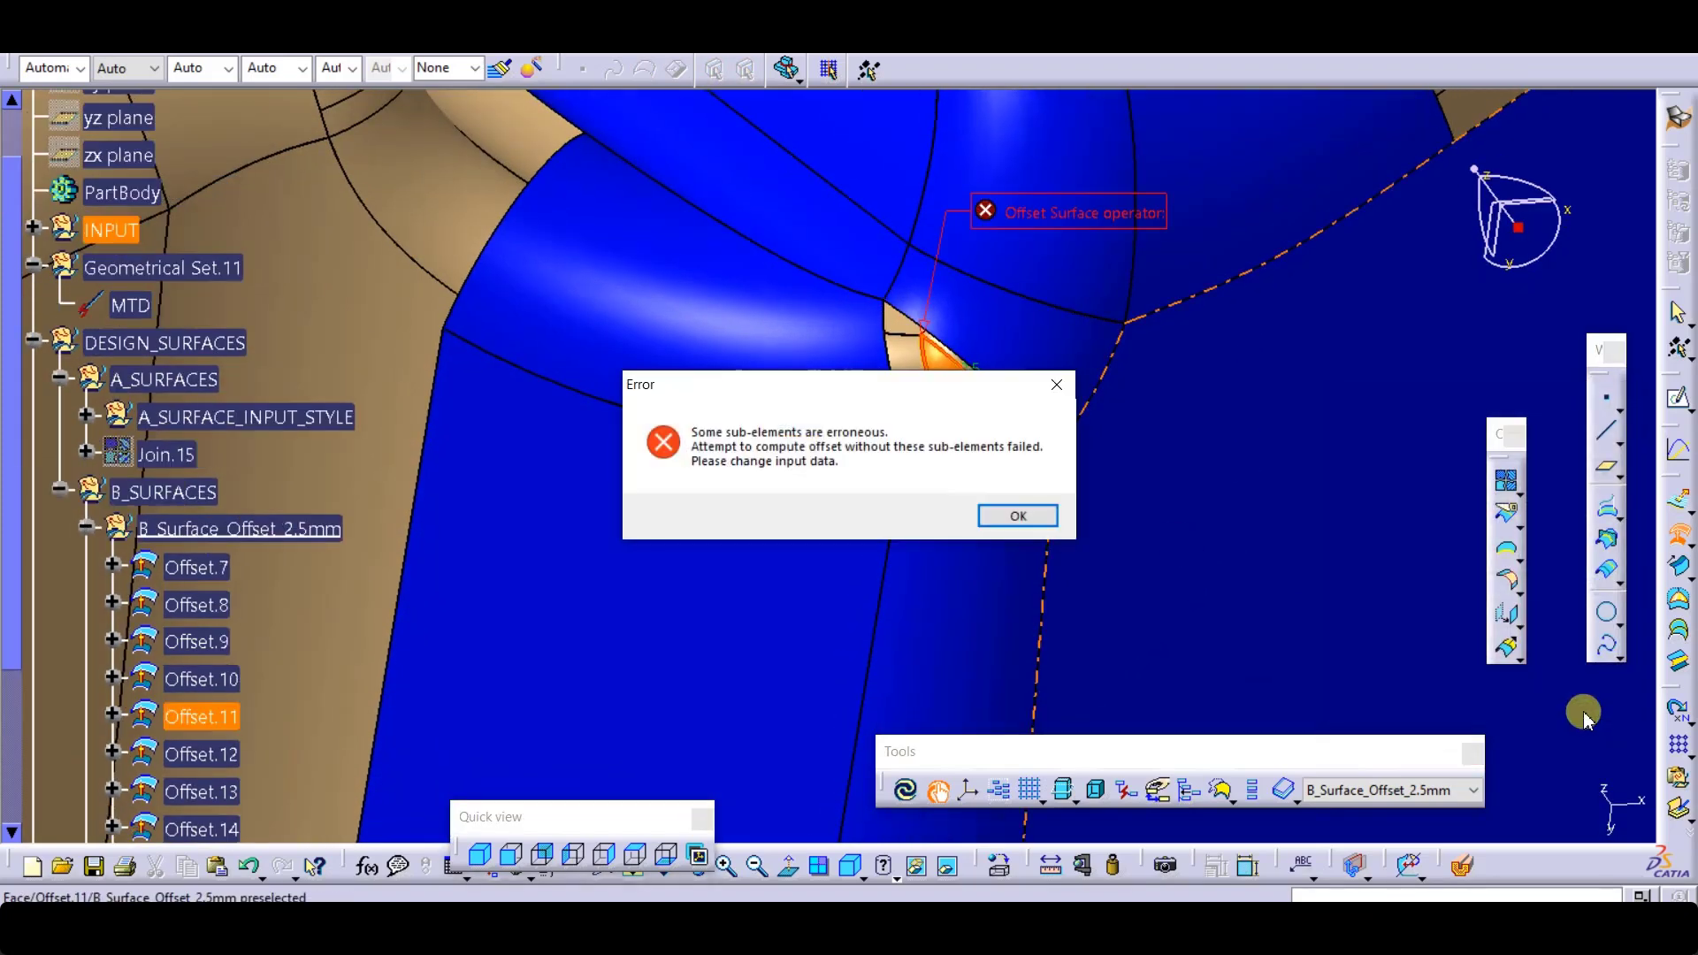
click(1018, 516)
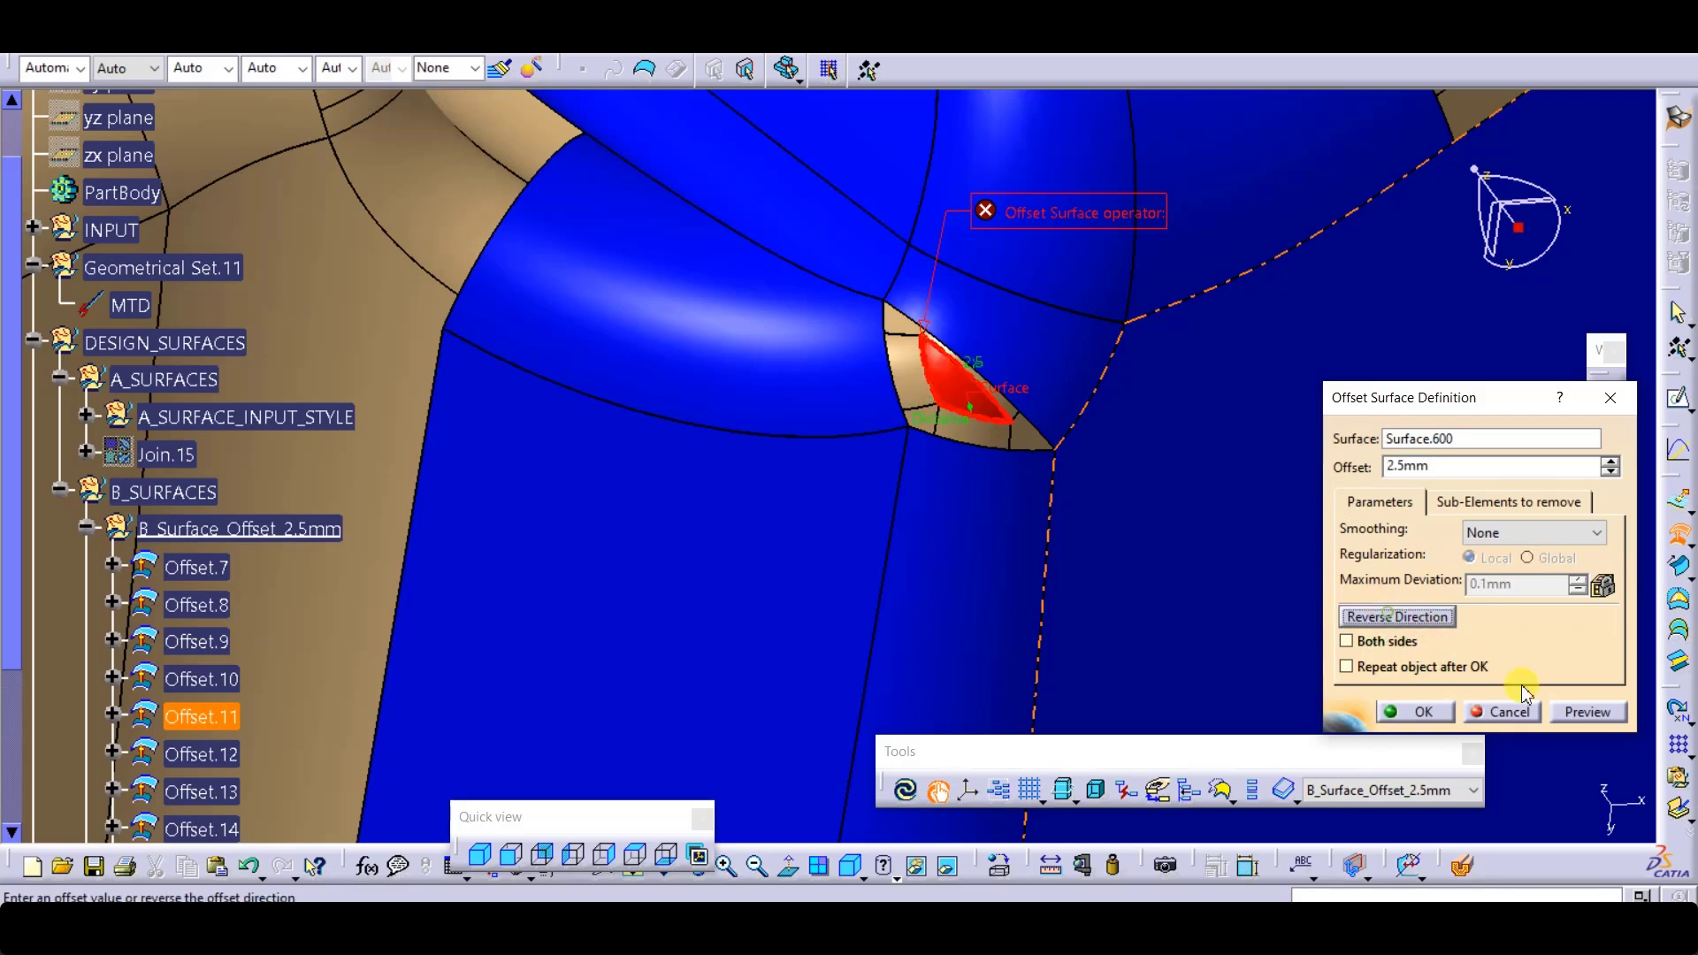
click(1604, 722)
click(1015, 513)
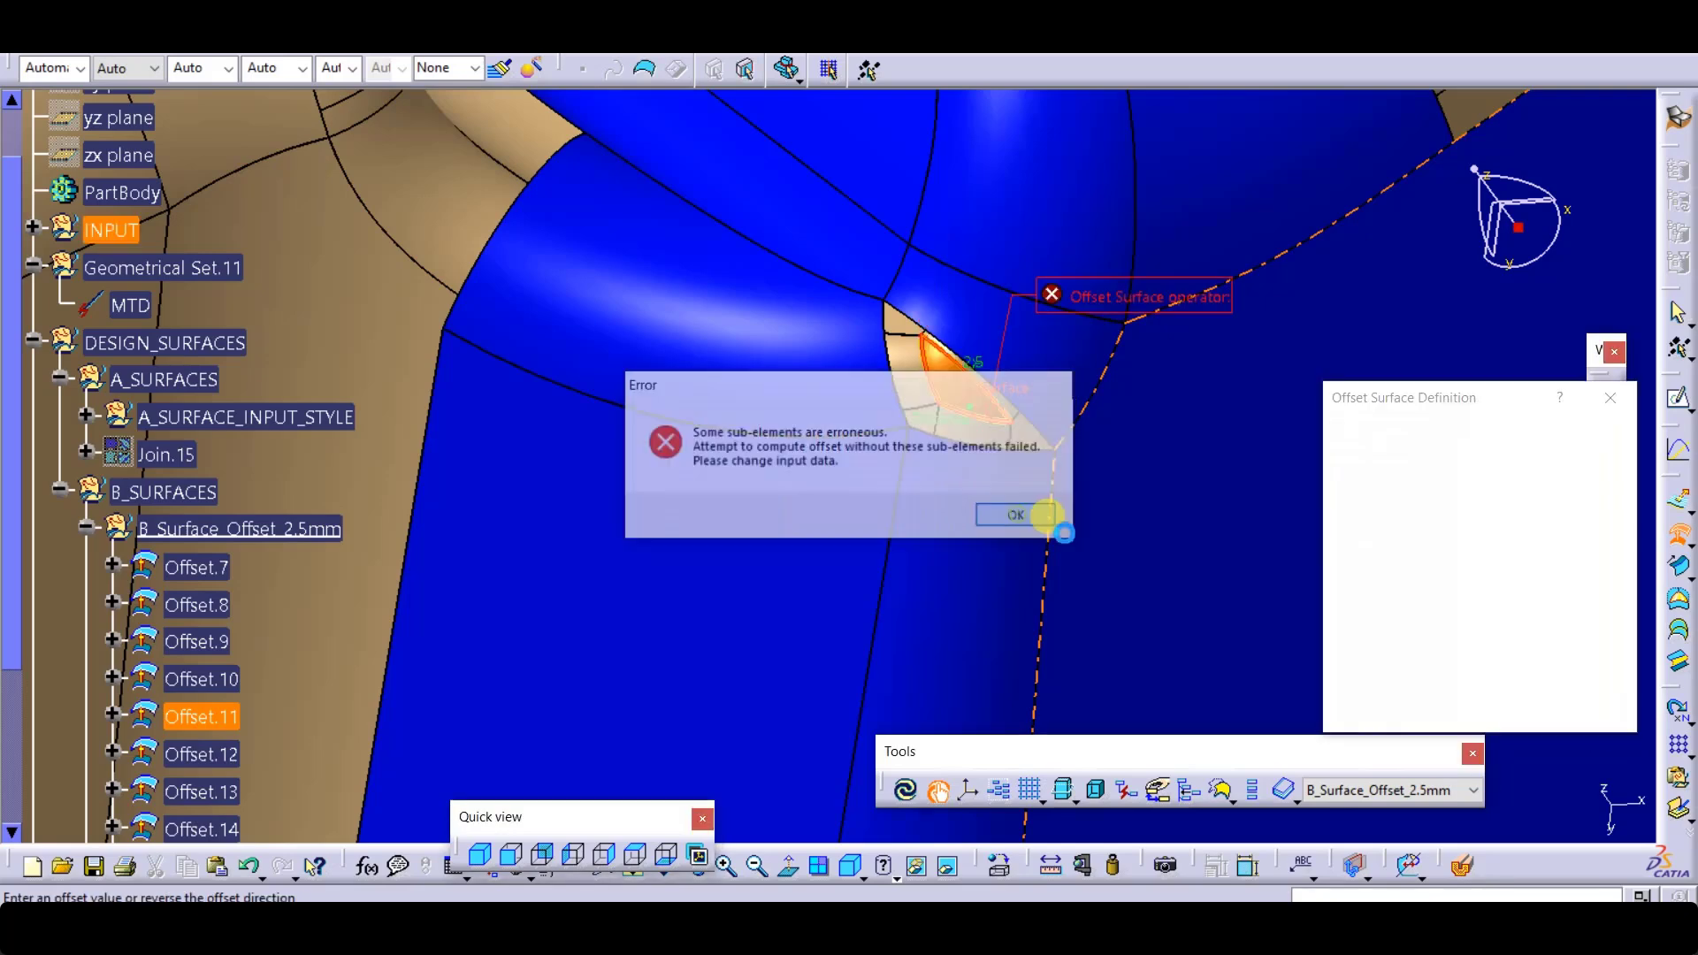
click(1503, 713)
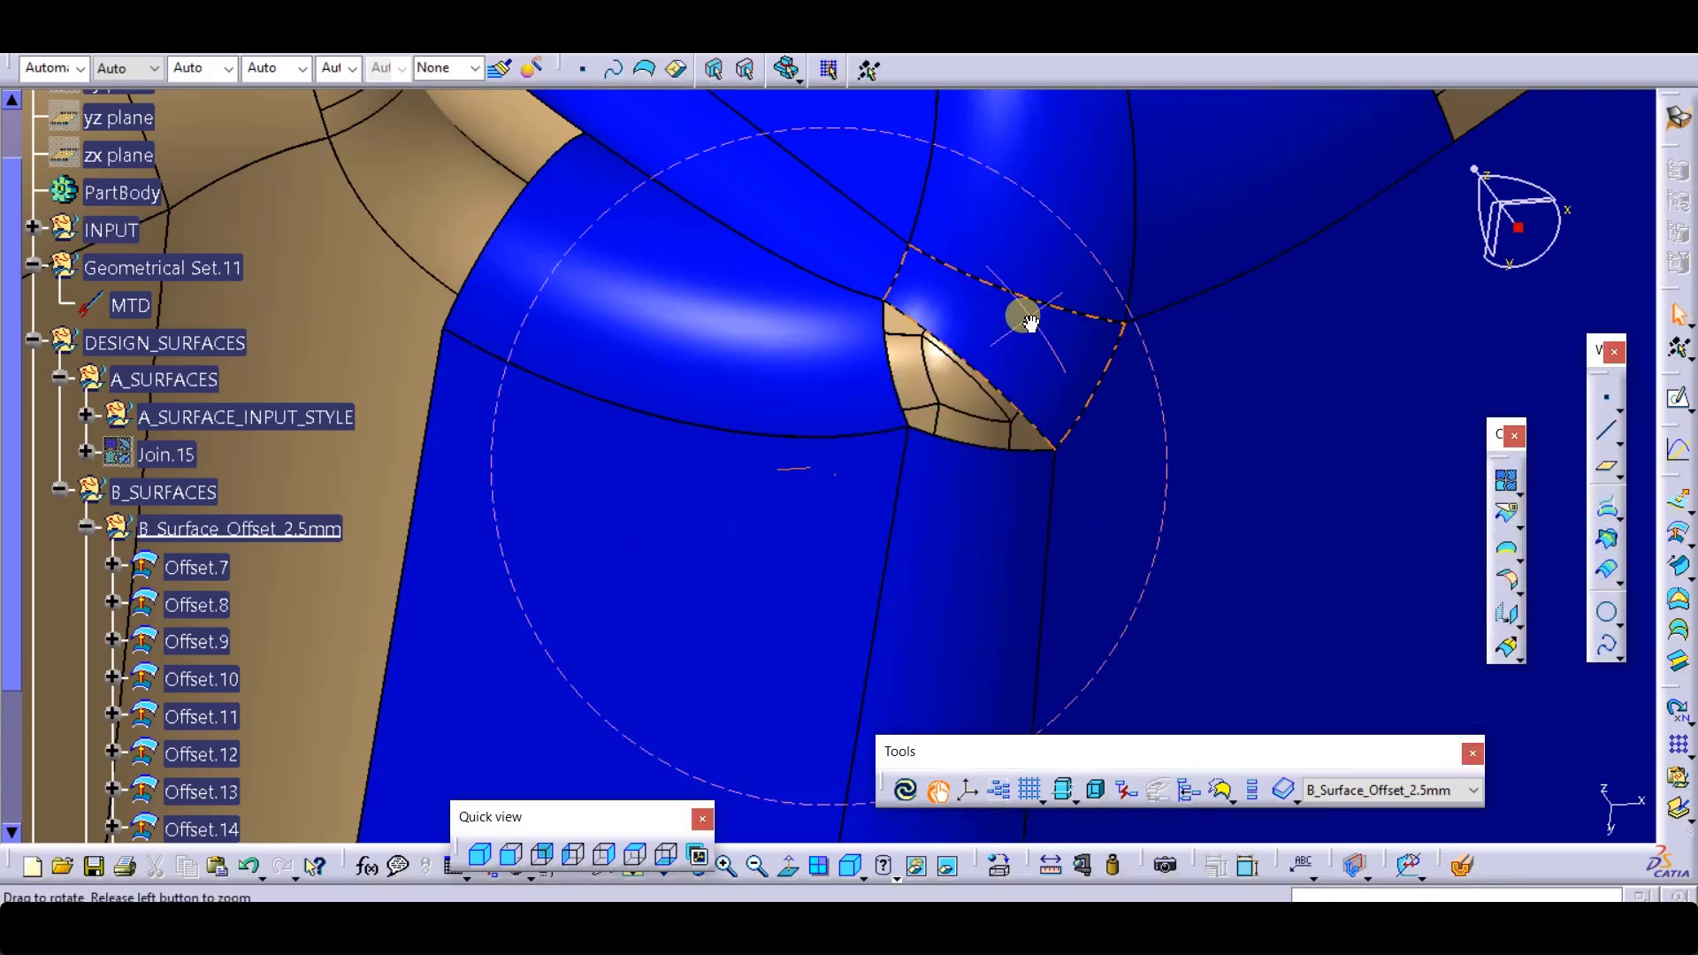
Step: Remove the small offset corner face from view to examine the input faces beneath it, and undo the removal
middle_drag(1023, 311, 938, 499)
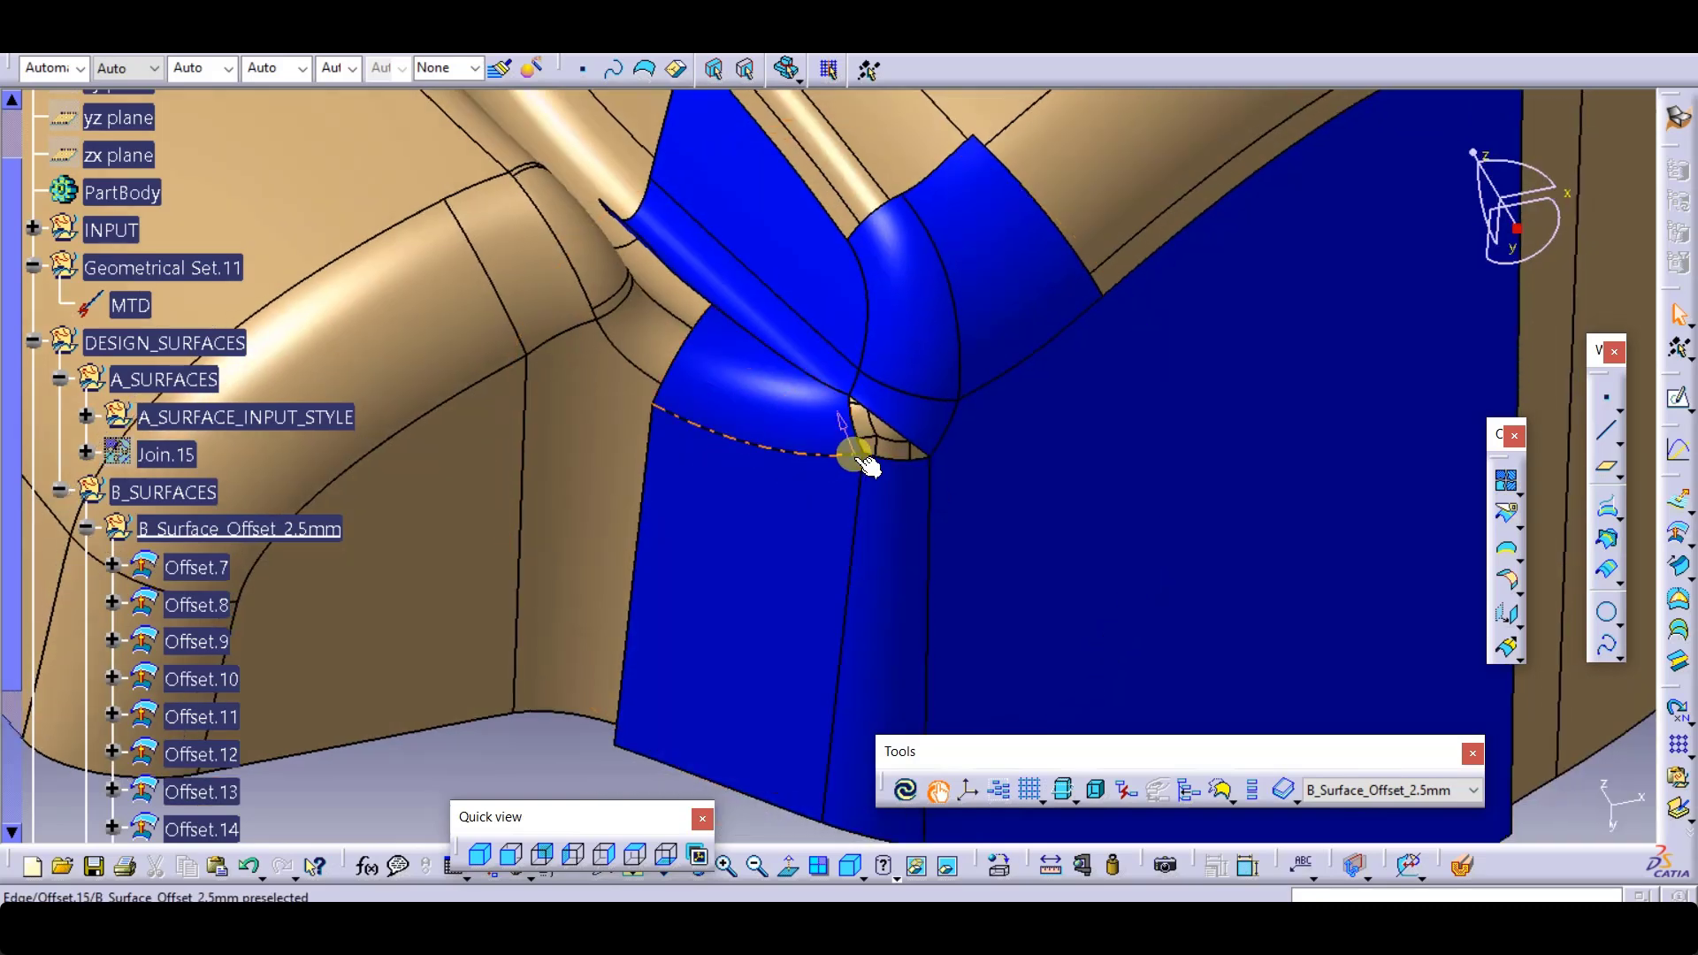
middle_drag(838, 383, 837, 227)
middle_drag(944, 371, 911, 358)
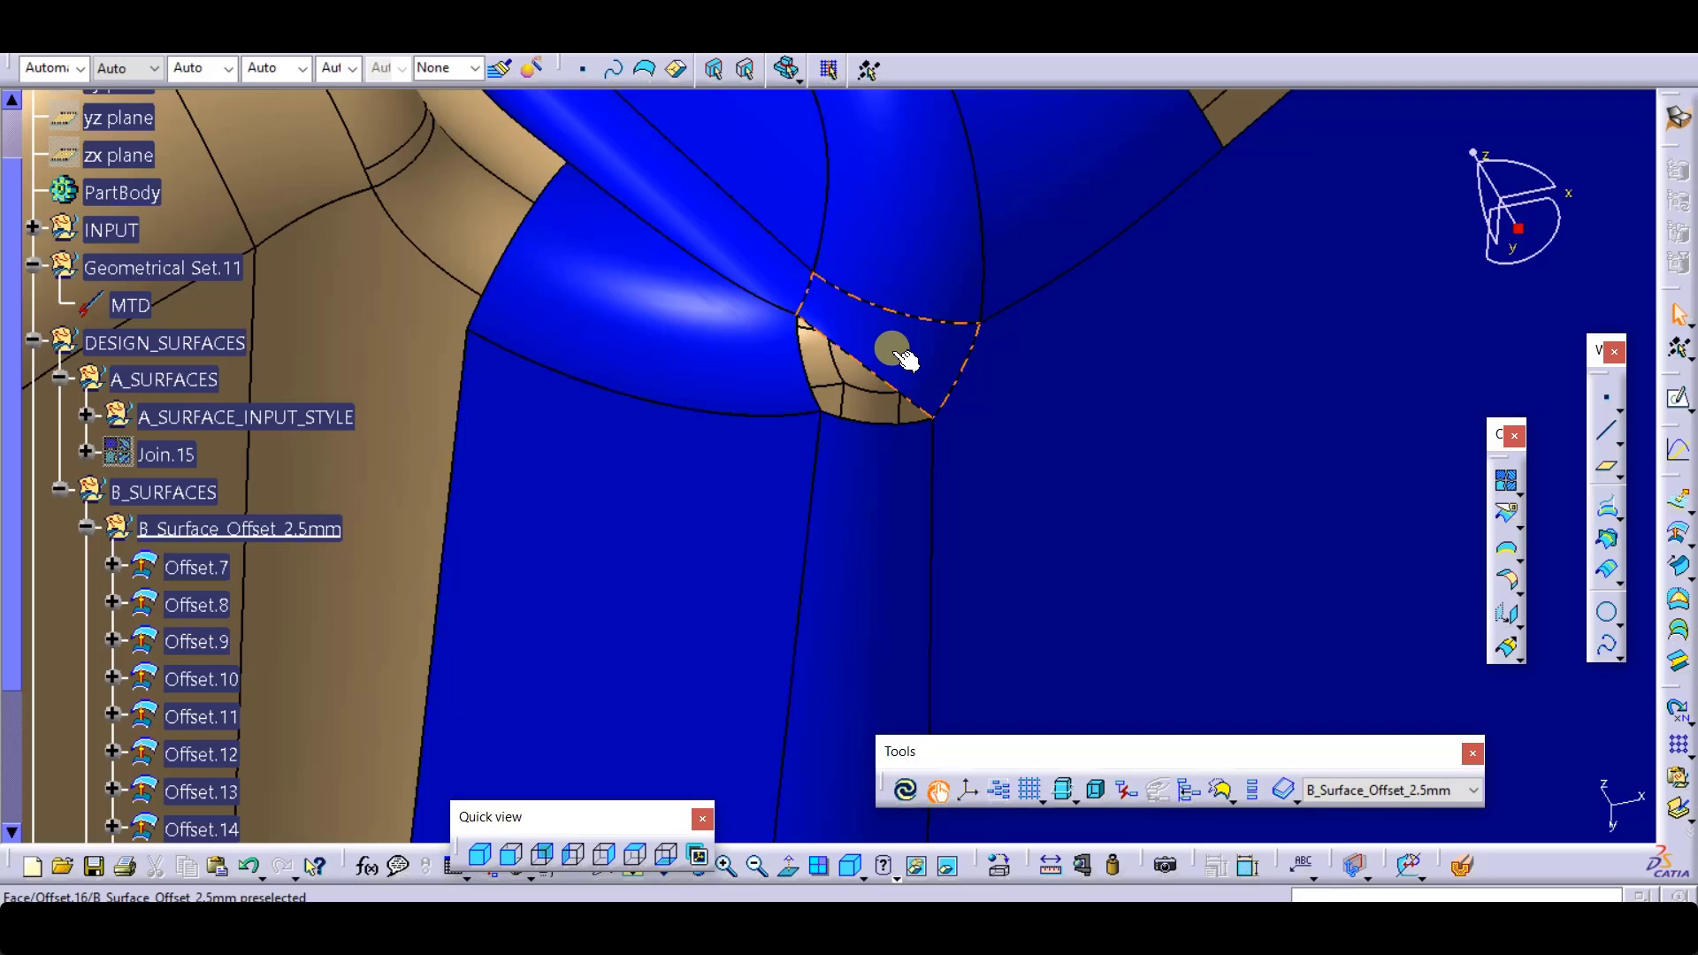
click(897, 353)
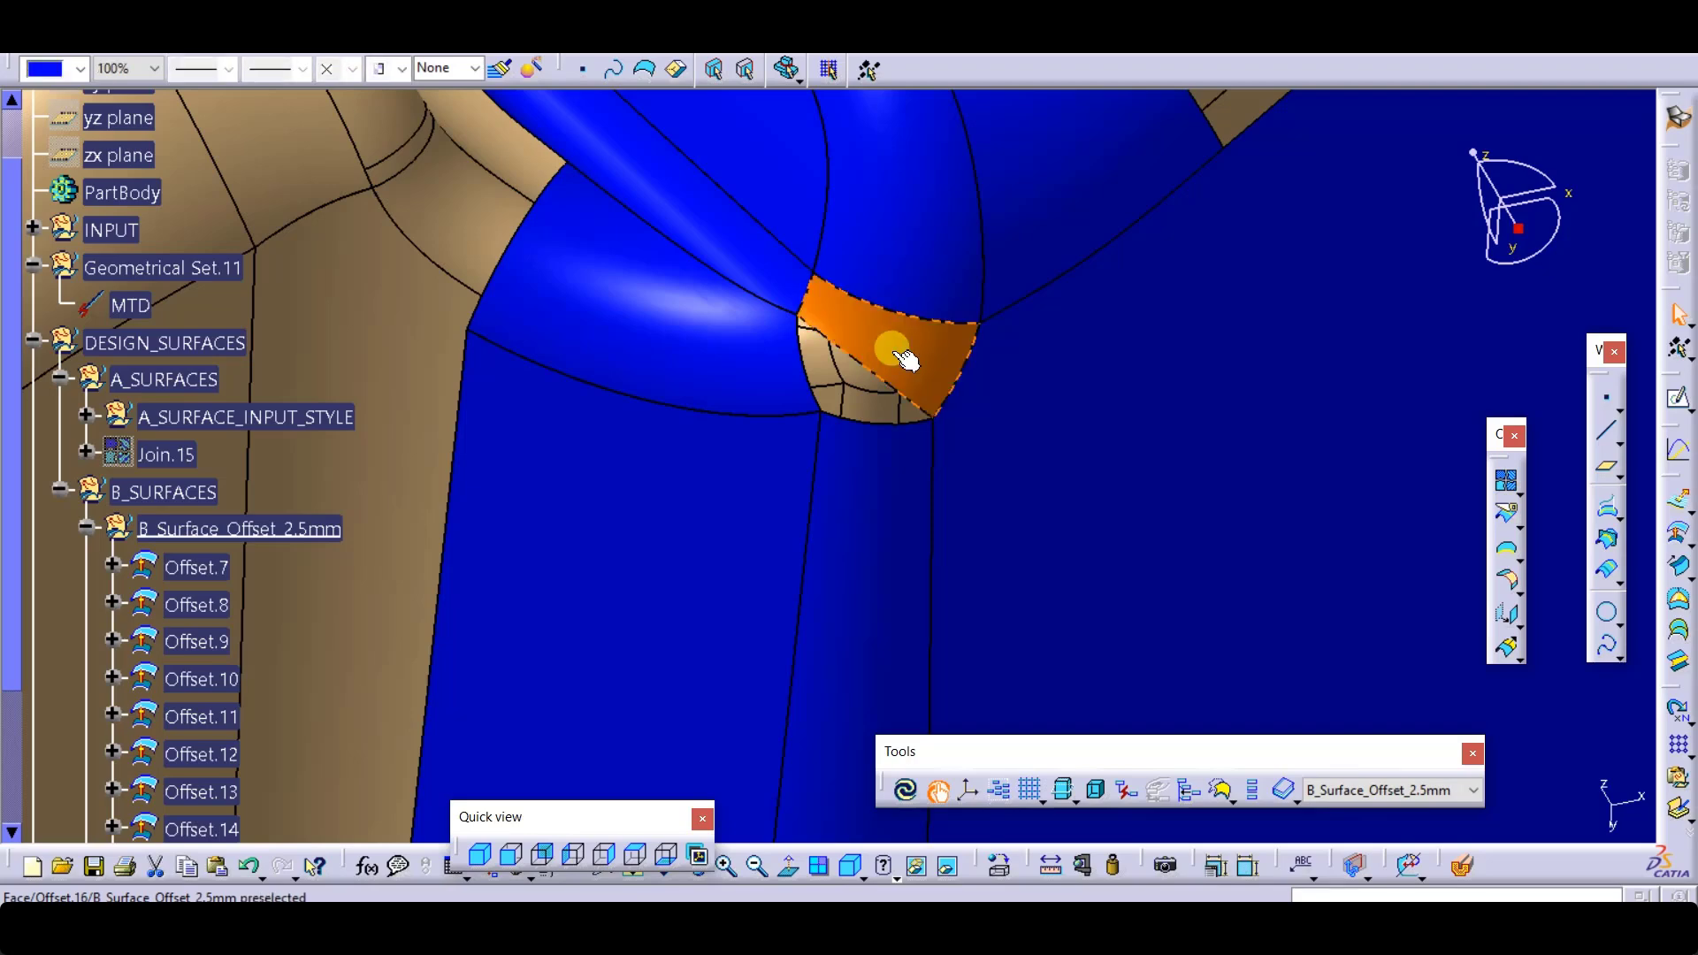
key(Delete)
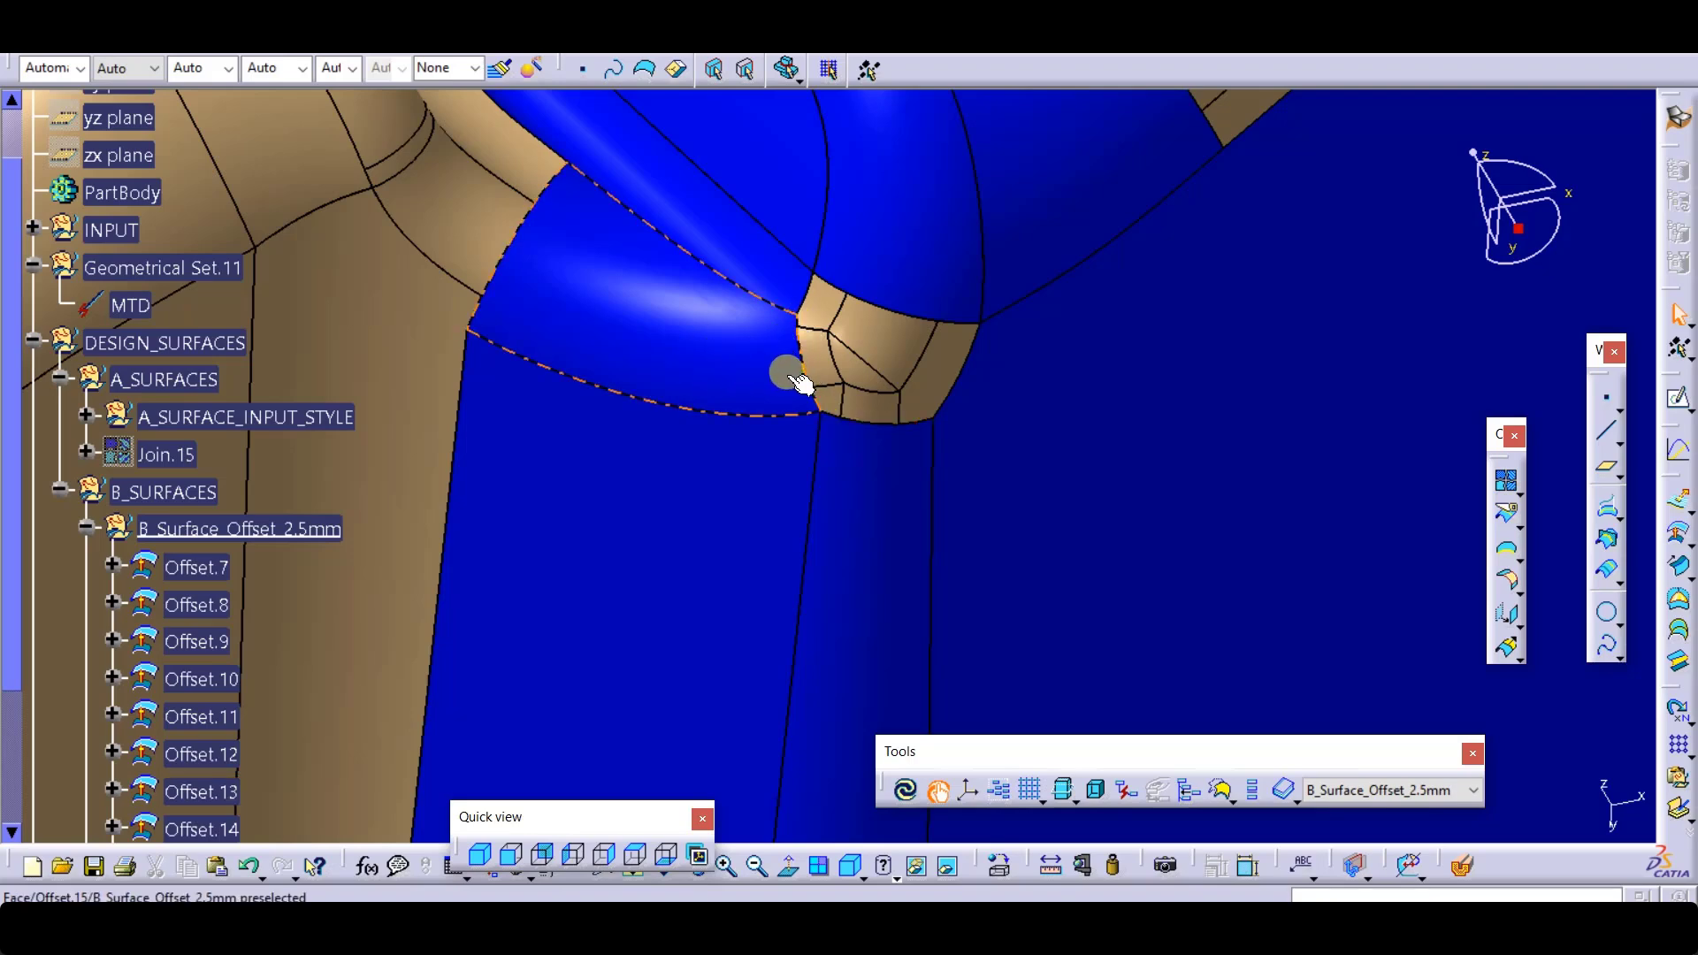
click(743, 369)
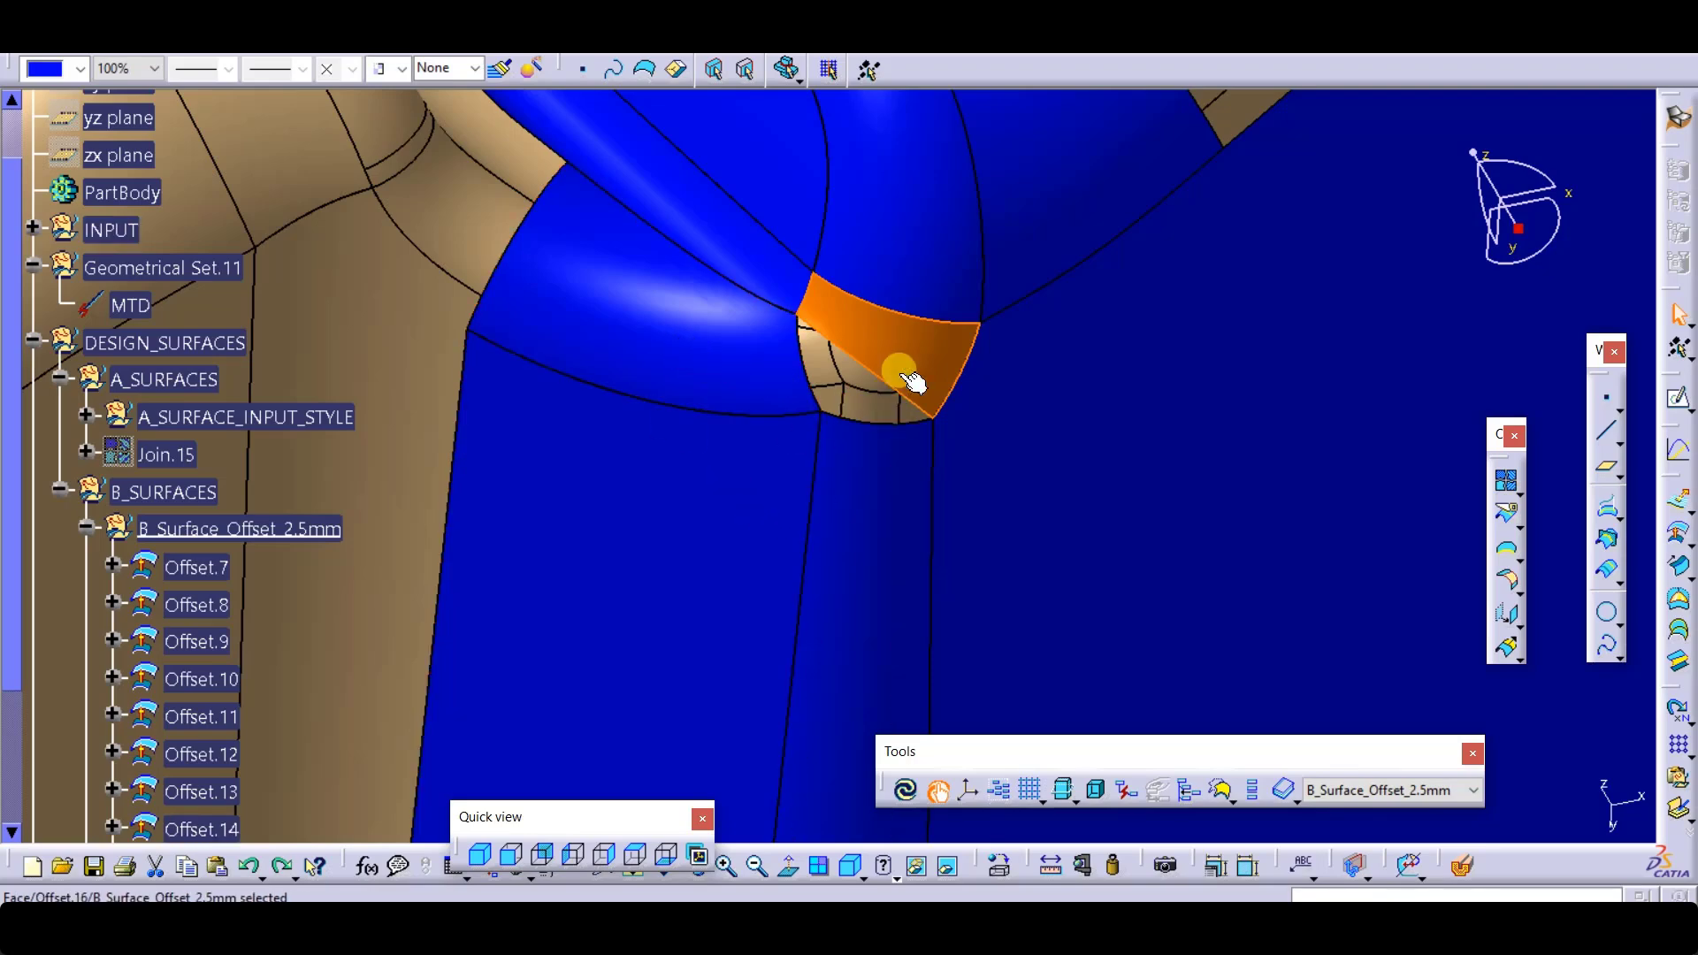
key(Escape)
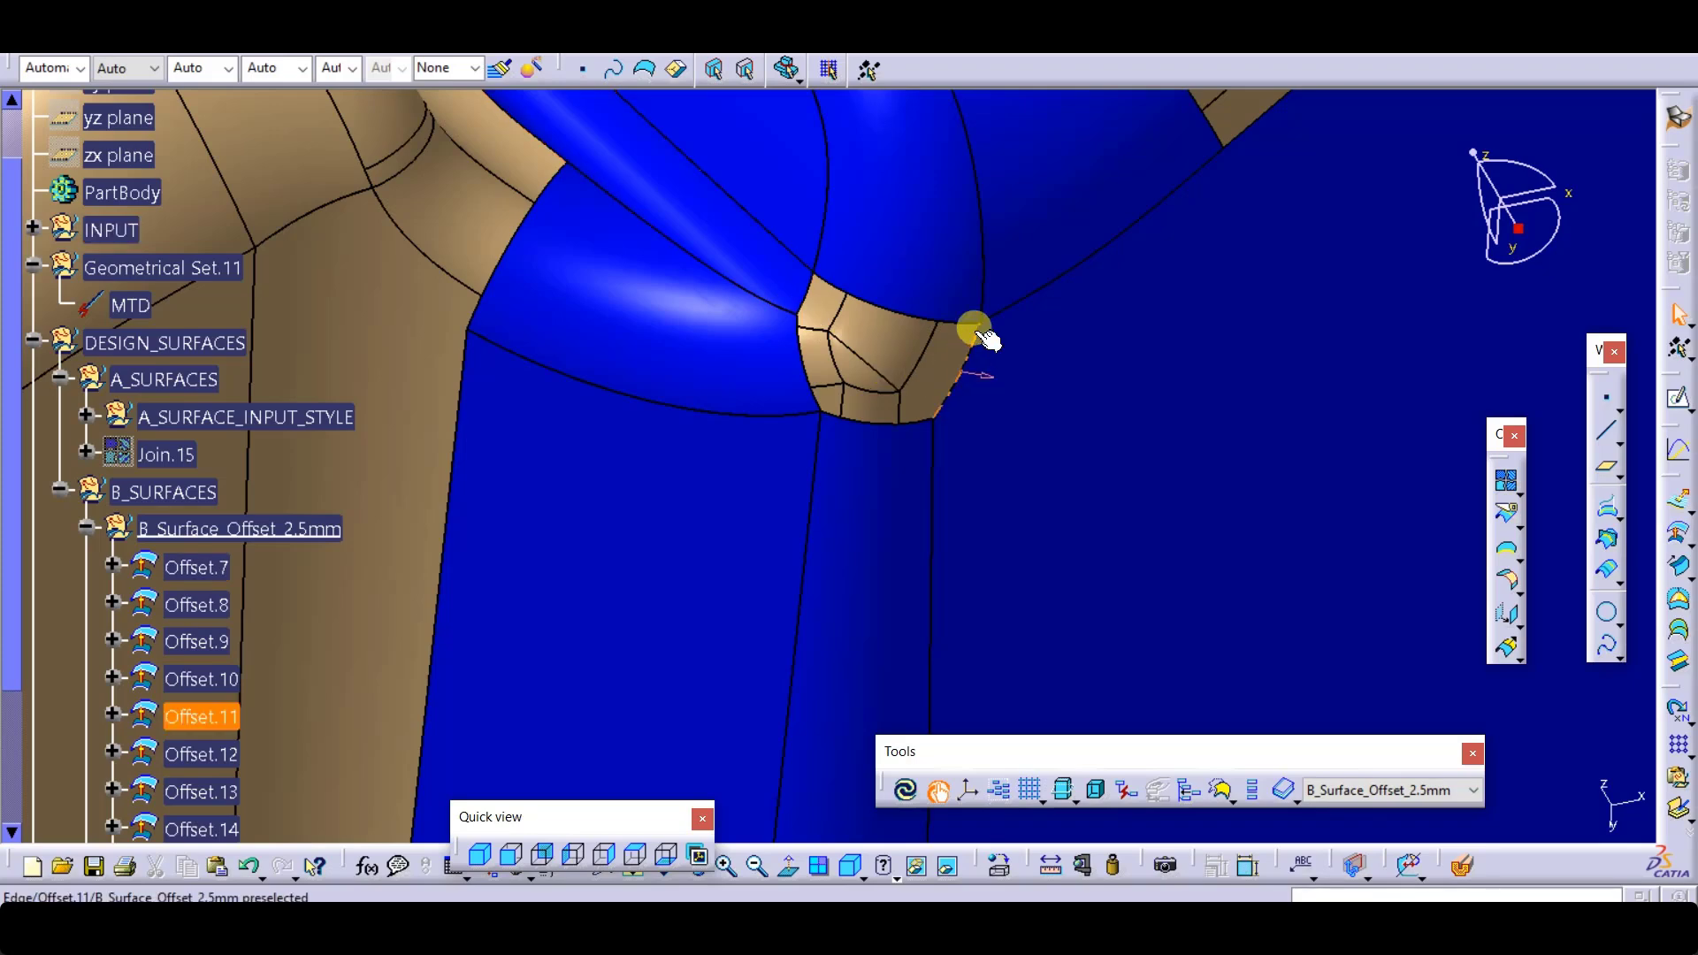
right_click(1042, 367)
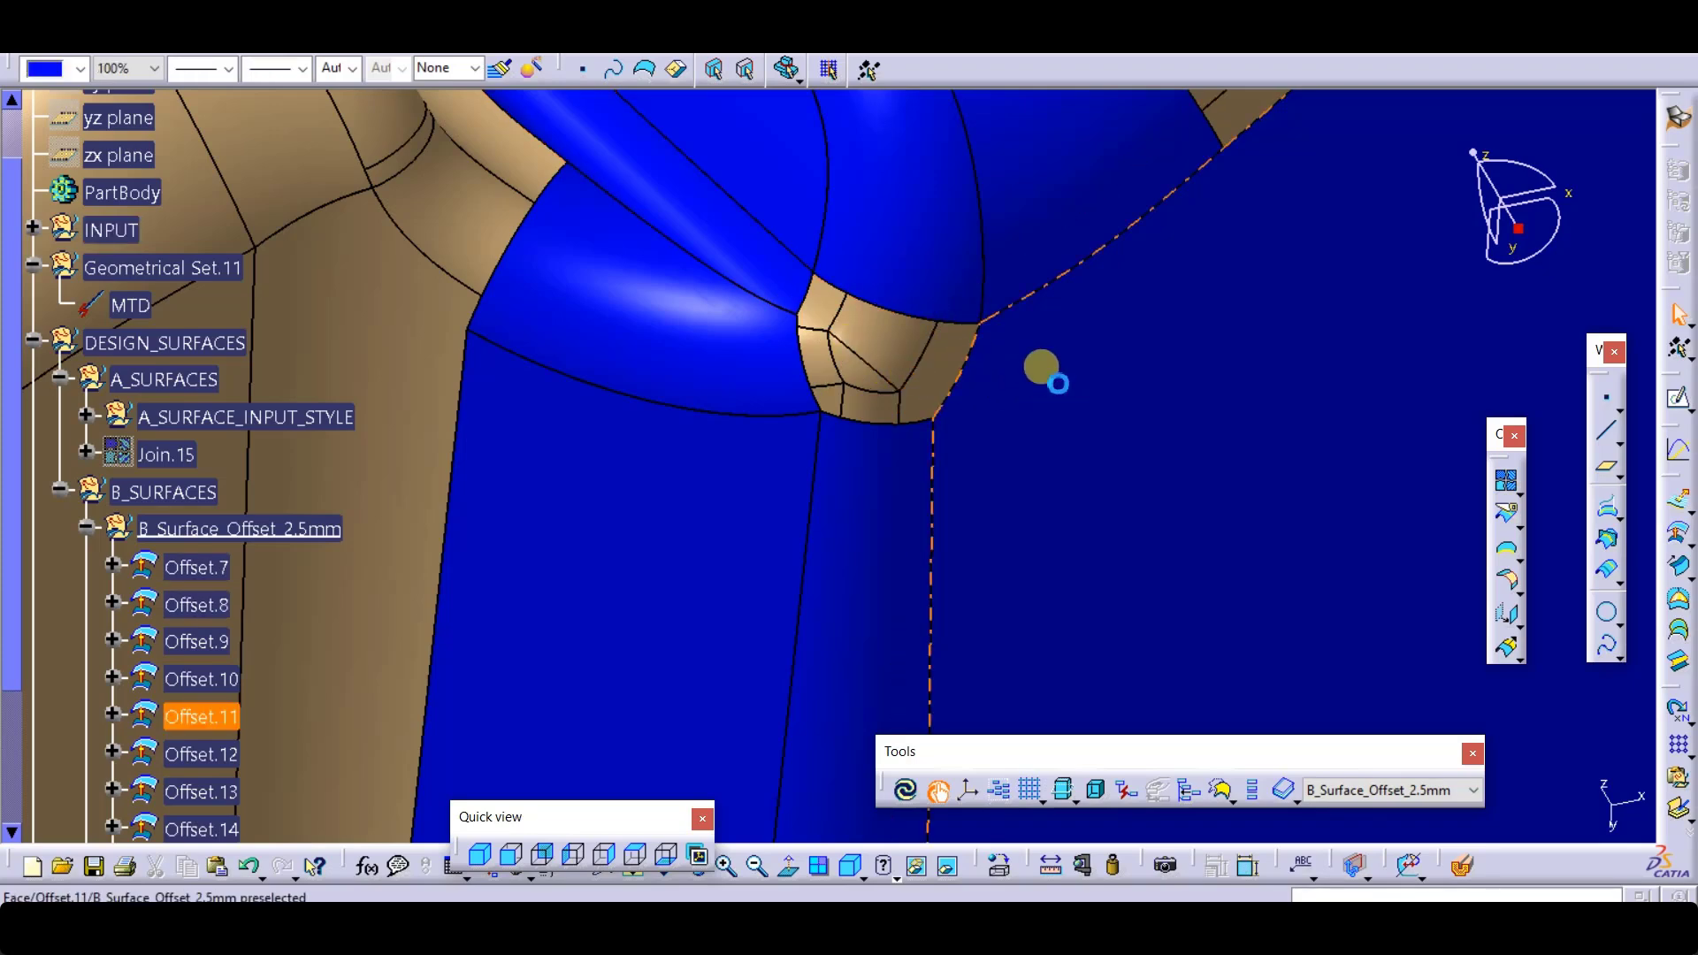
key(ctrl+z)
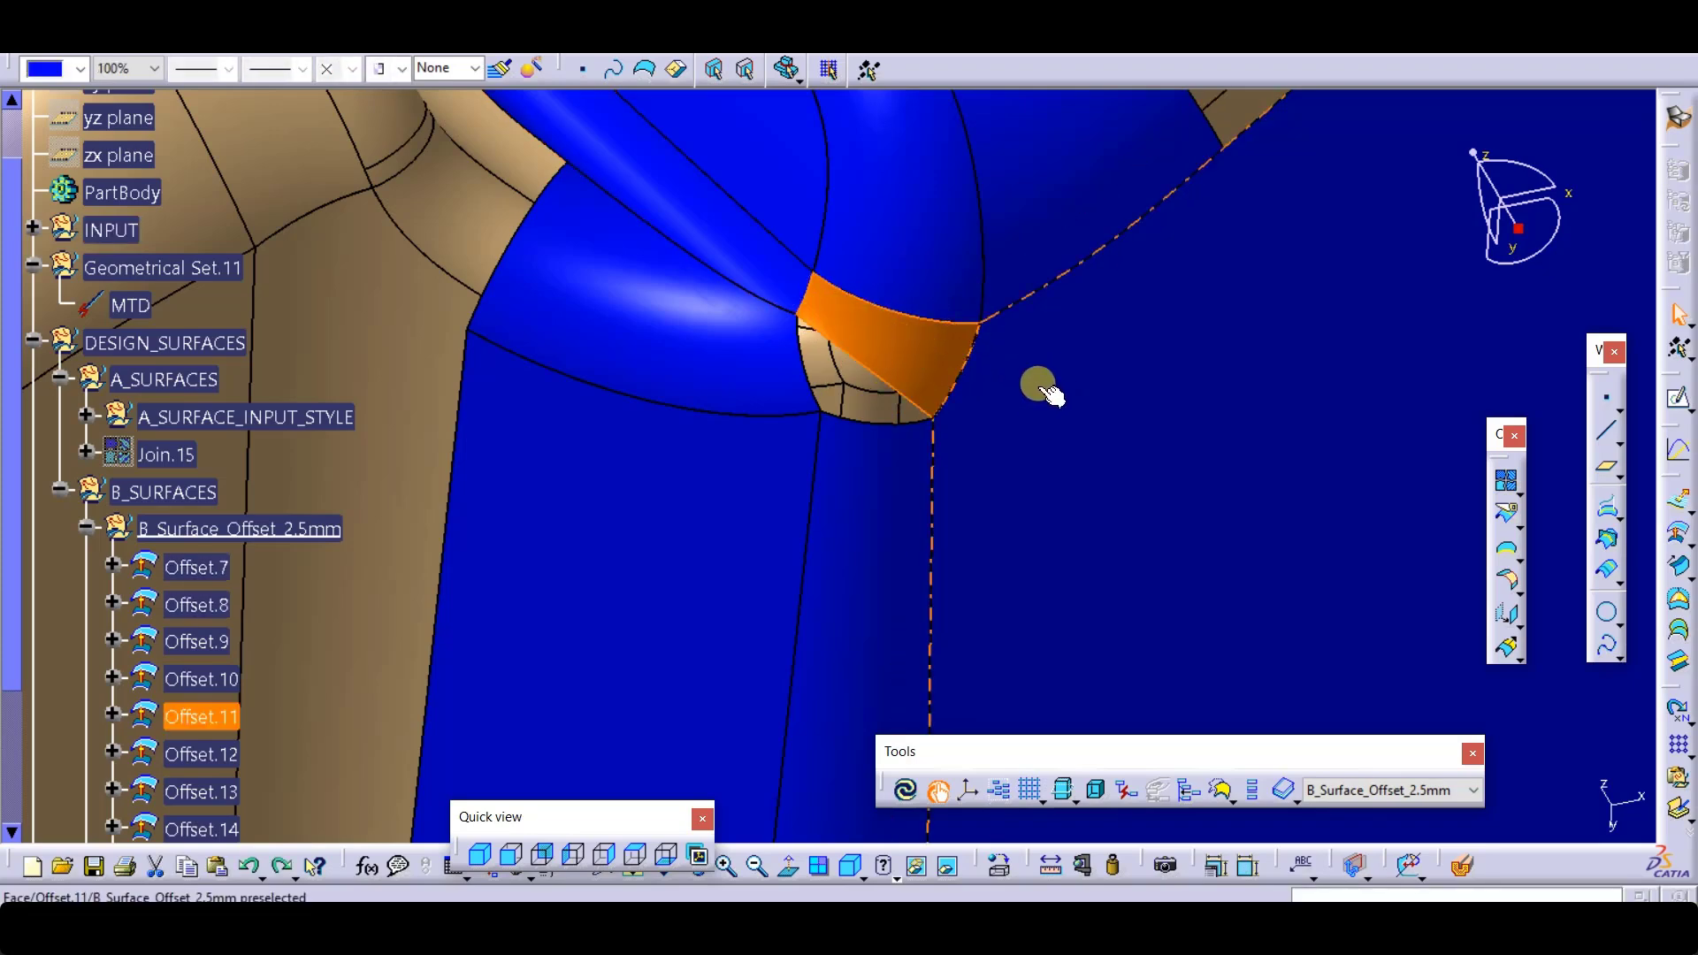
Step: Start a spline at the upper corner of the gap, with its tangent direction taken from the adjoining Offset.15 edge
middle_drag(1042, 387, 1008, 496)
click(1575, 769)
click(1603, 650)
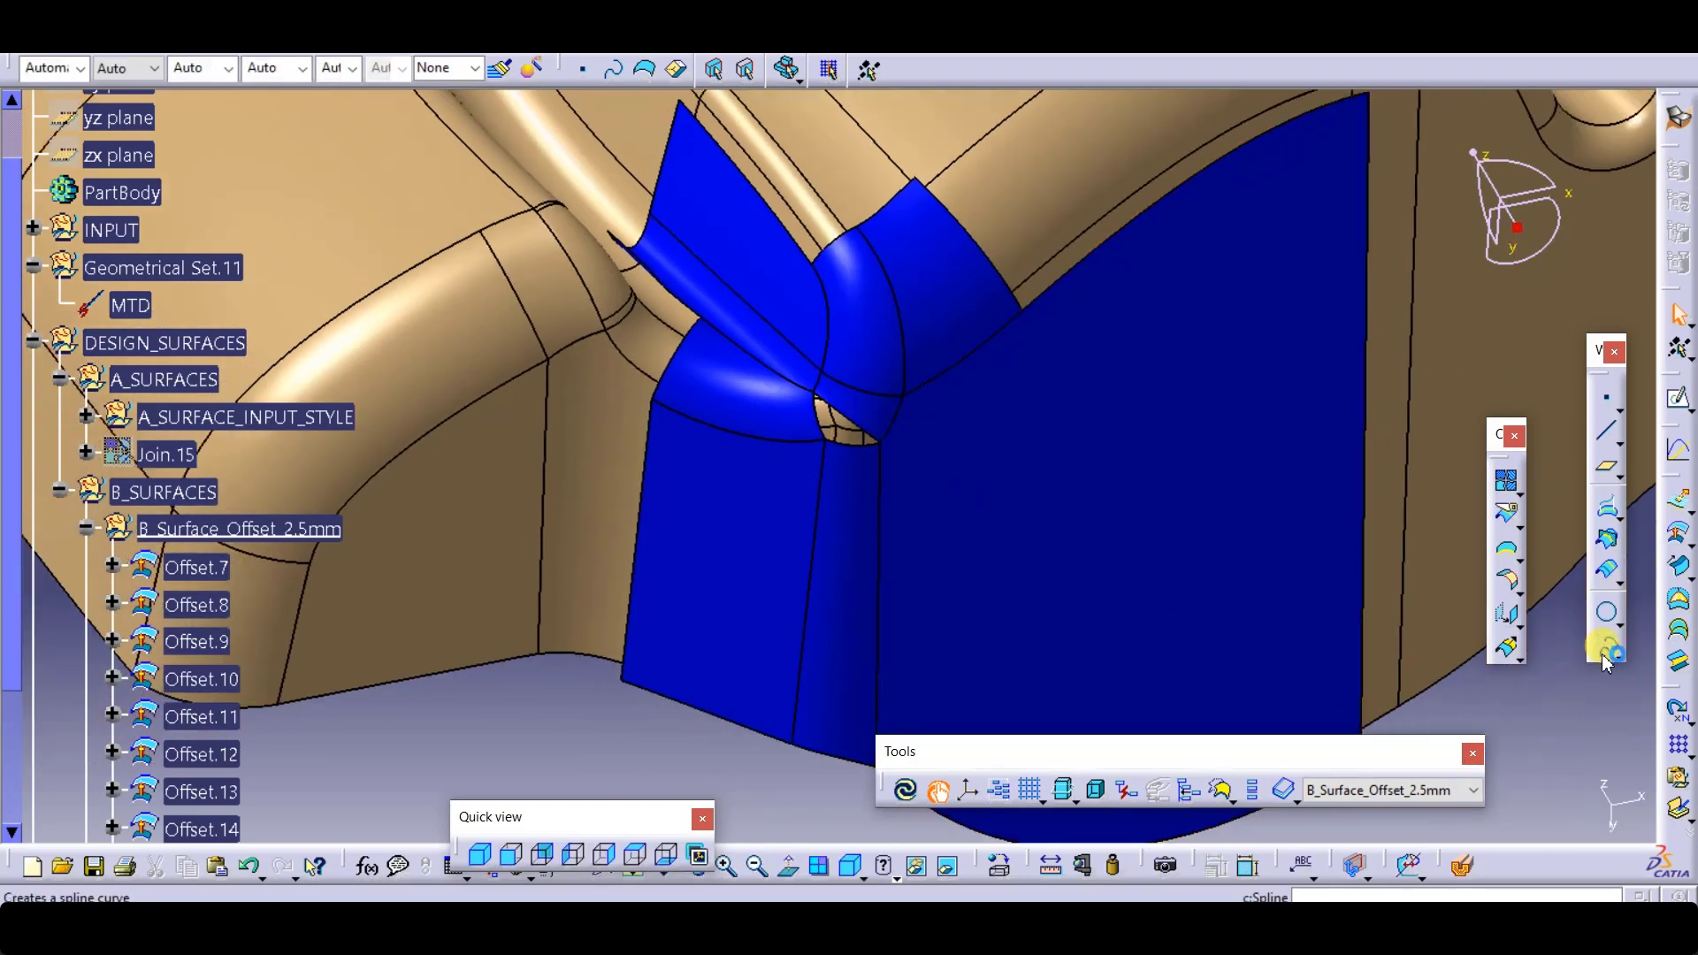
middle_drag(921, 357, 916, 208)
middle_drag(791, 286, 770, 416)
scroll(769, 417, up, 1)
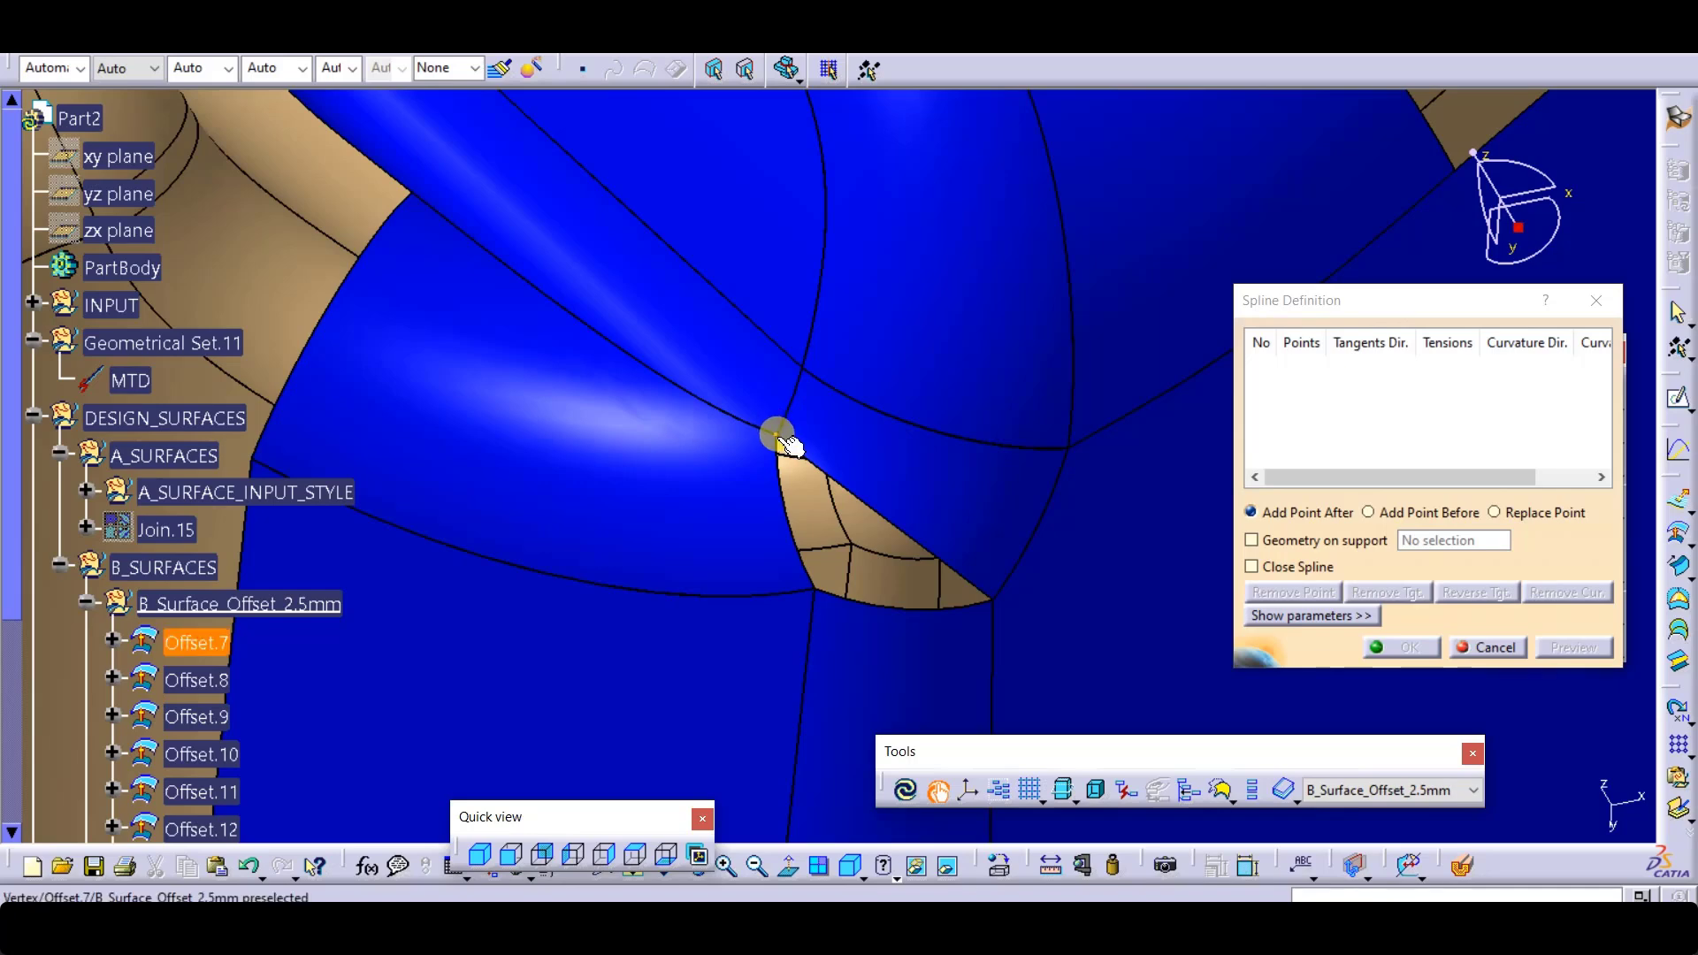
click(773, 431)
click(777, 436)
click(748, 418)
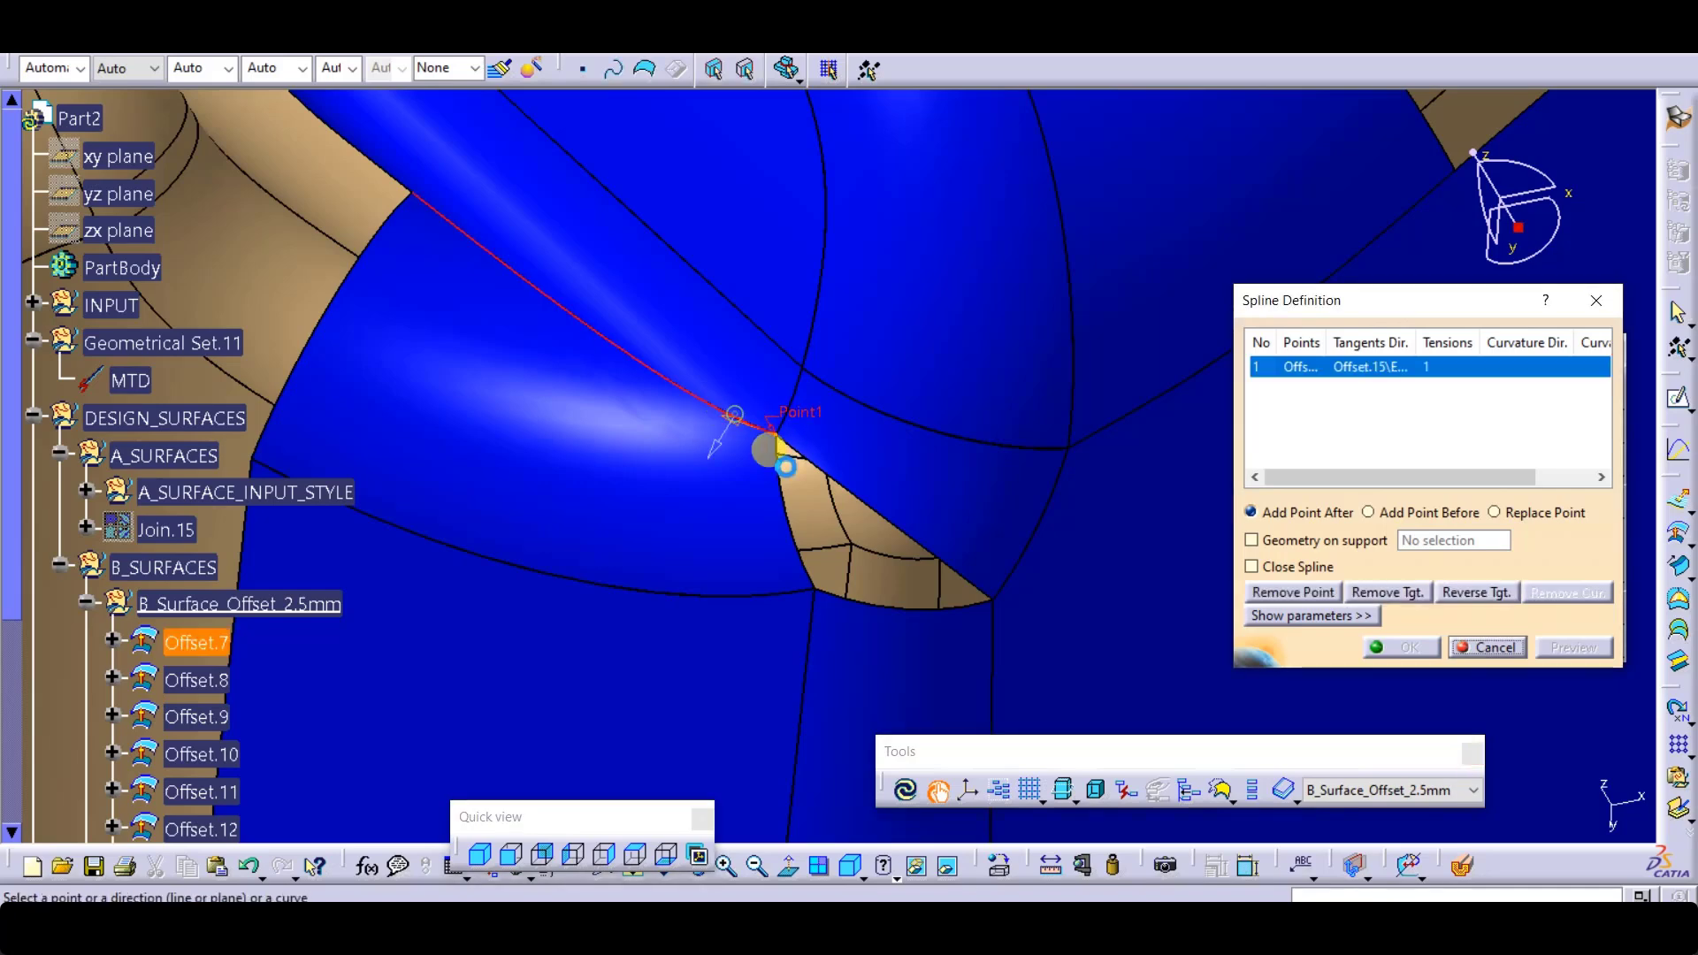
Step: Add a second spline point as an on-curve point on the Offset.11 edge, 2.782 mm from the gap's lower corner
right_click(1298, 400)
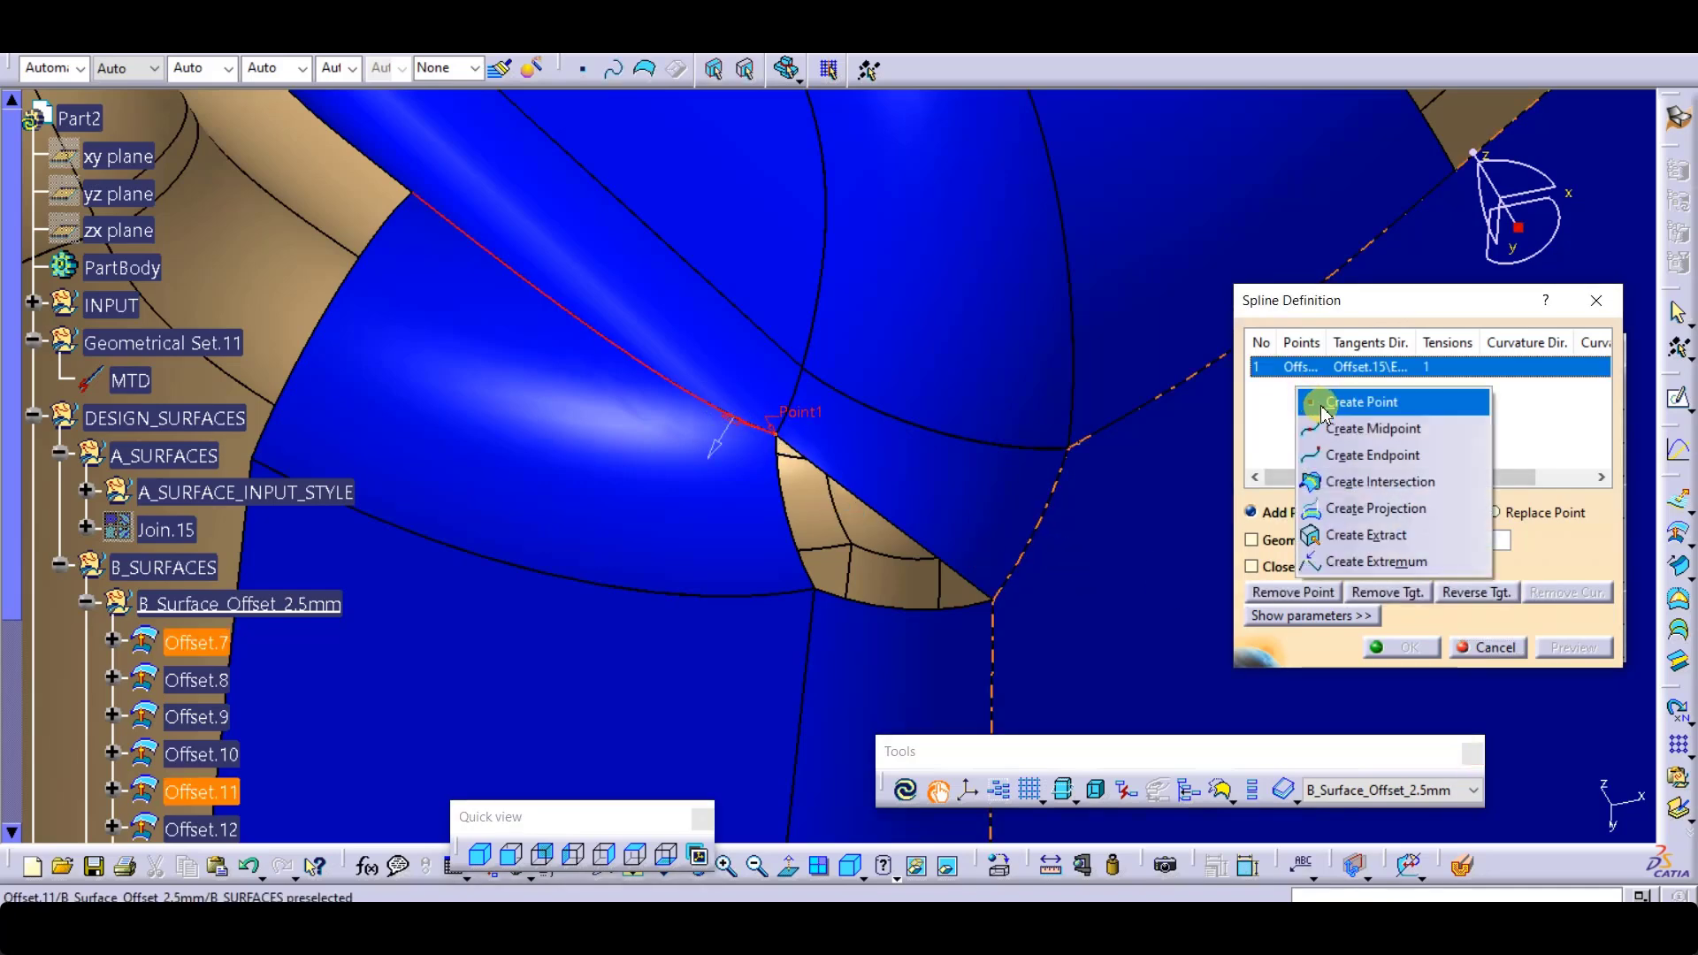
click(1305, 413)
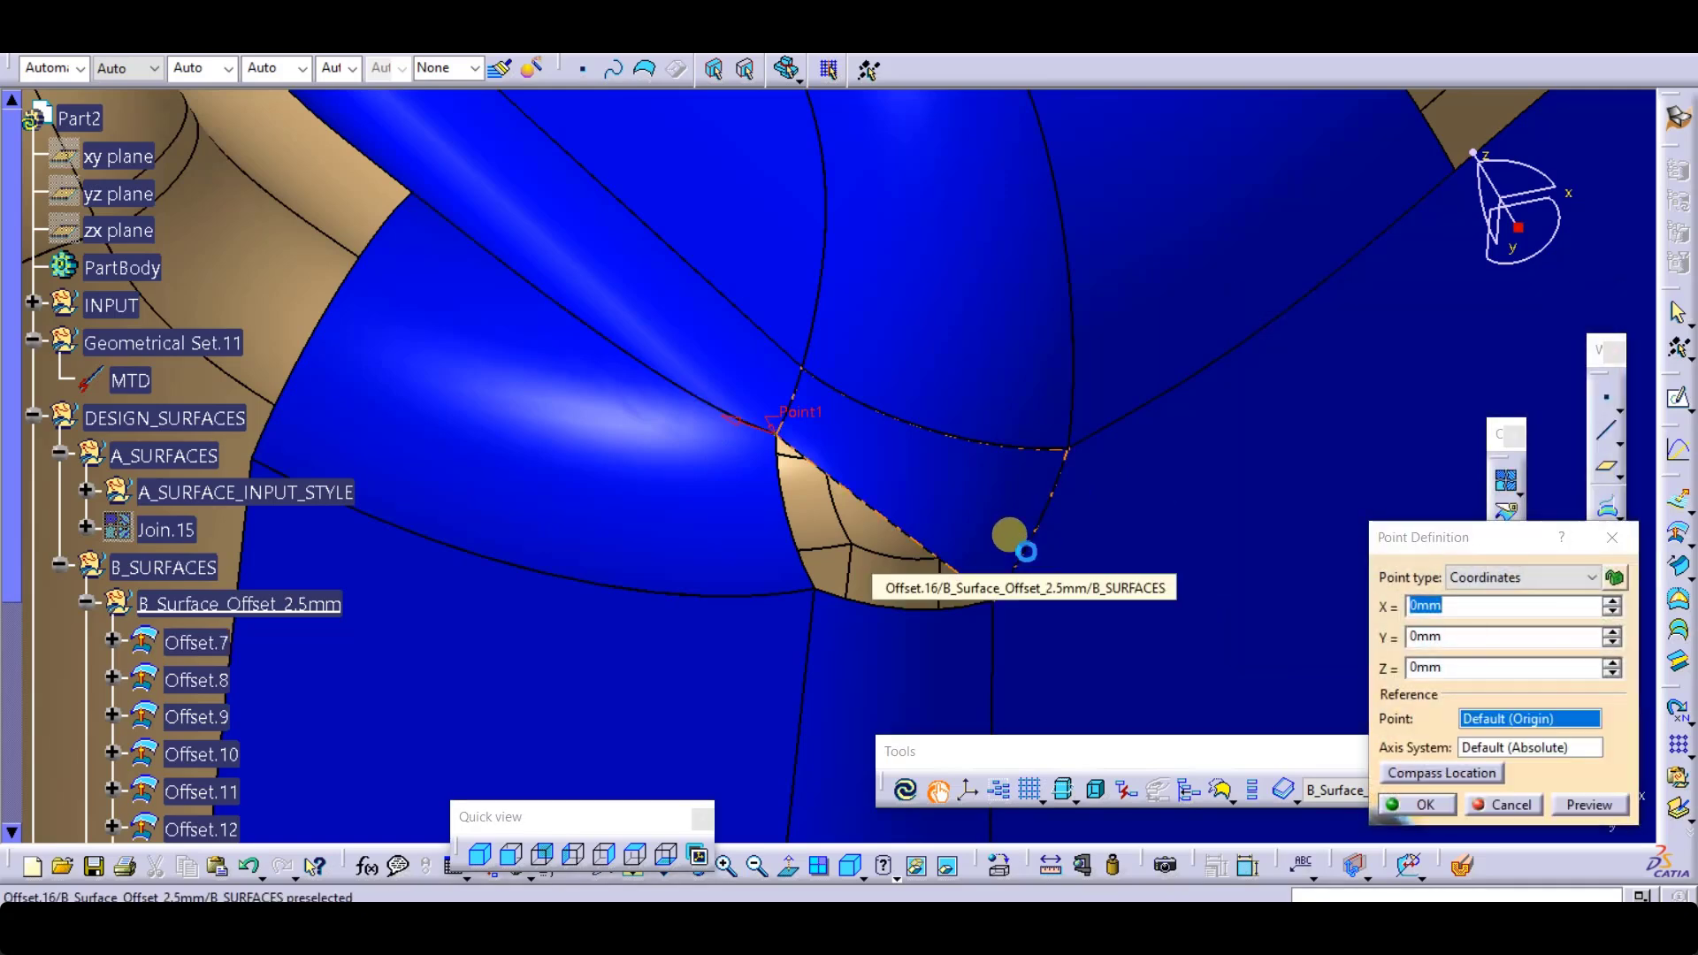
click(1023, 523)
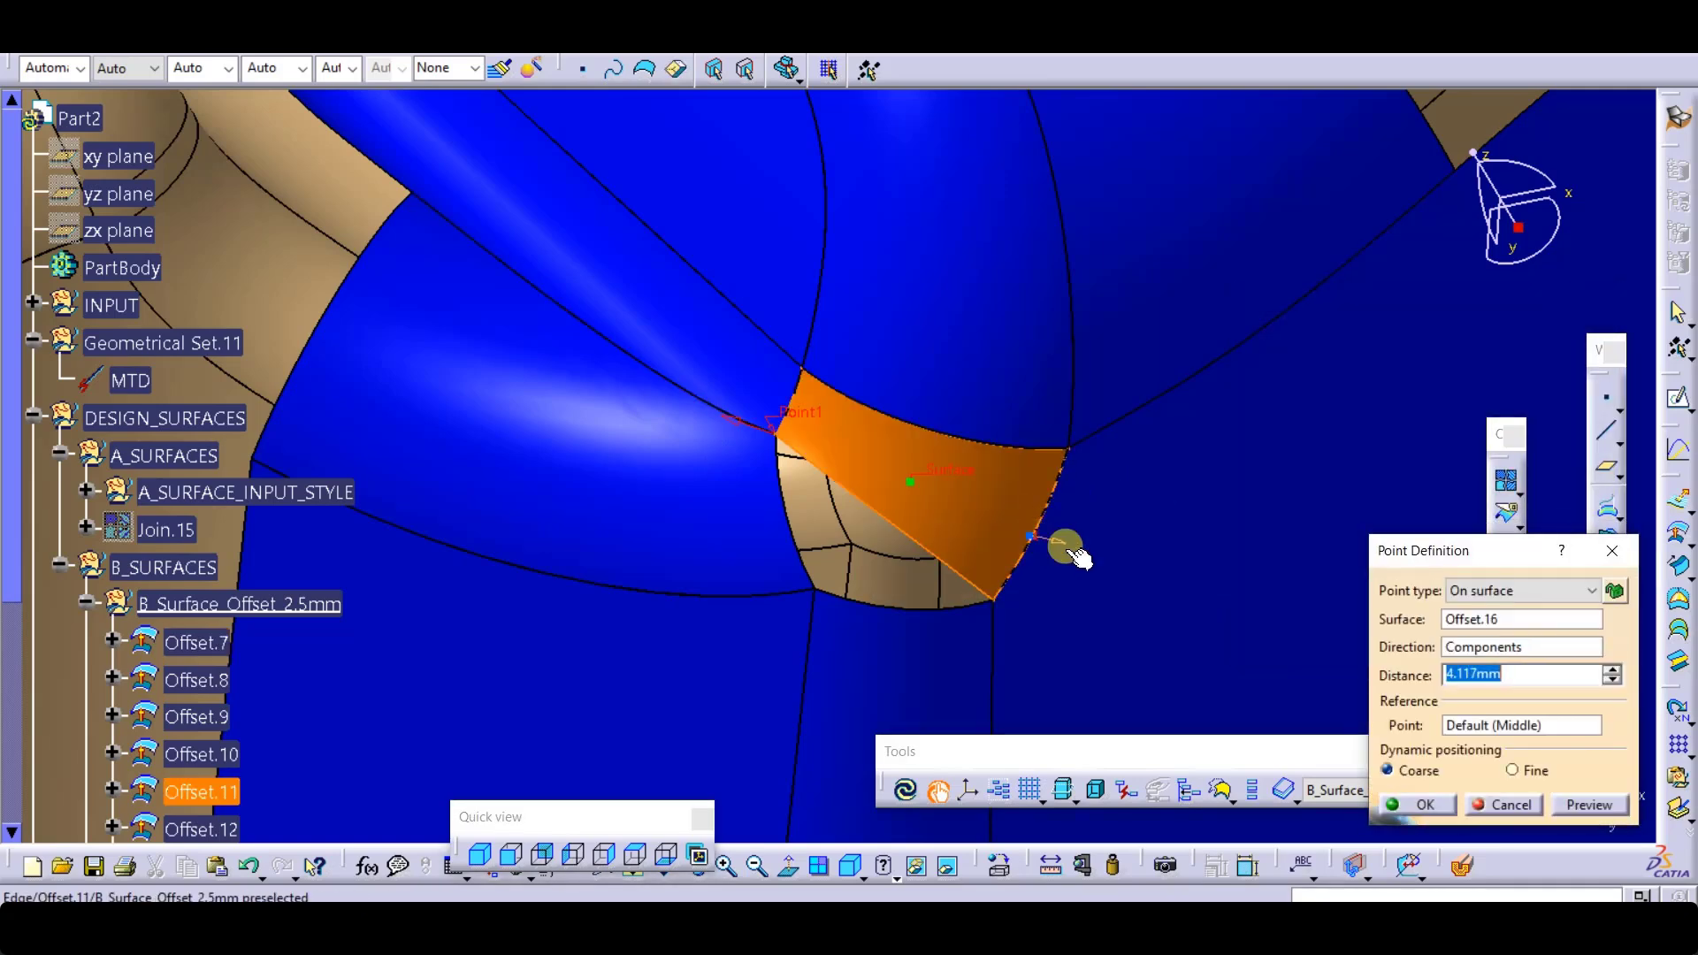
click(1467, 590)
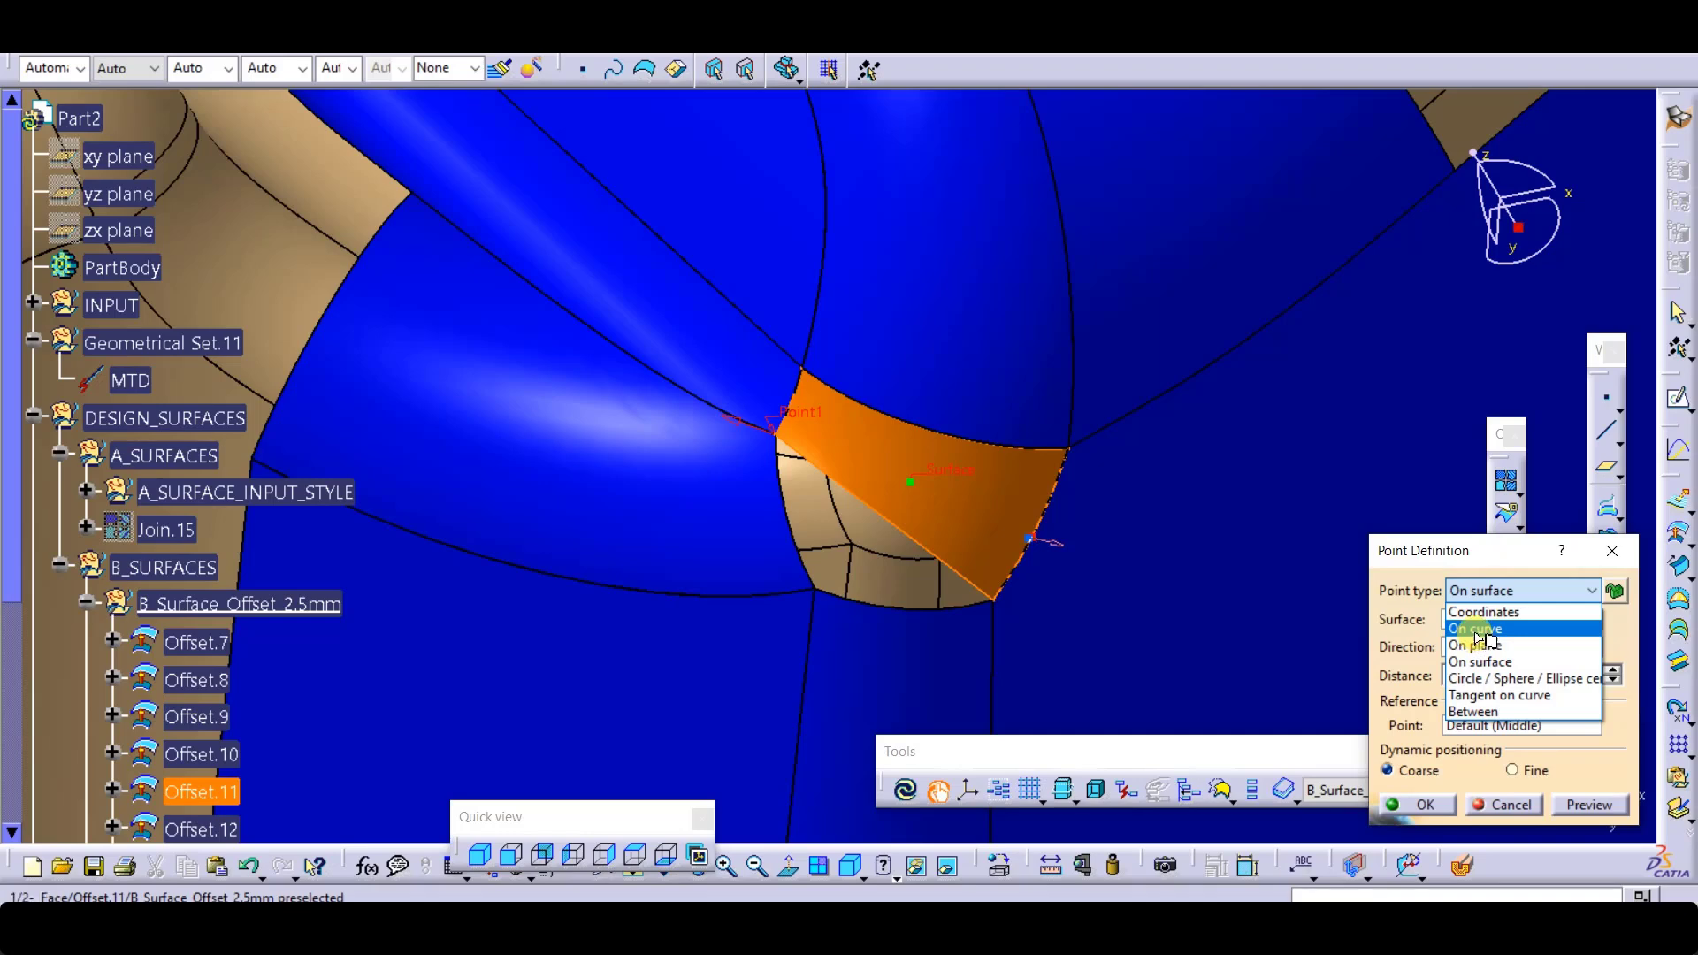
click(1463, 637)
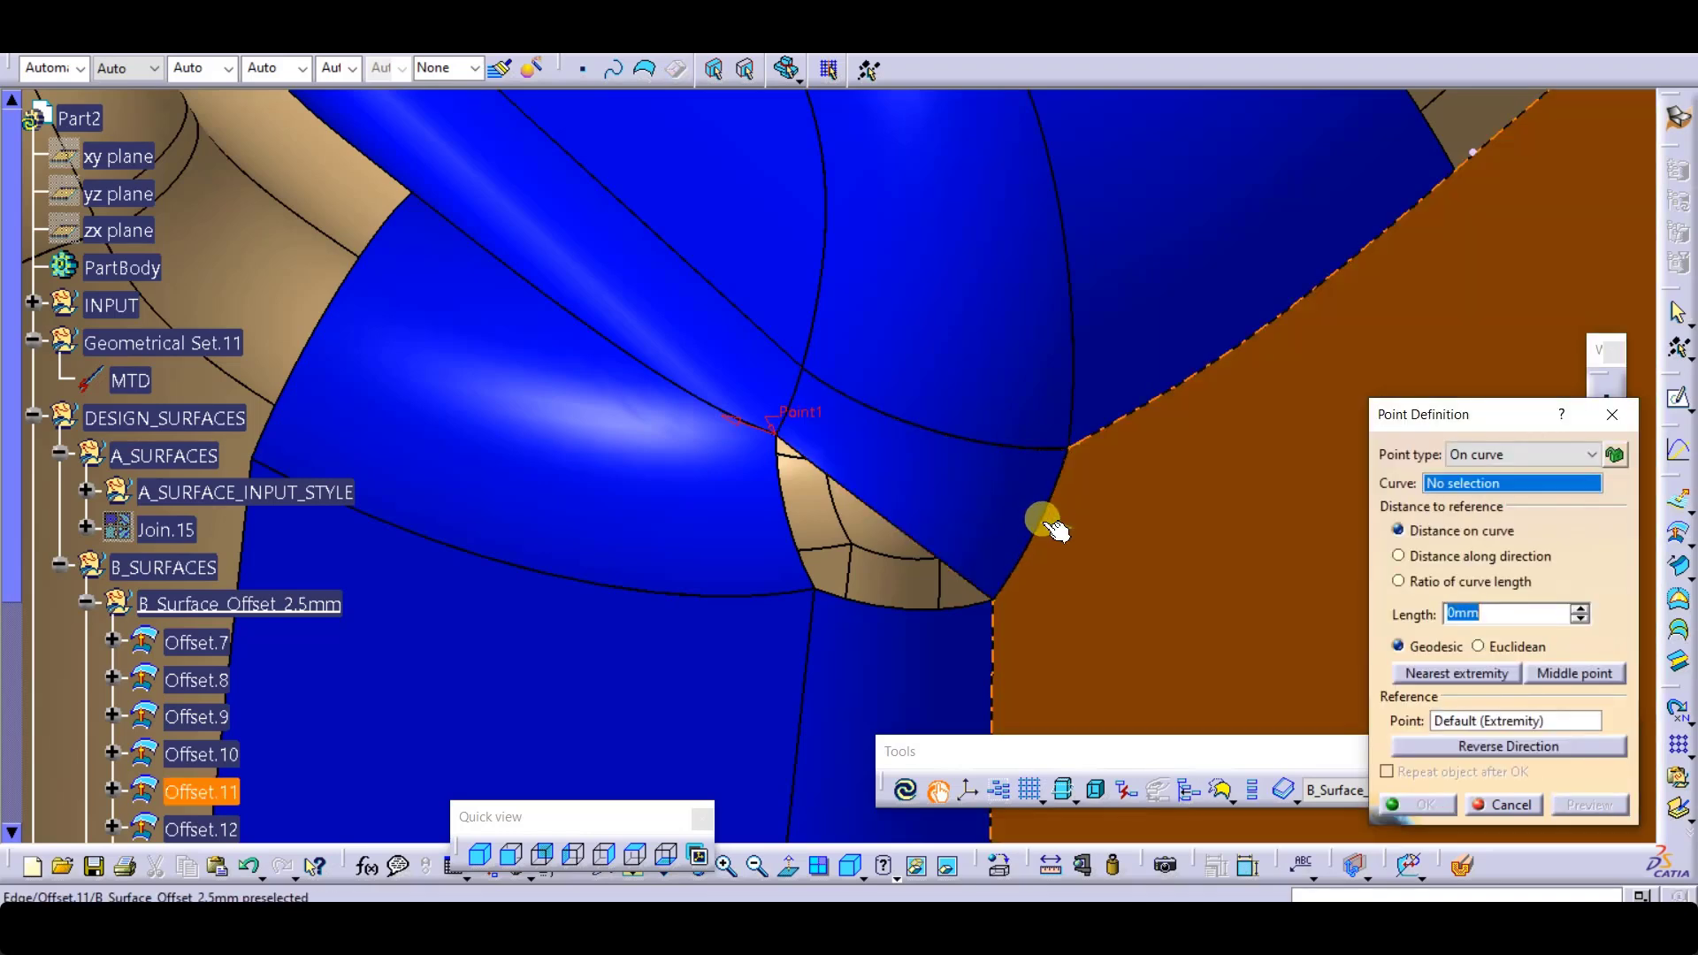
click(1042, 531)
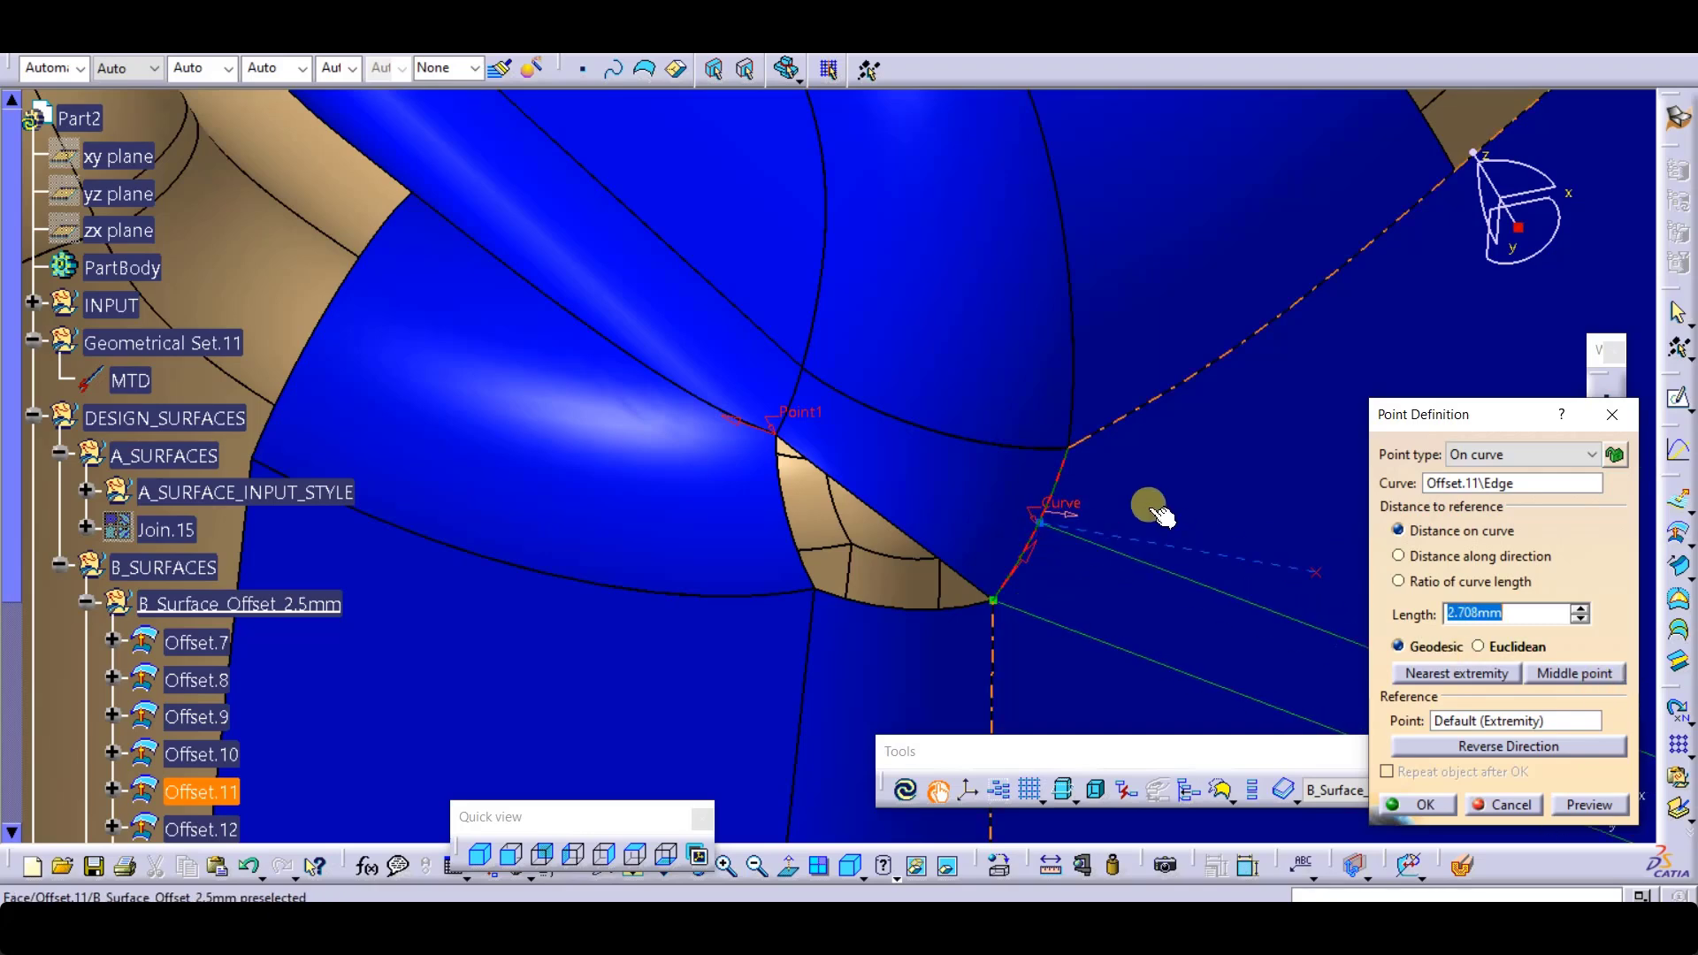
click(1037, 534)
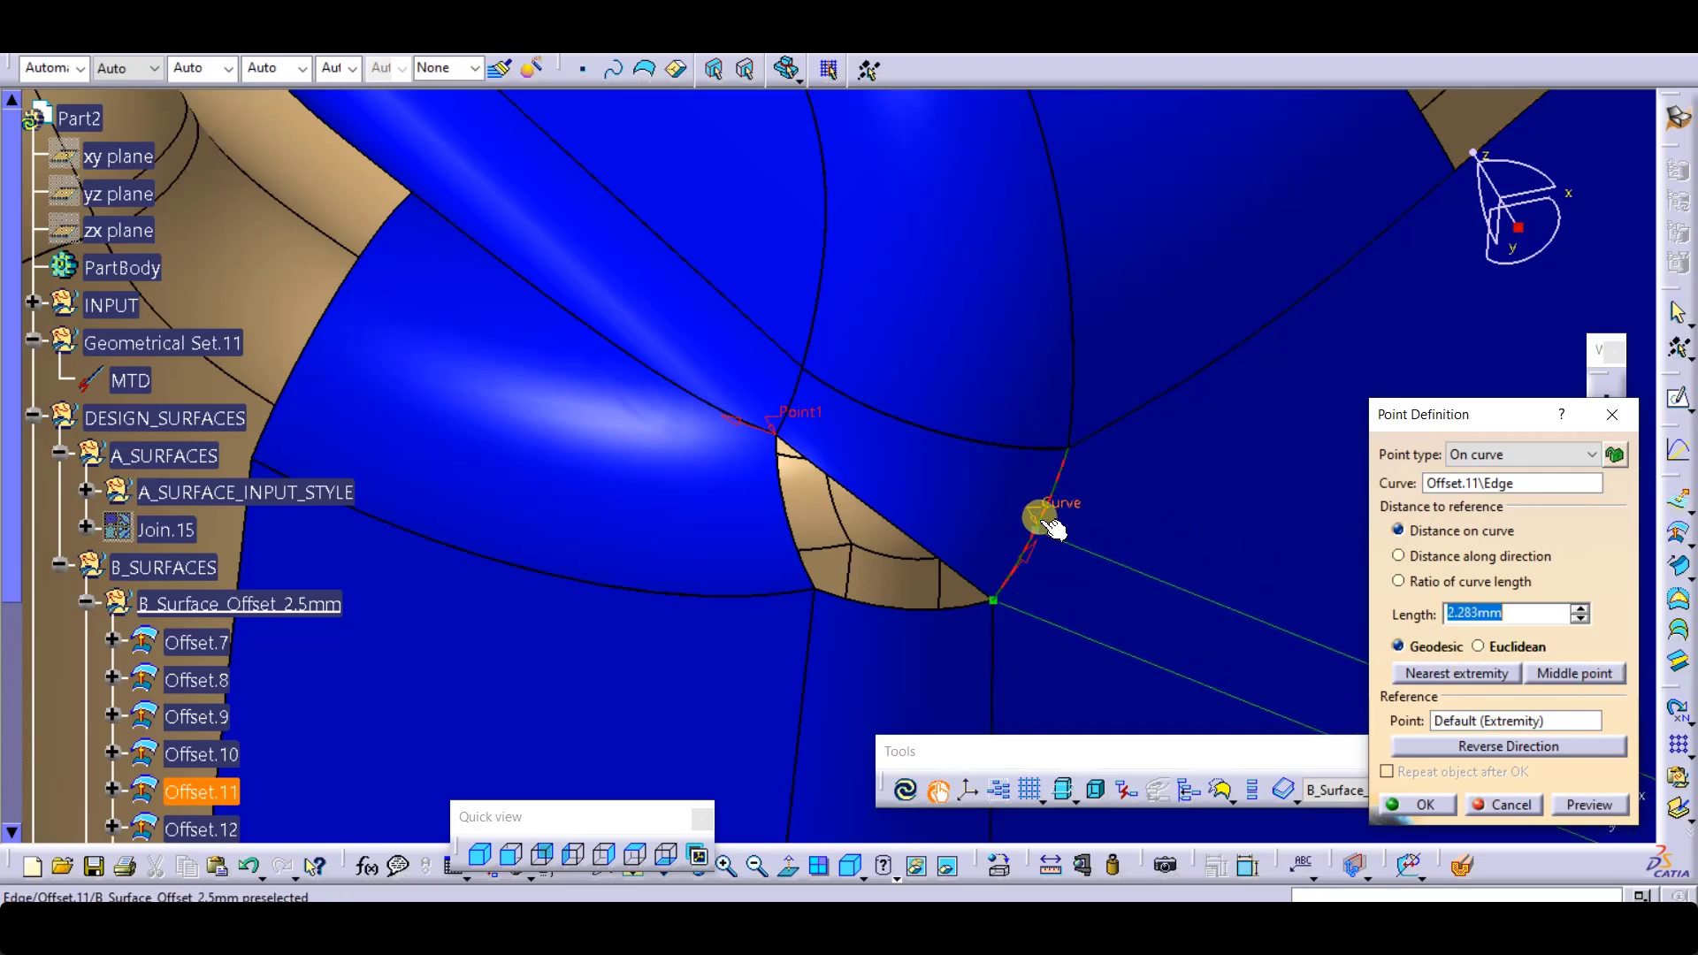
click(1056, 522)
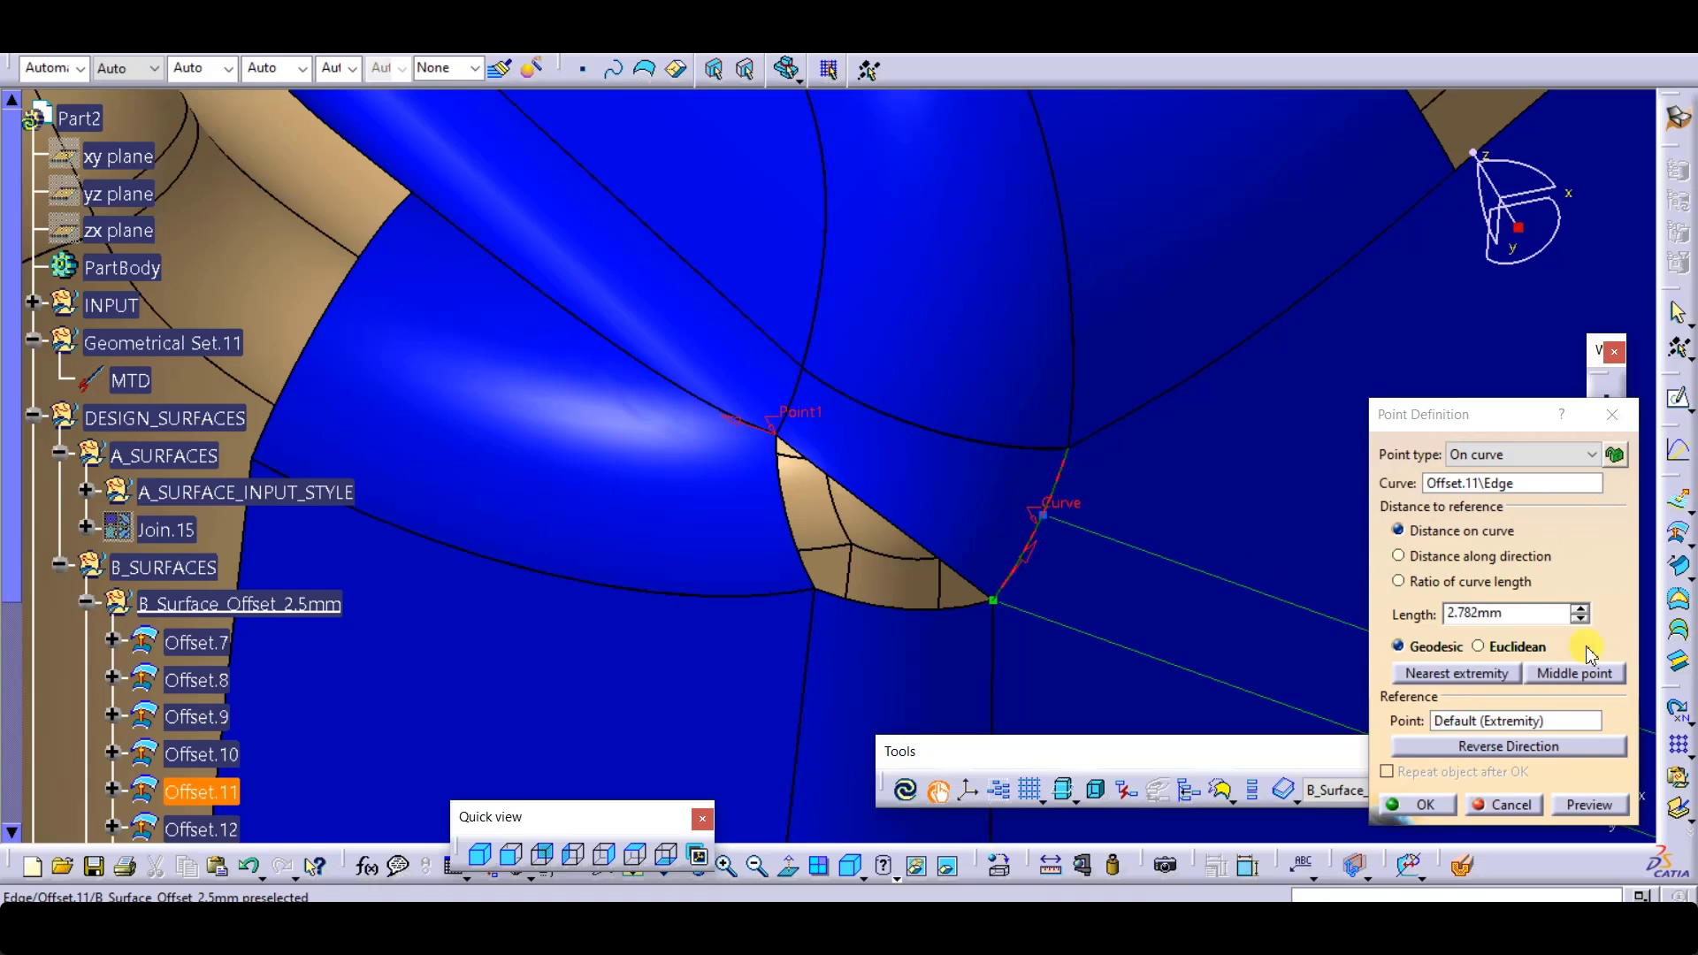
click(1580, 607)
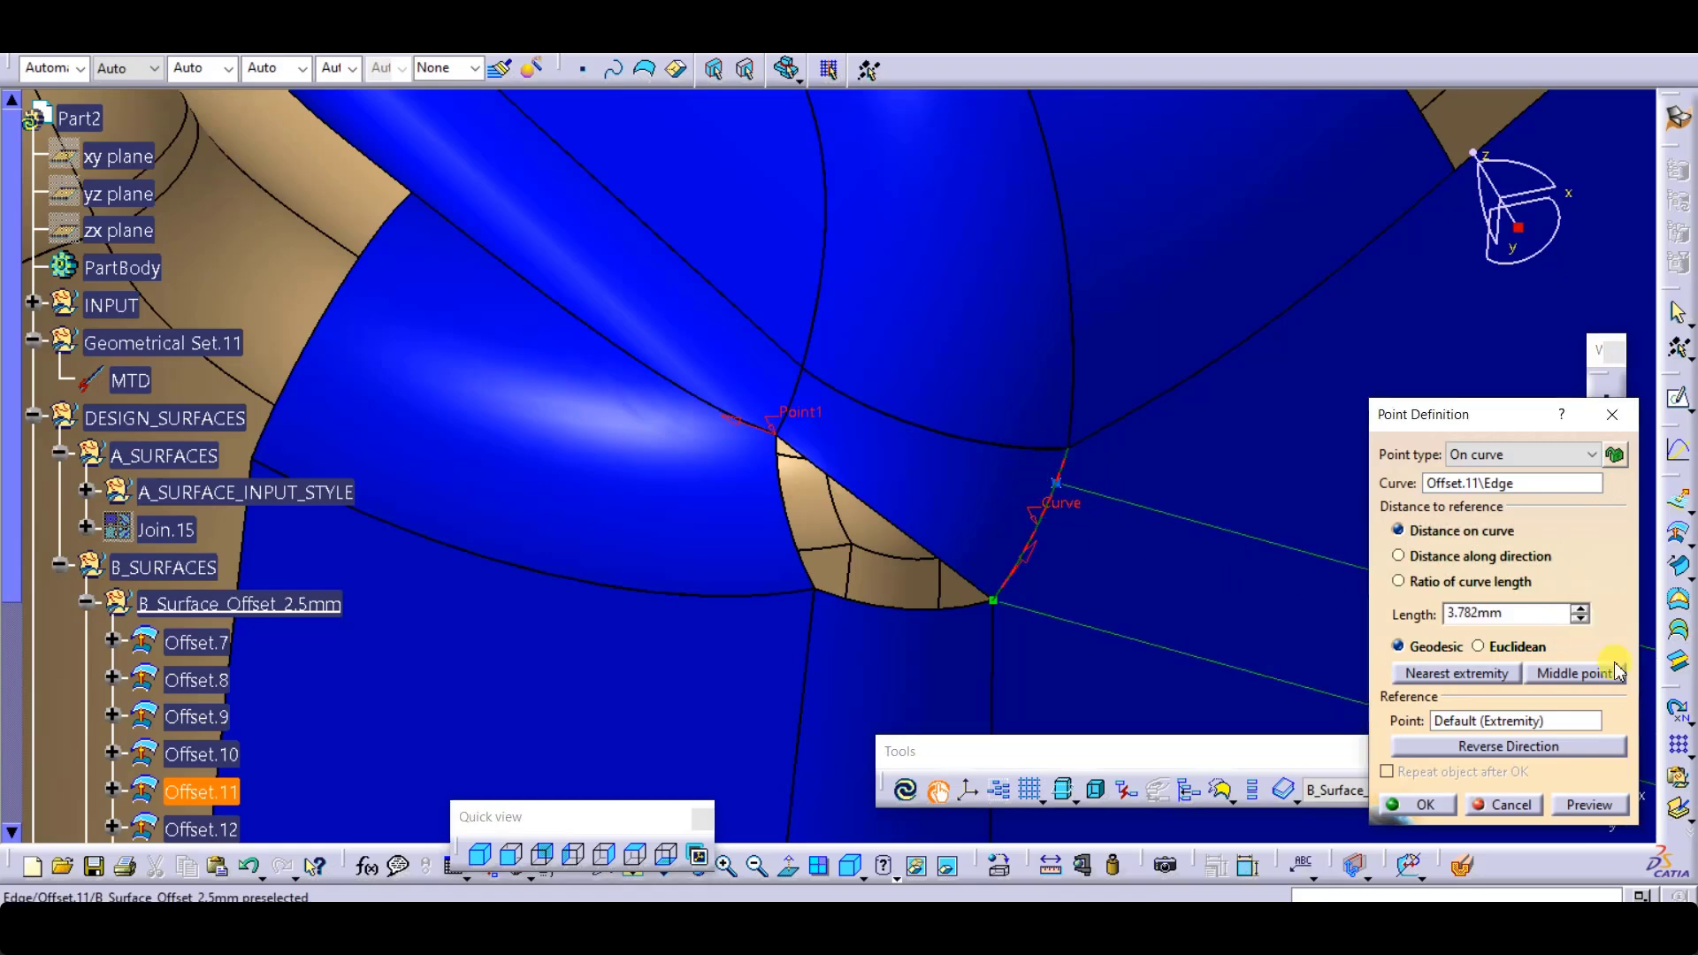
click(1580, 619)
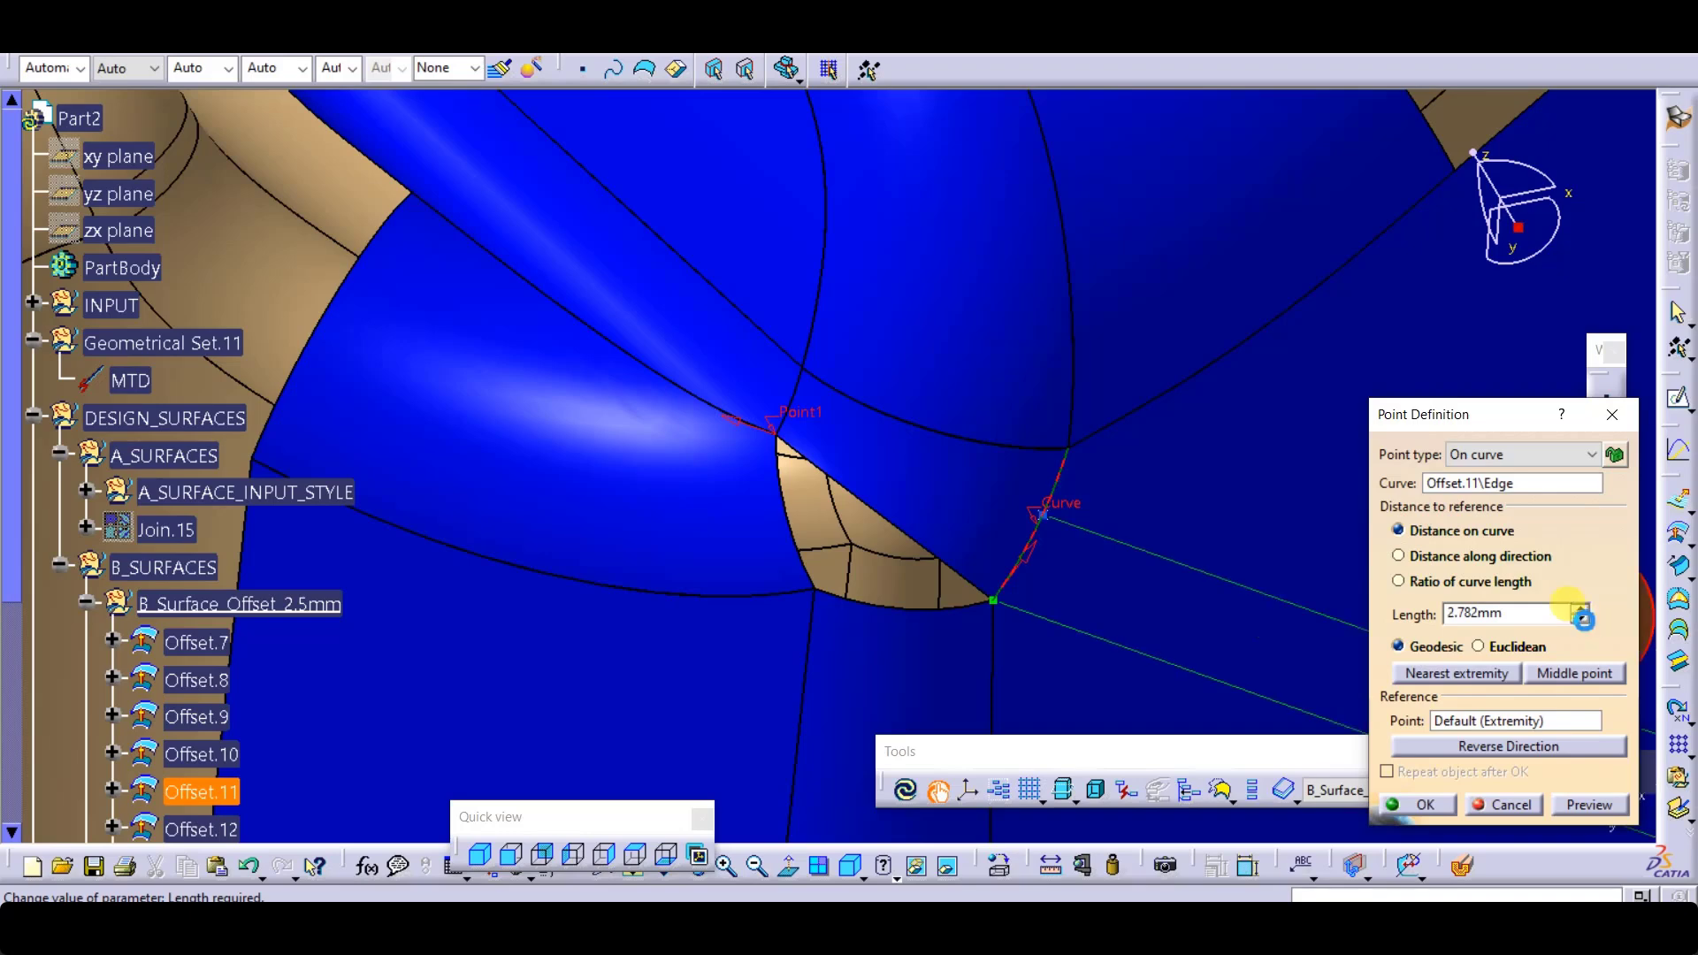
click(1580, 619)
click(1581, 608)
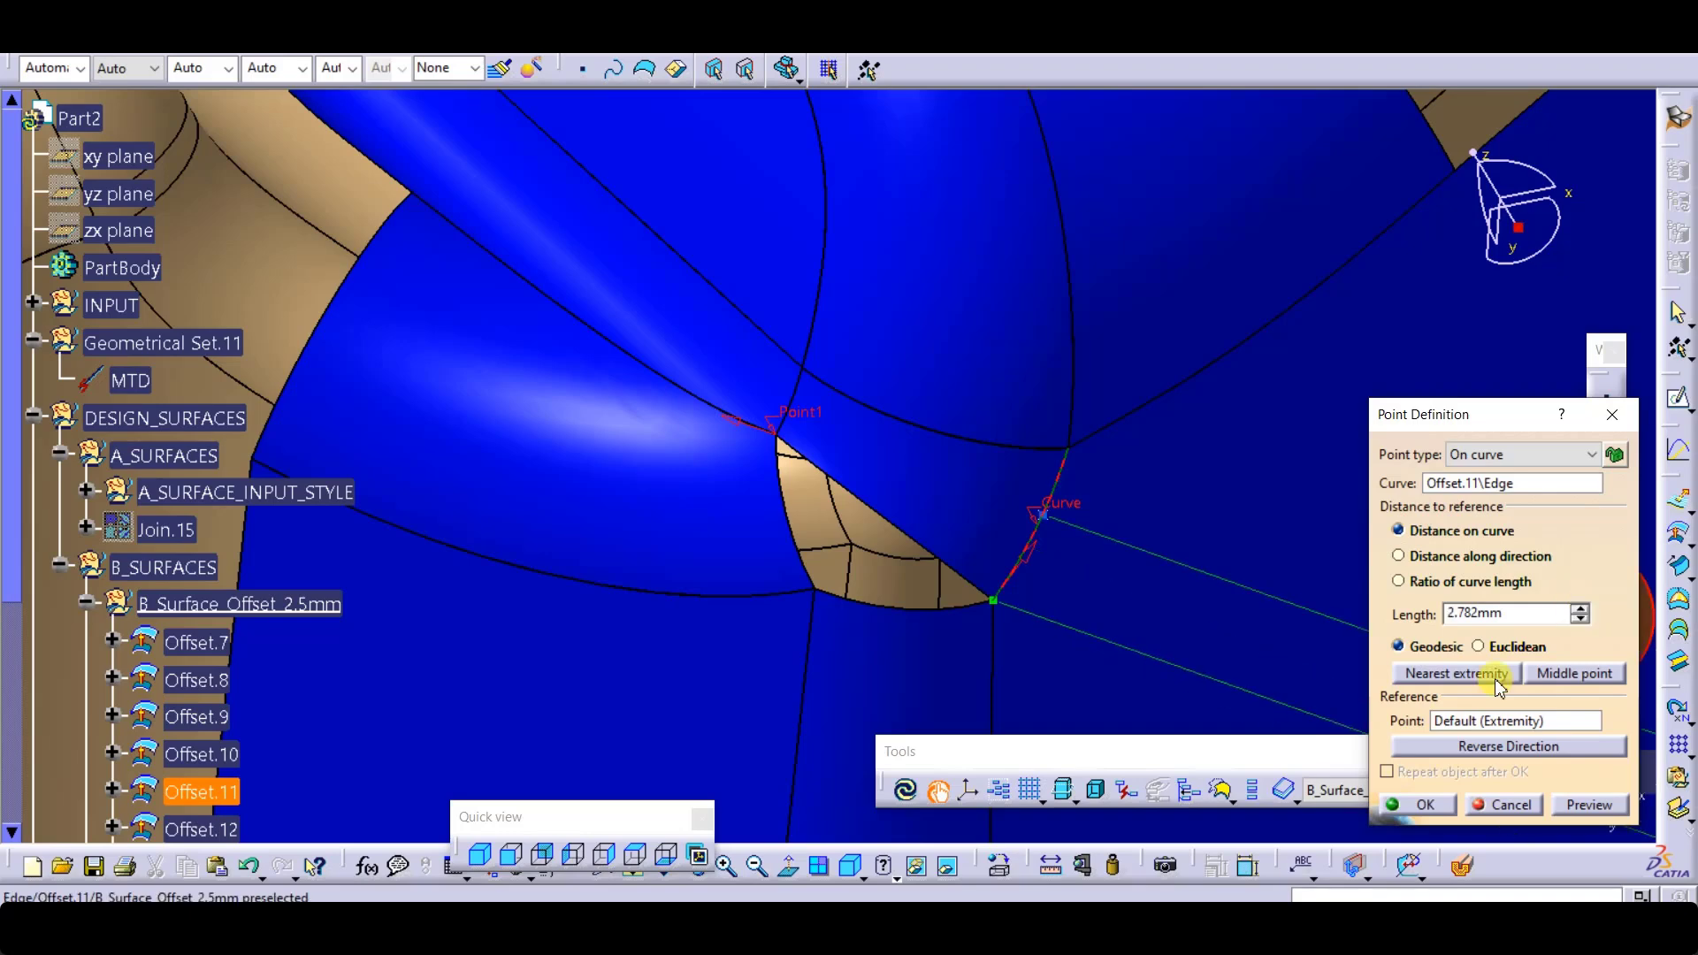
click(1424, 805)
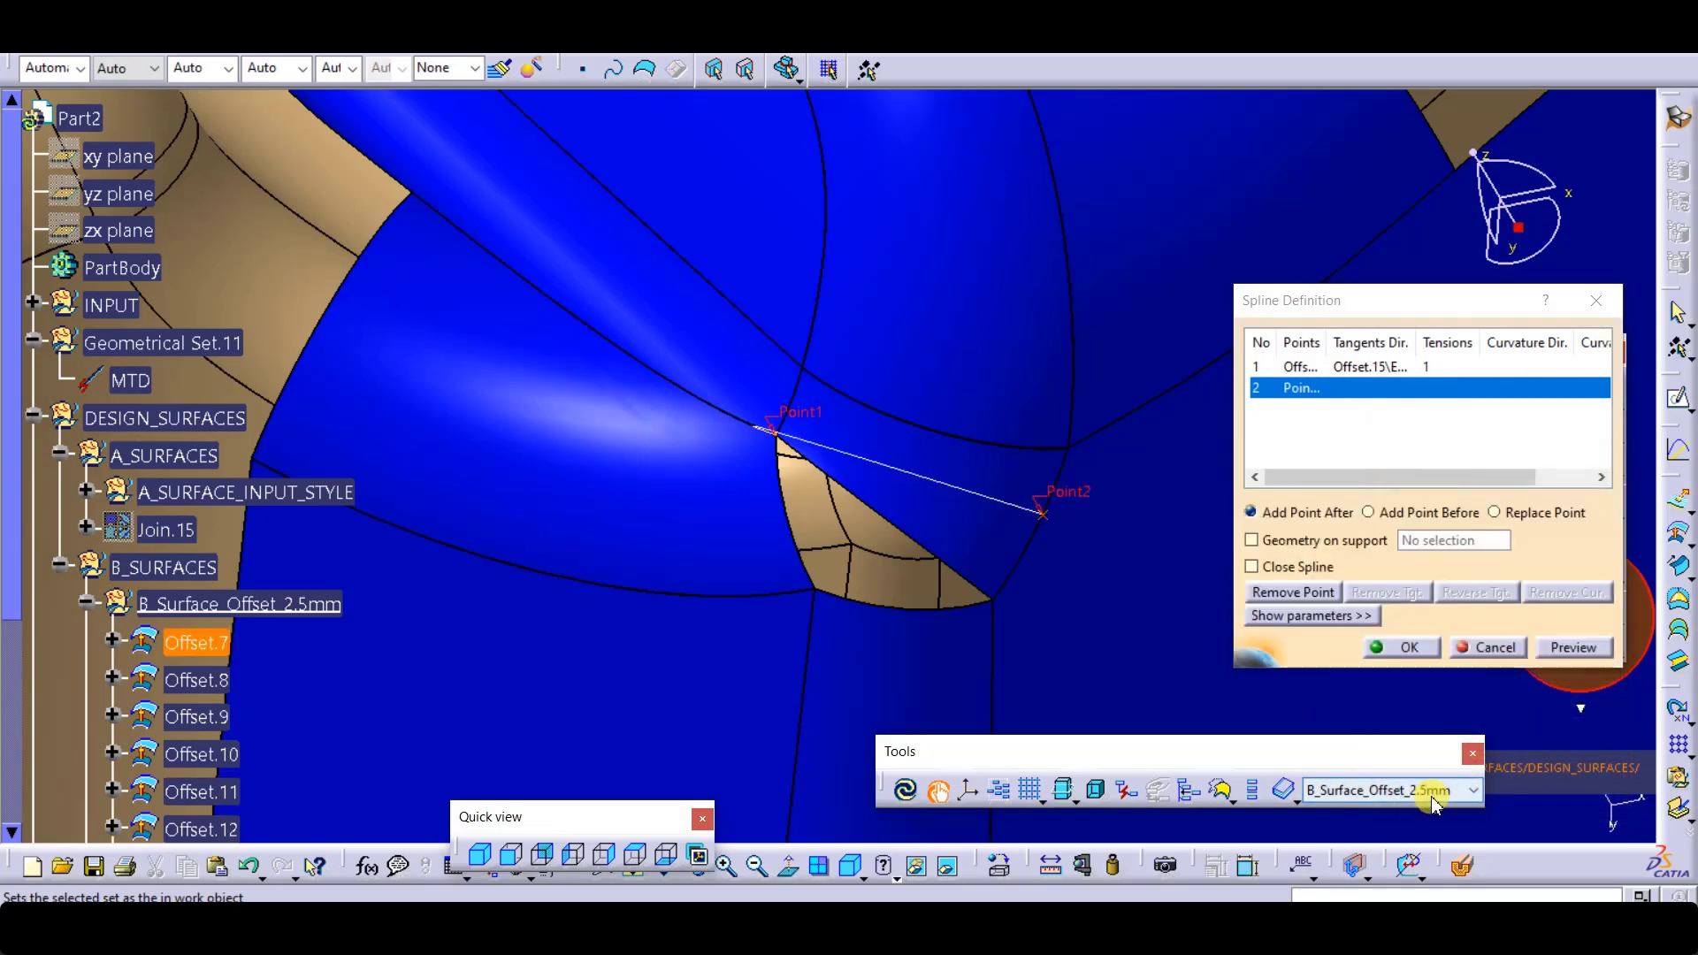
click(1345, 539)
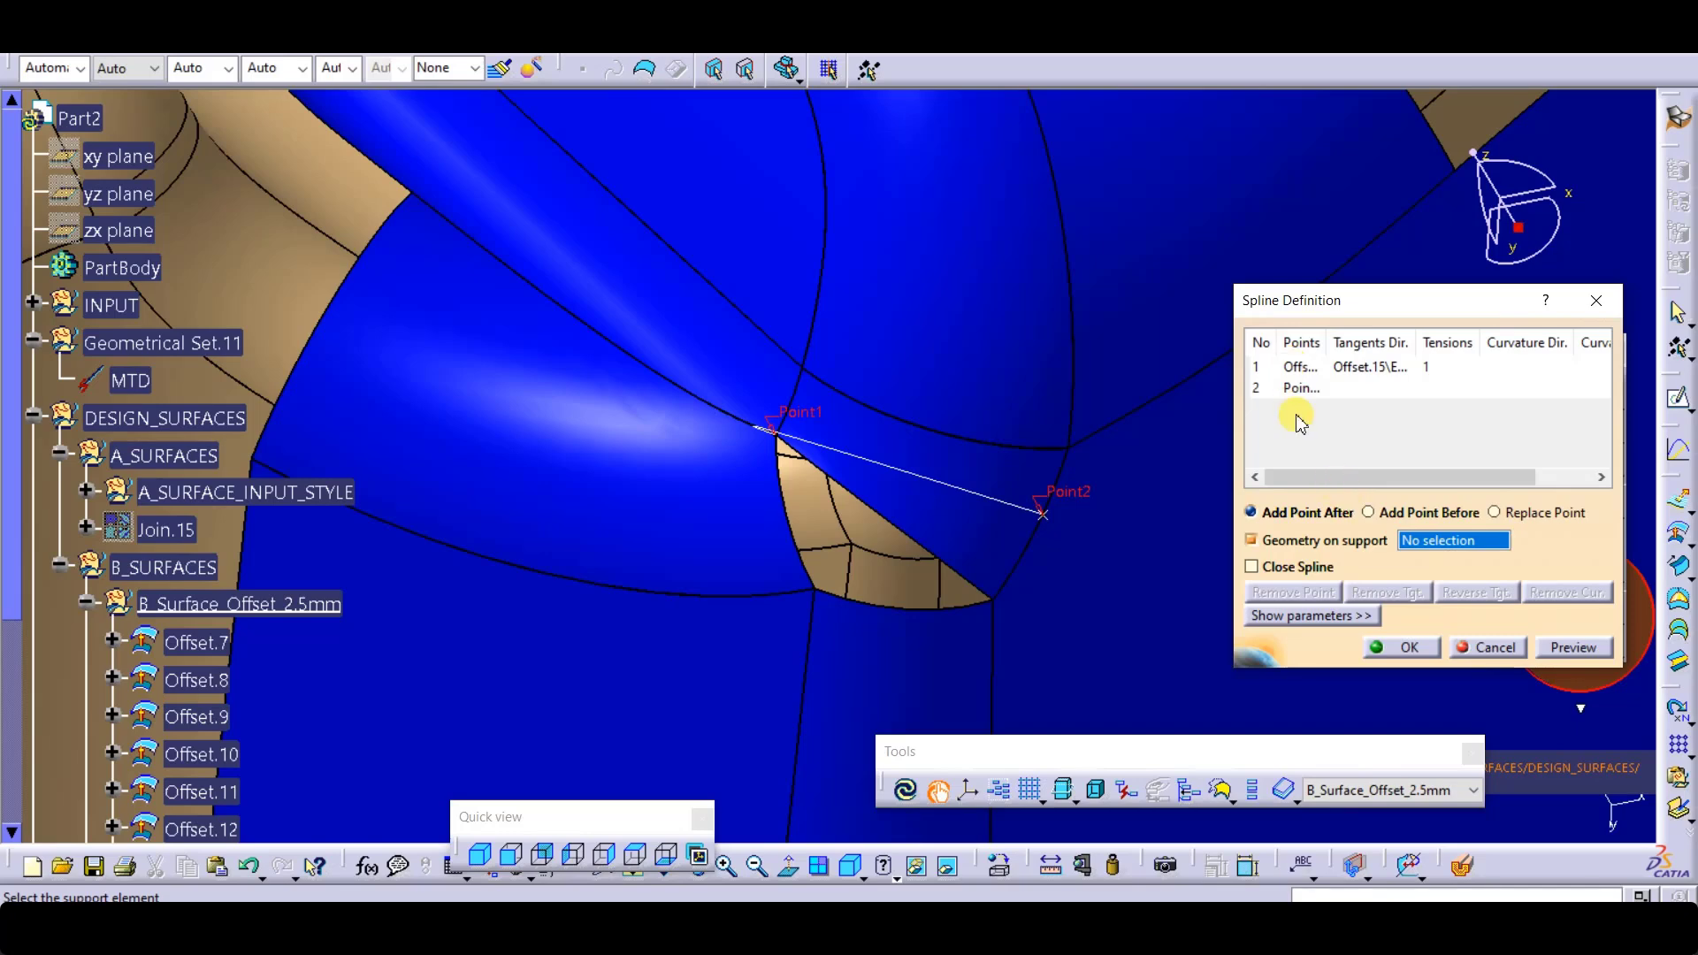
drag(1364, 310, 1304, 312)
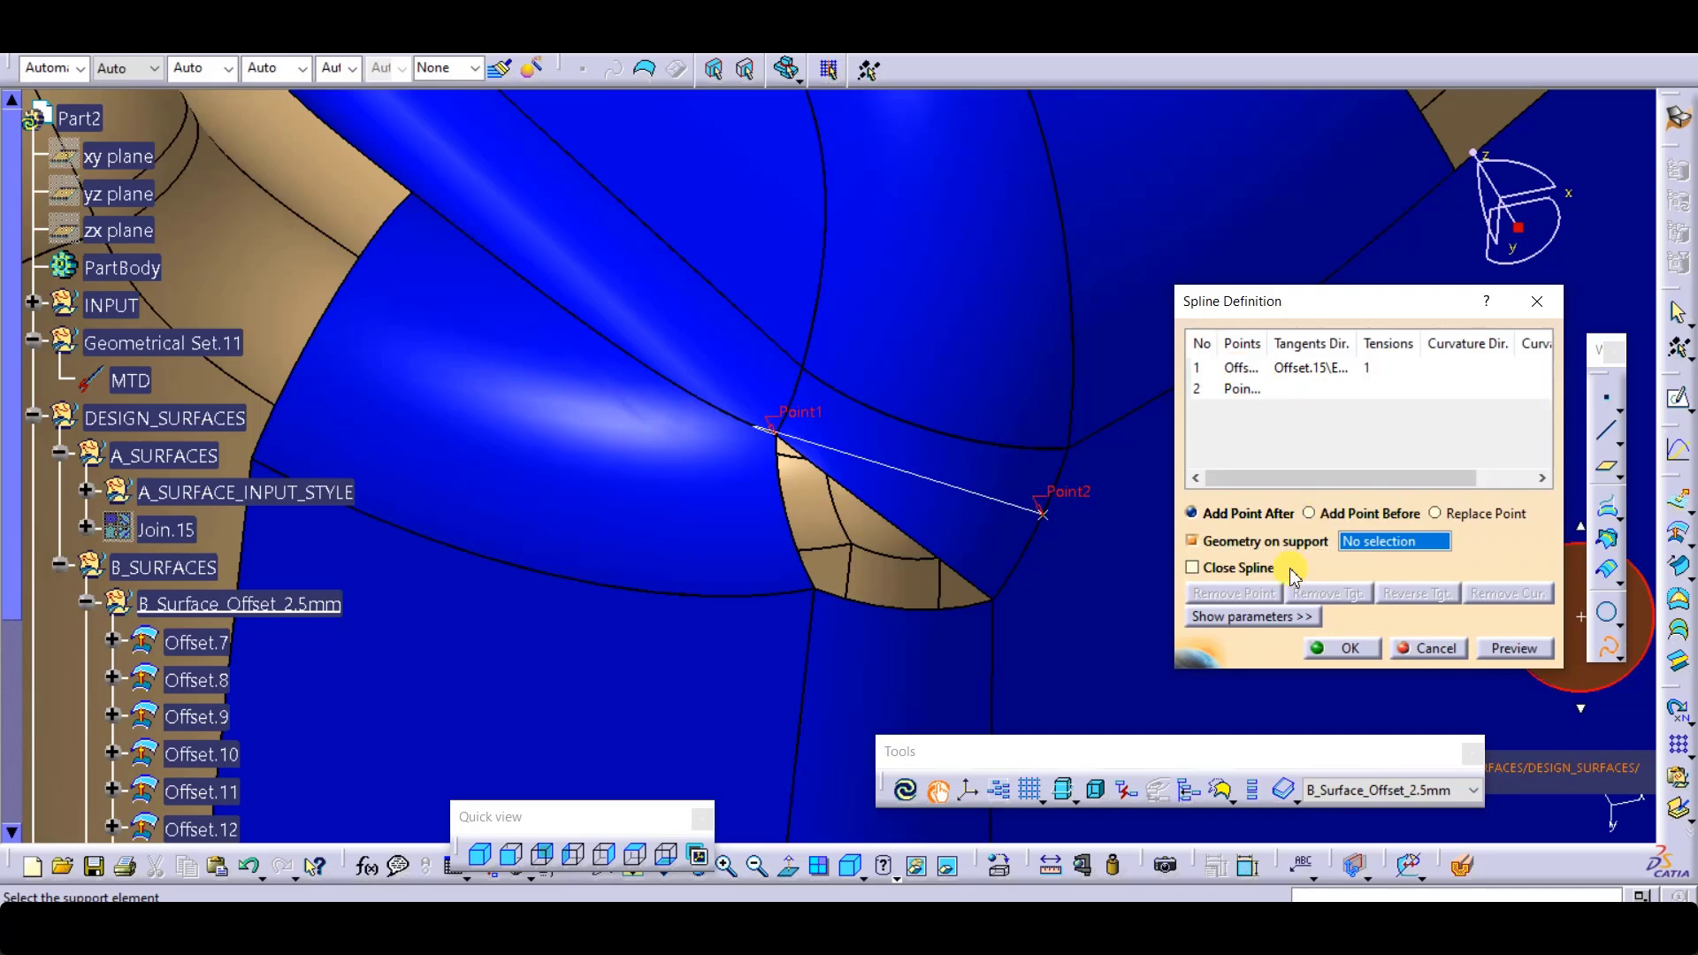
click(1262, 544)
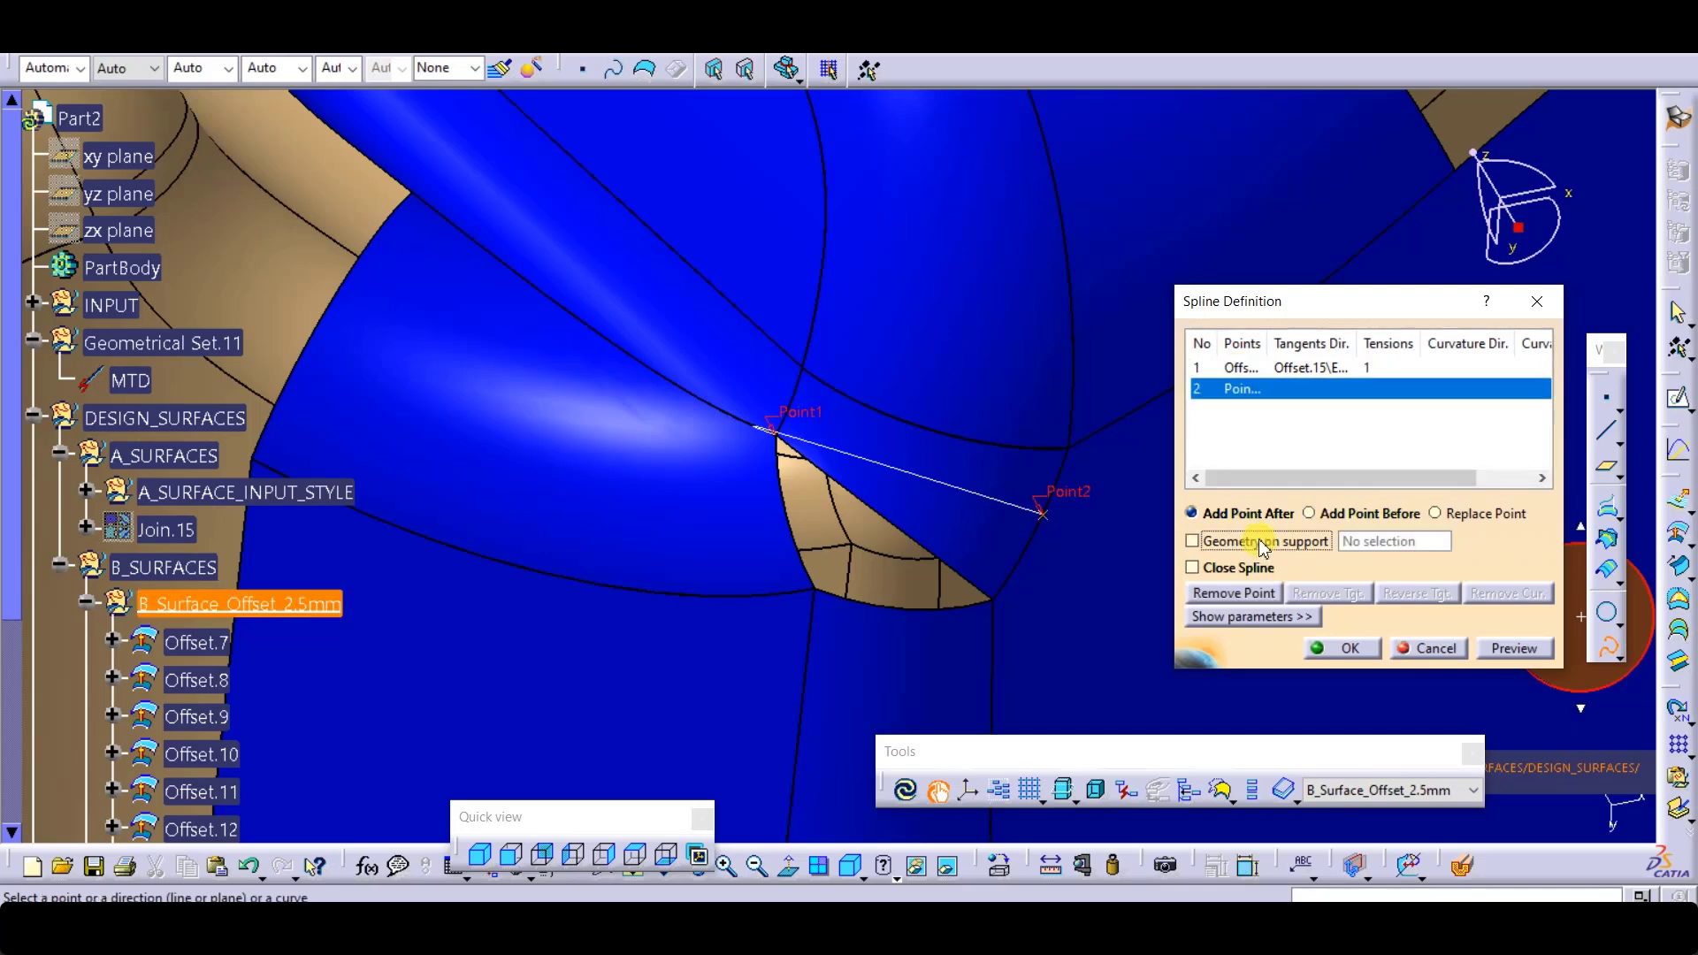
Step: Reverse the tangent direction at the spline's first point
click(1241, 370)
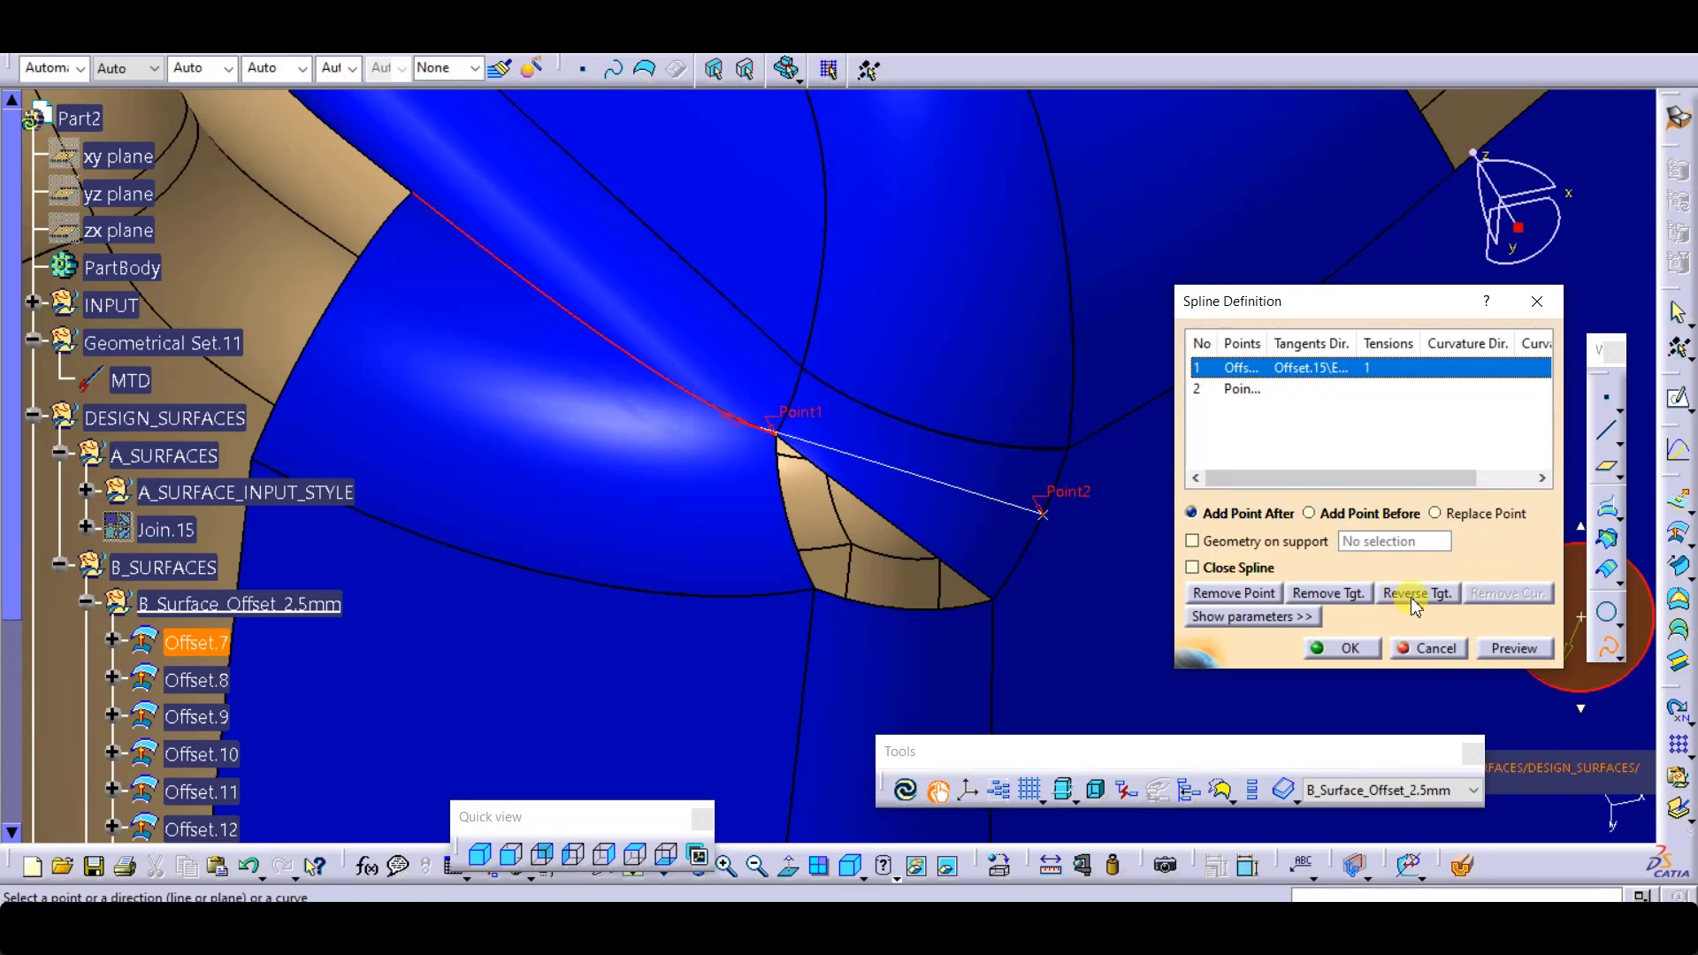
middle_drag(768, 441, 857, 345)
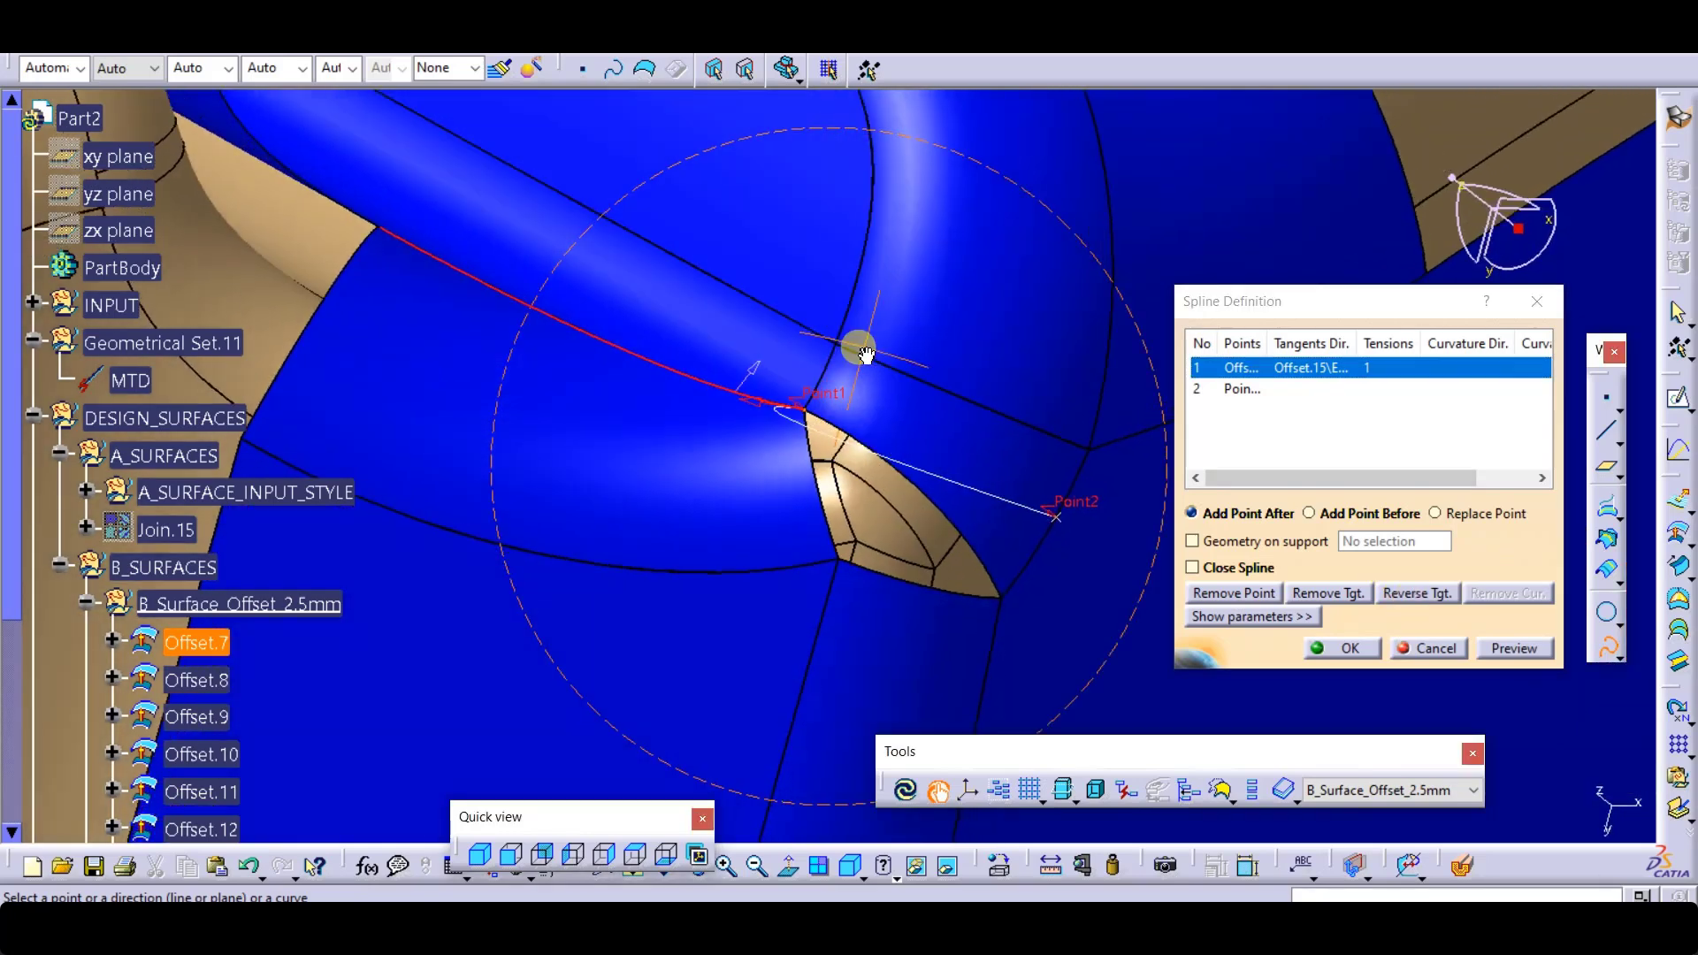
click(1419, 595)
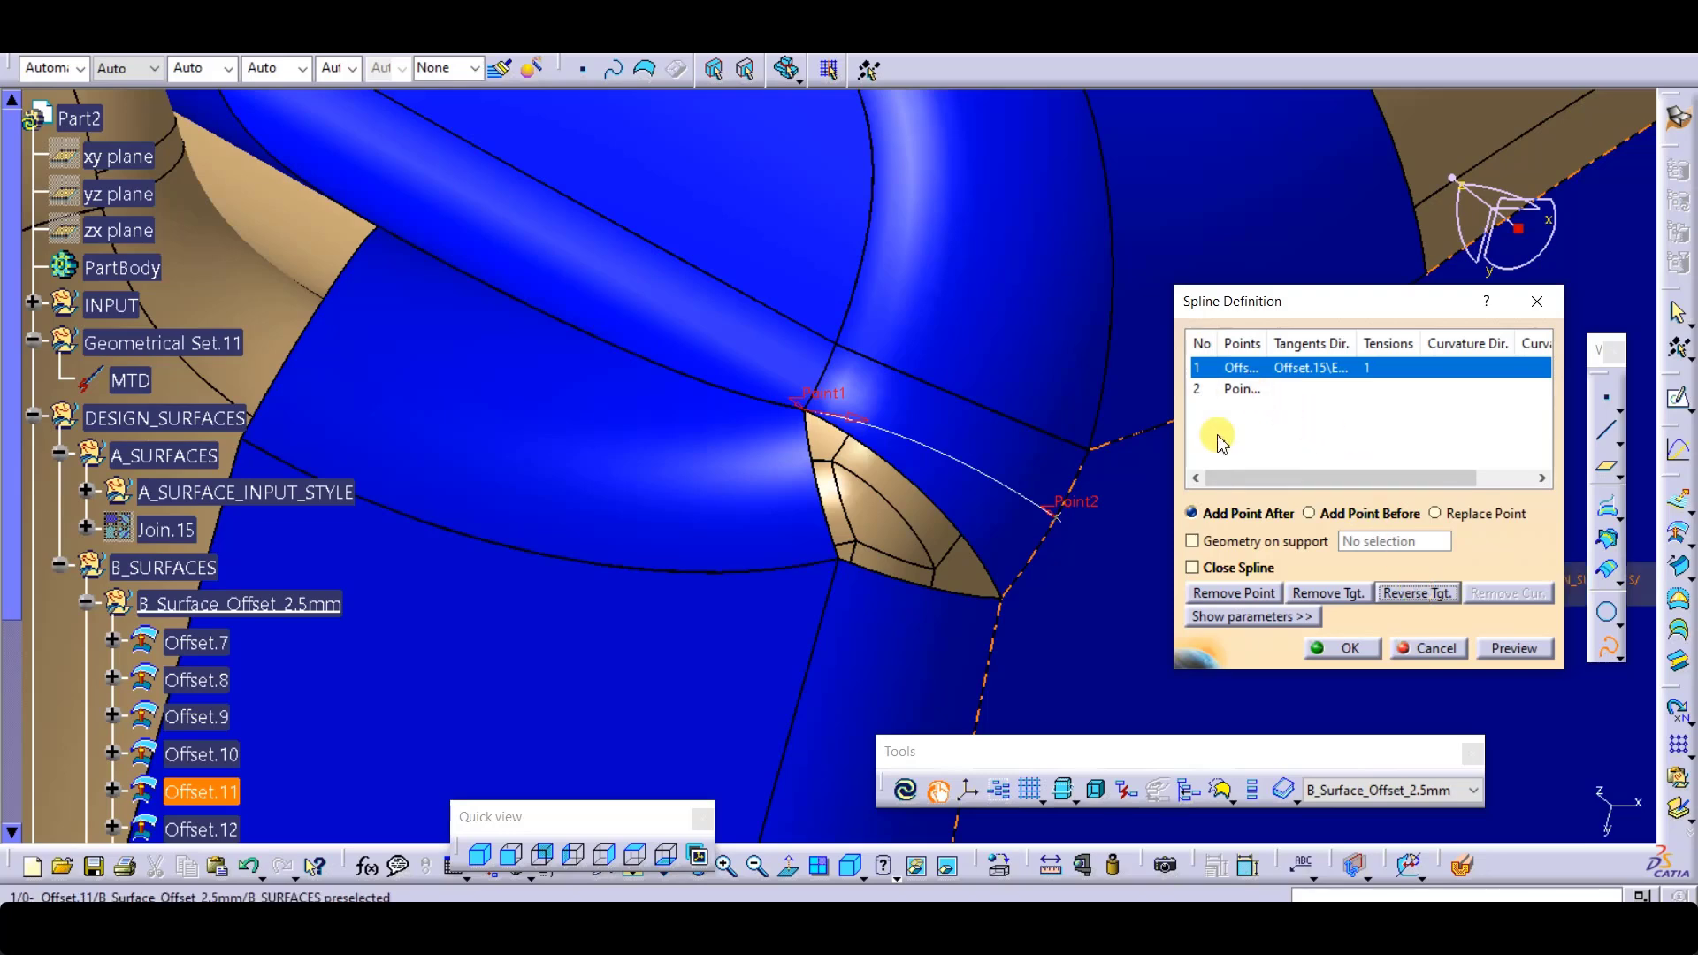
Step: Lay the spline on the small corner face Offset.16 as its support and create it
click(1245, 393)
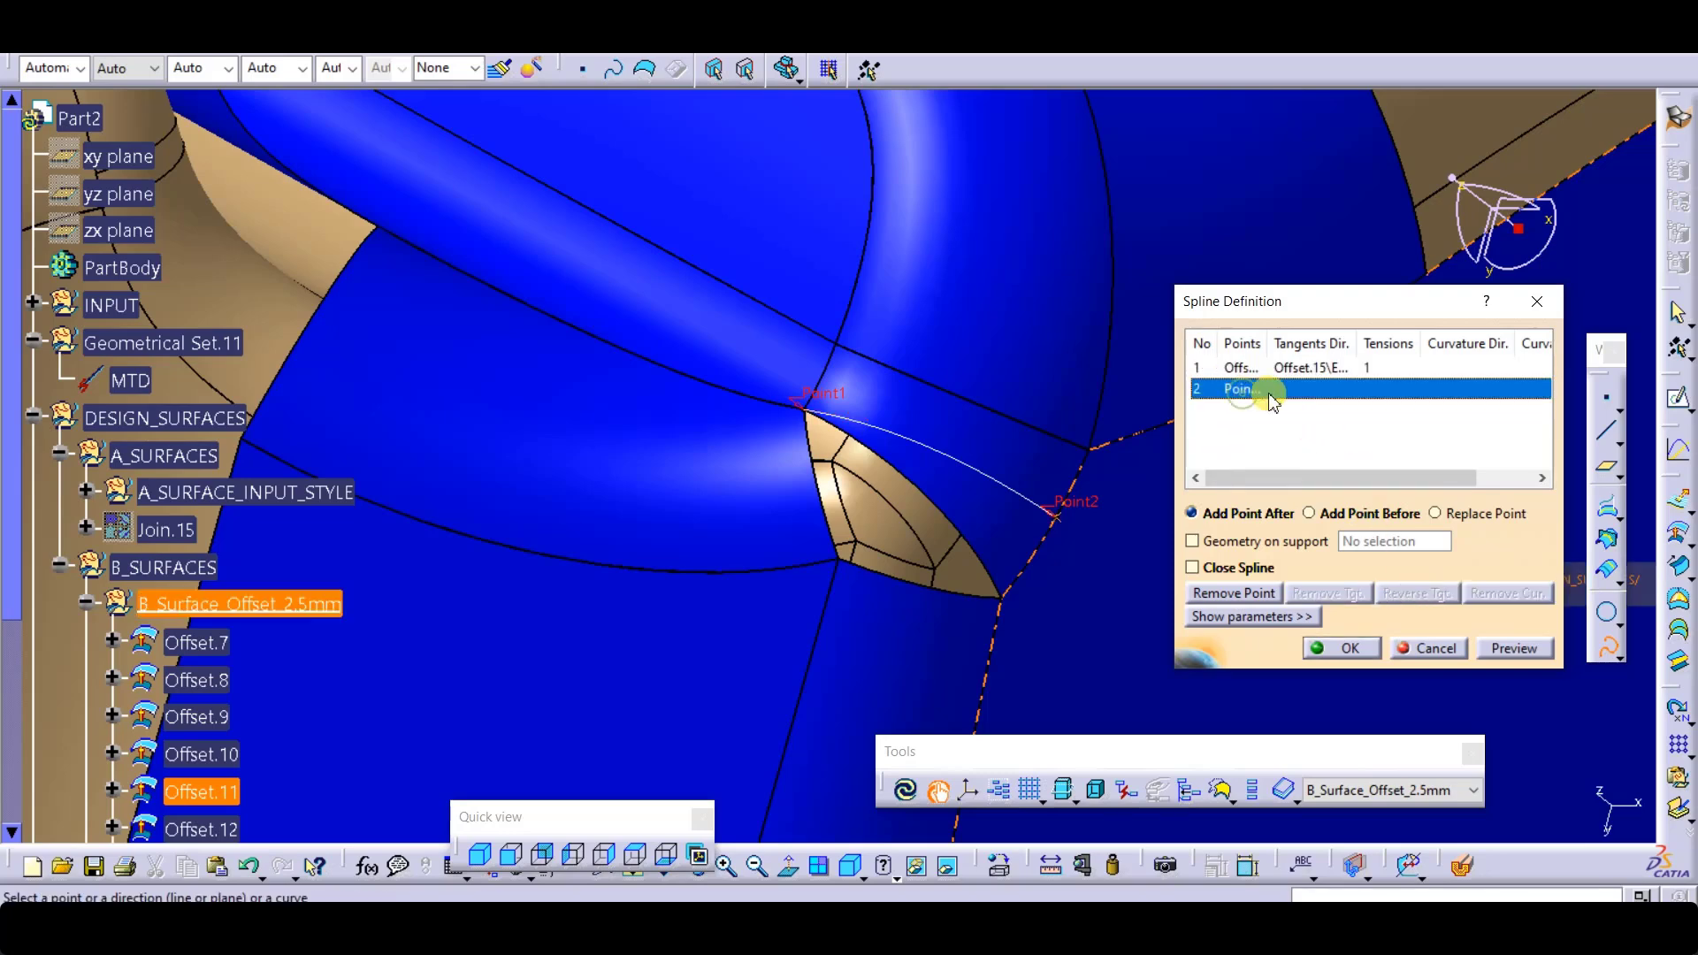
click(1284, 541)
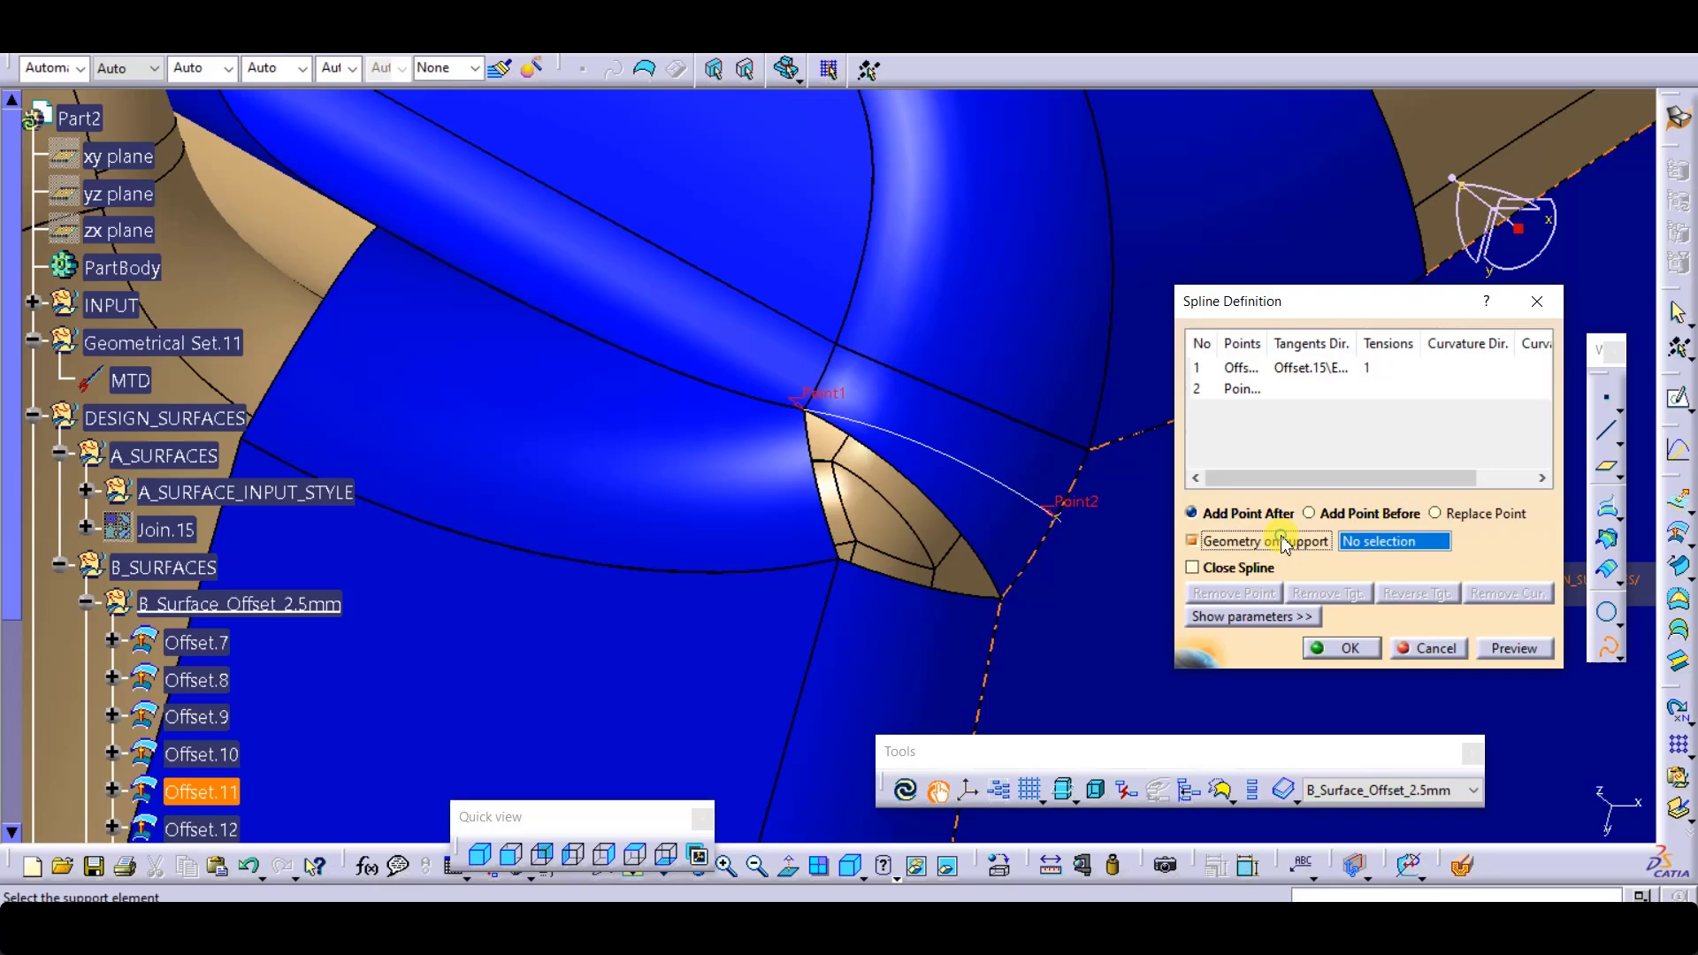
click(999, 455)
click(1350, 653)
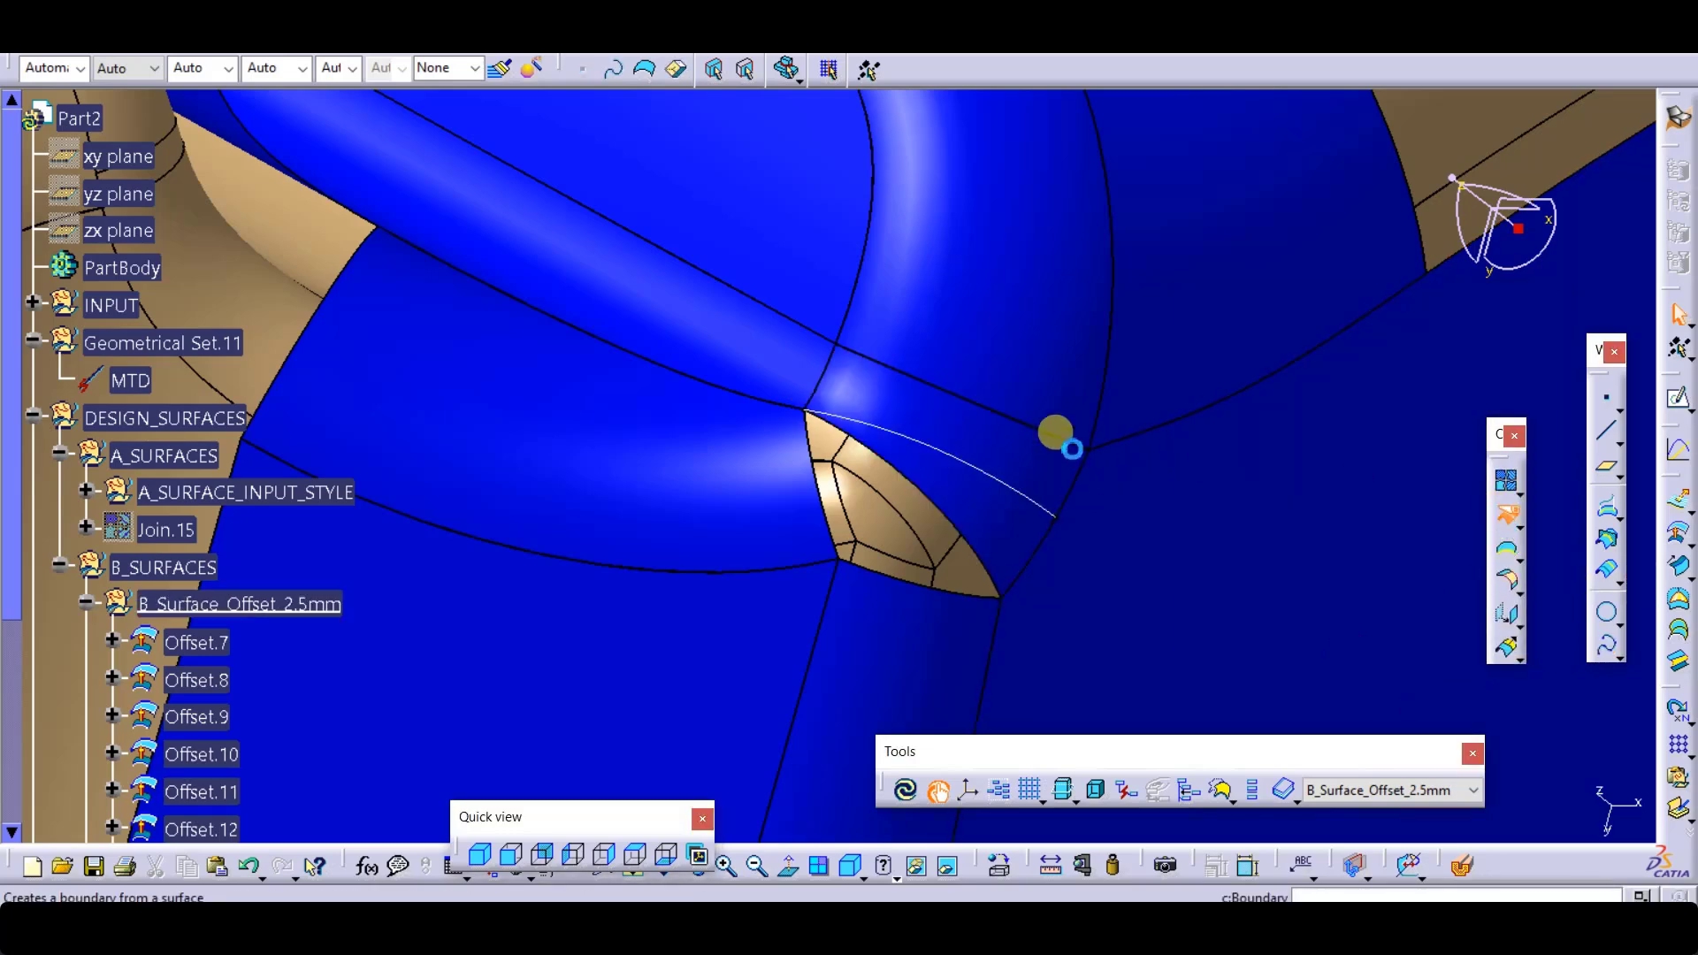
Step: Split Offset.16 with Spline.1, keeping the portion on the side away from the gap
click(1002, 453)
click(1017, 494)
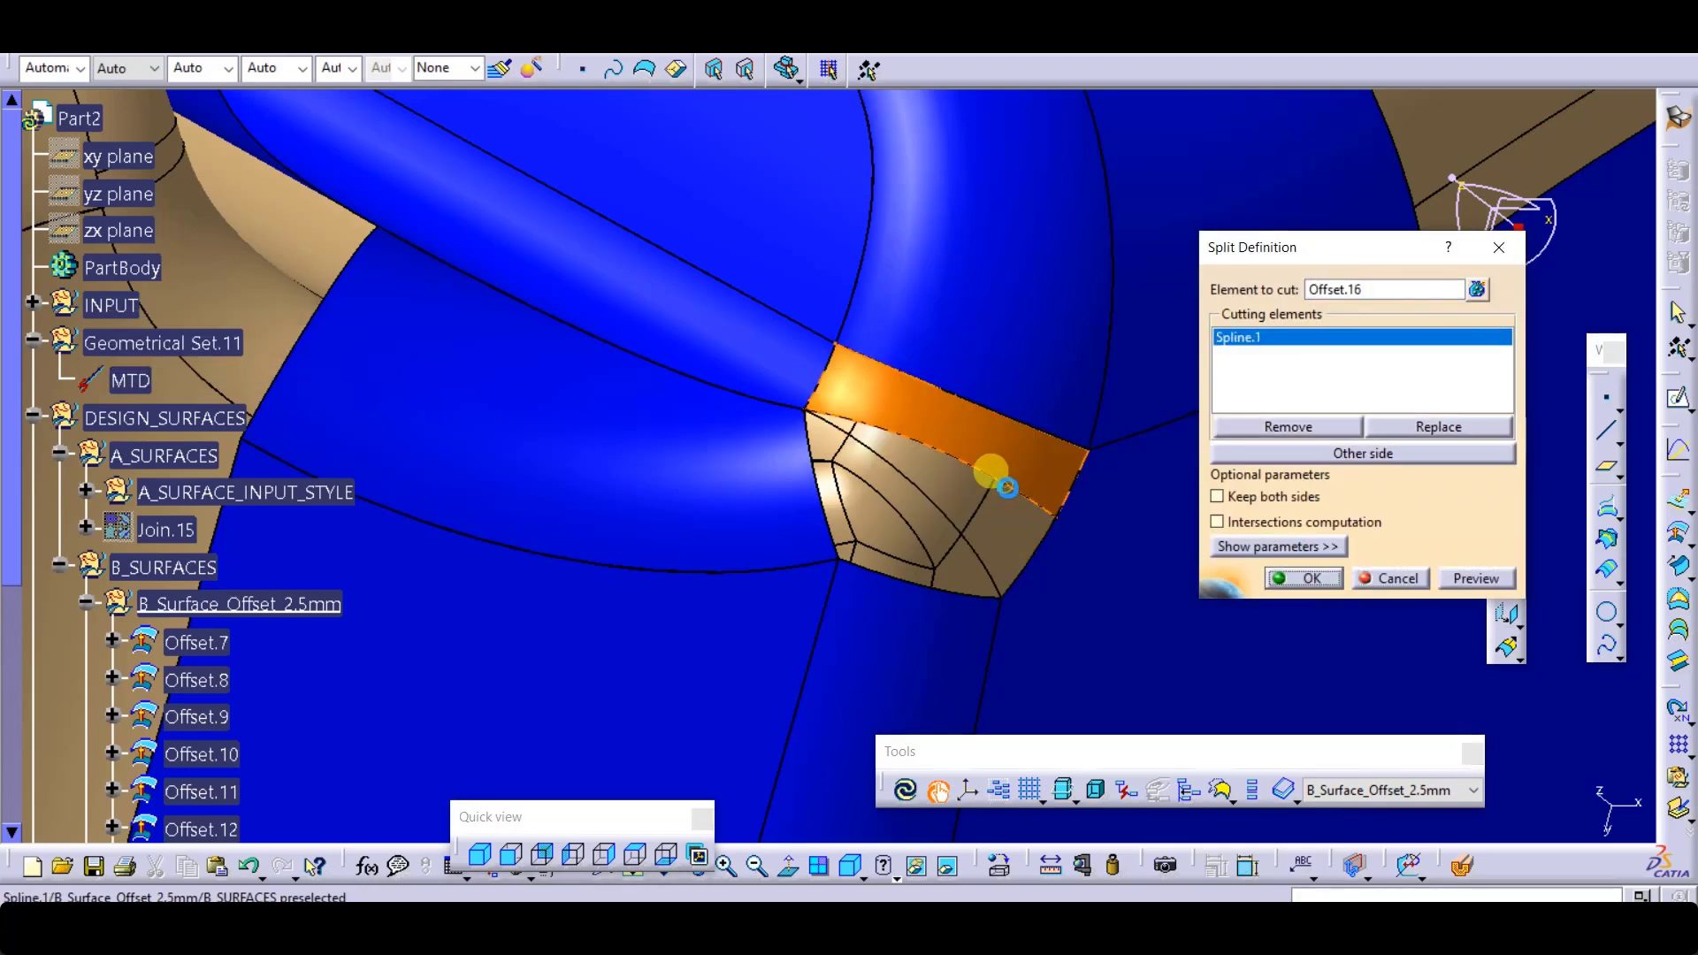
click(1305, 578)
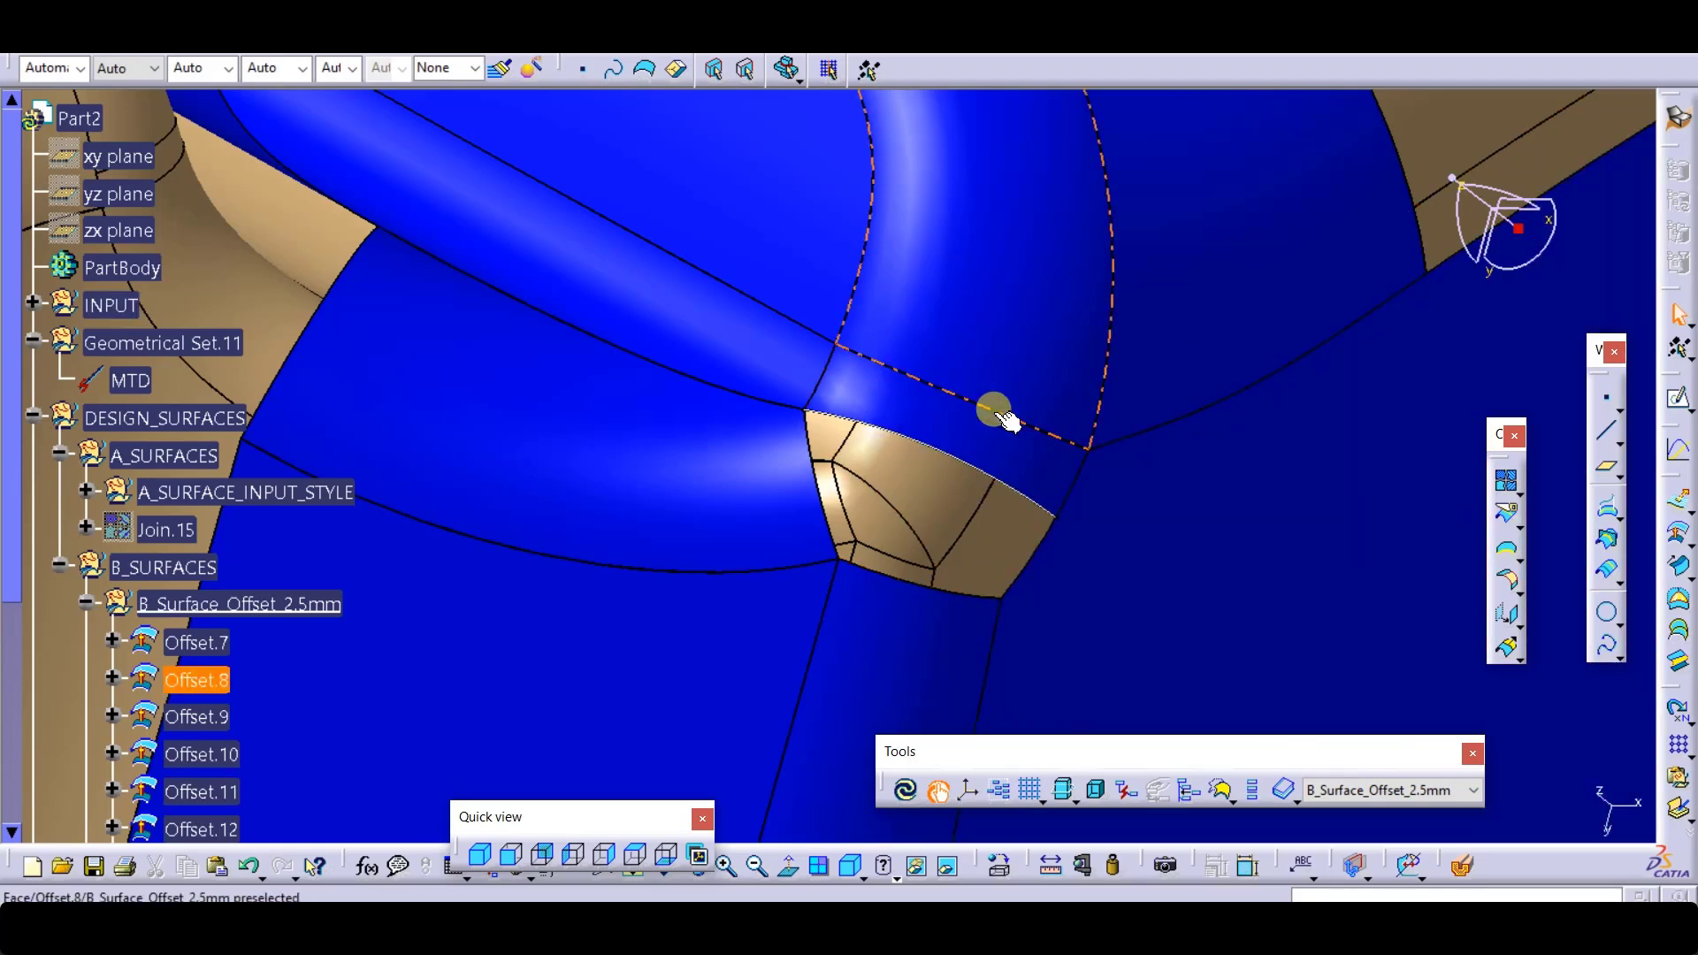
Step: Split the Offset.11 edge beside the gap with Spline.1, keeping the segment between the spline end and the gap's lower corner
click(1675, 531)
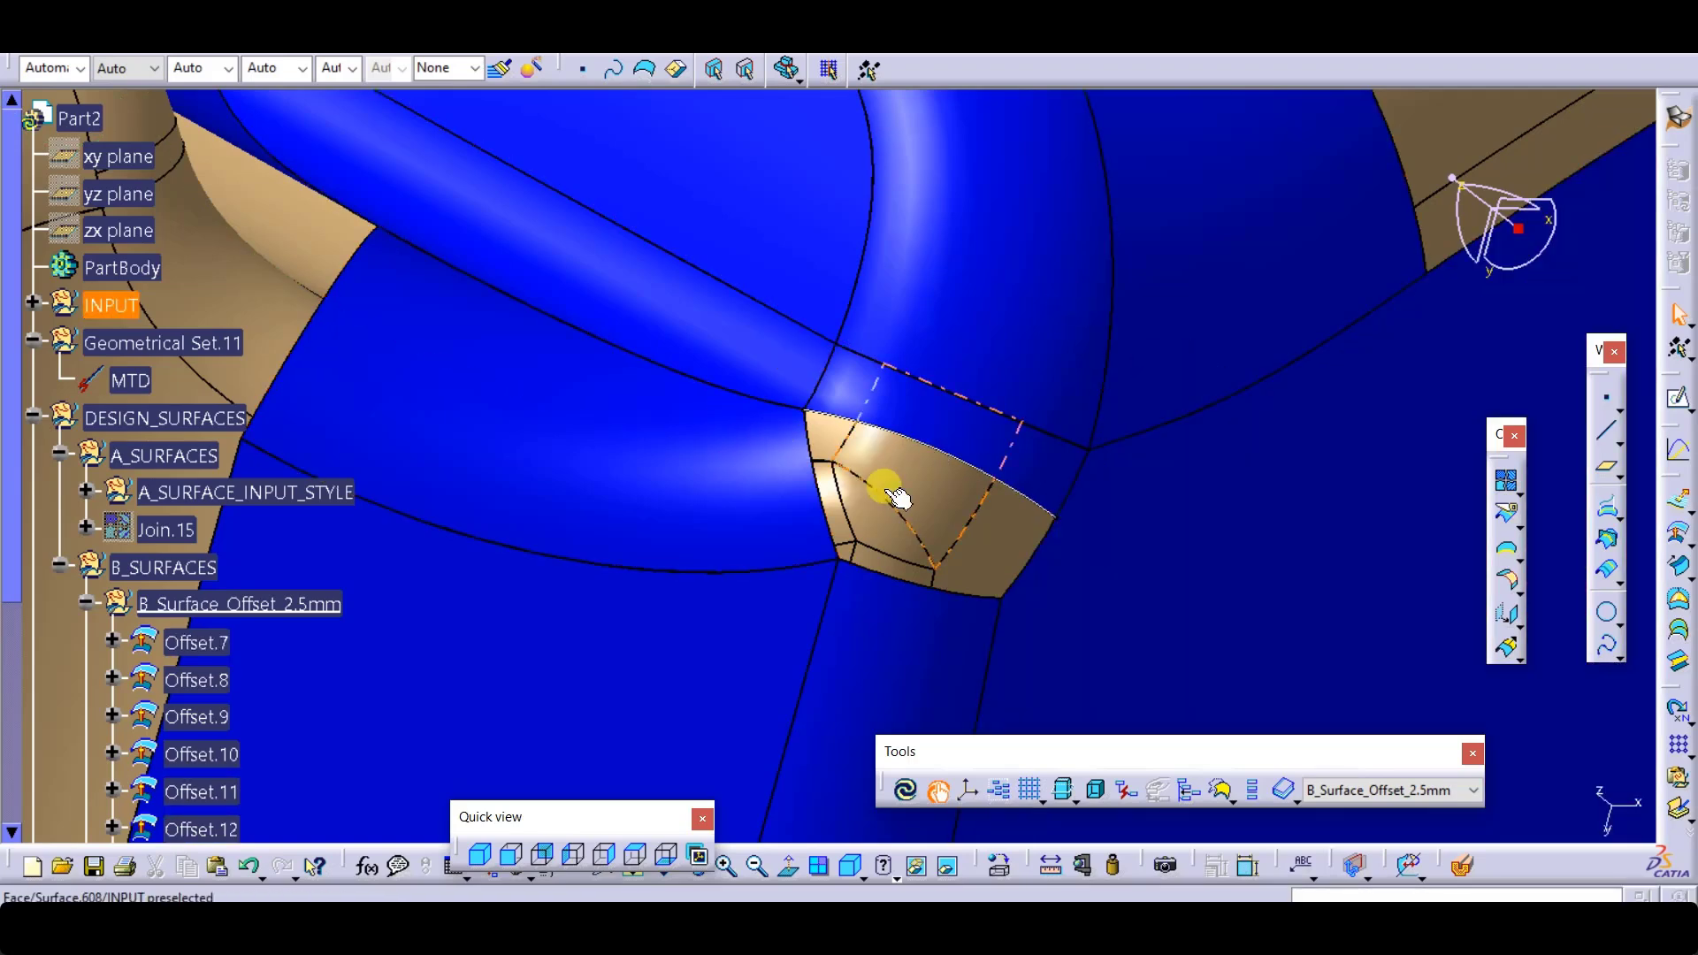
mouse_move(890, 494)
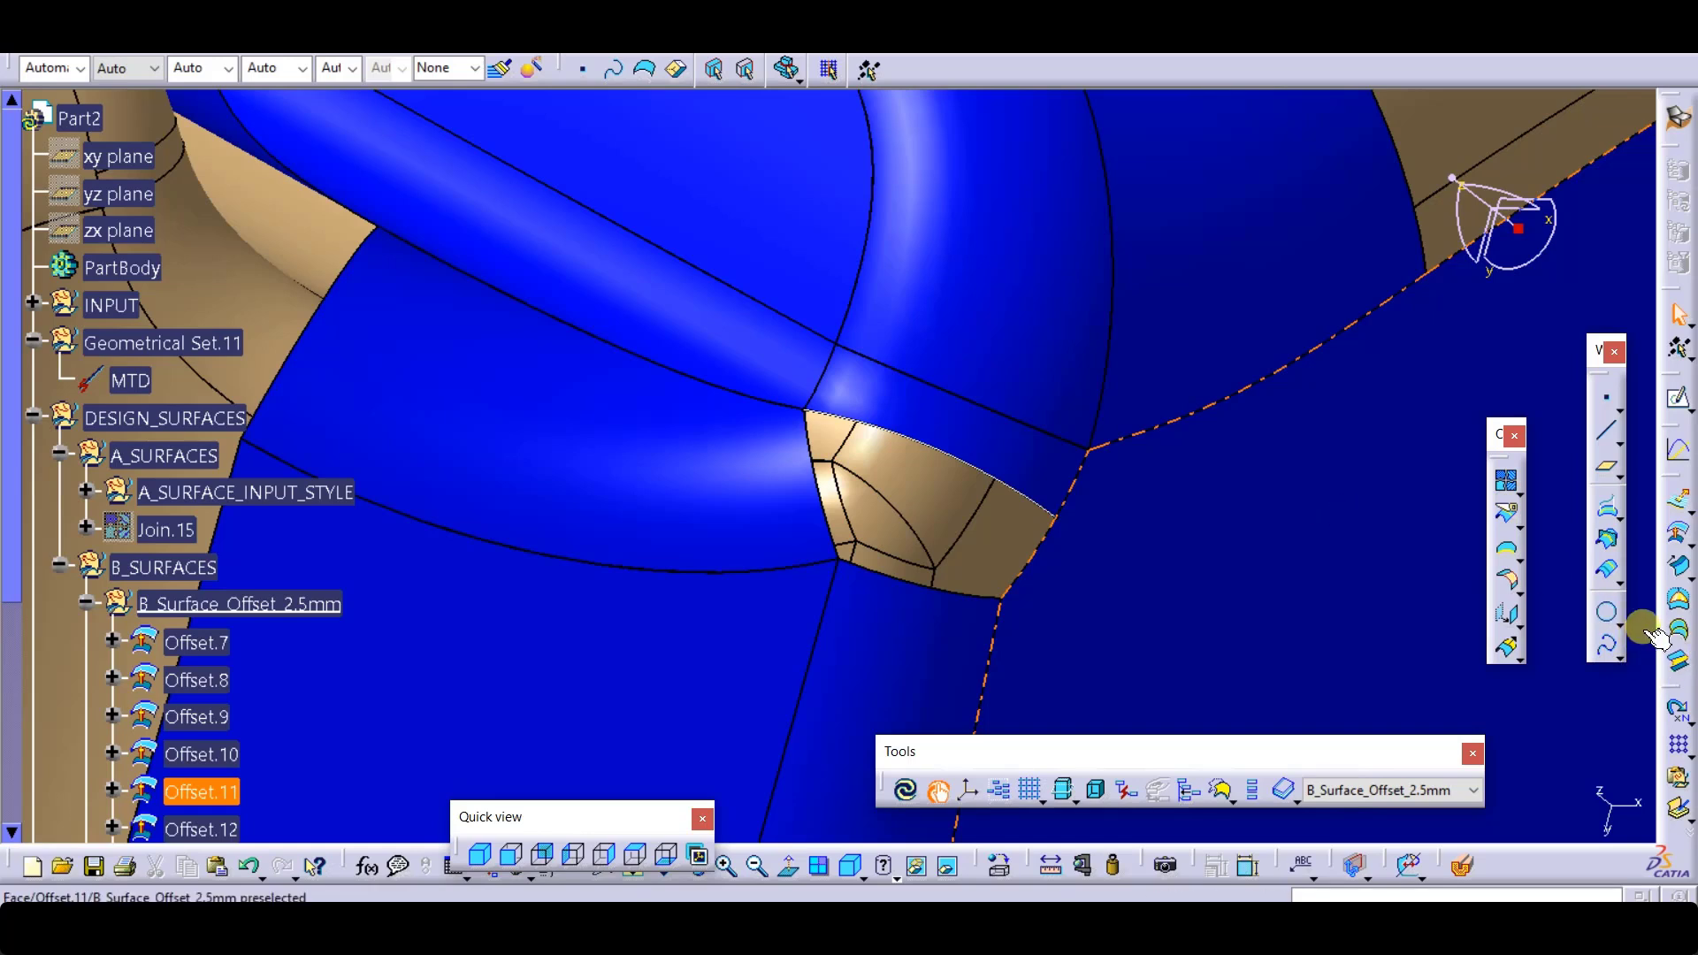
click(1027, 541)
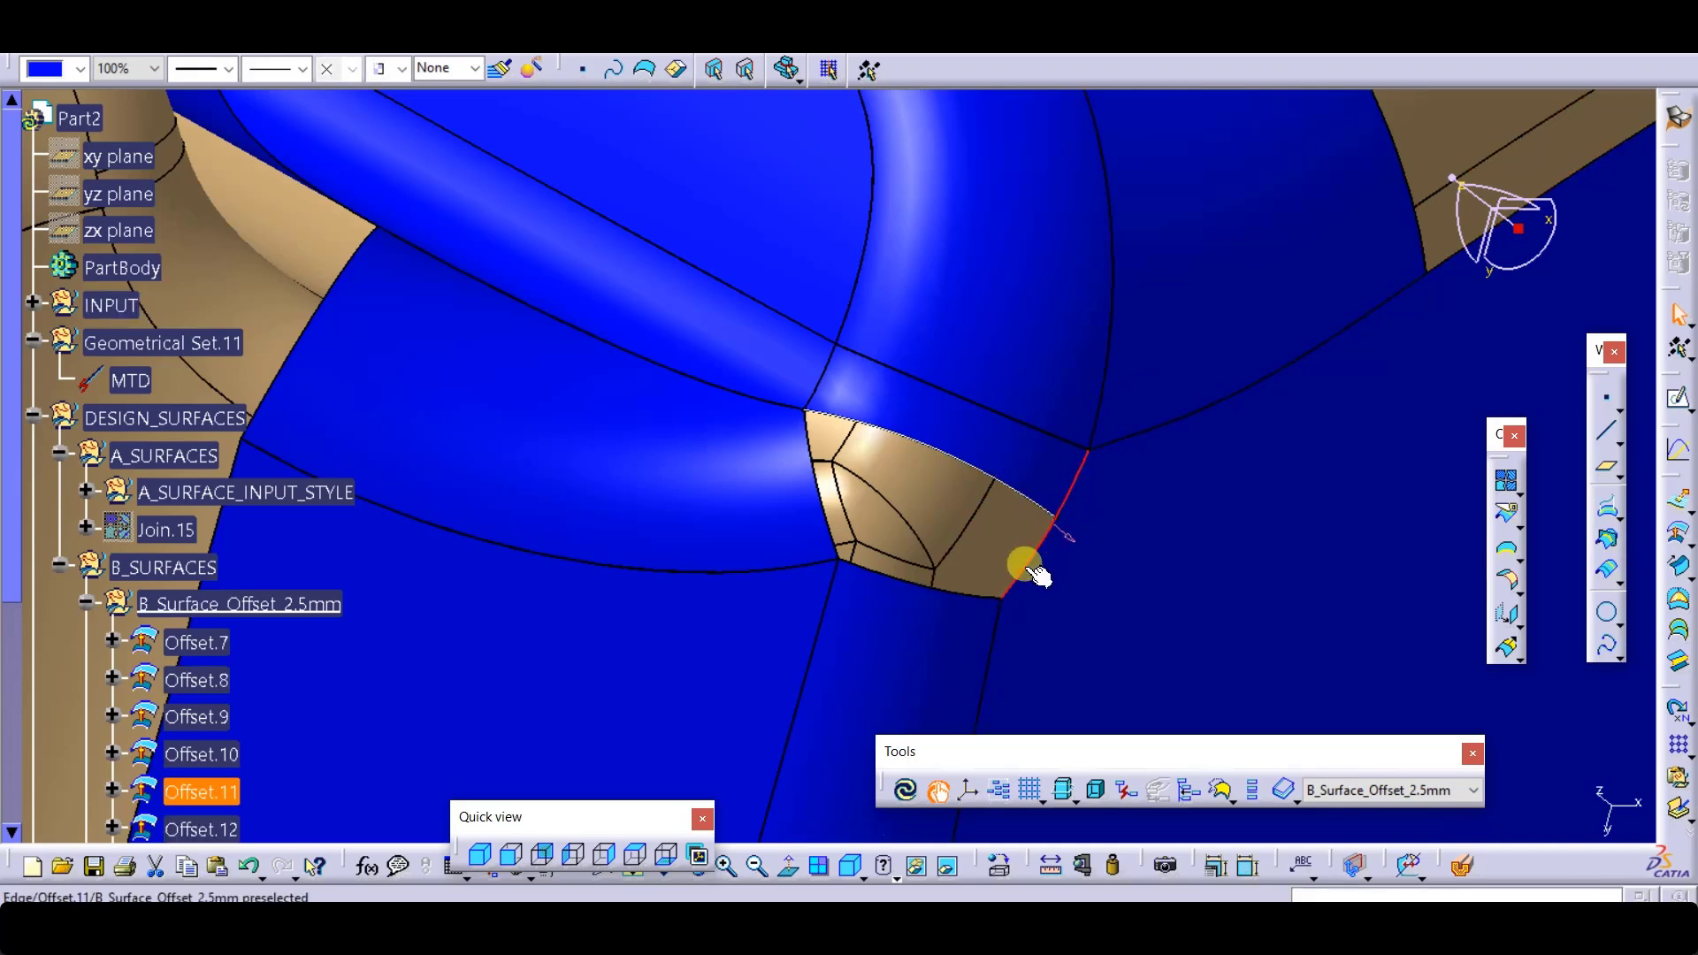
click(1506, 513)
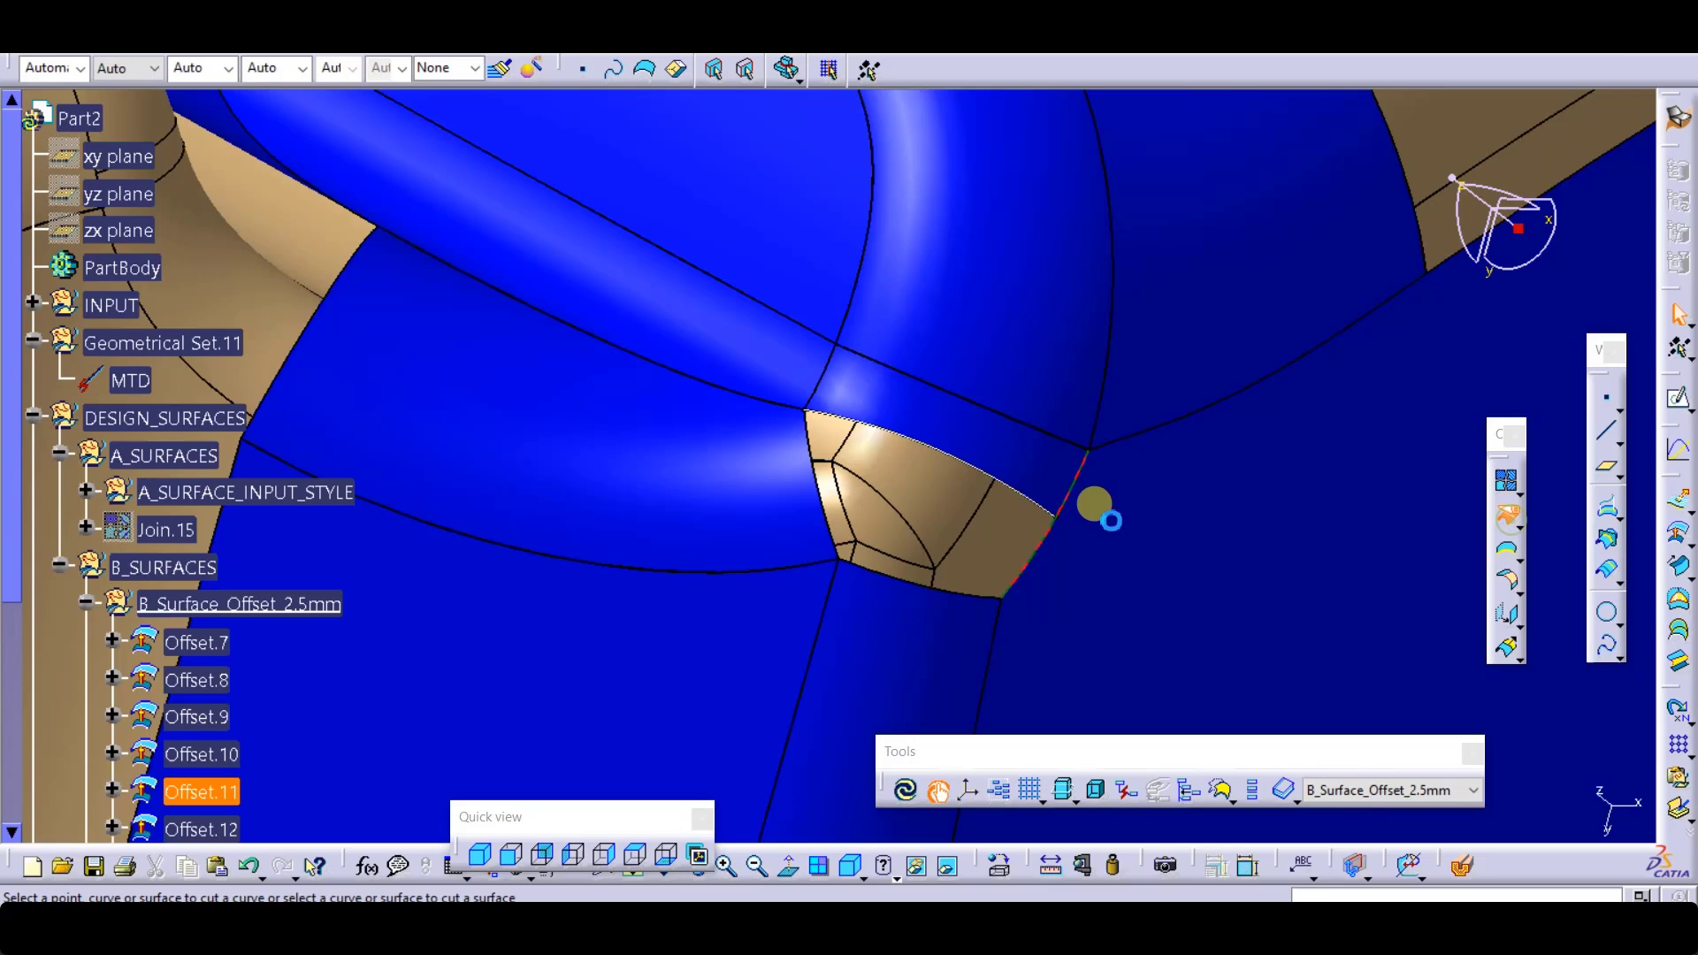
click(1045, 507)
click(1308, 577)
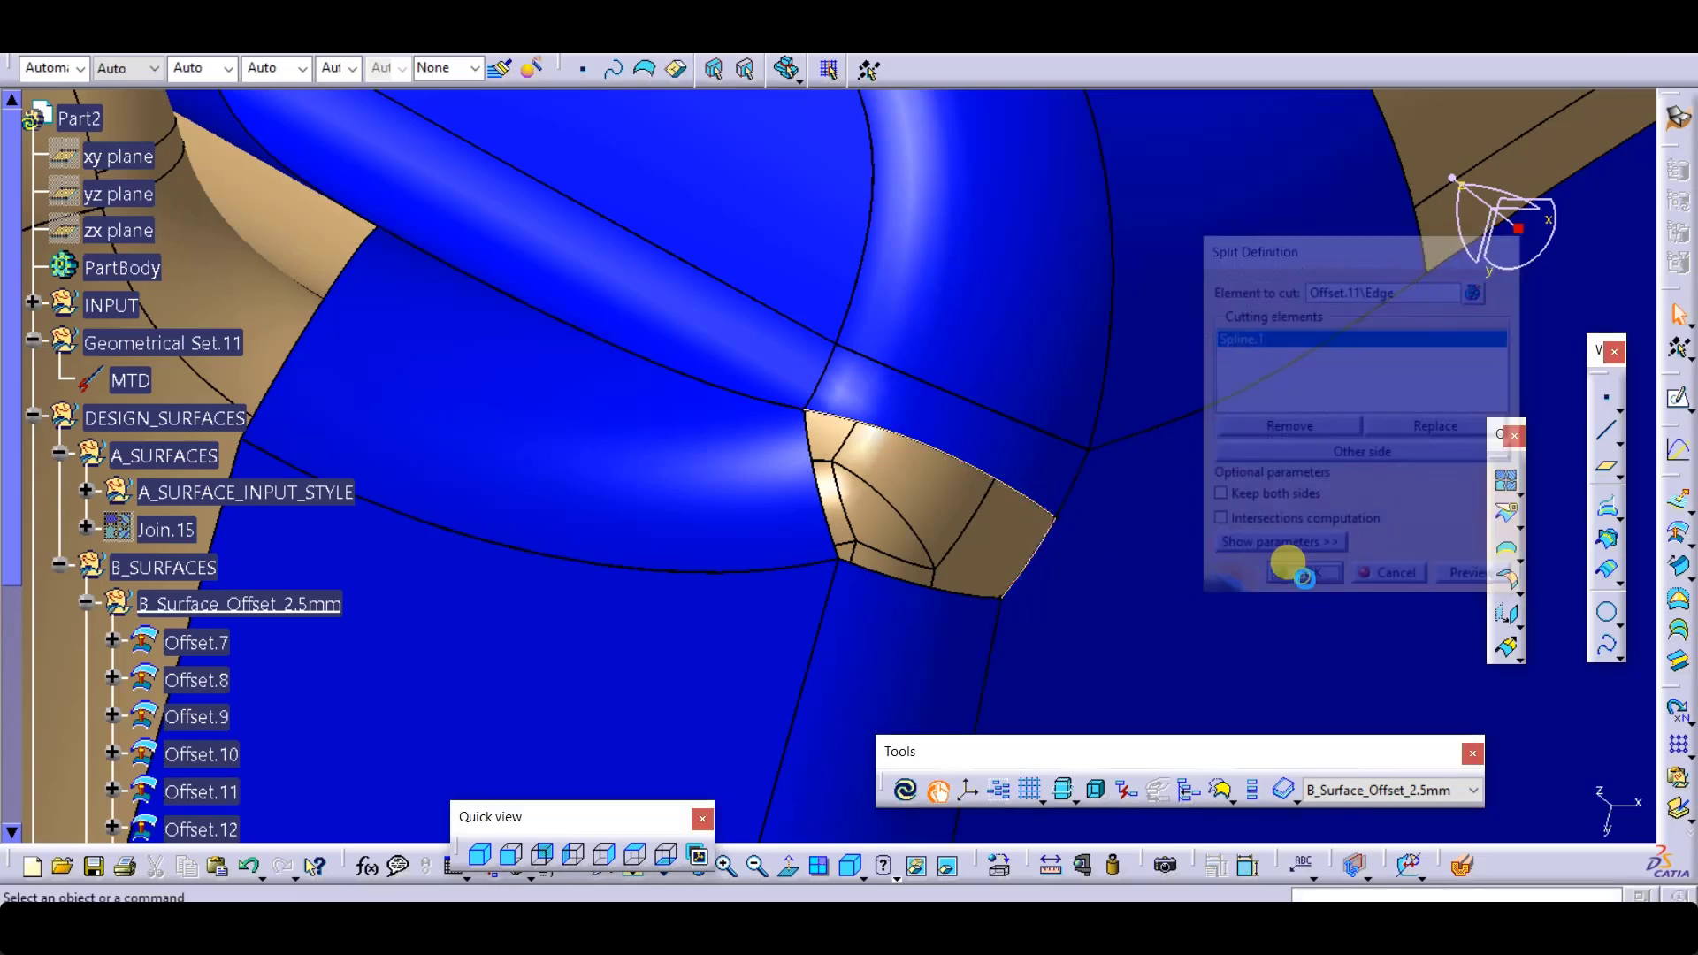
Step: Start a multi-sections surface with the gap's Offset.15 edge supported by Offset.15 and Split.2 supported by Offset.11 as its two tangent sections
middle_drag(971, 463, 921, 557)
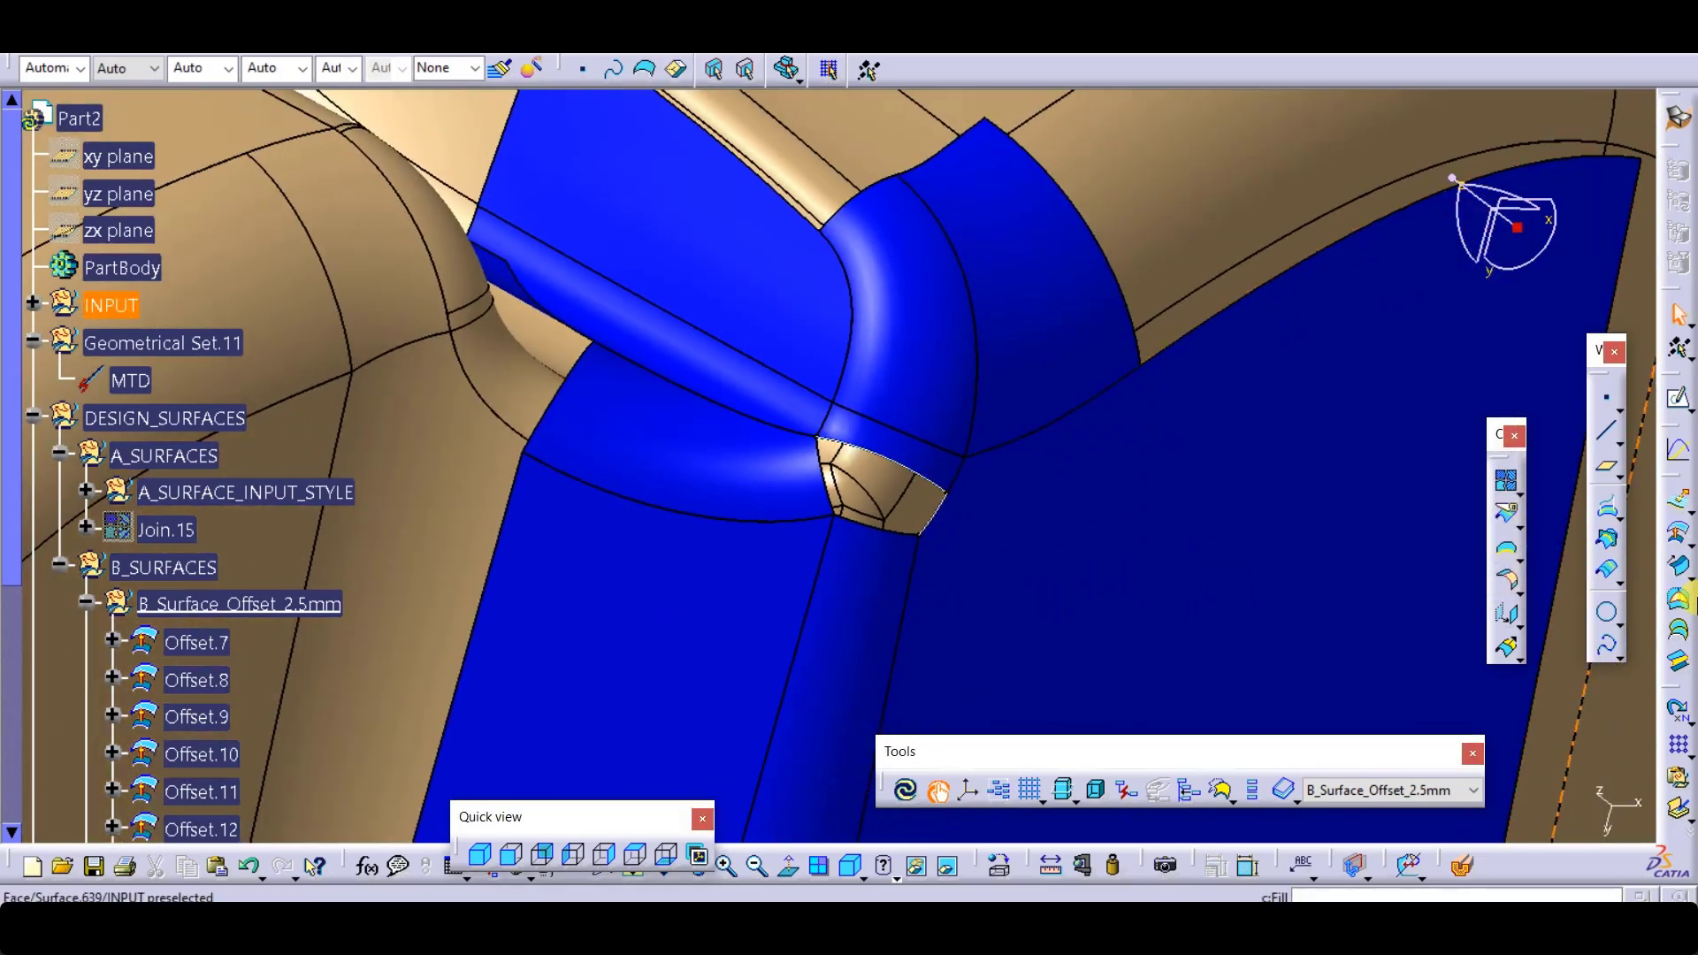
click(1678, 631)
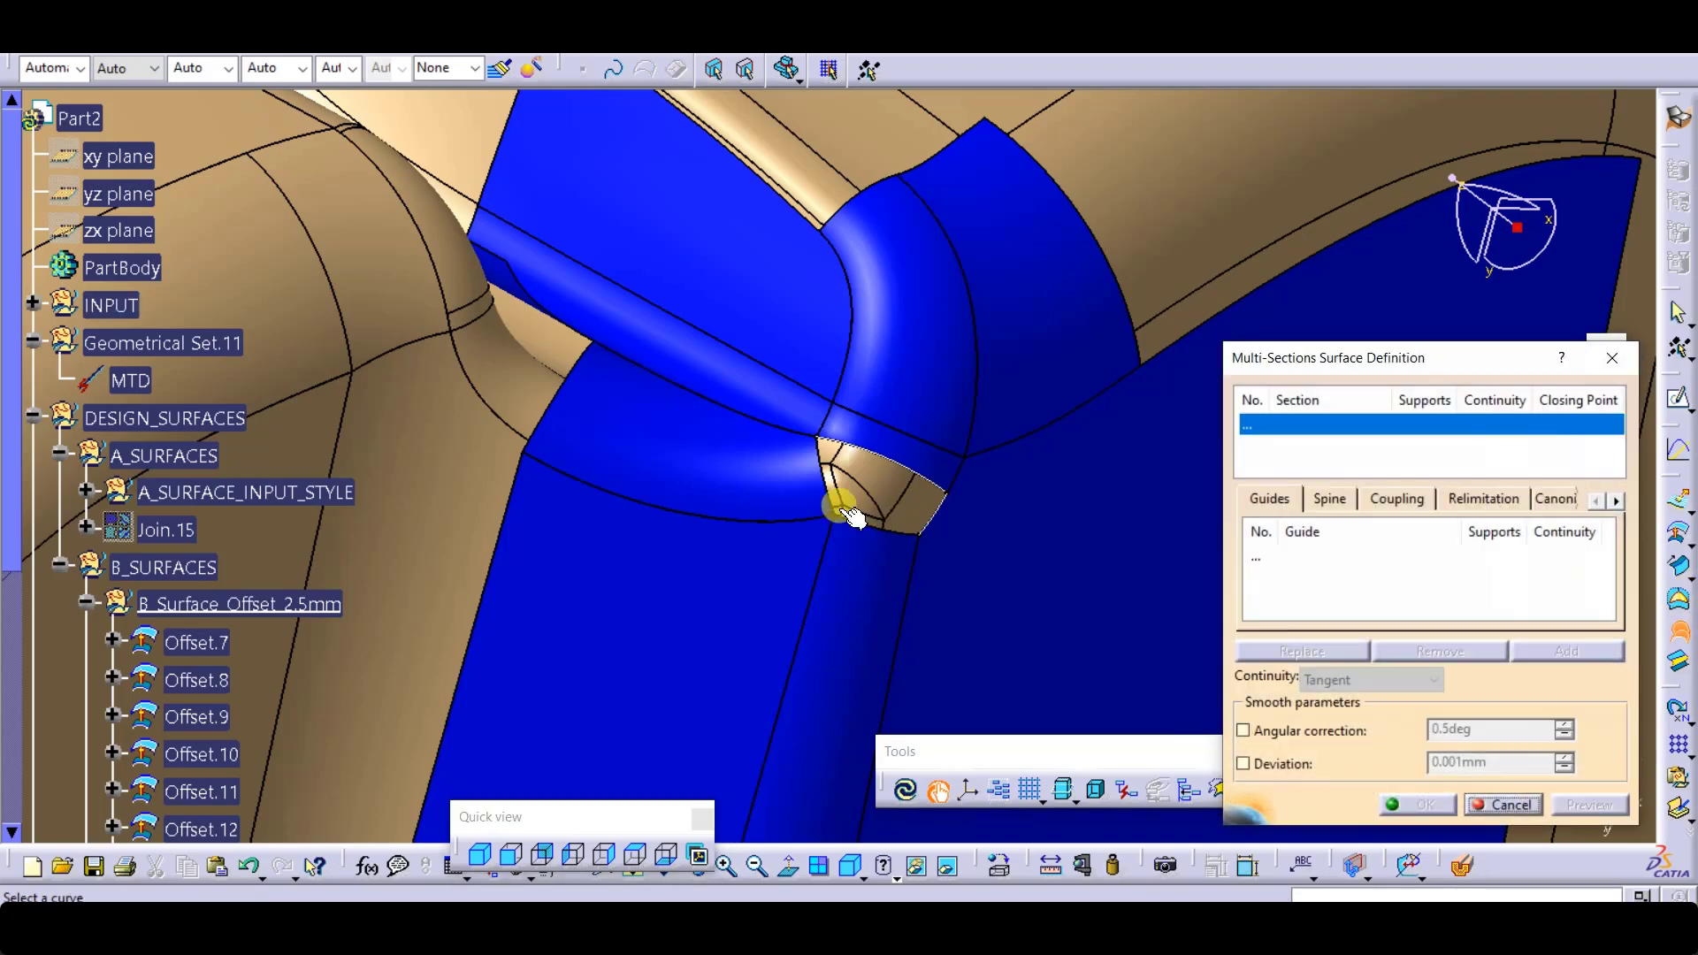
ctrl+middle_drag(796, 509, 815, 443)
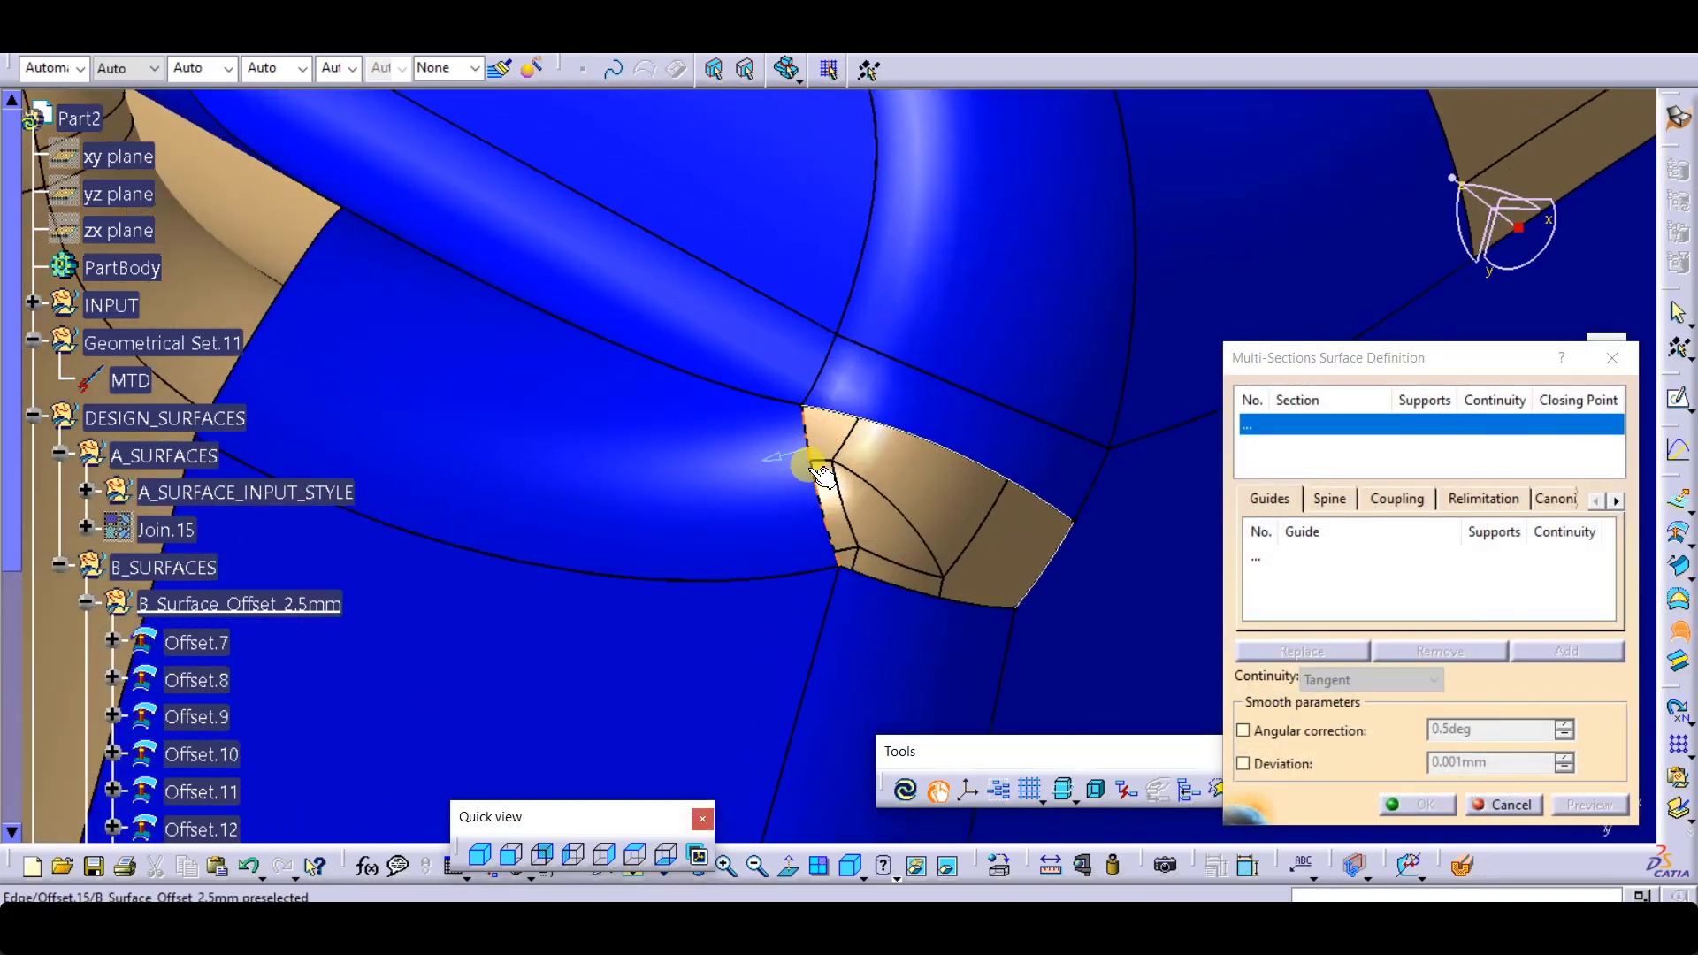
click(821, 473)
click(723, 468)
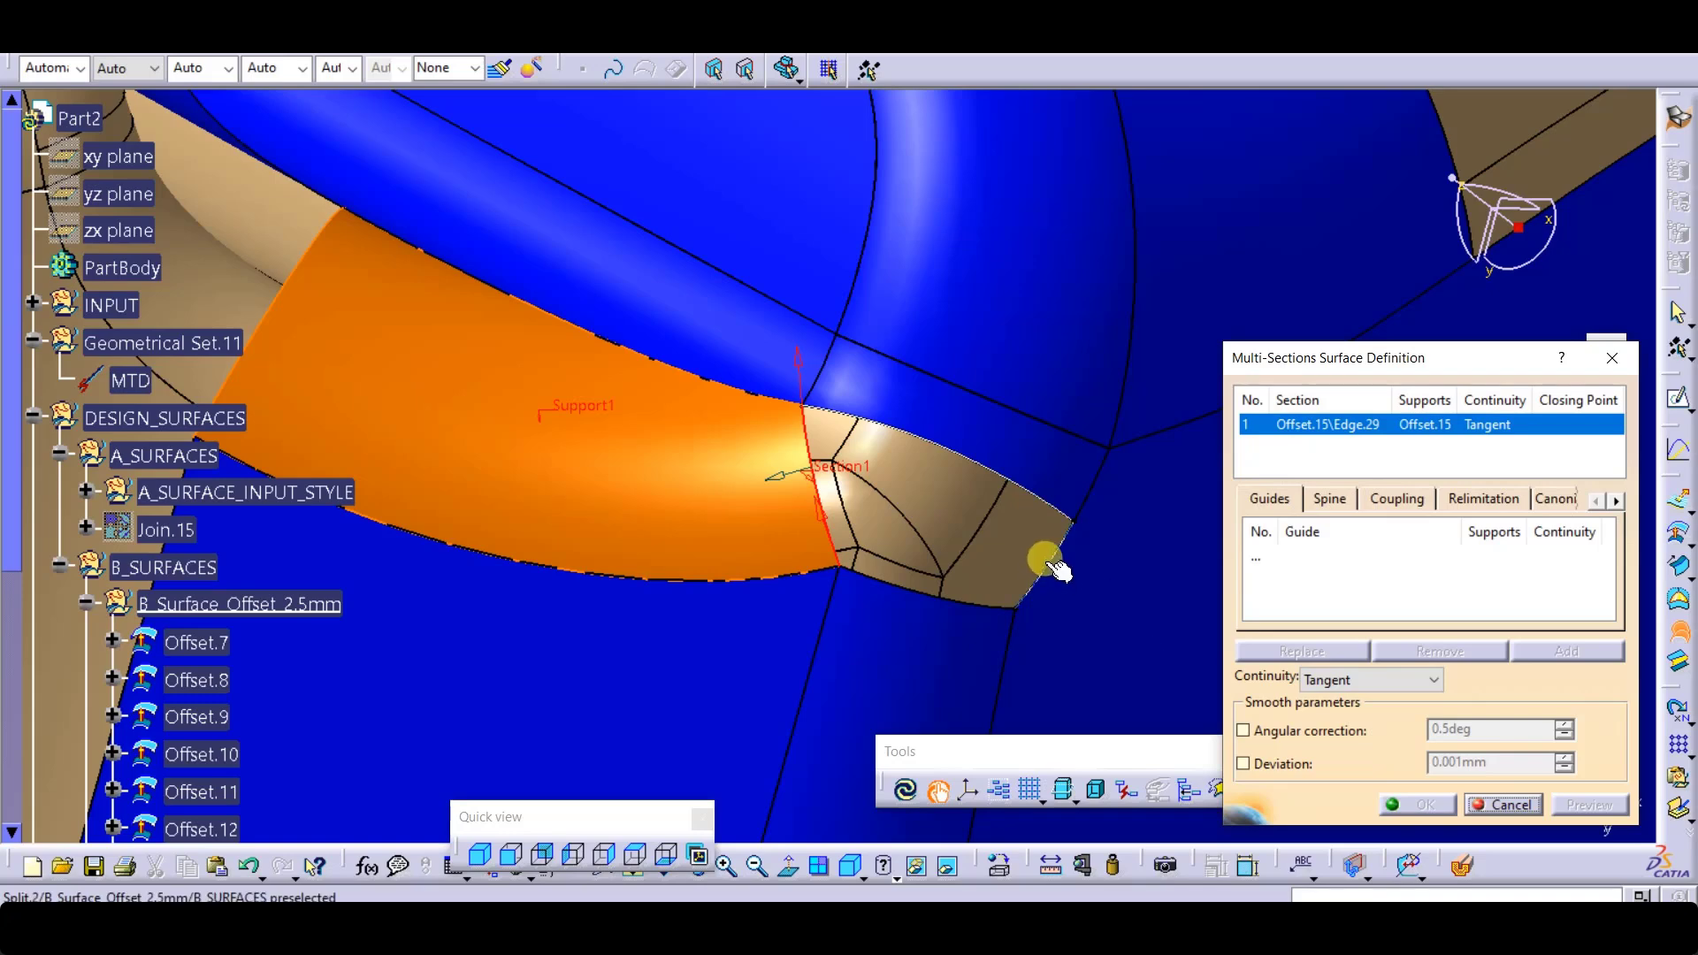
click(1139, 608)
click(1150, 615)
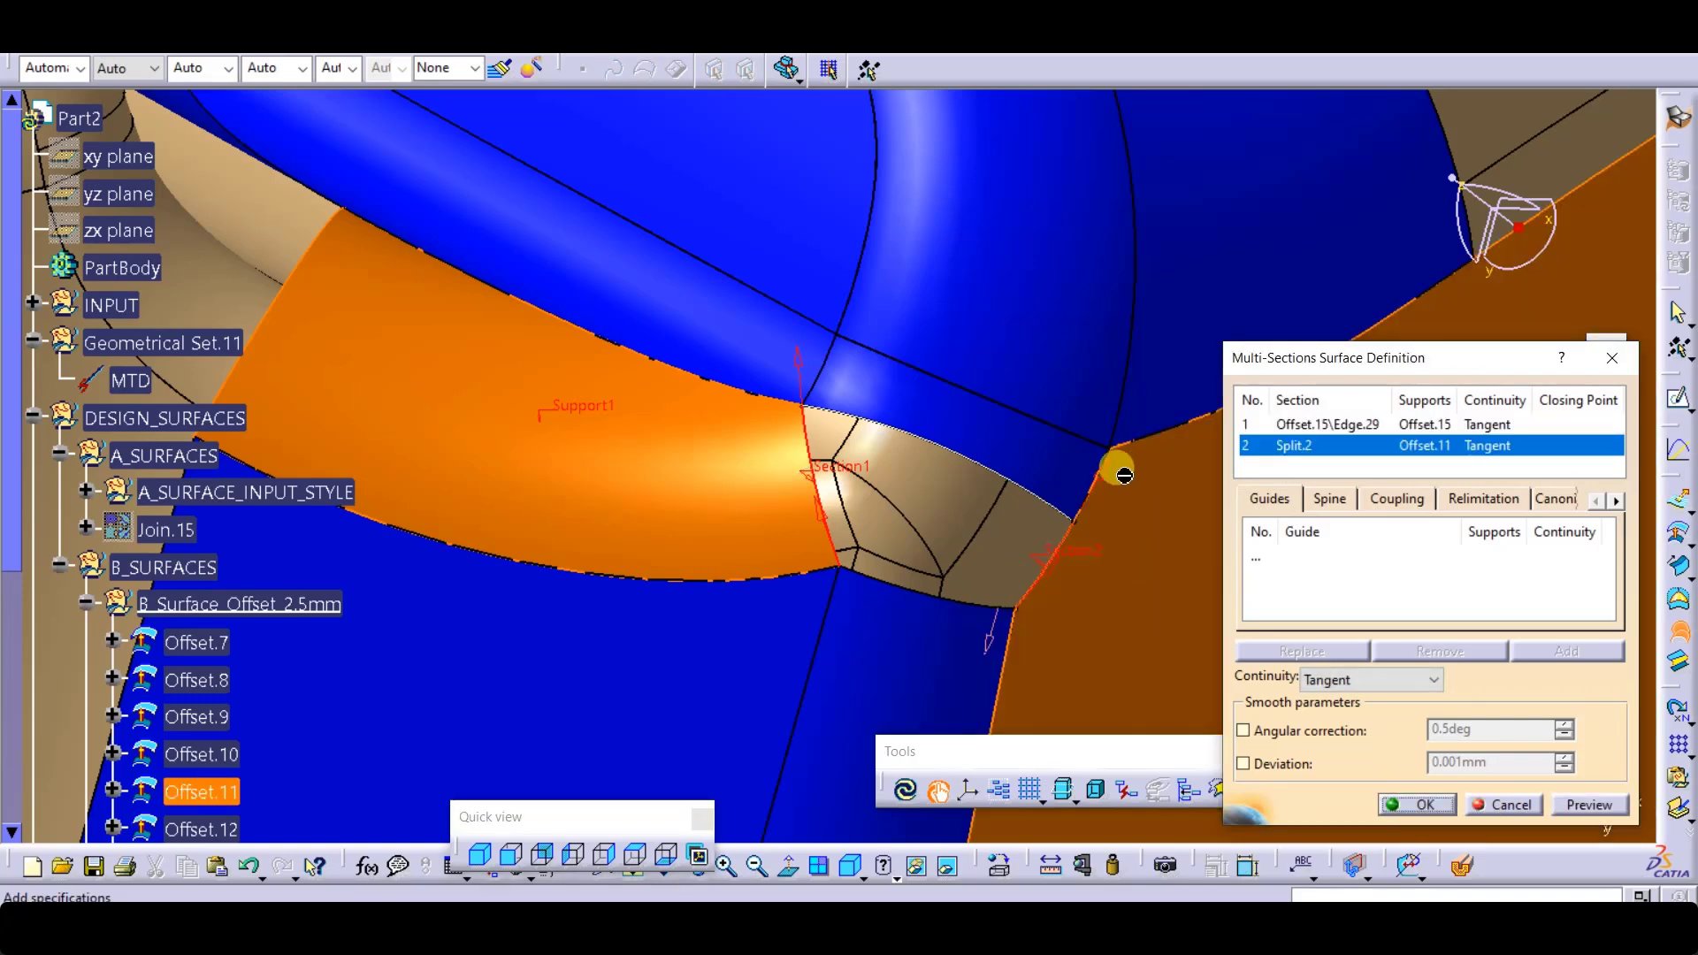
Step: Add Spline.1 supported by Split.1 and the gap's Offset.13 edge supported by Offset.13 as tangent guides
click(1278, 555)
click(1025, 480)
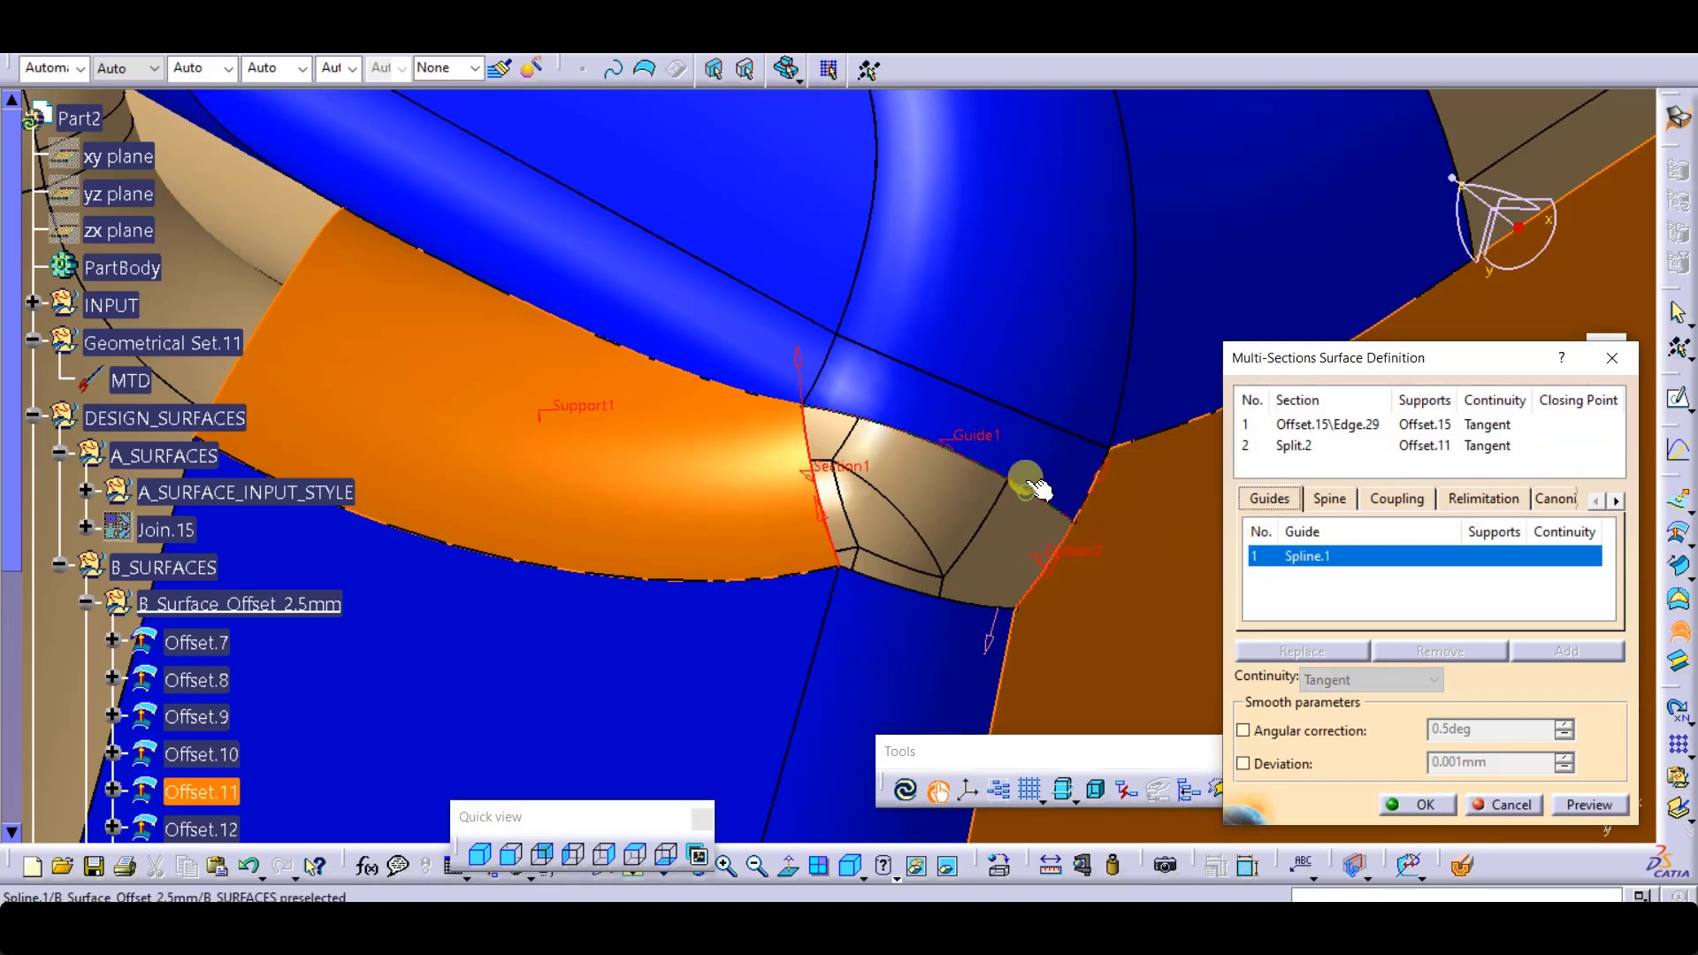
click(1048, 457)
click(932, 603)
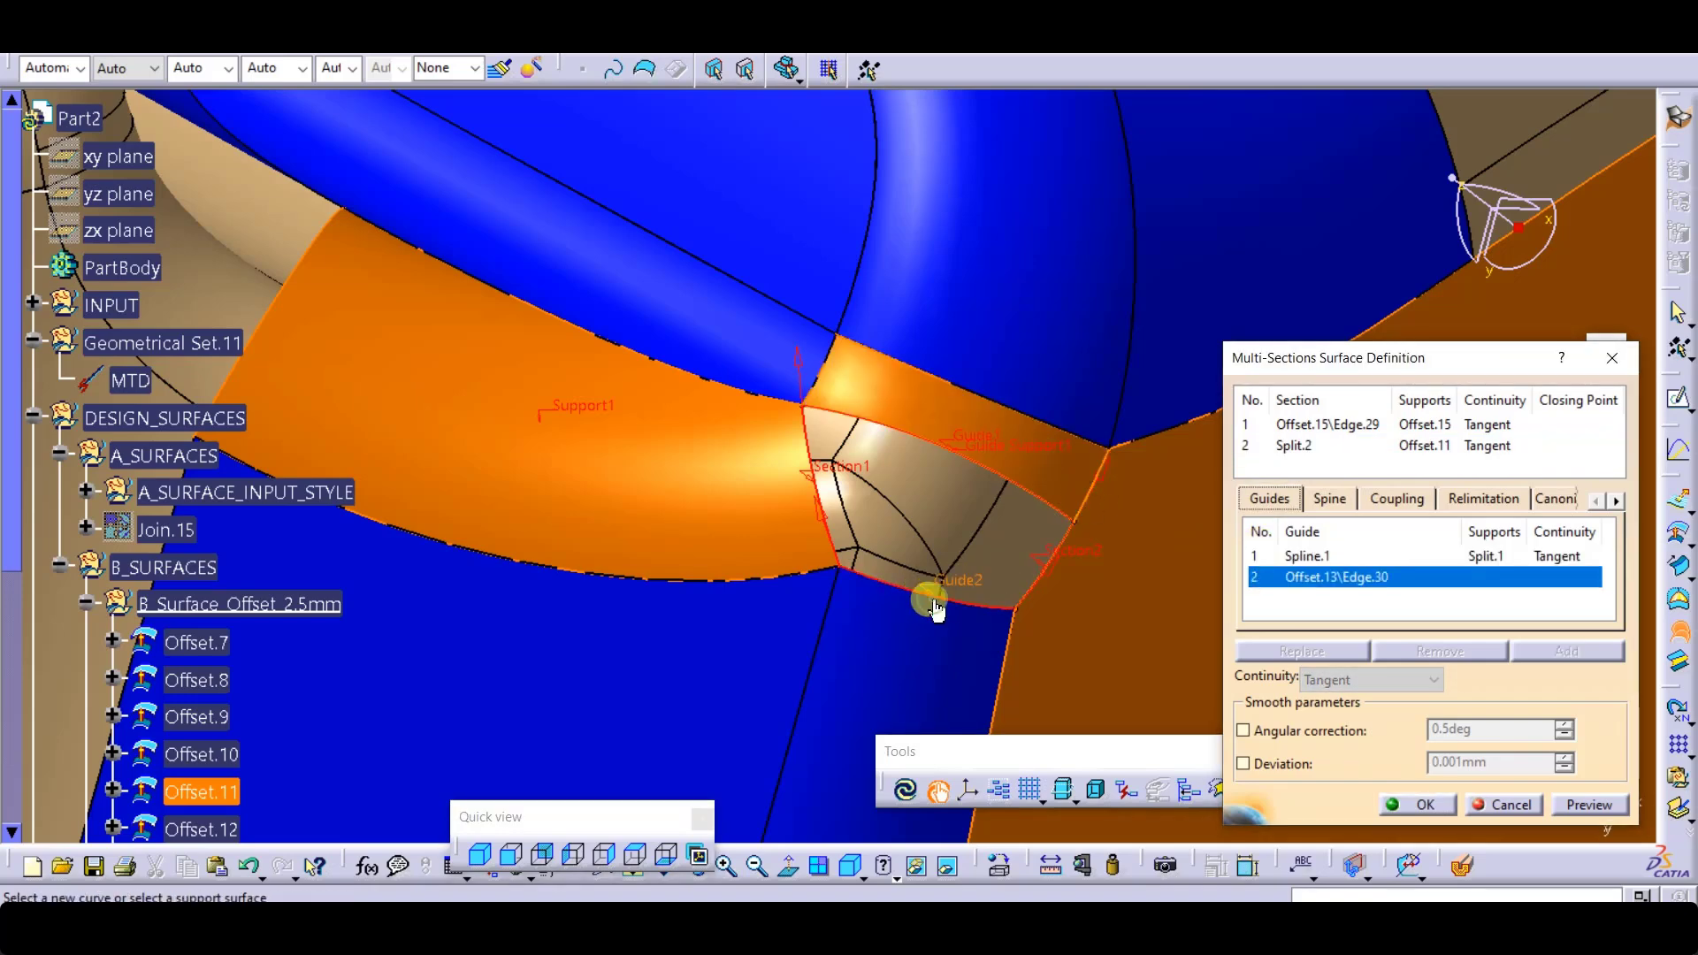
click(906, 625)
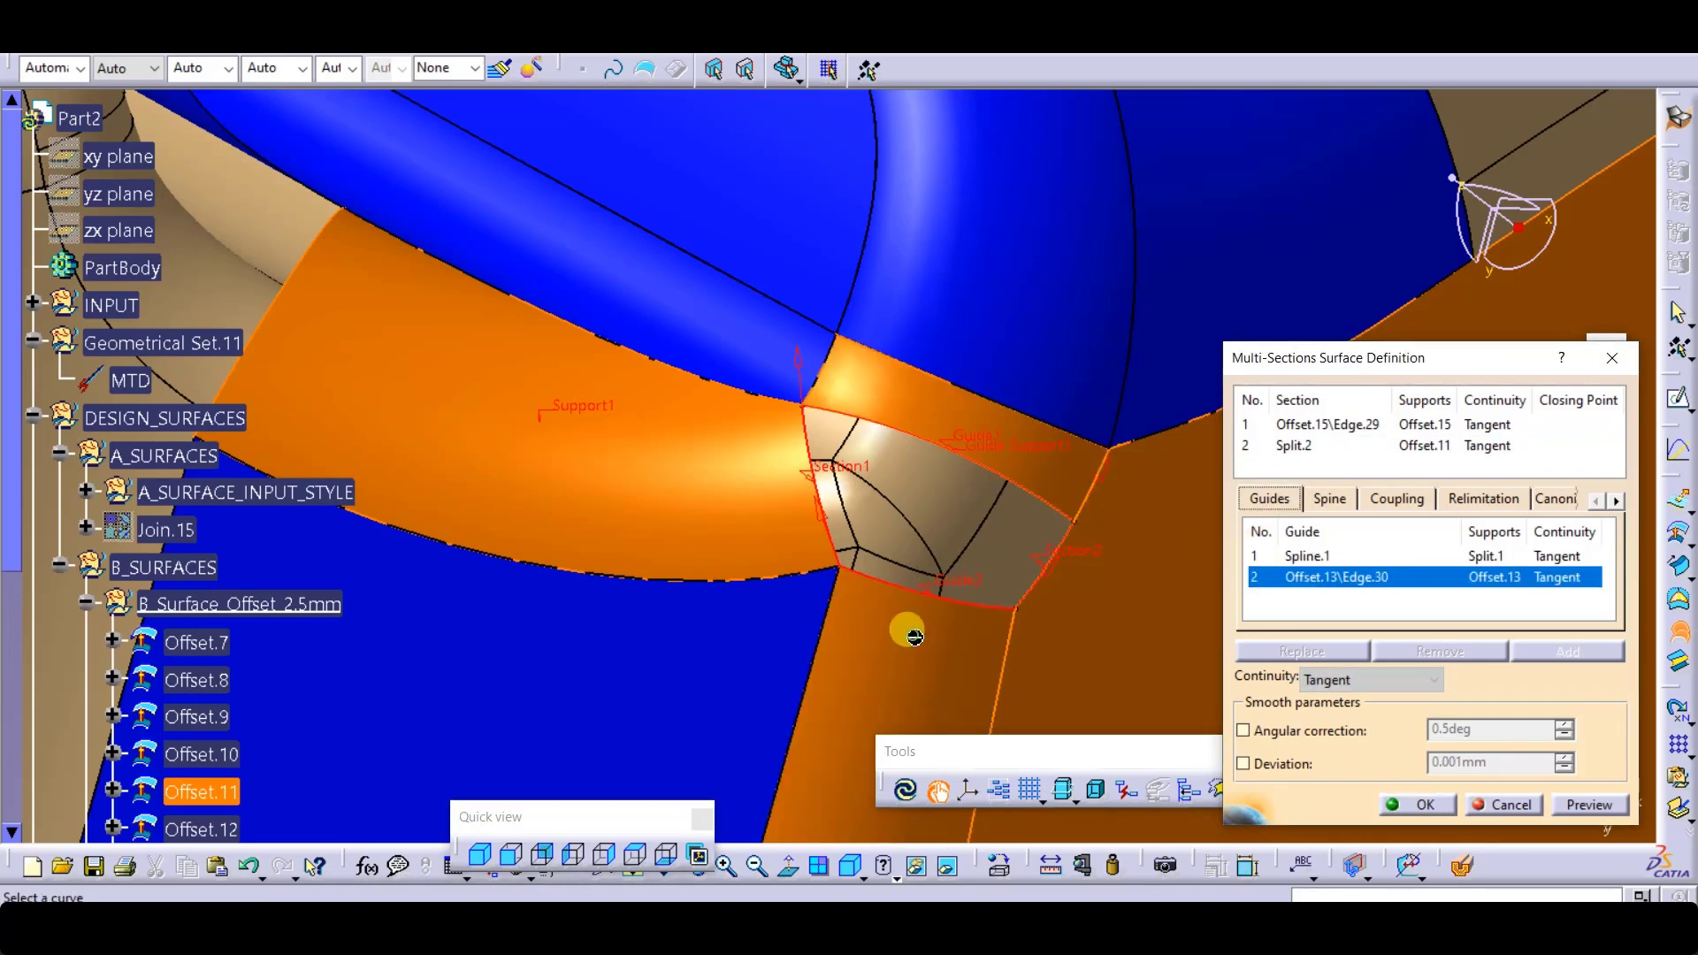
Step: Enable smoothing deviation at 0.01 mm and create the multi-sections surface closing the corner gap
click(1589, 805)
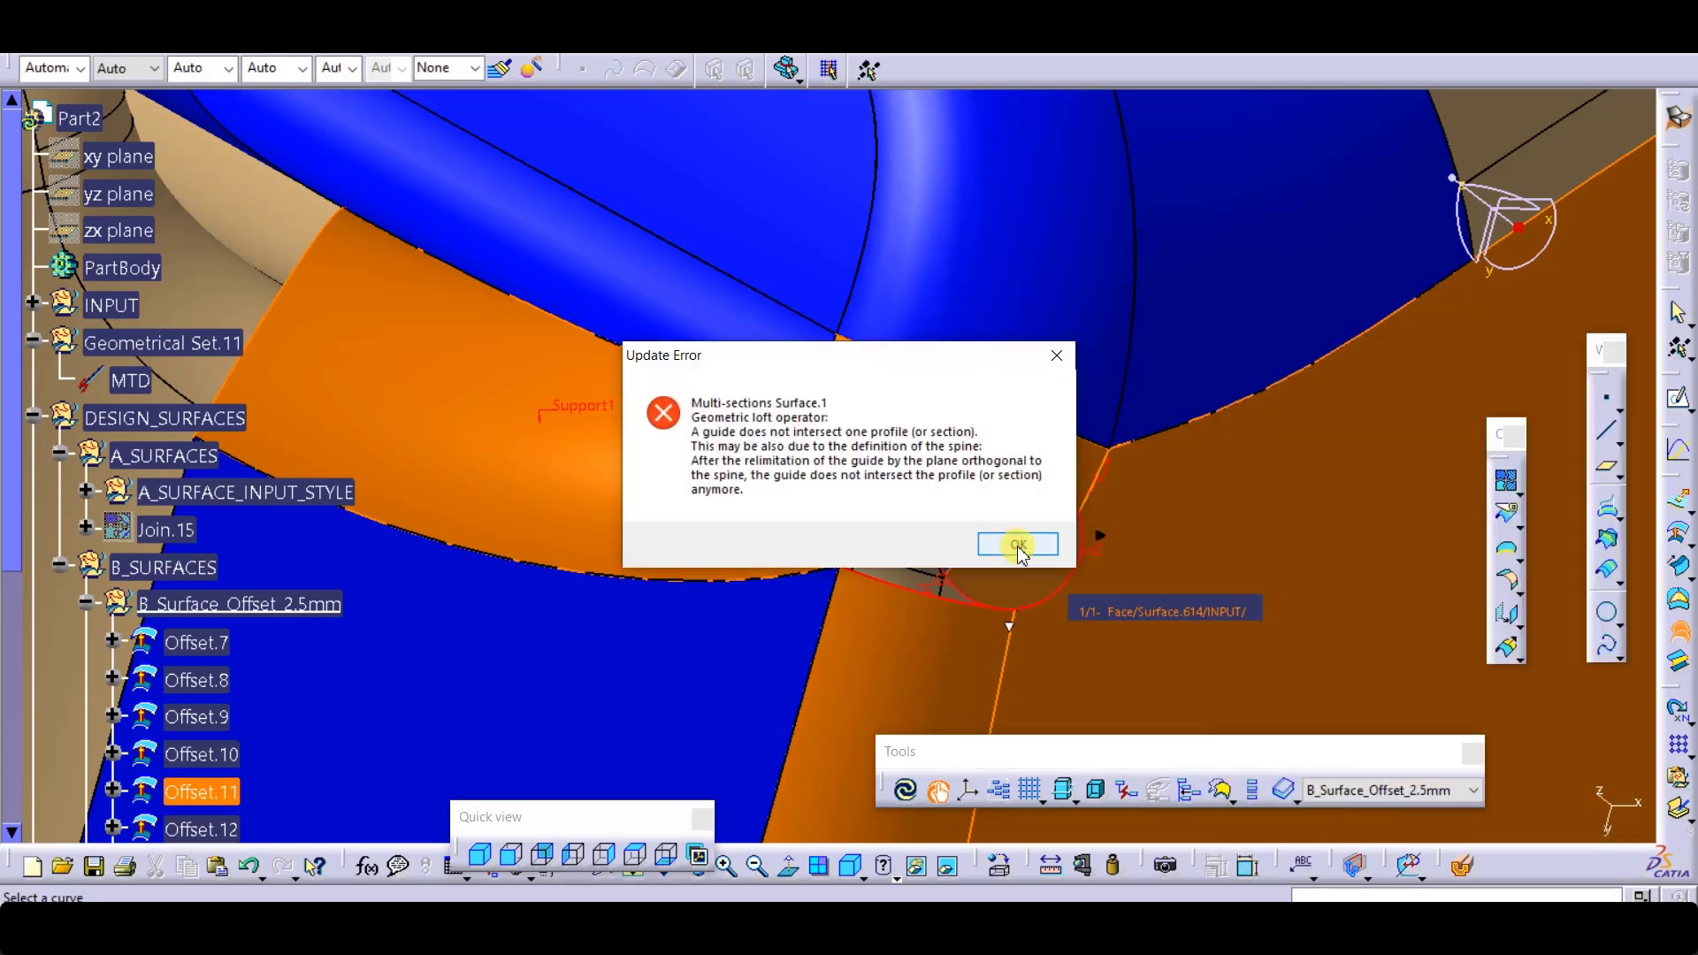
click(1018, 544)
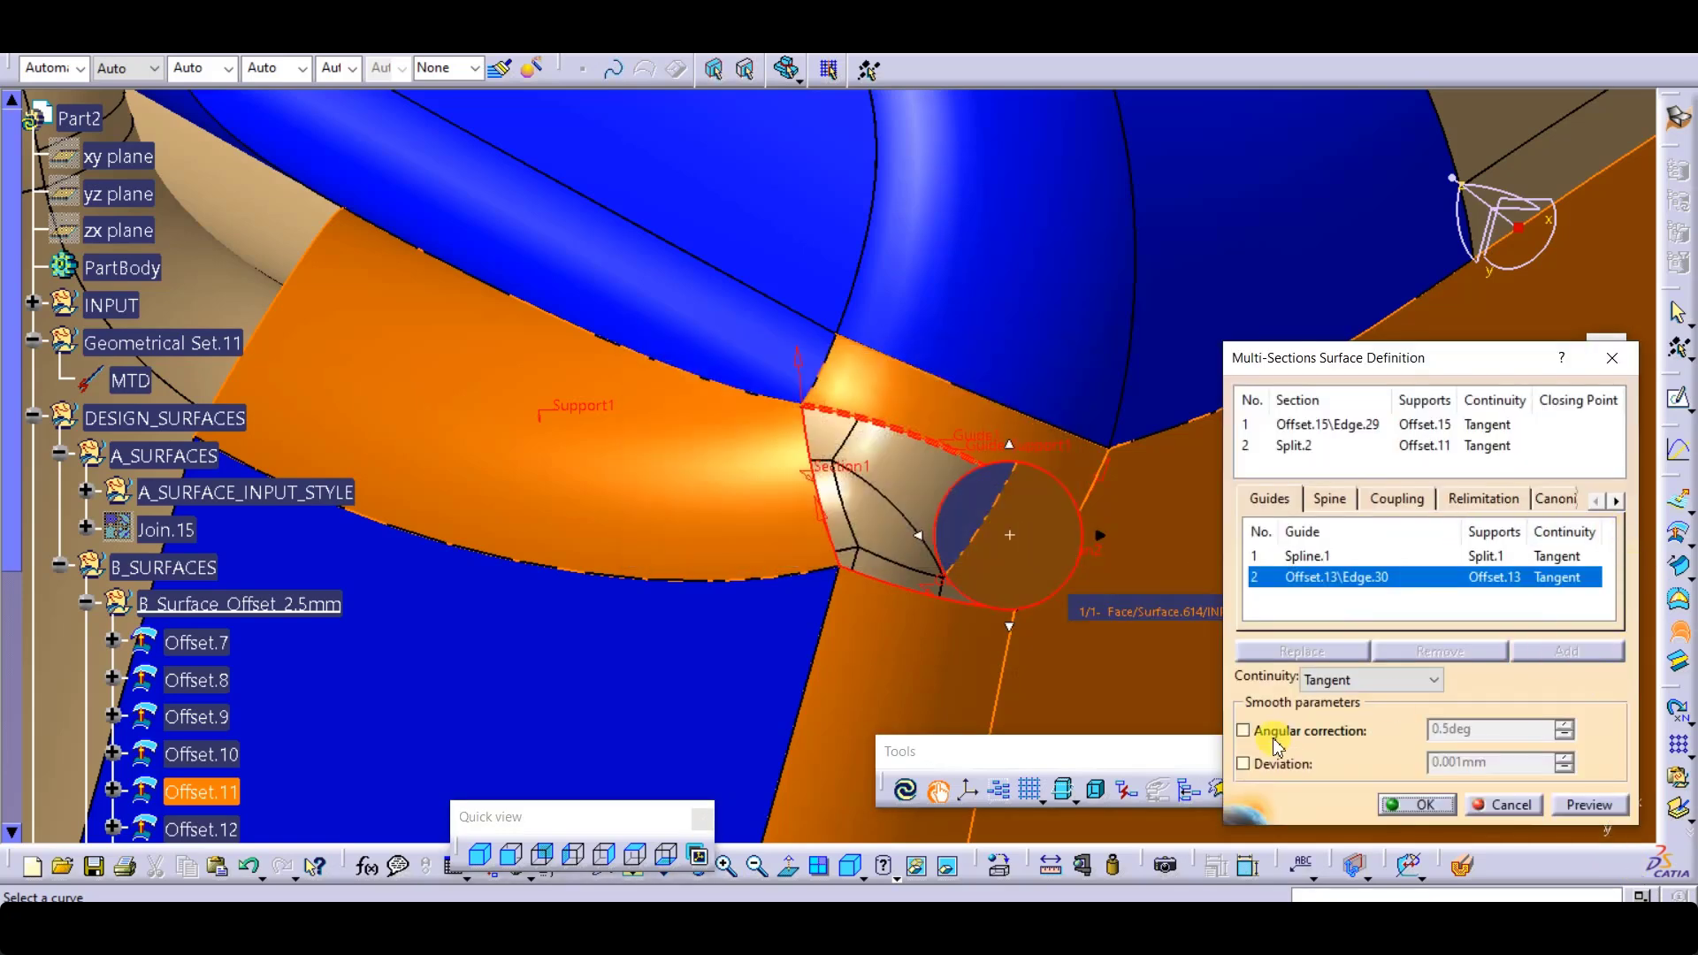
click(1243, 763)
click(1454, 763)
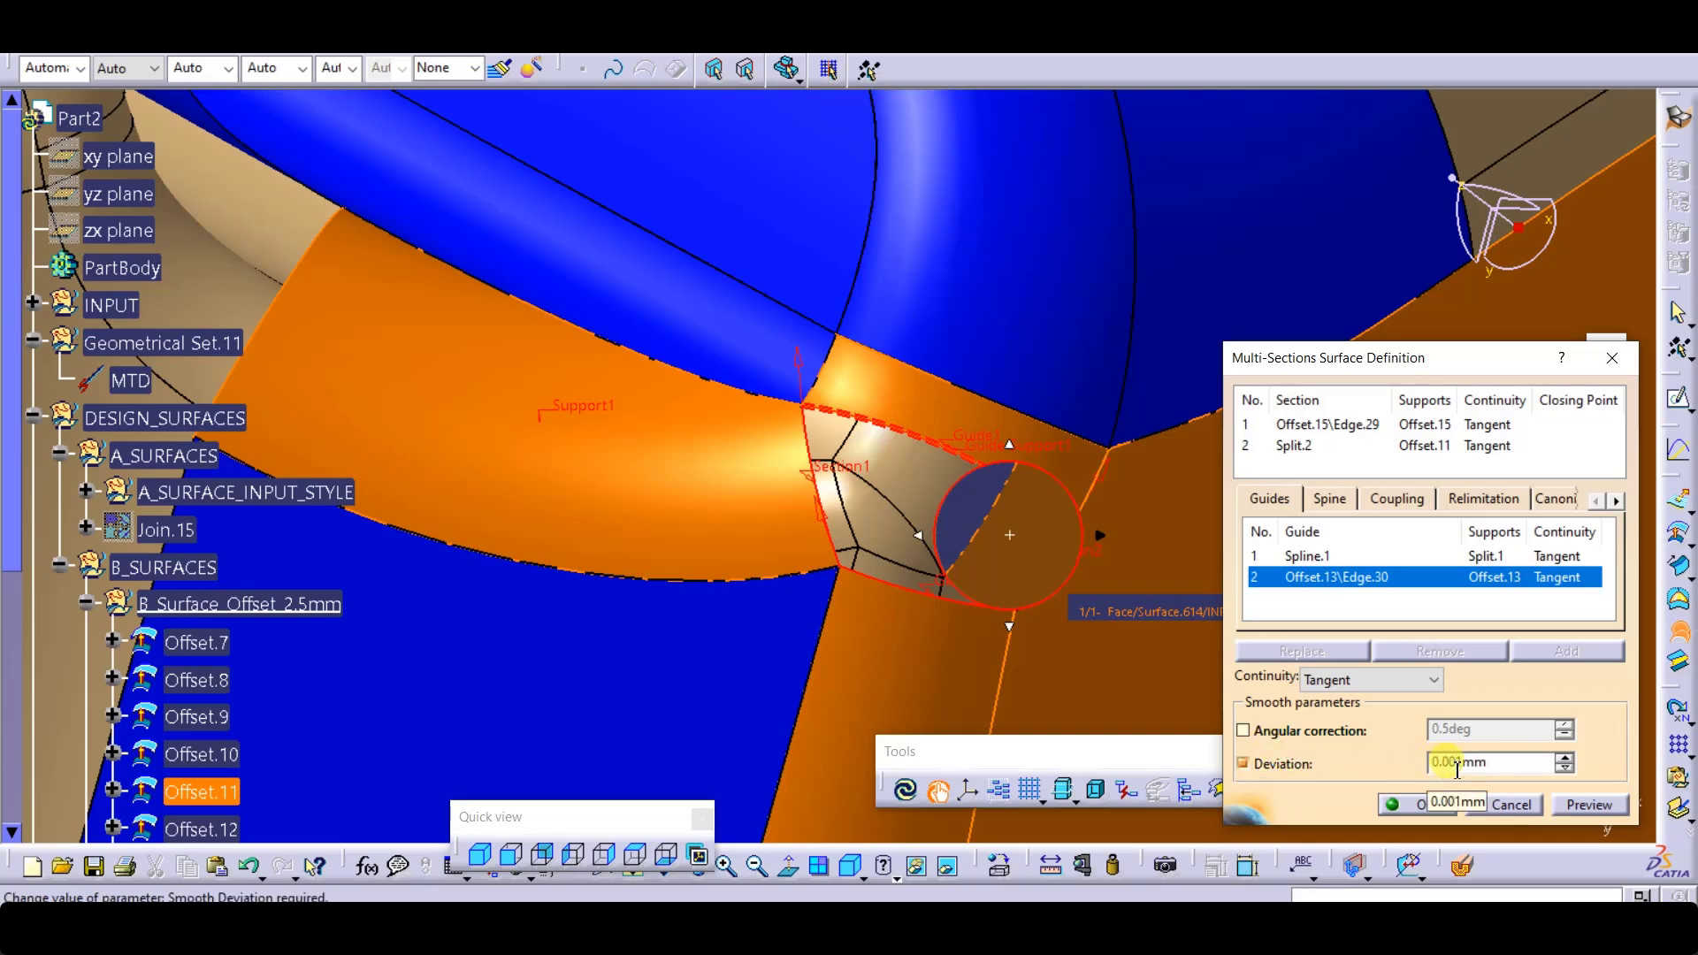
key(BackSpace)
click(1587, 805)
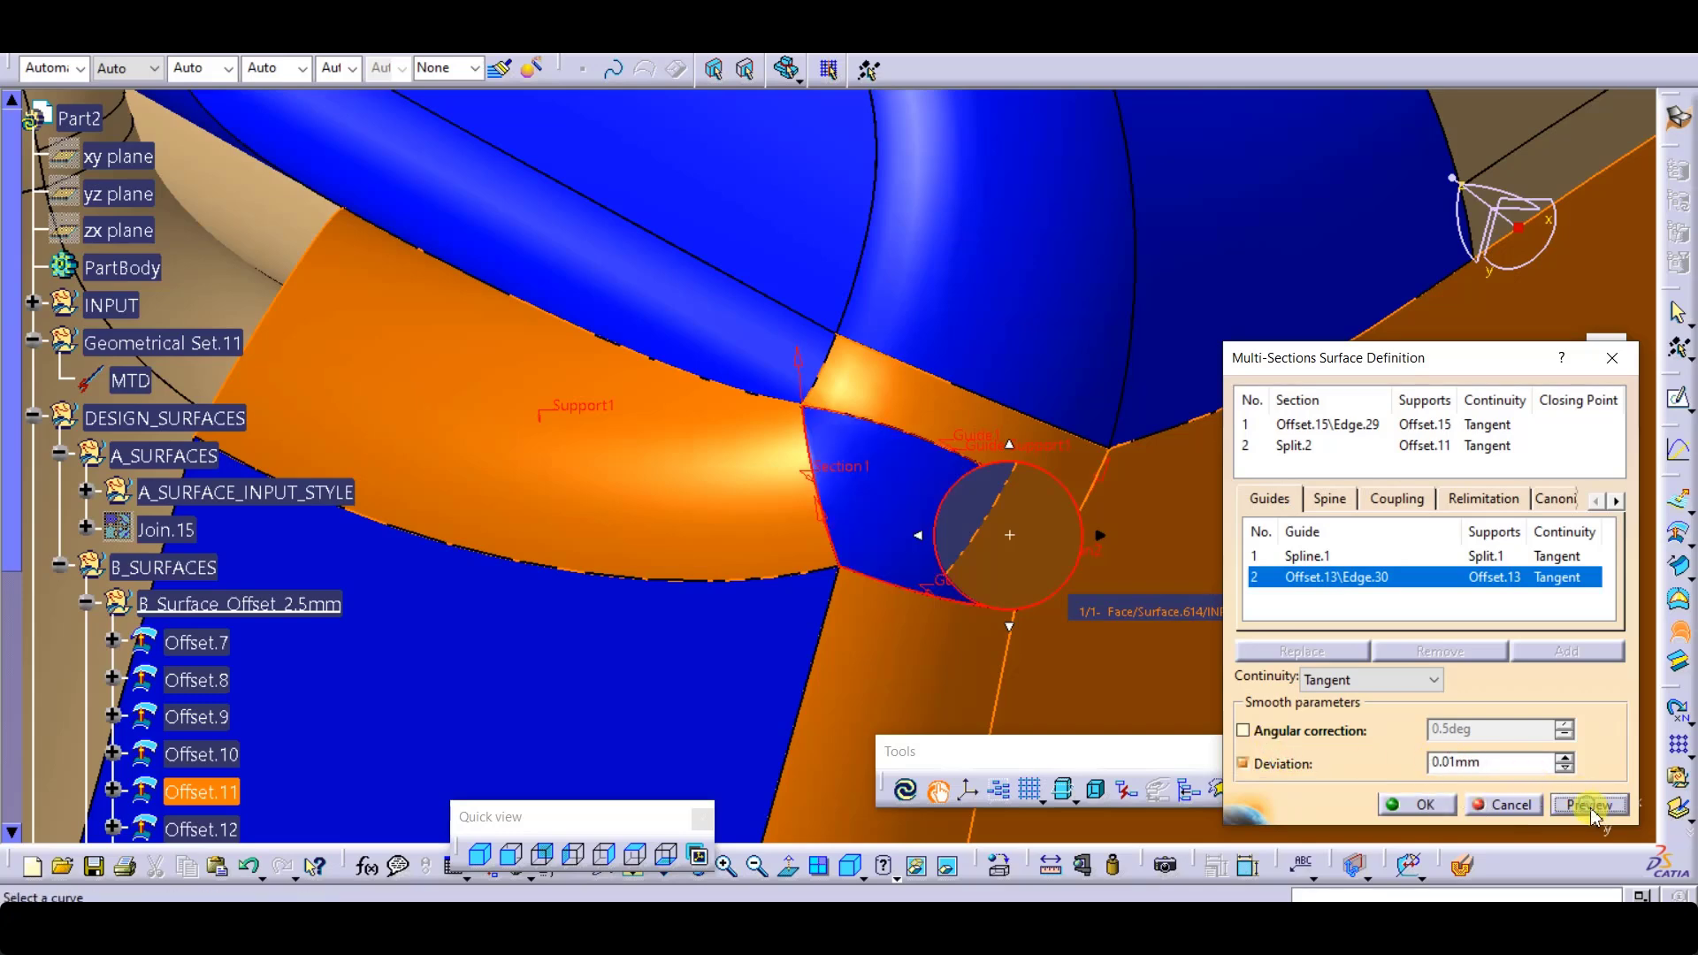
click(1416, 804)
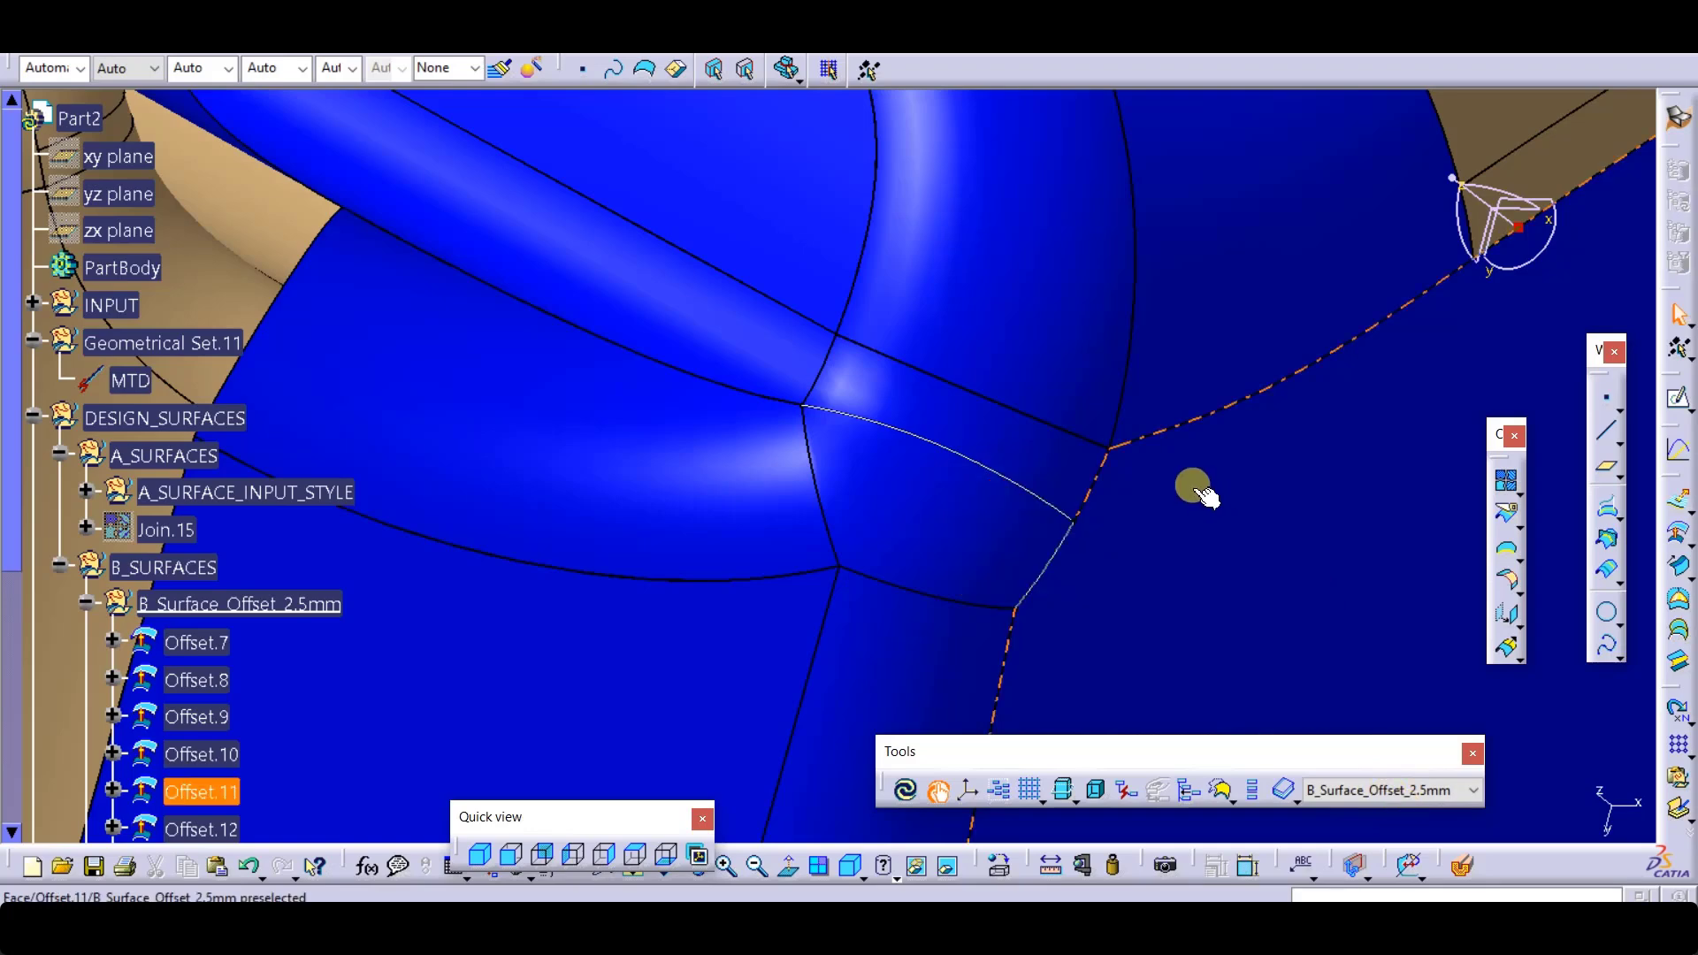
Step: Hide the construction curves Spline.1 and Split.2 along the new corner patch
click(998, 478)
right_click(997, 478)
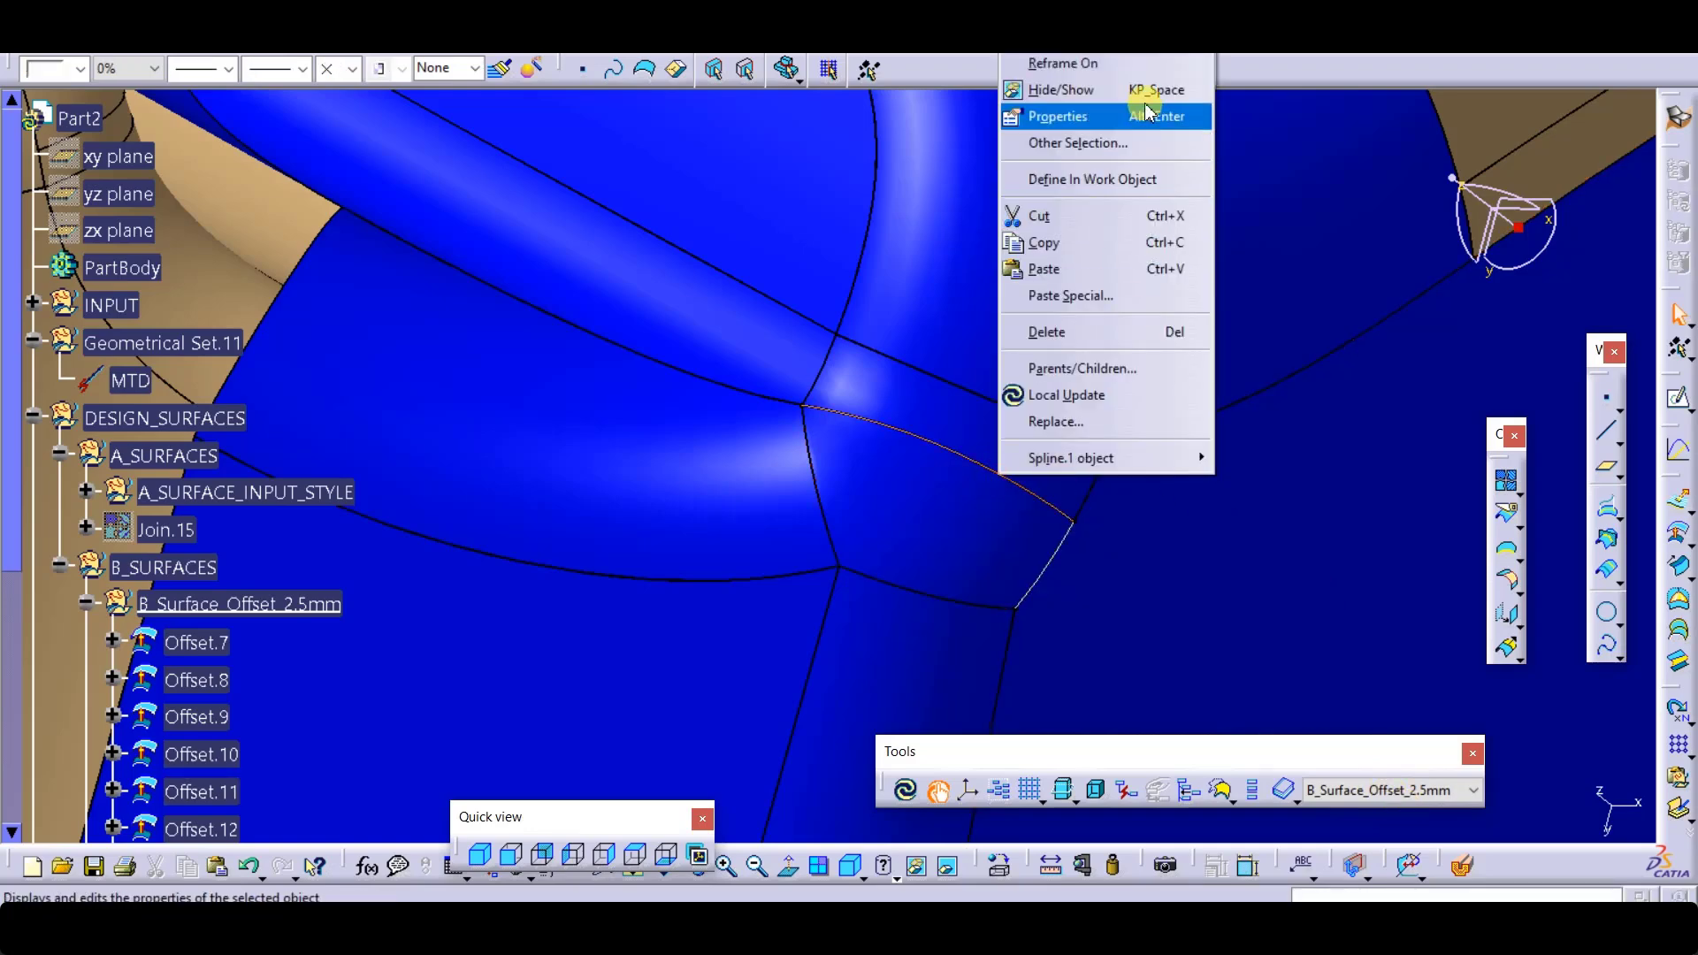
click(1040, 86)
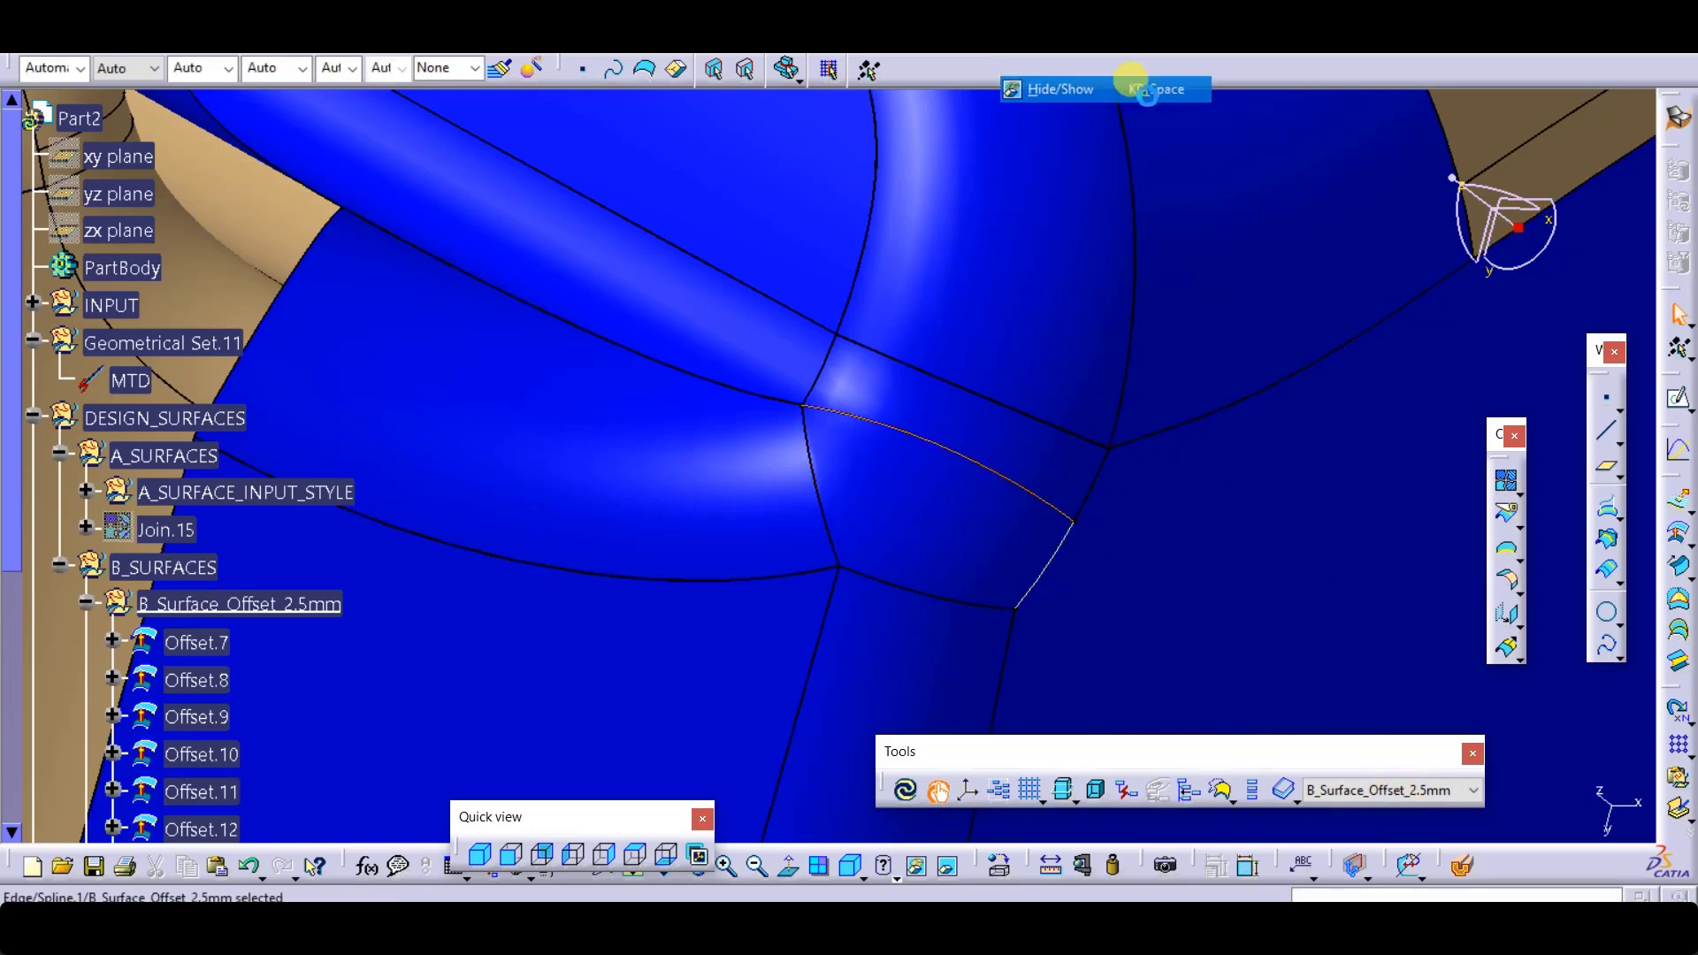
right_click(1069, 543)
click(1166, 161)
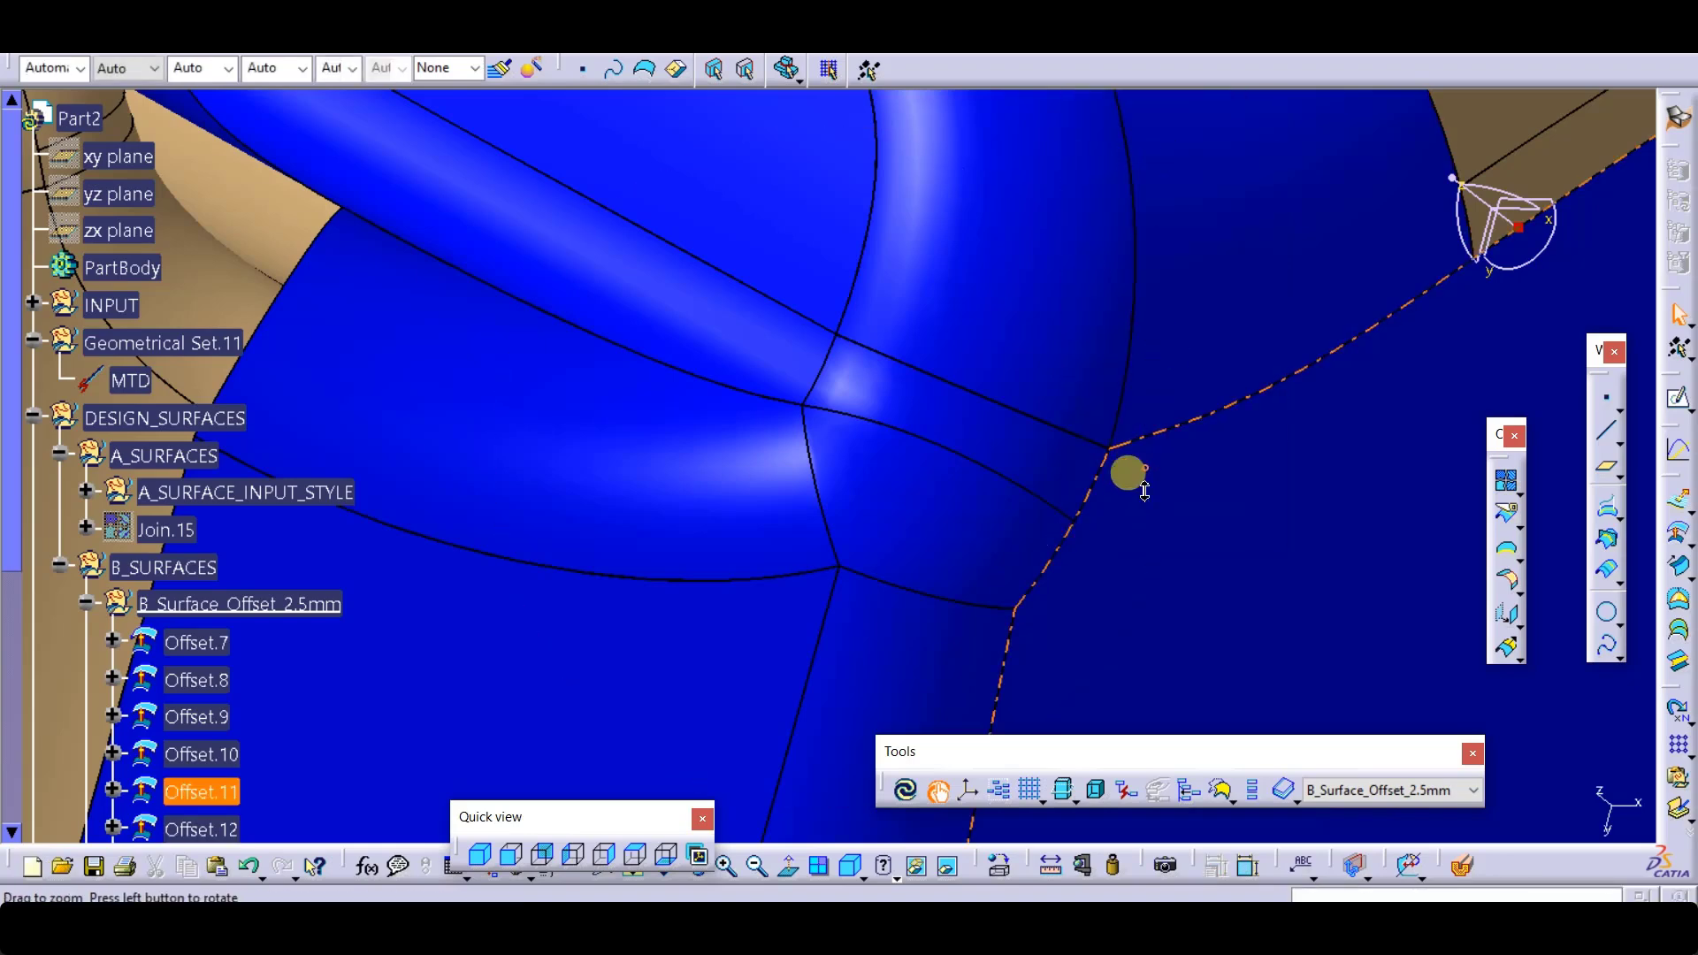
Step: Start a Join of Offset.7, 8, 9, 11, 12, 13, 14 and 15 with Split.1 and Multi-sections Surface.1
click(1507, 482)
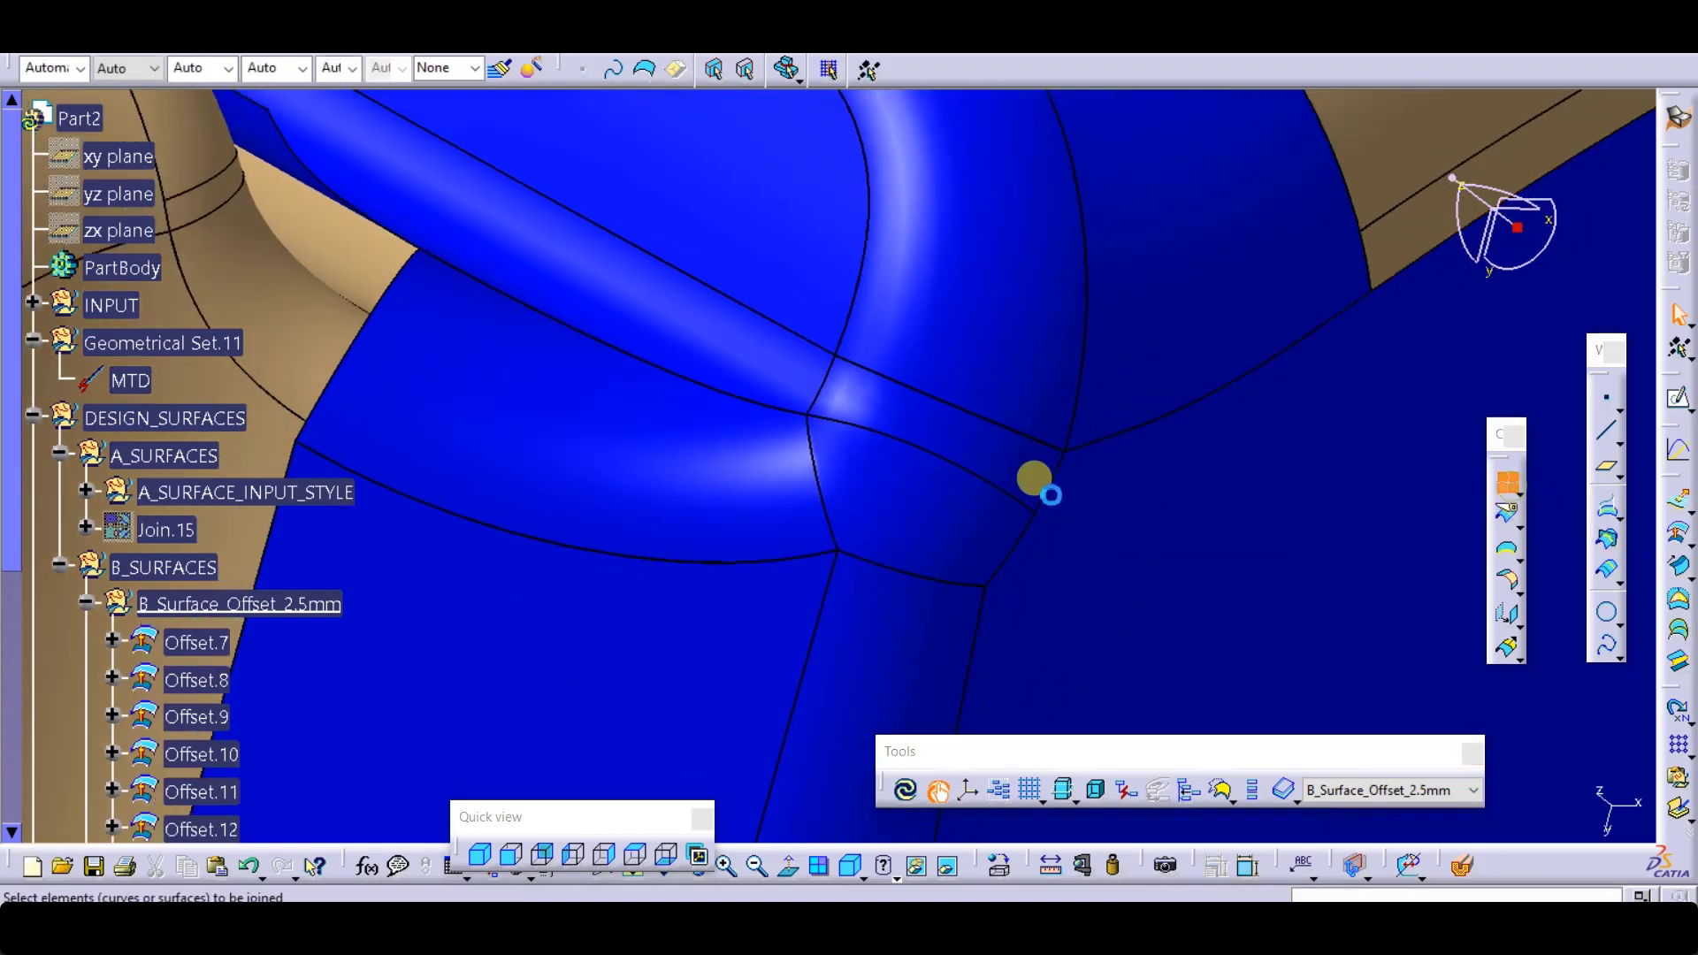
middle_drag(843, 542, 706, 494)
click(846, 401)
click(705, 276)
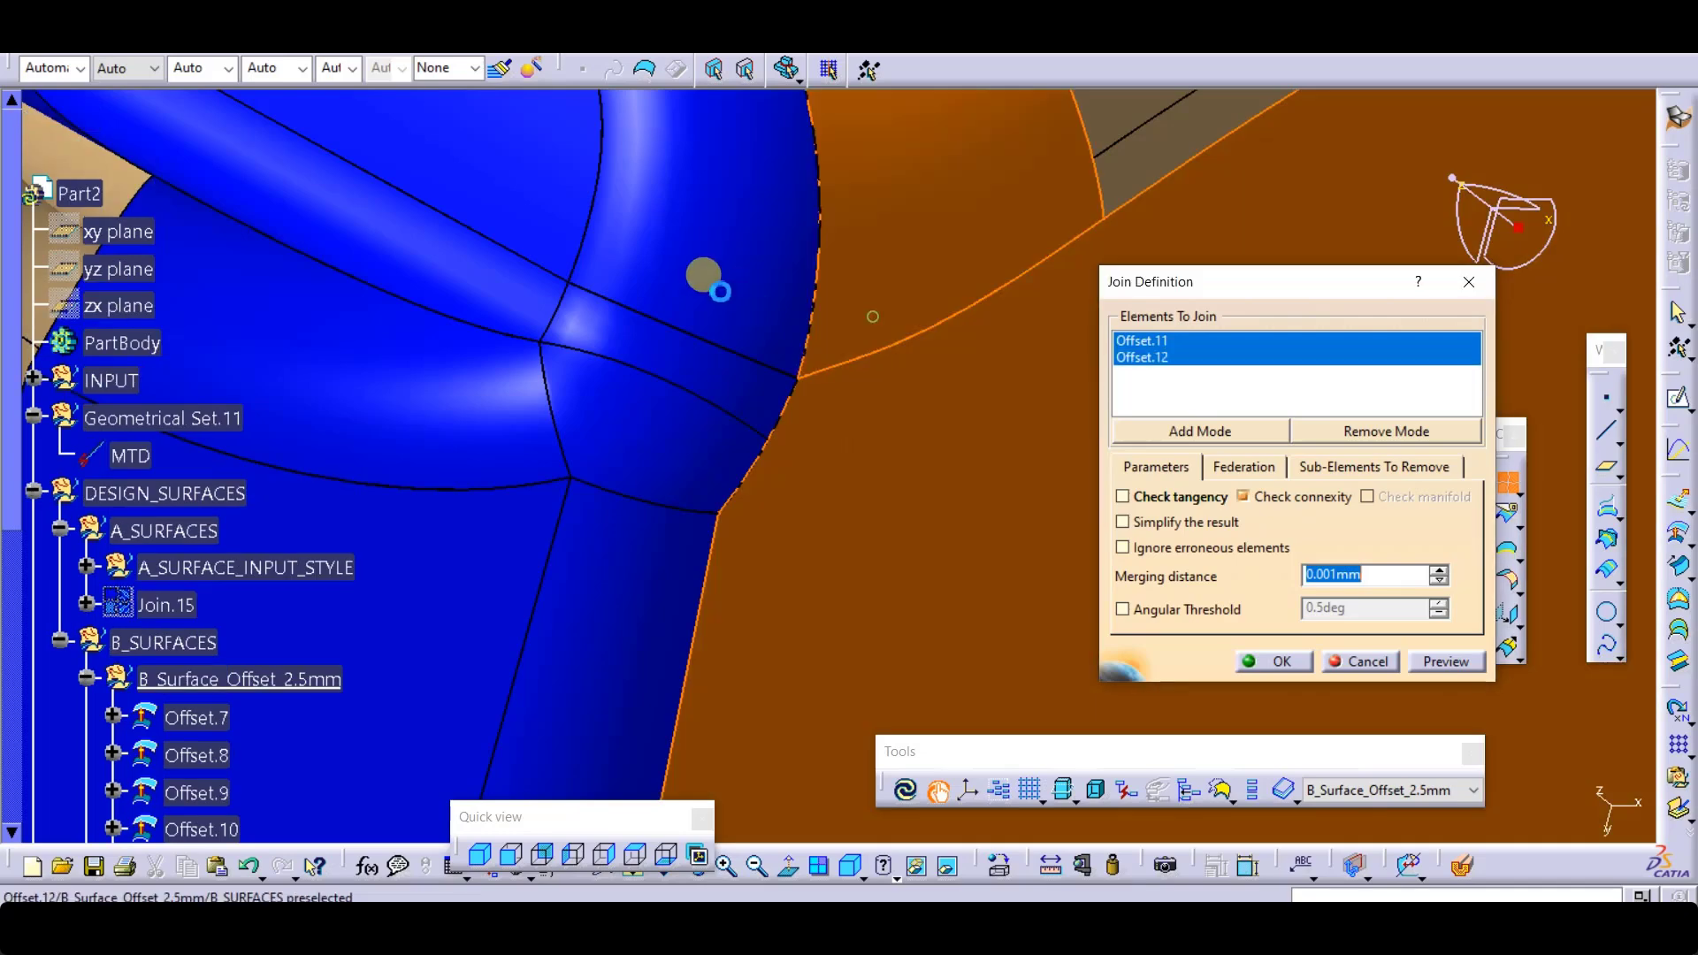
click(478, 167)
click(501, 243)
click(504, 269)
click(489, 389)
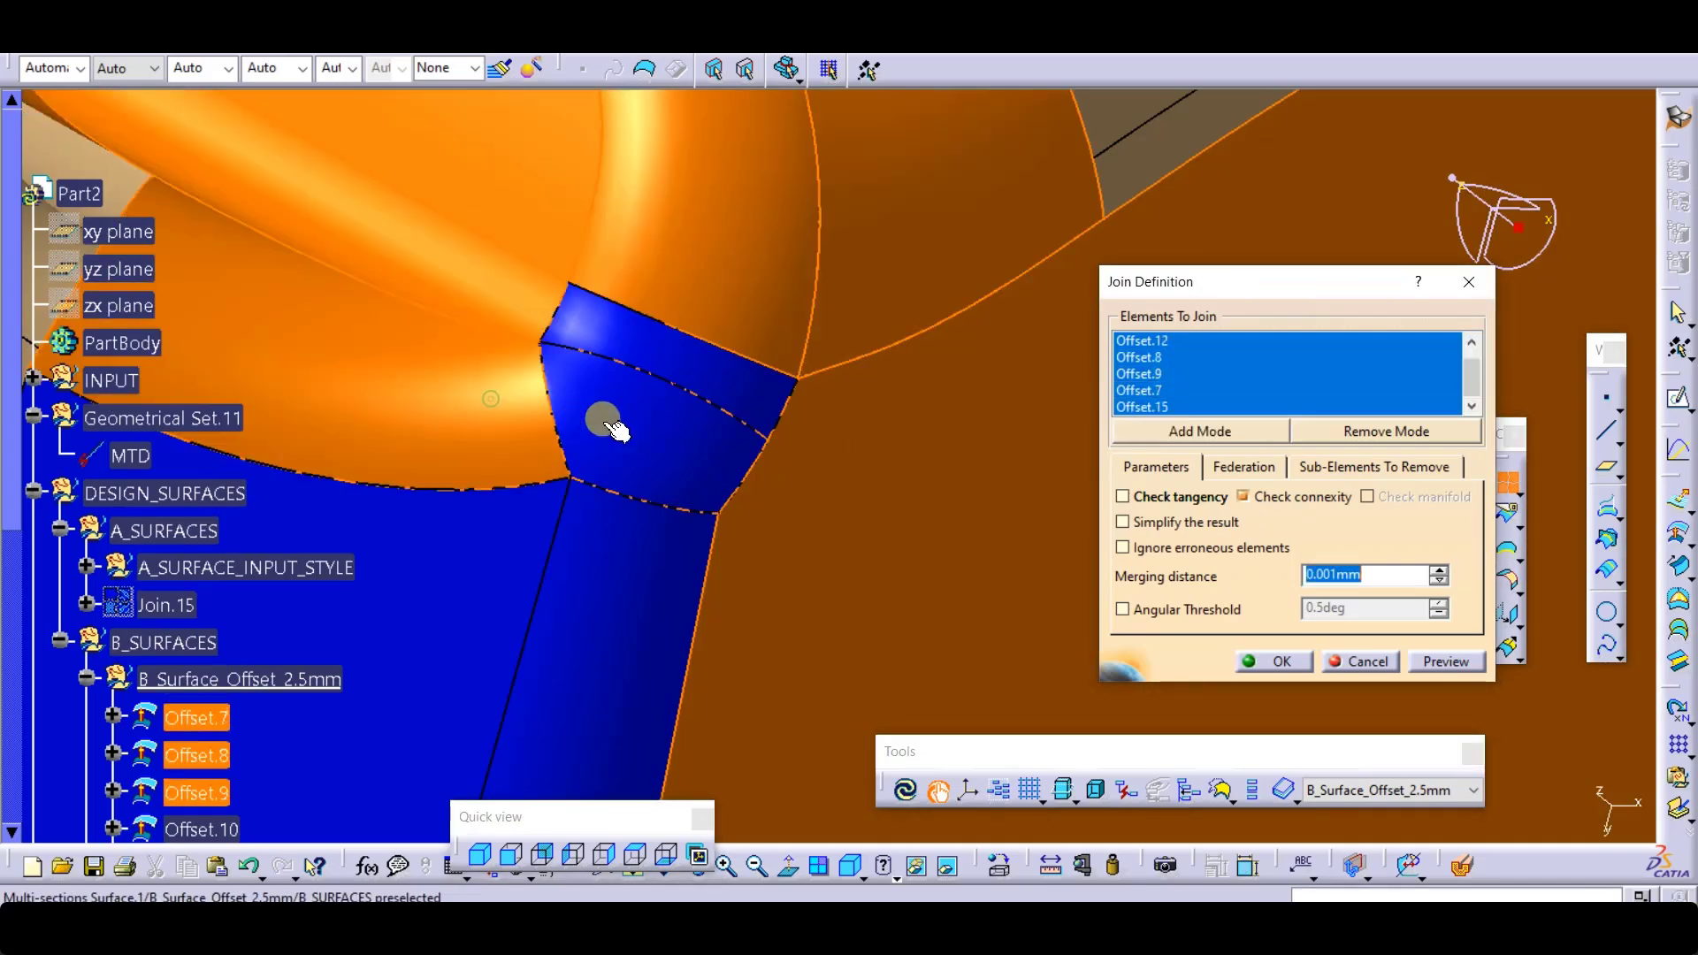
click(603, 428)
click(682, 360)
click(604, 598)
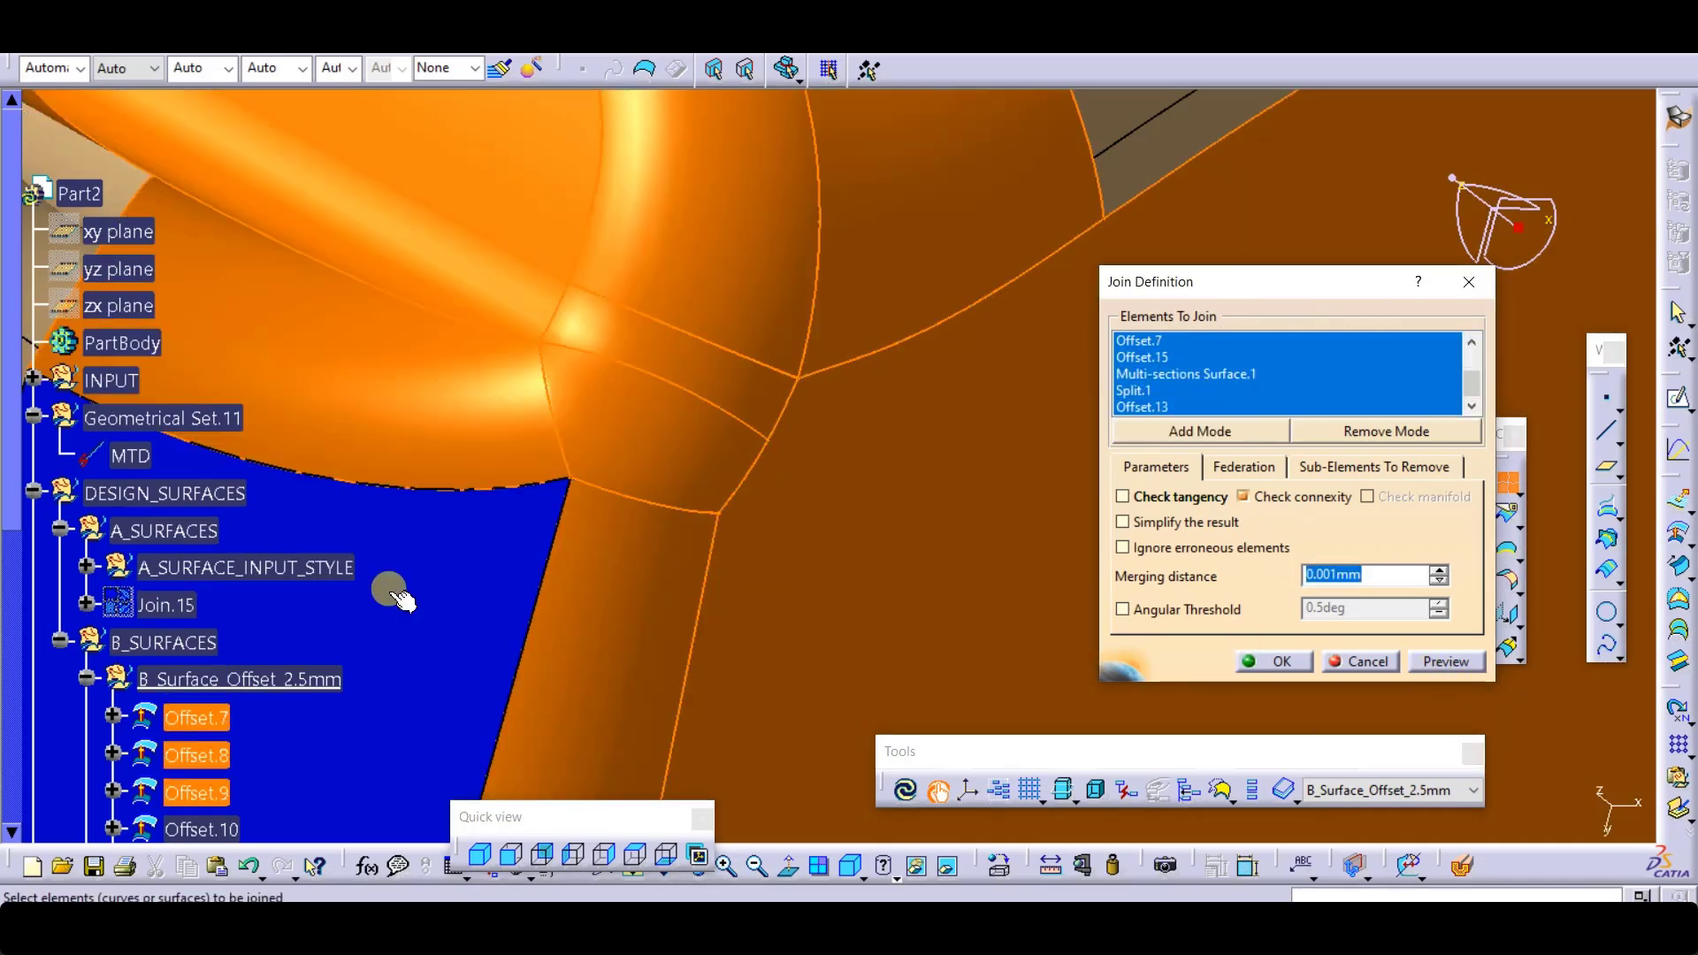
click(353, 589)
Step: Preview the join and try a merging distance of 0.01 mm, examining the displayed boundaries around the corner
click(1448, 665)
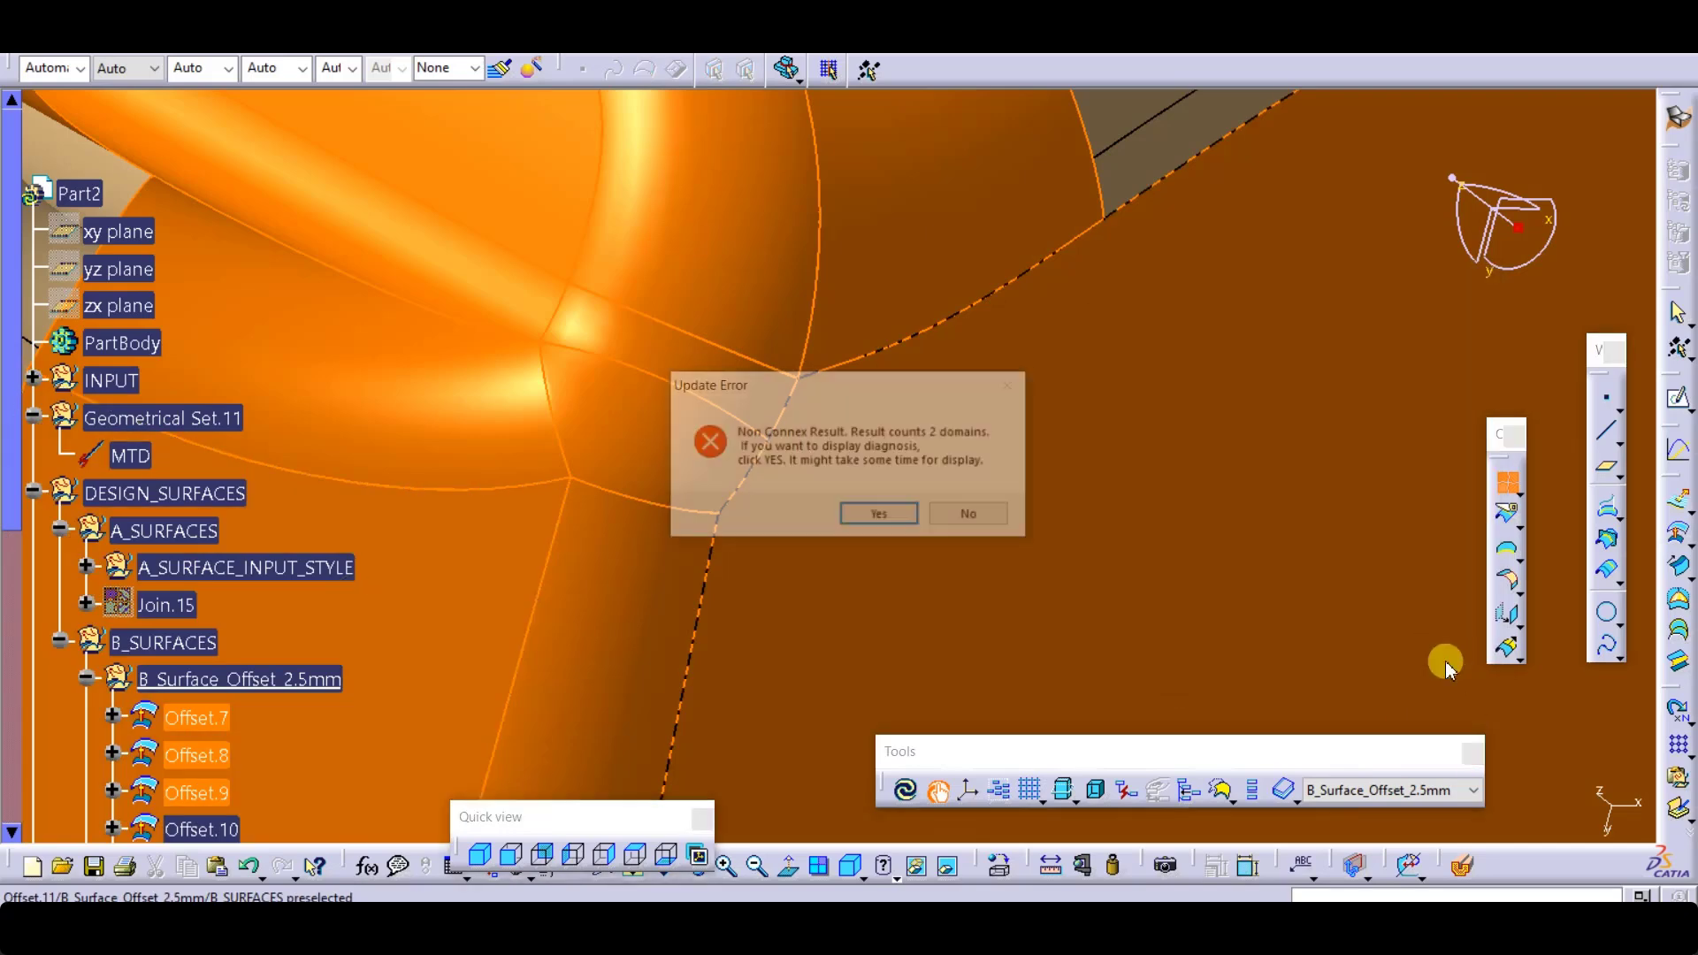
click(880, 518)
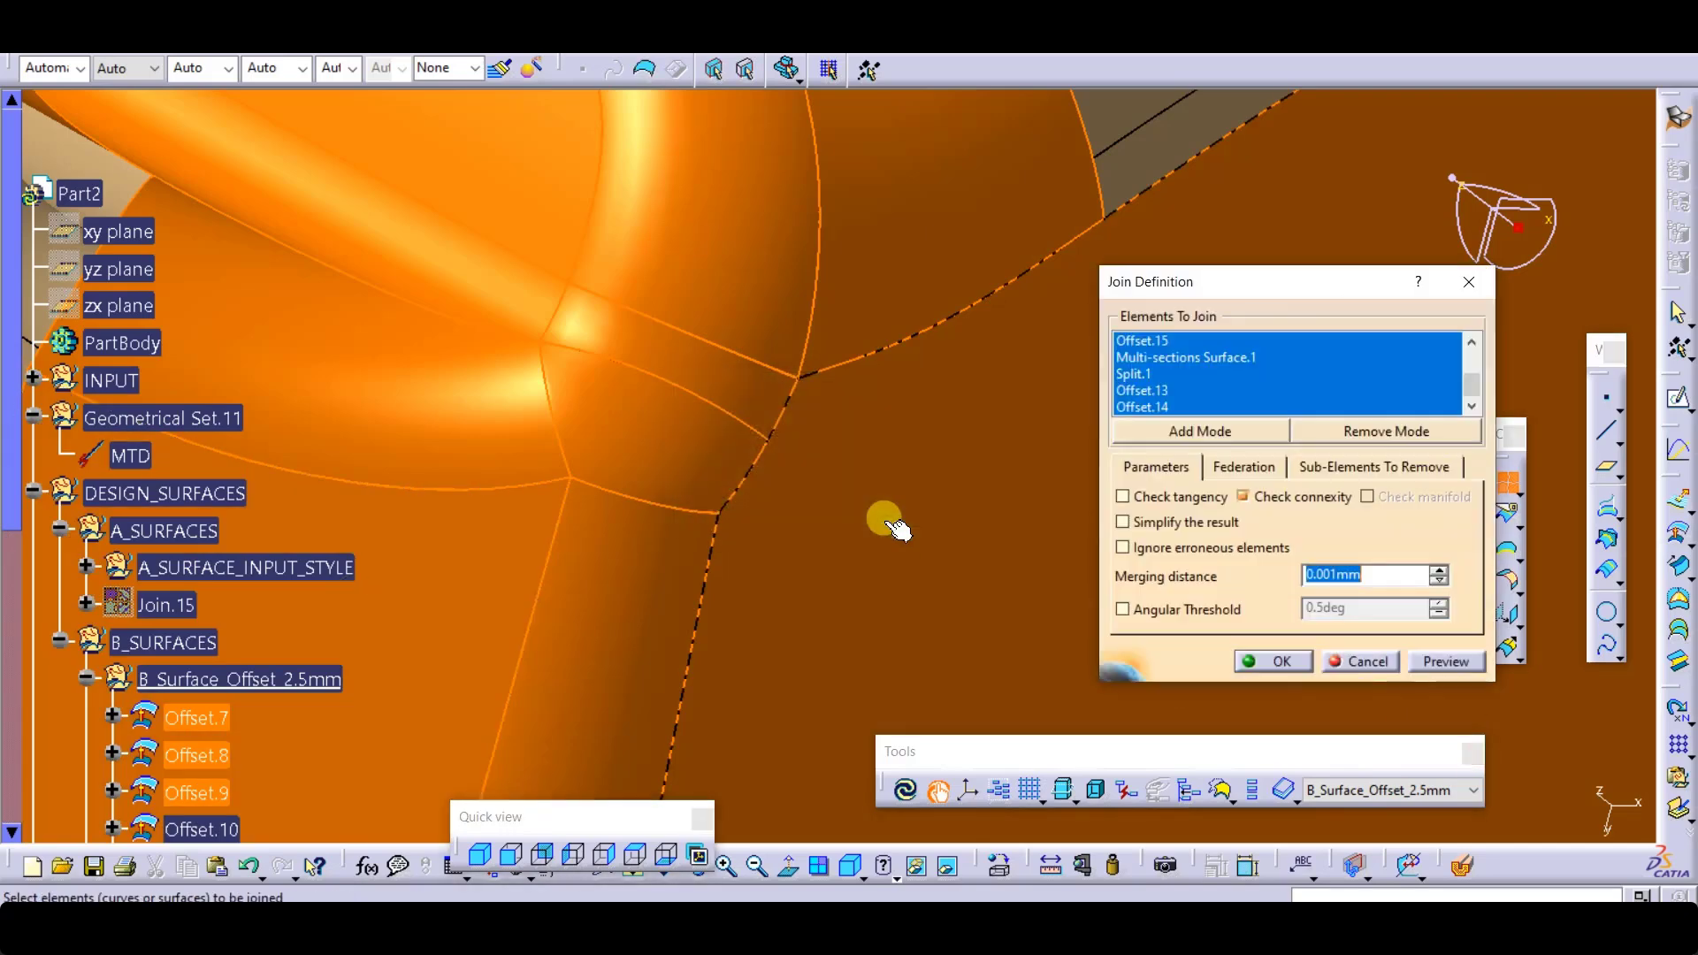
click(1315, 576)
key(BackSpace)
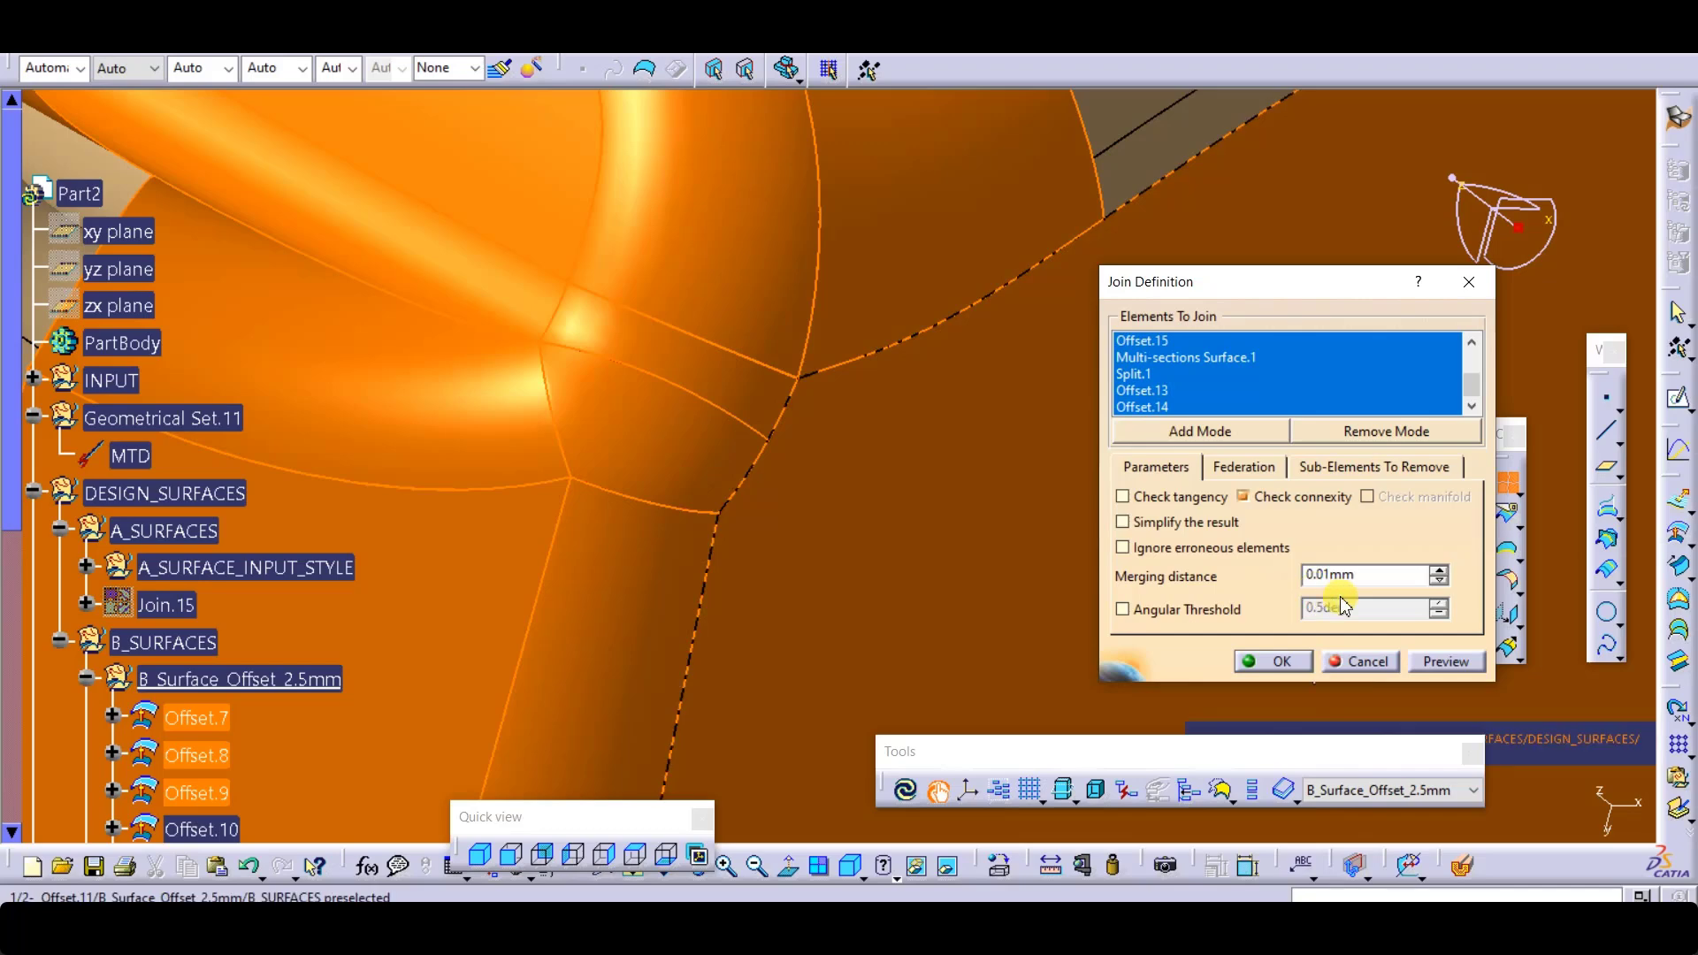
click(1444, 665)
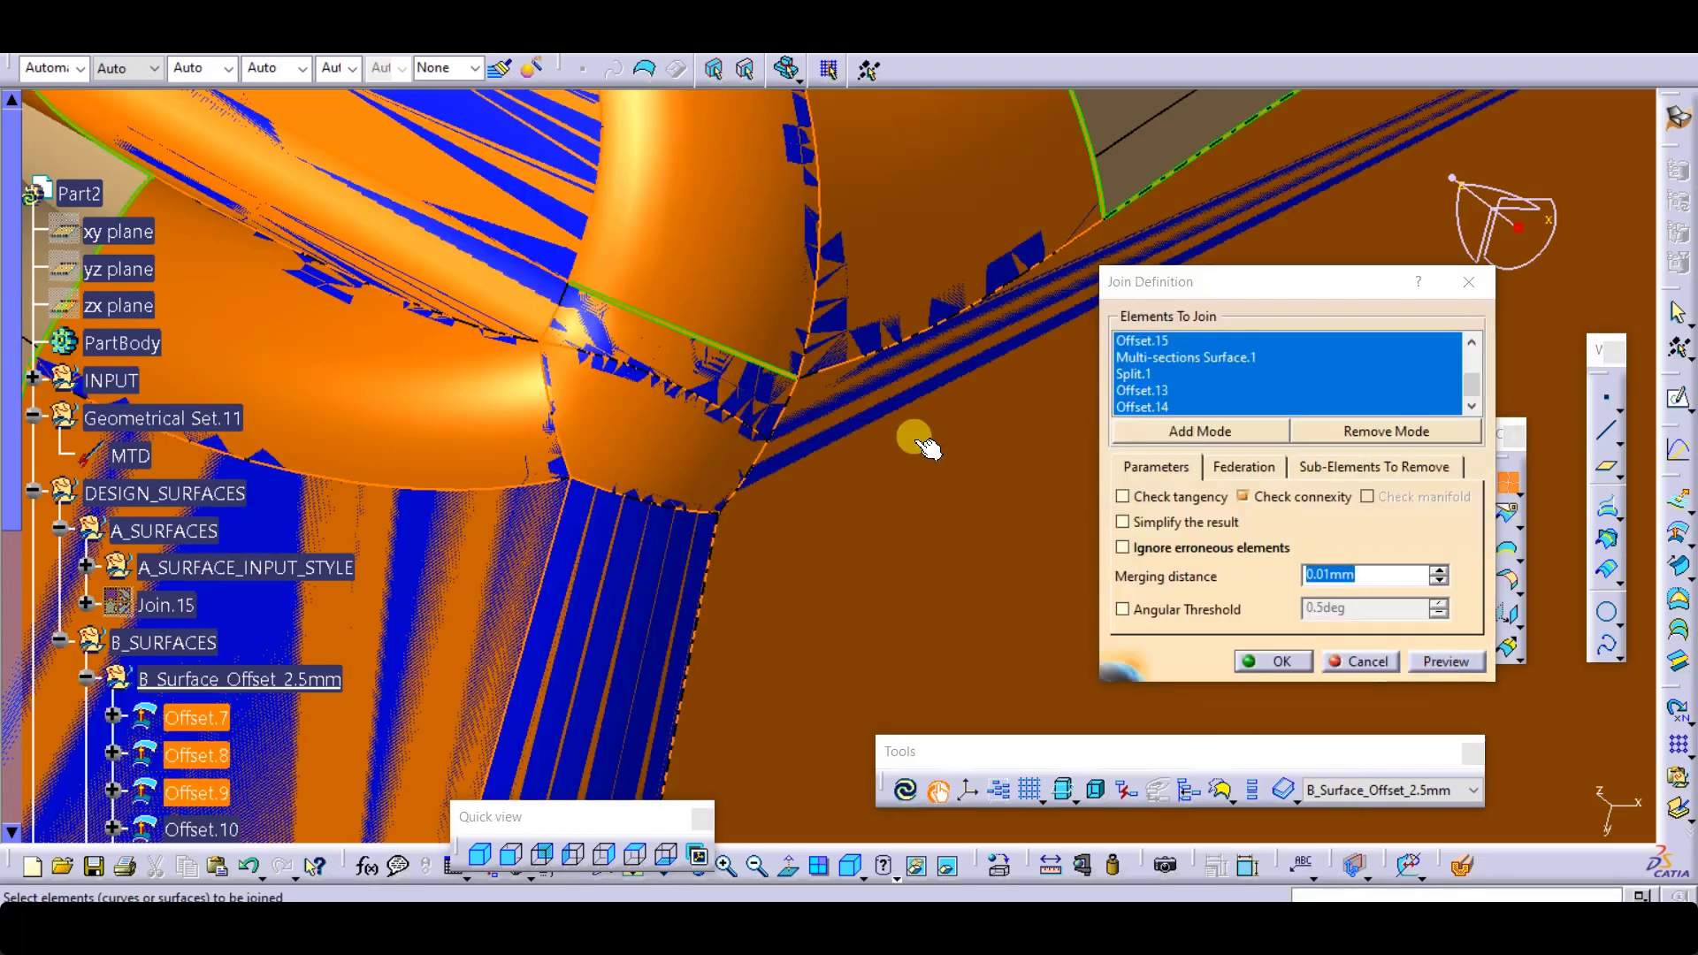
ctrl+middle_drag(915, 438, 747, 390)
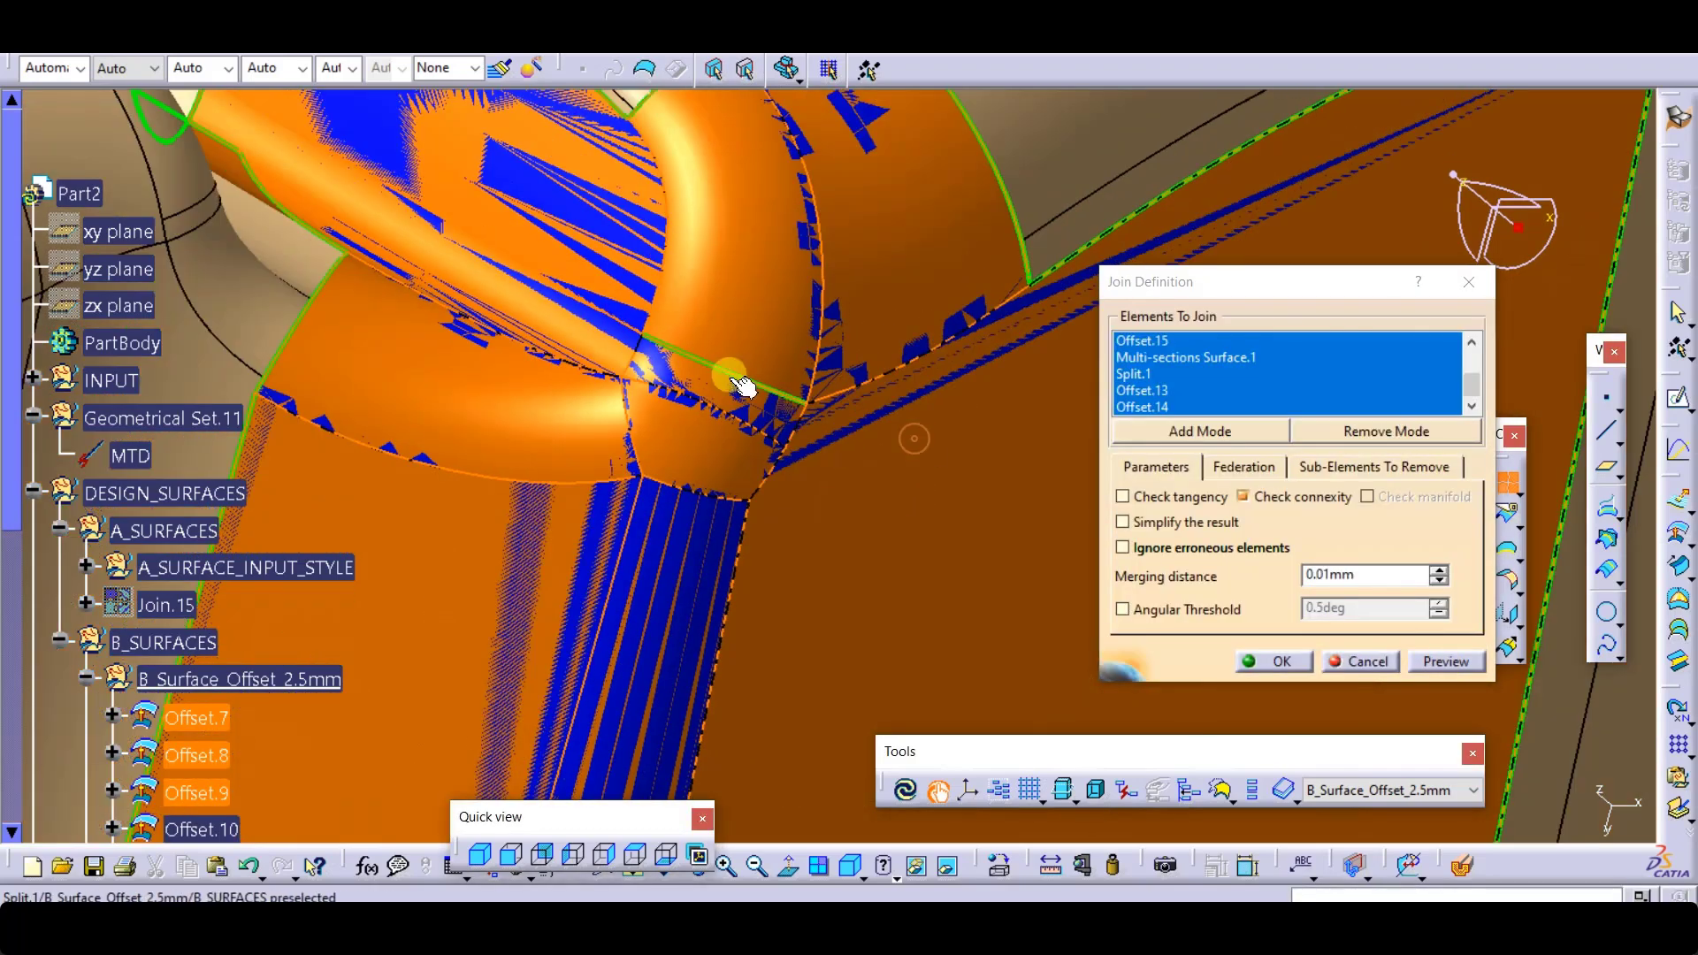
Step: Set the merging distance to 0.02 mm and create the join
click(1329, 576)
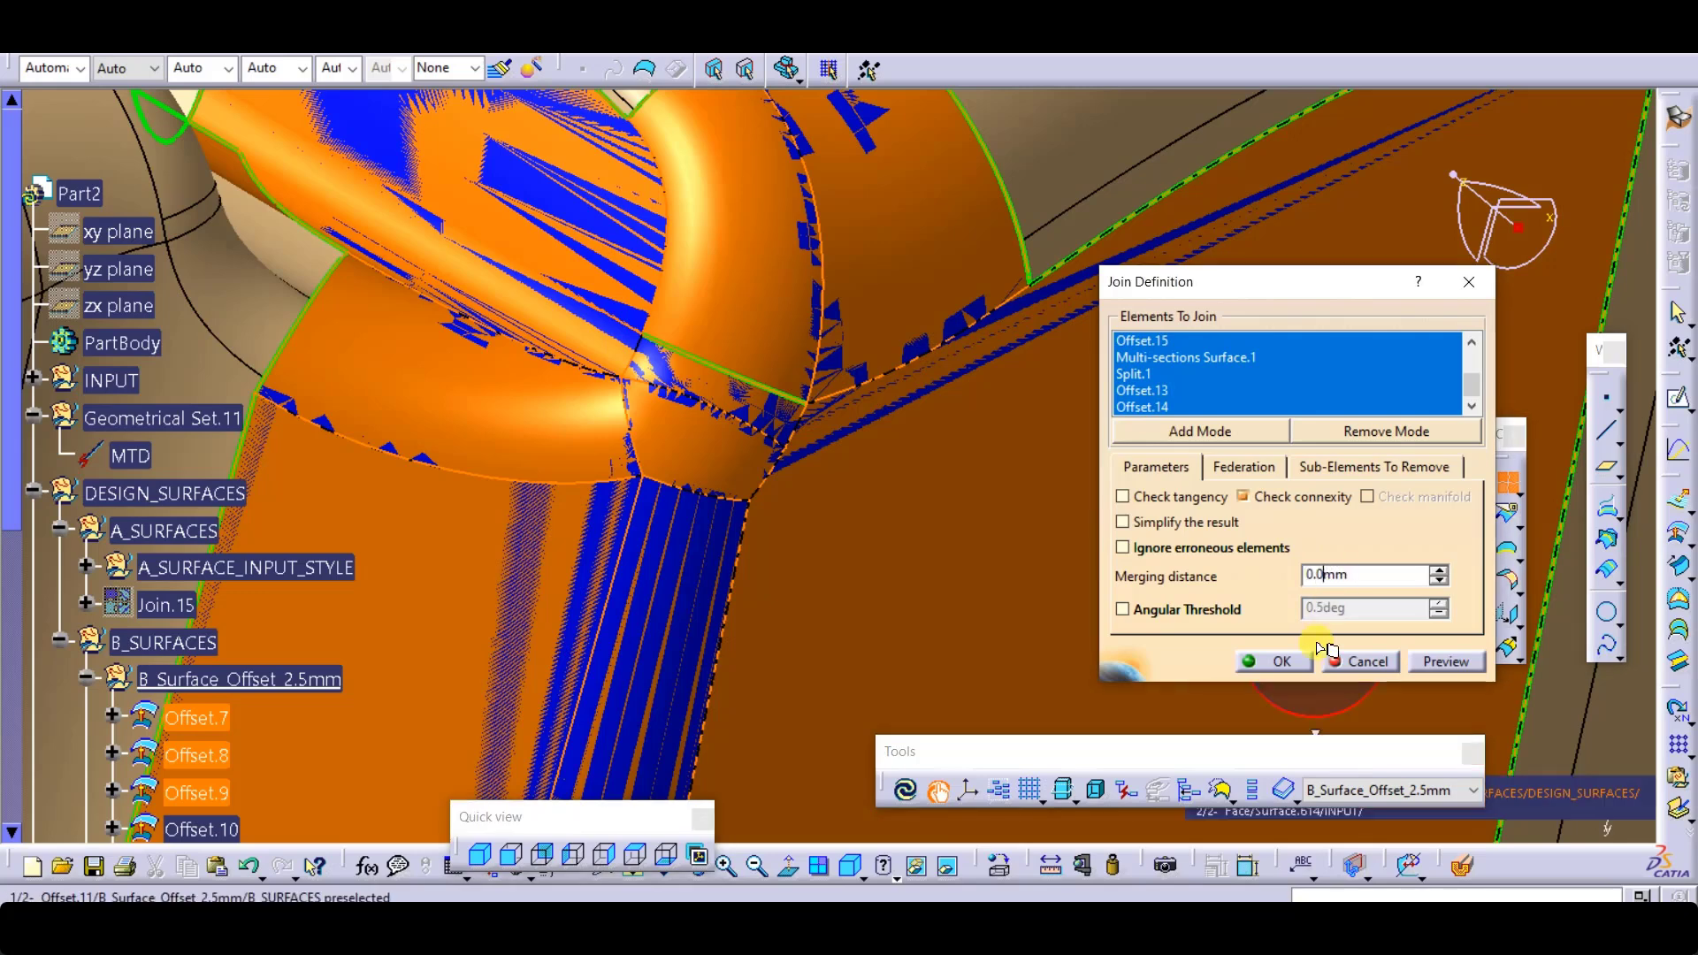
key(BackSpace)
text(2)
click(1446, 661)
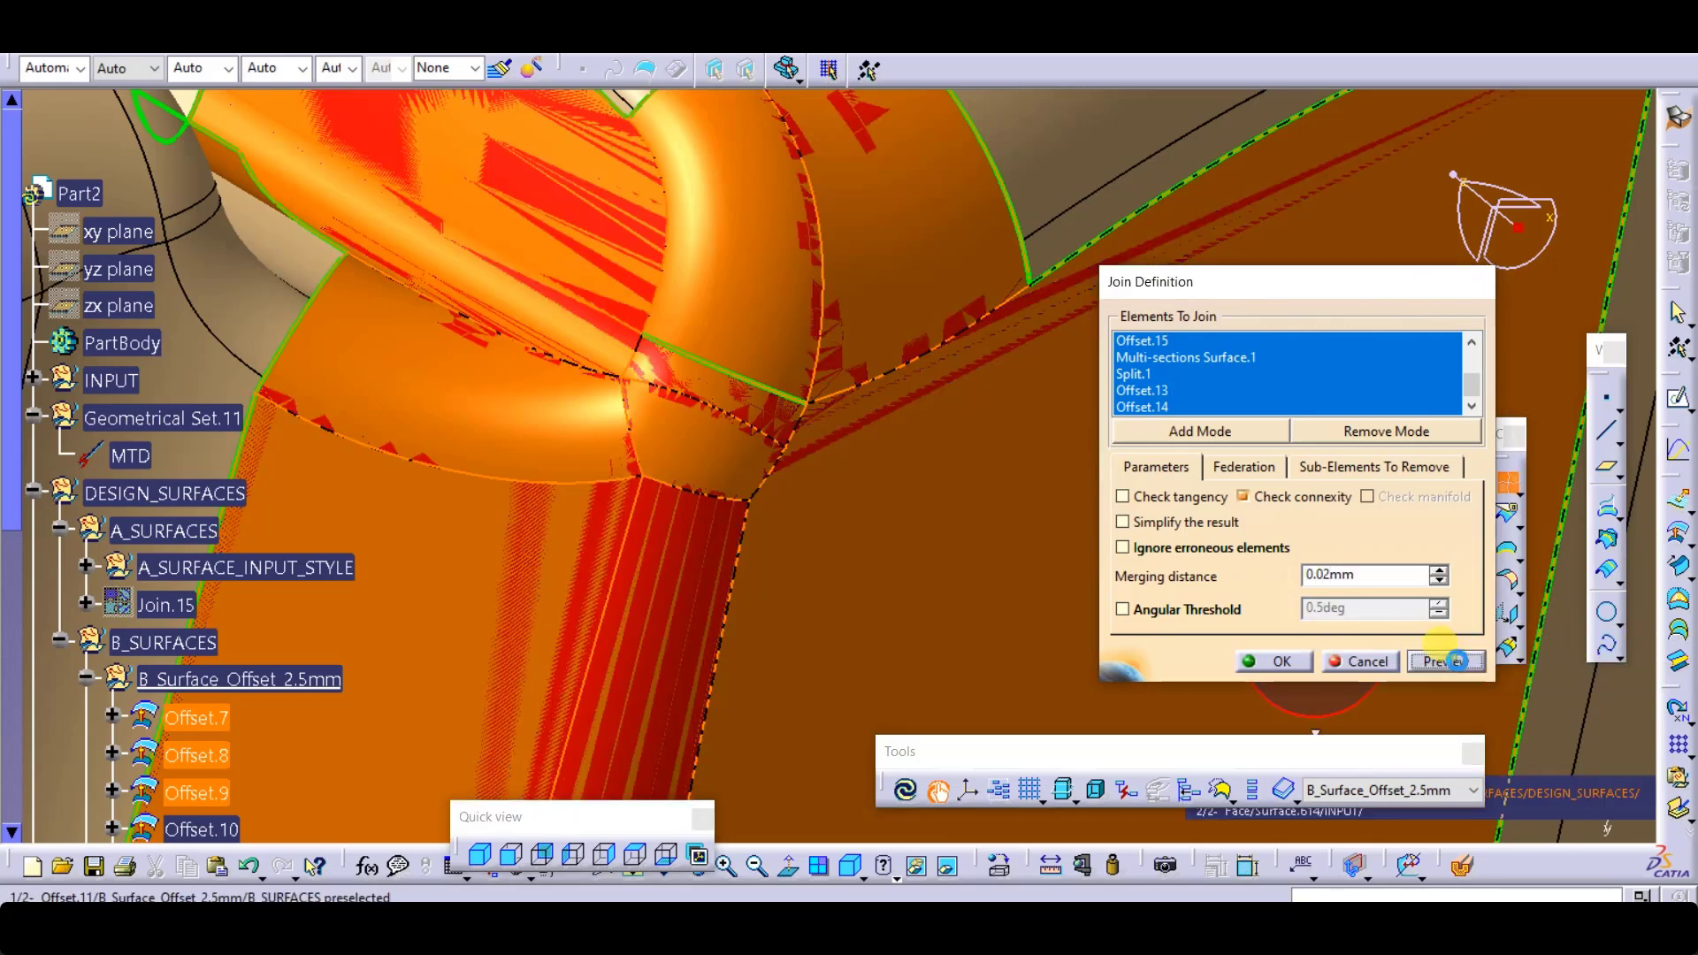
click(1273, 662)
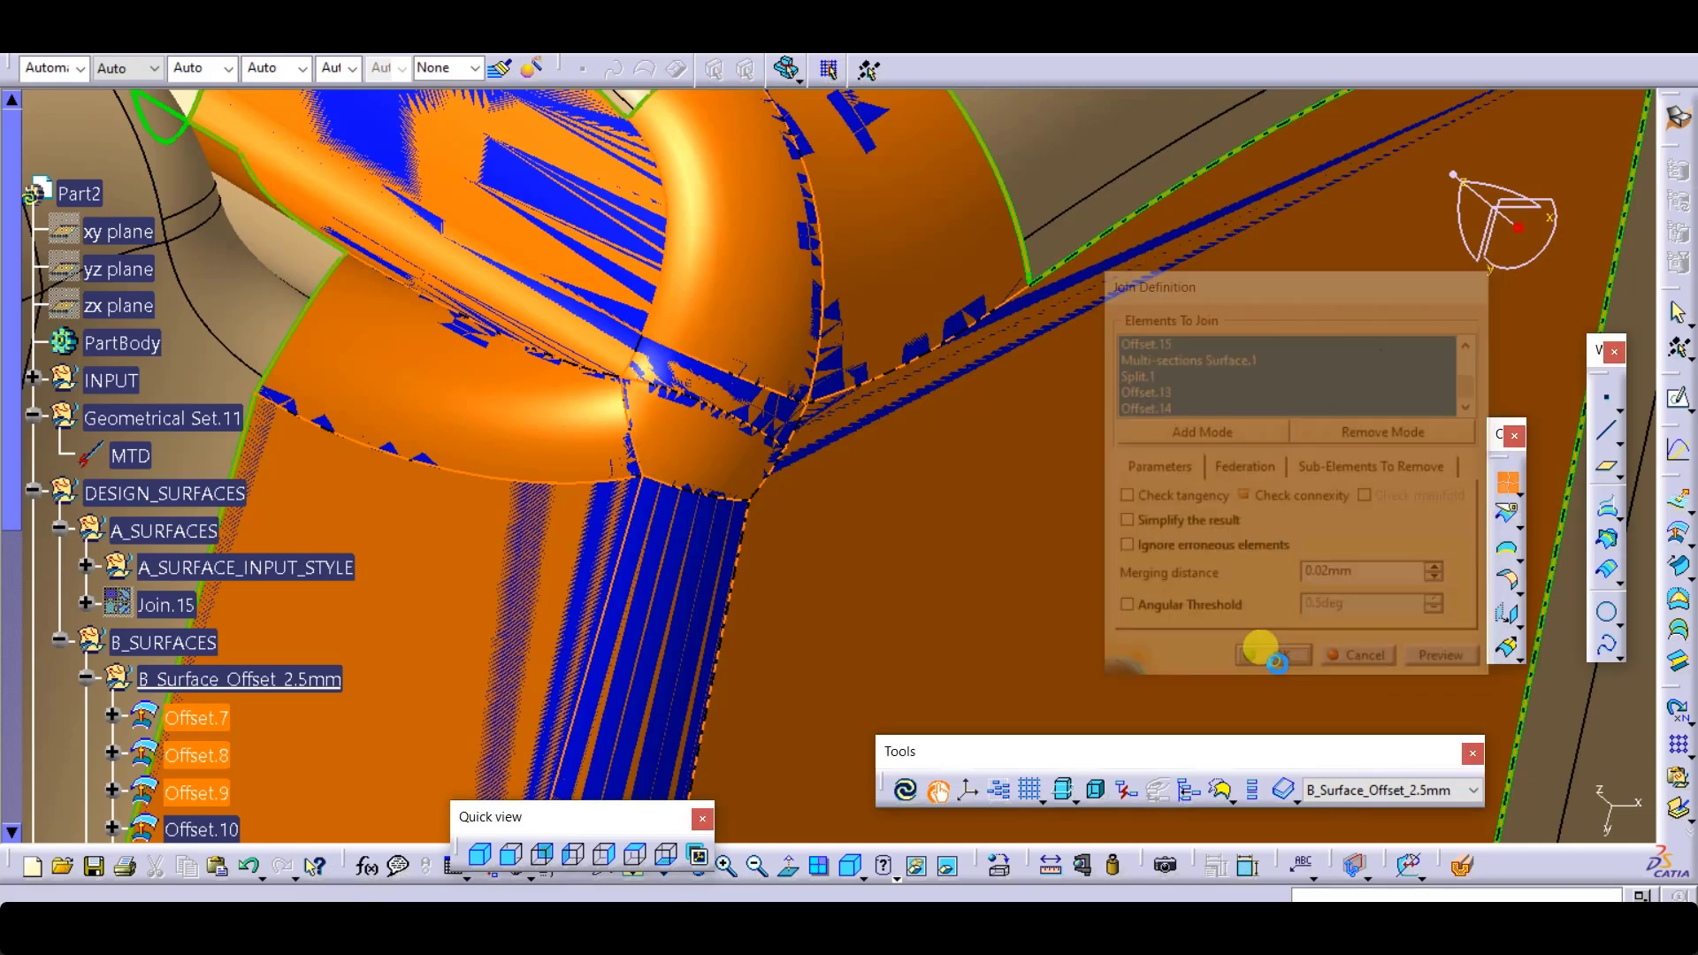
Step: Display the model as shading with edges without smooth edges and examine the joined B-surface around the corner
click(895, 877)
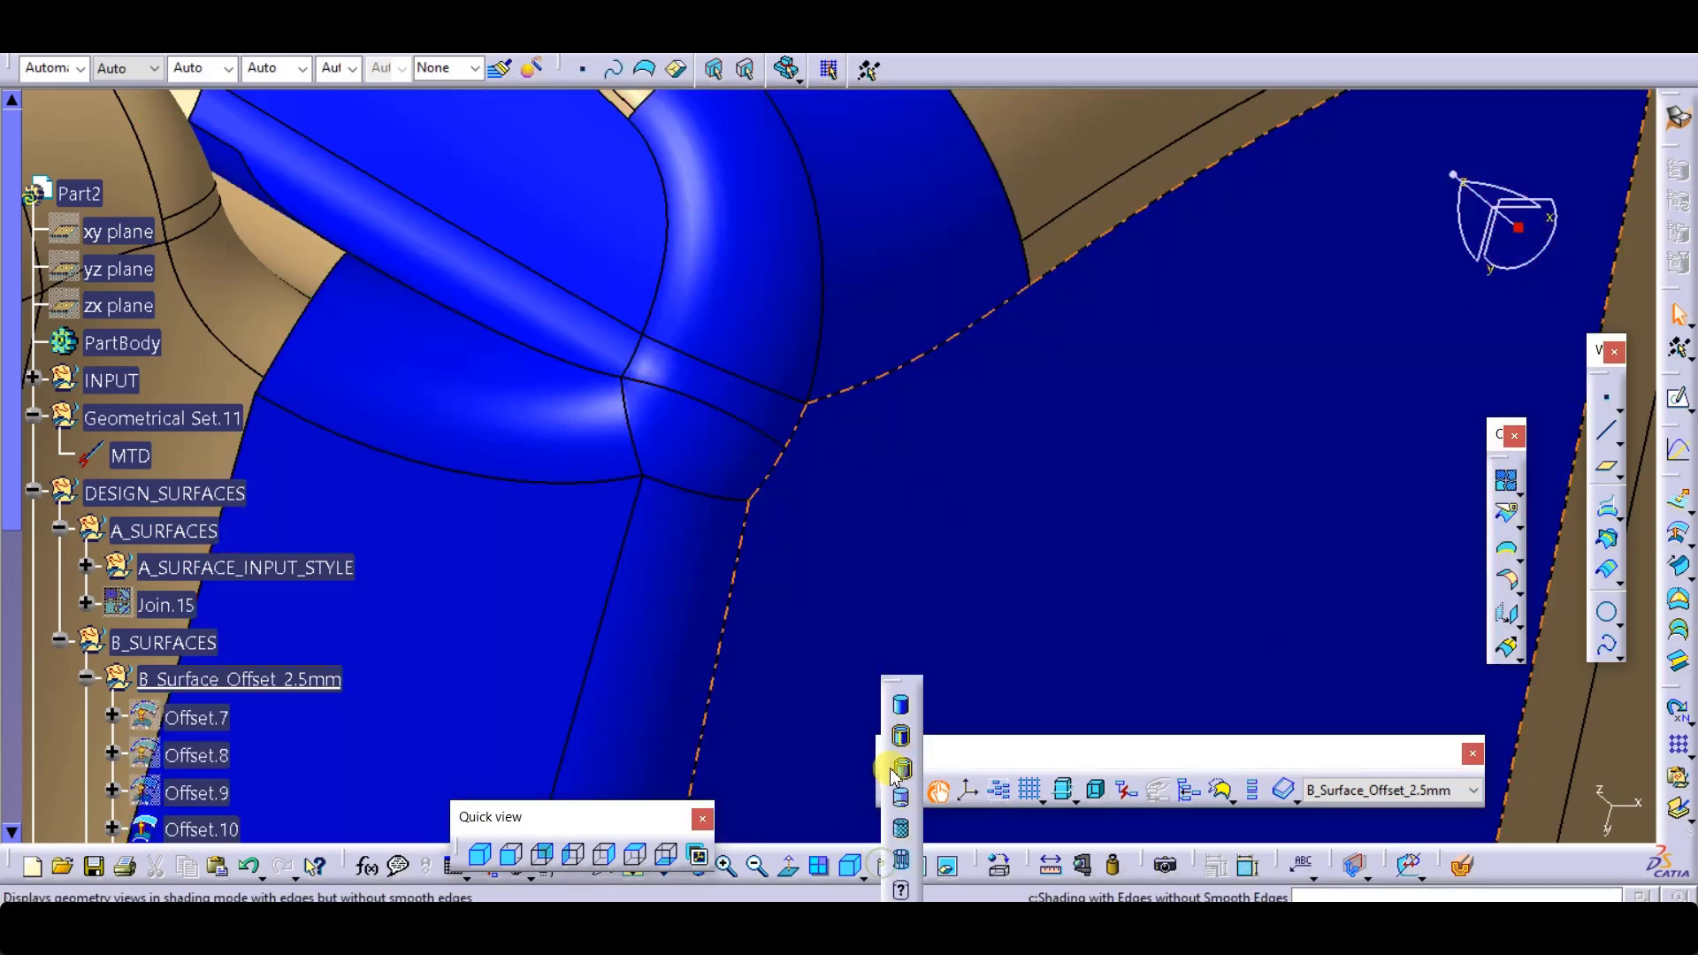
click(902, 768)
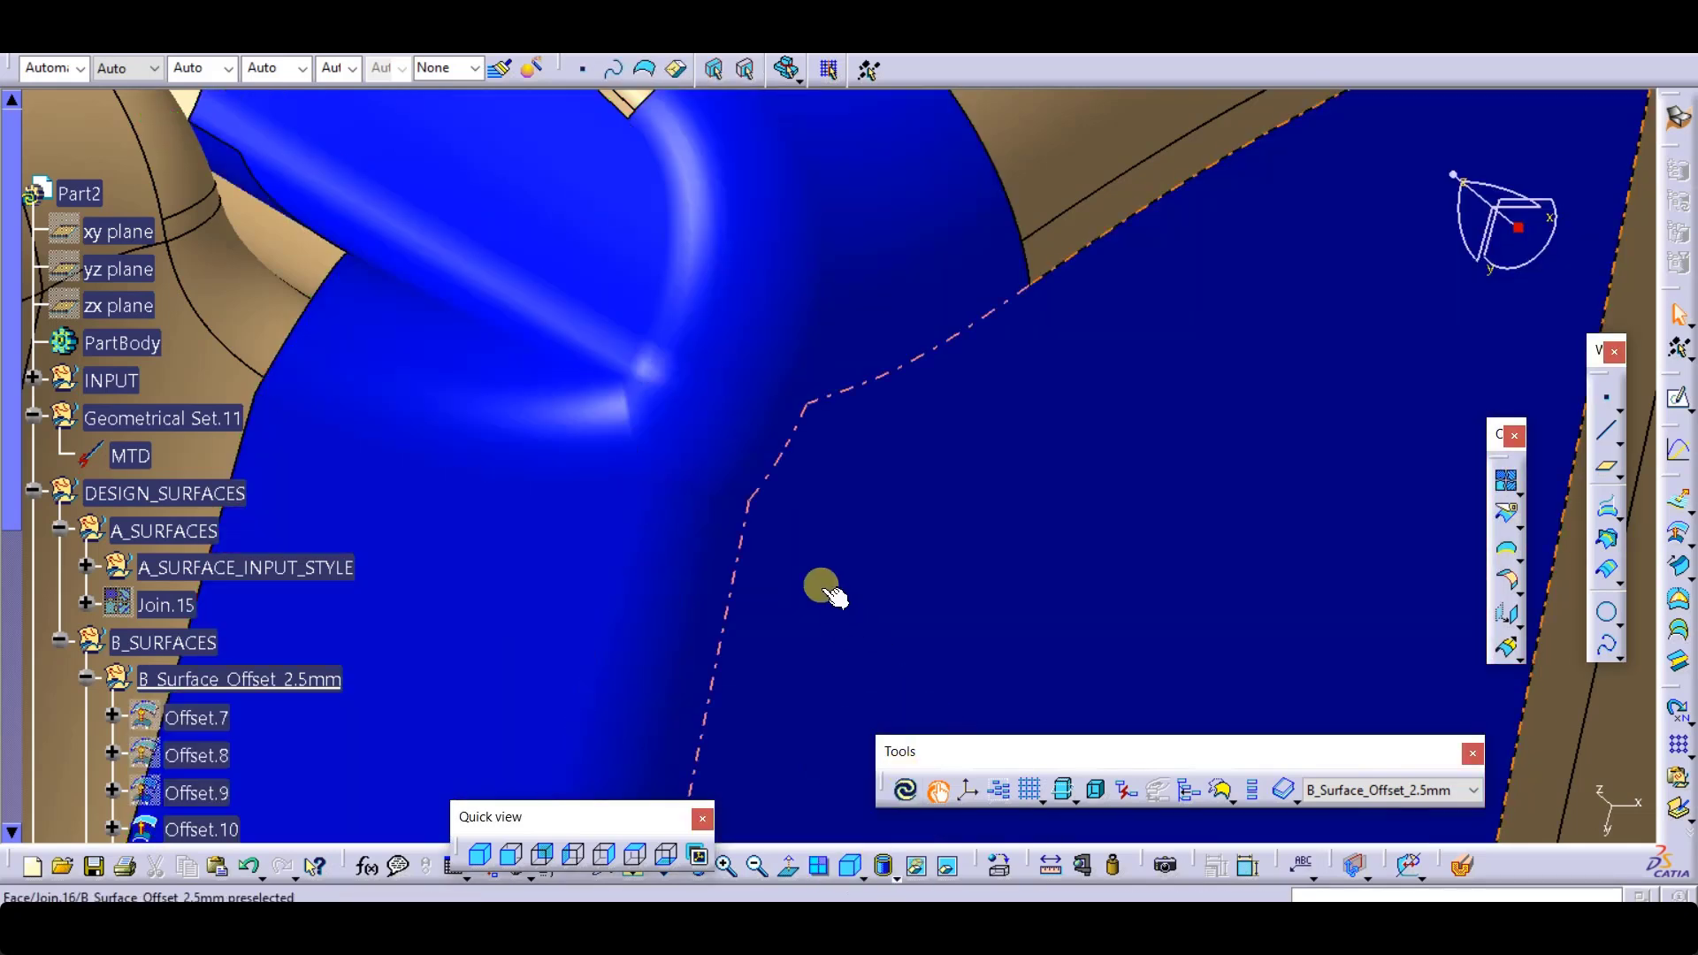
mouse_move(829, 592)
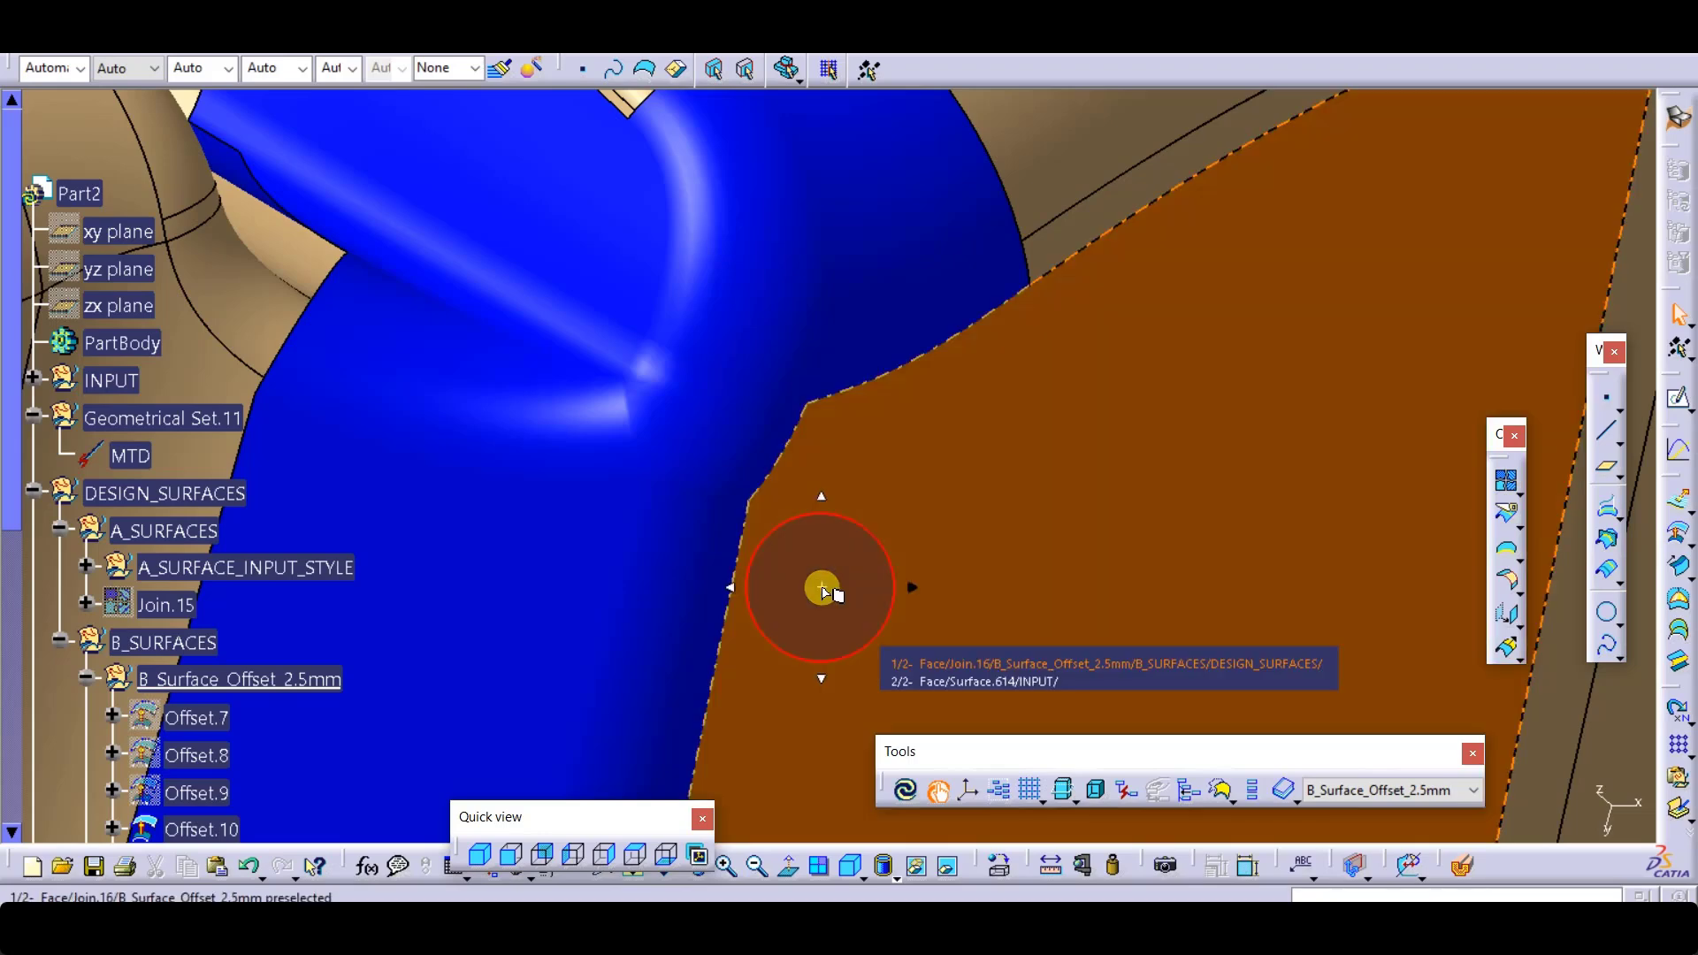
middle_drag(823, 593, 654, 511)
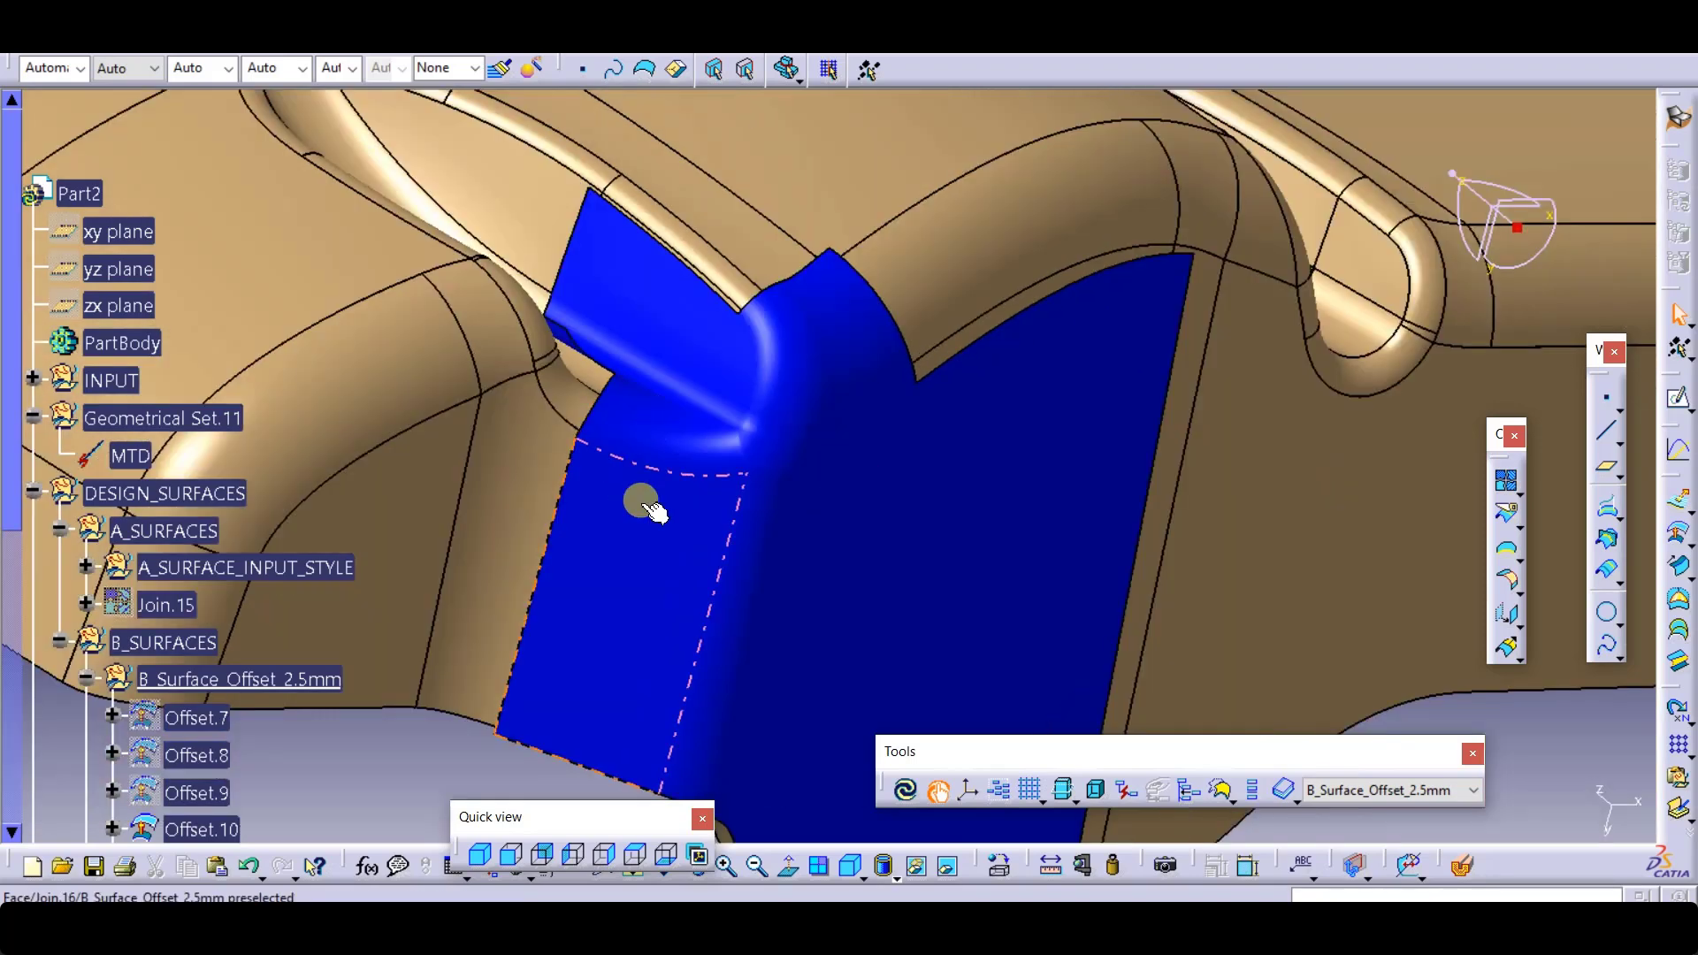
middle_drag(1044, 563, 1276, 715)
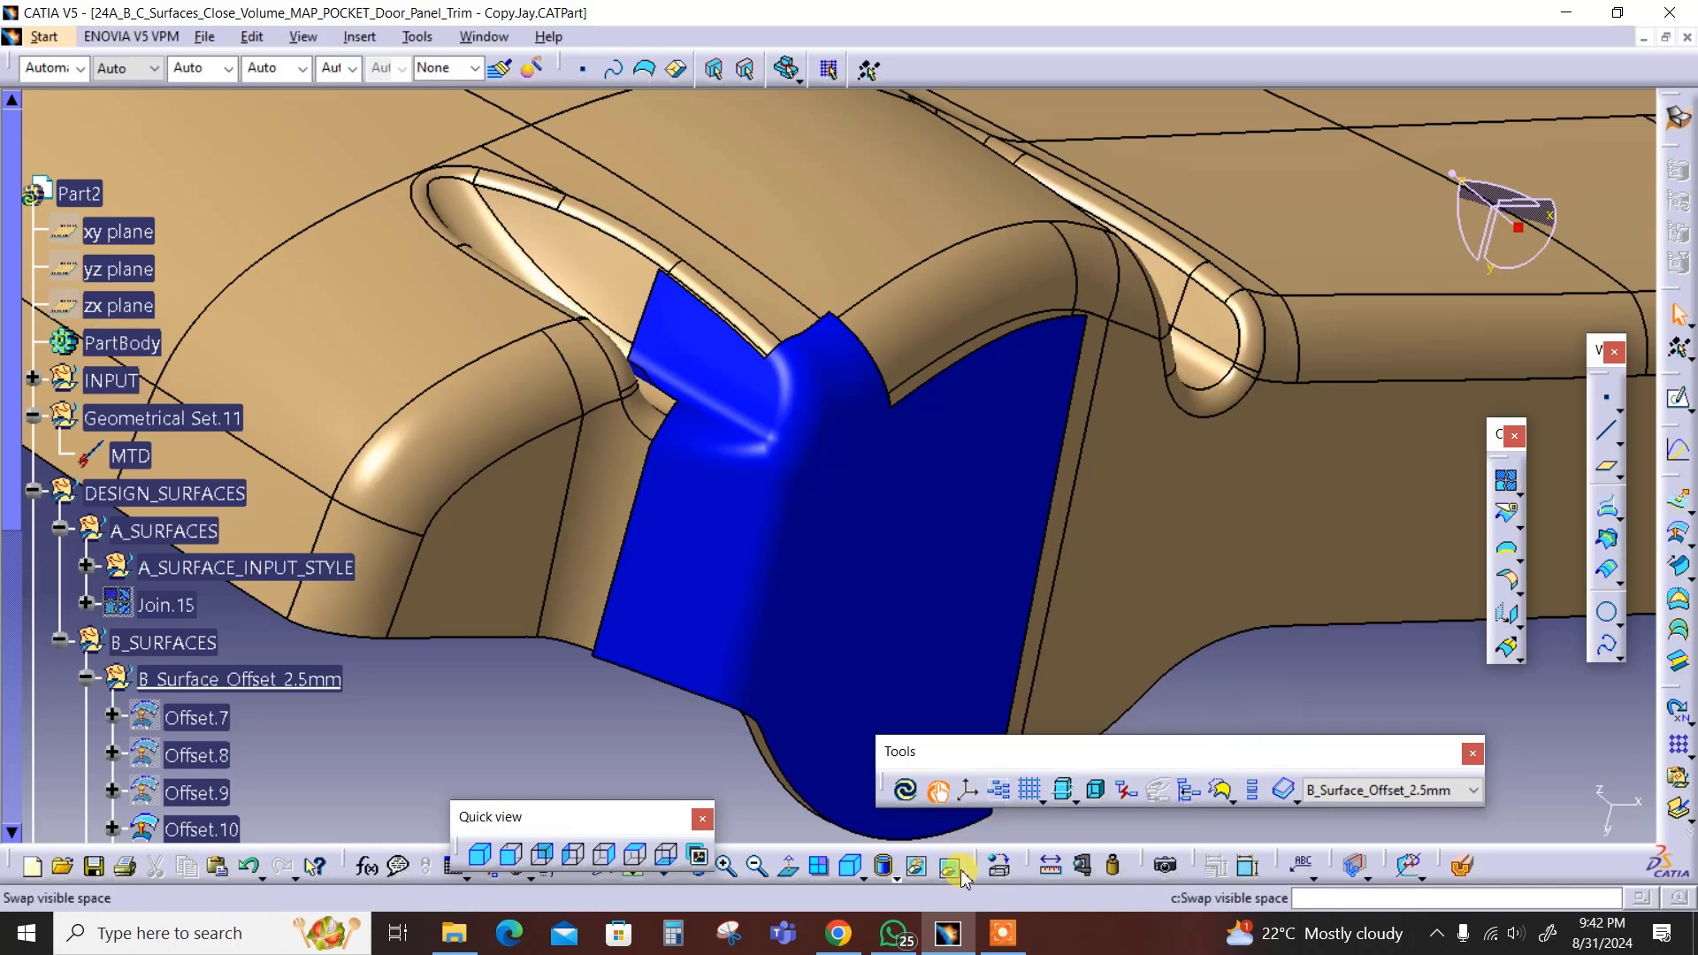
click(997, 930)
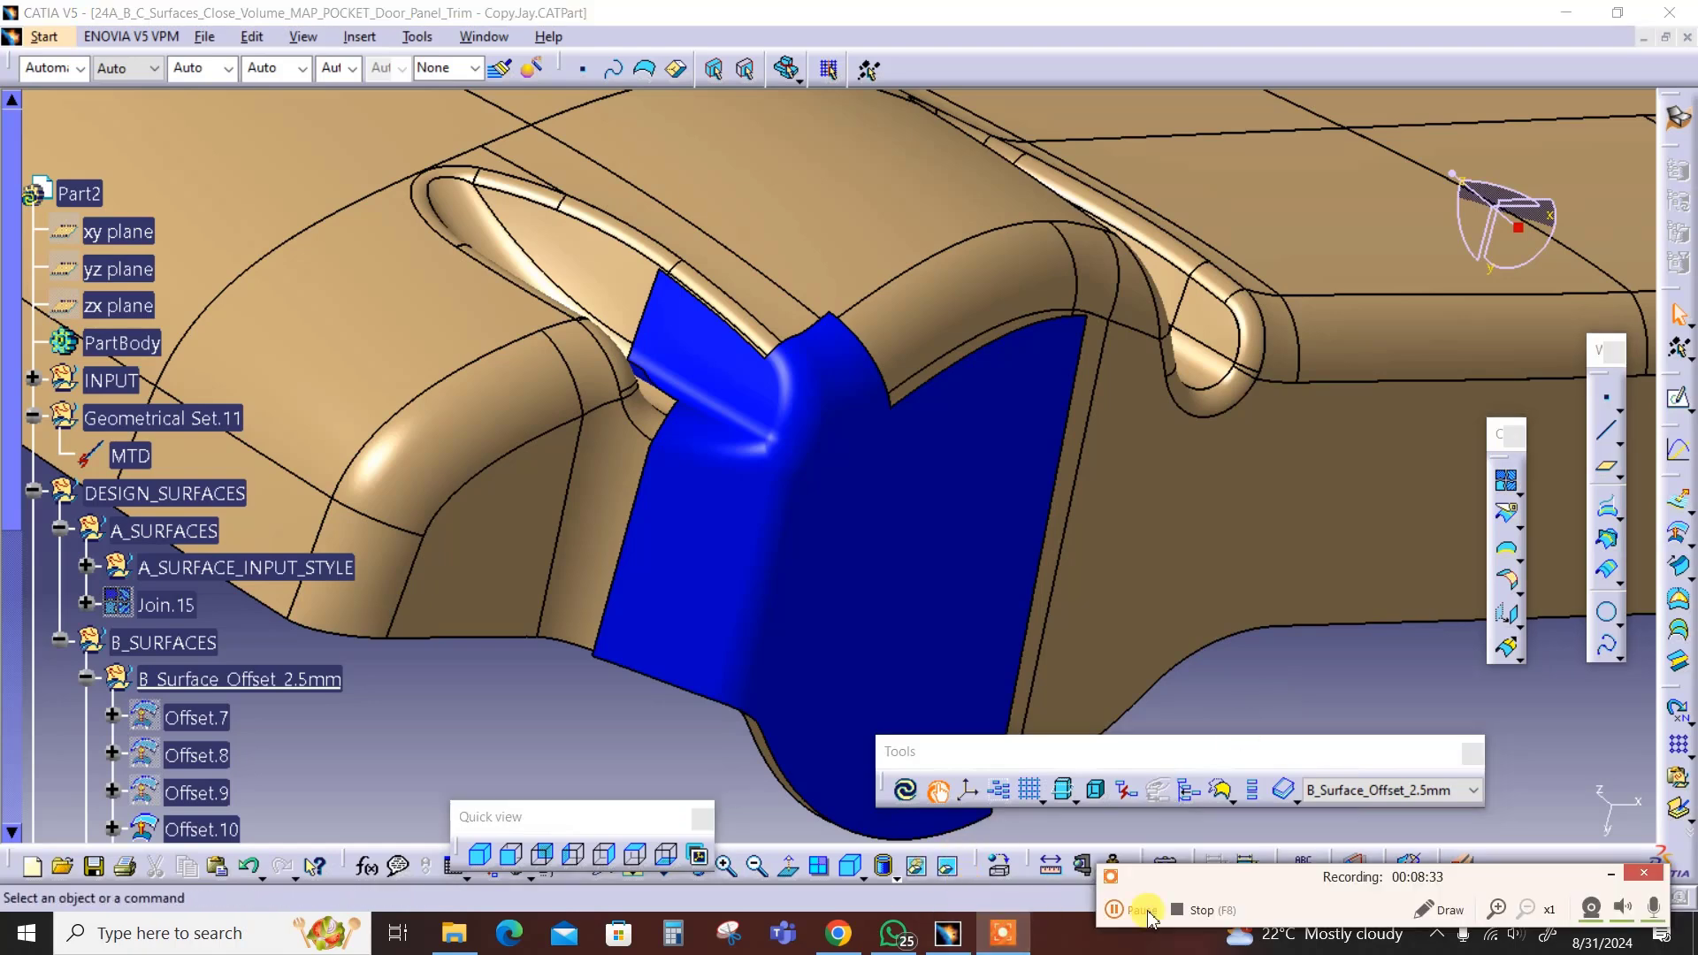
click(1190, 920)
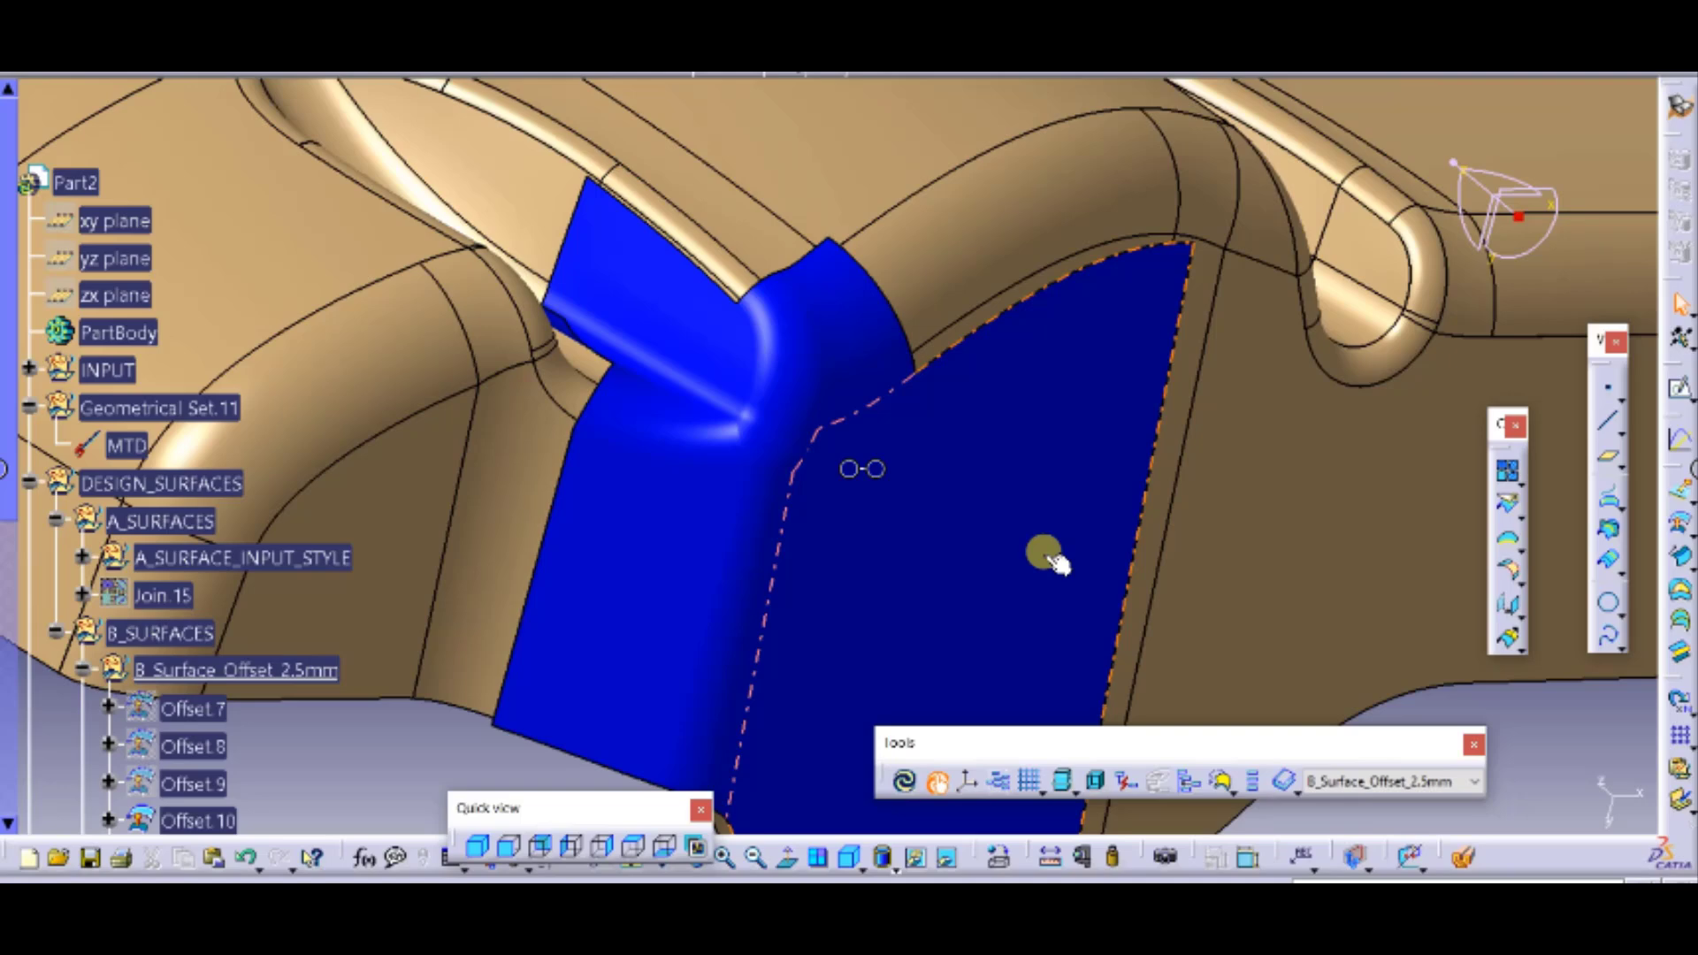